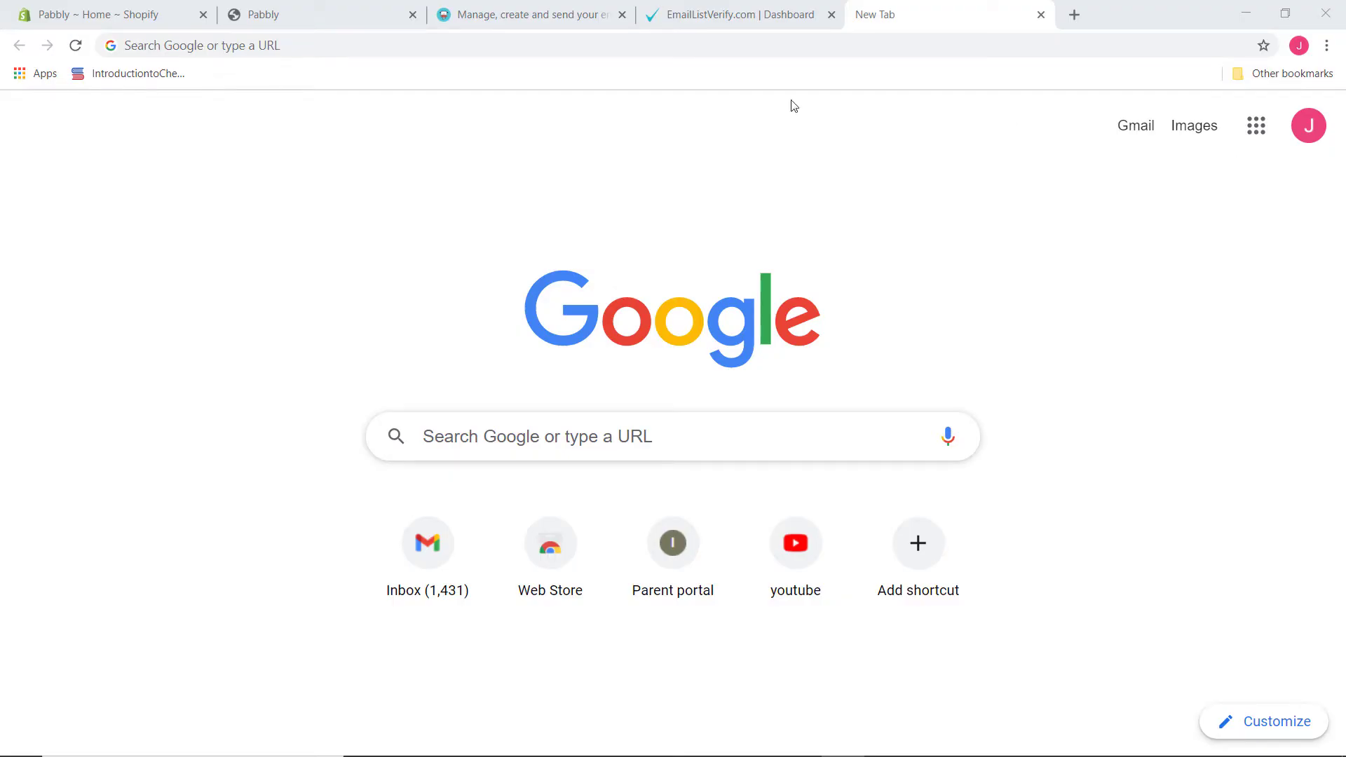
Go to pabbly.com, open the Connect product page, and sign in to the Pabbly account
left_click(659, 48)
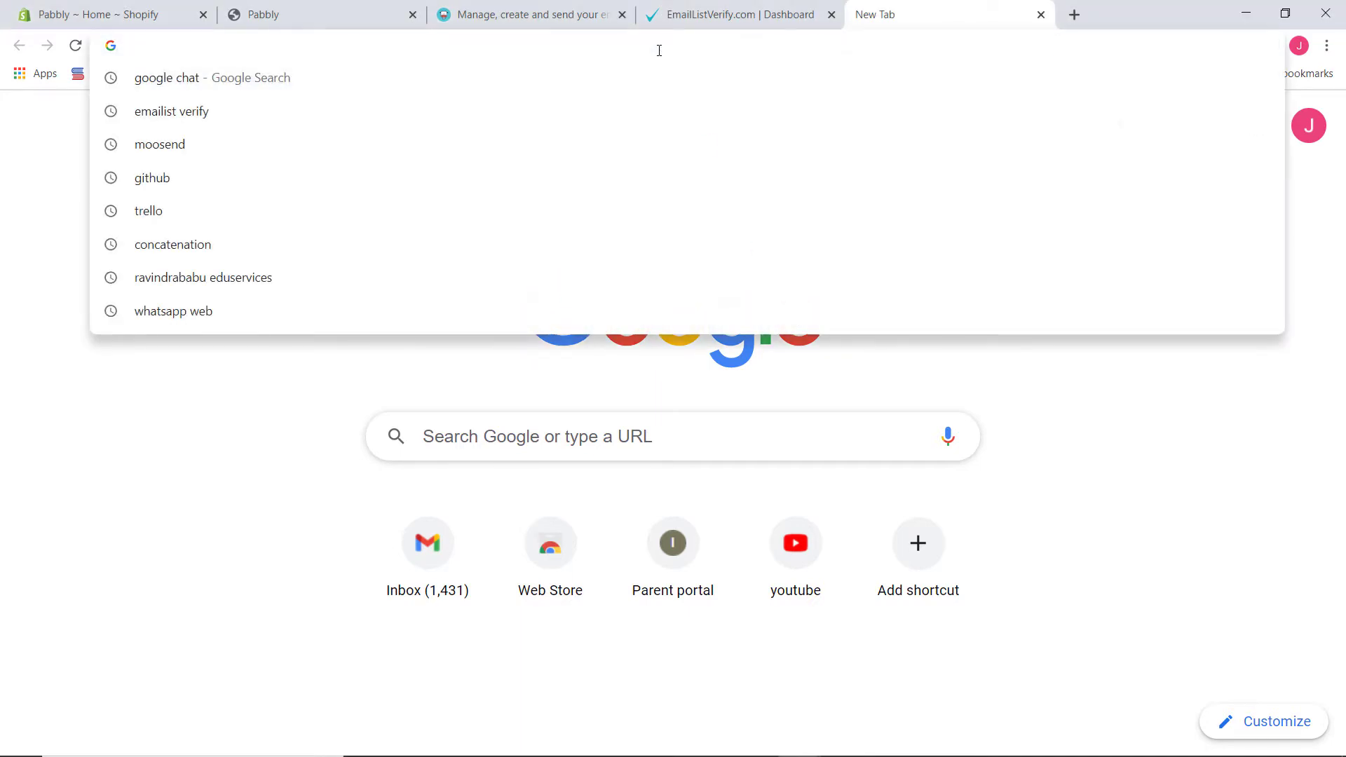
type("pabbly.")
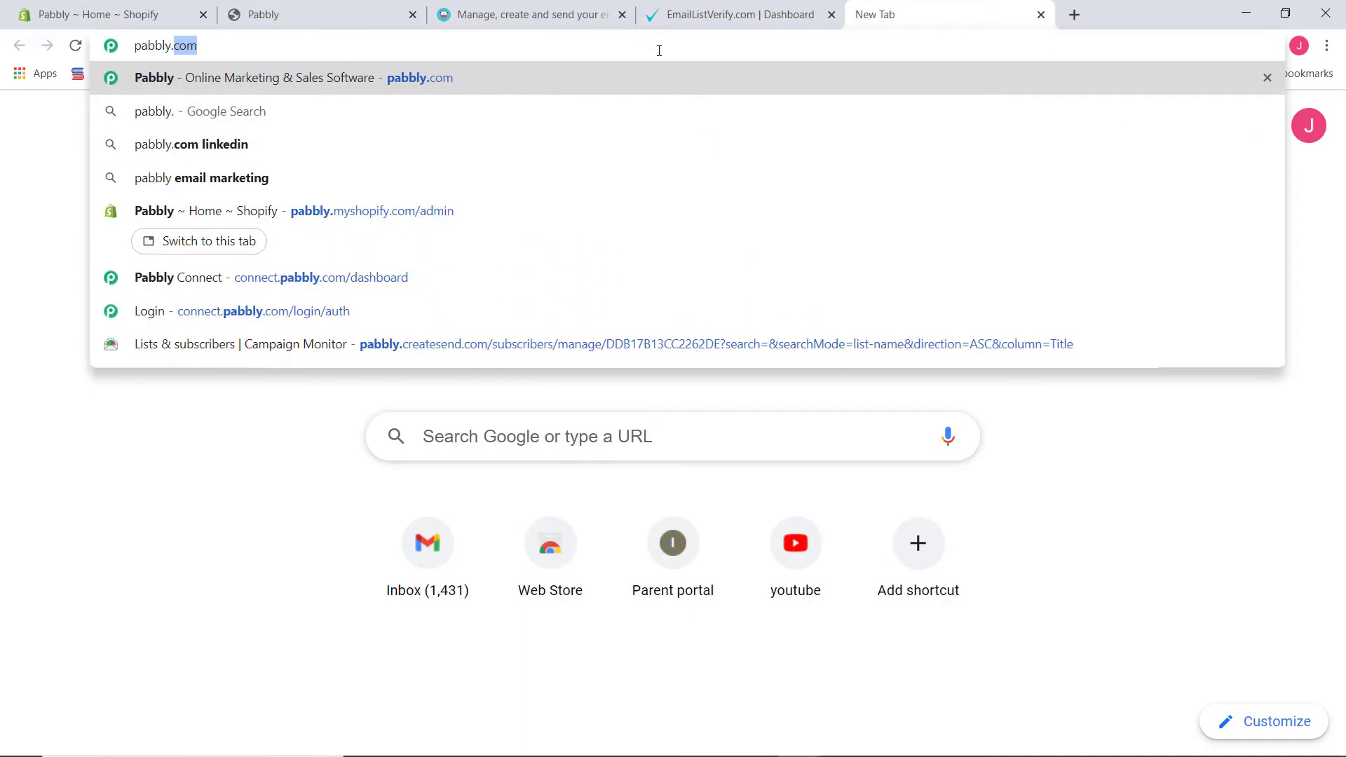
type("com")
key("Return")
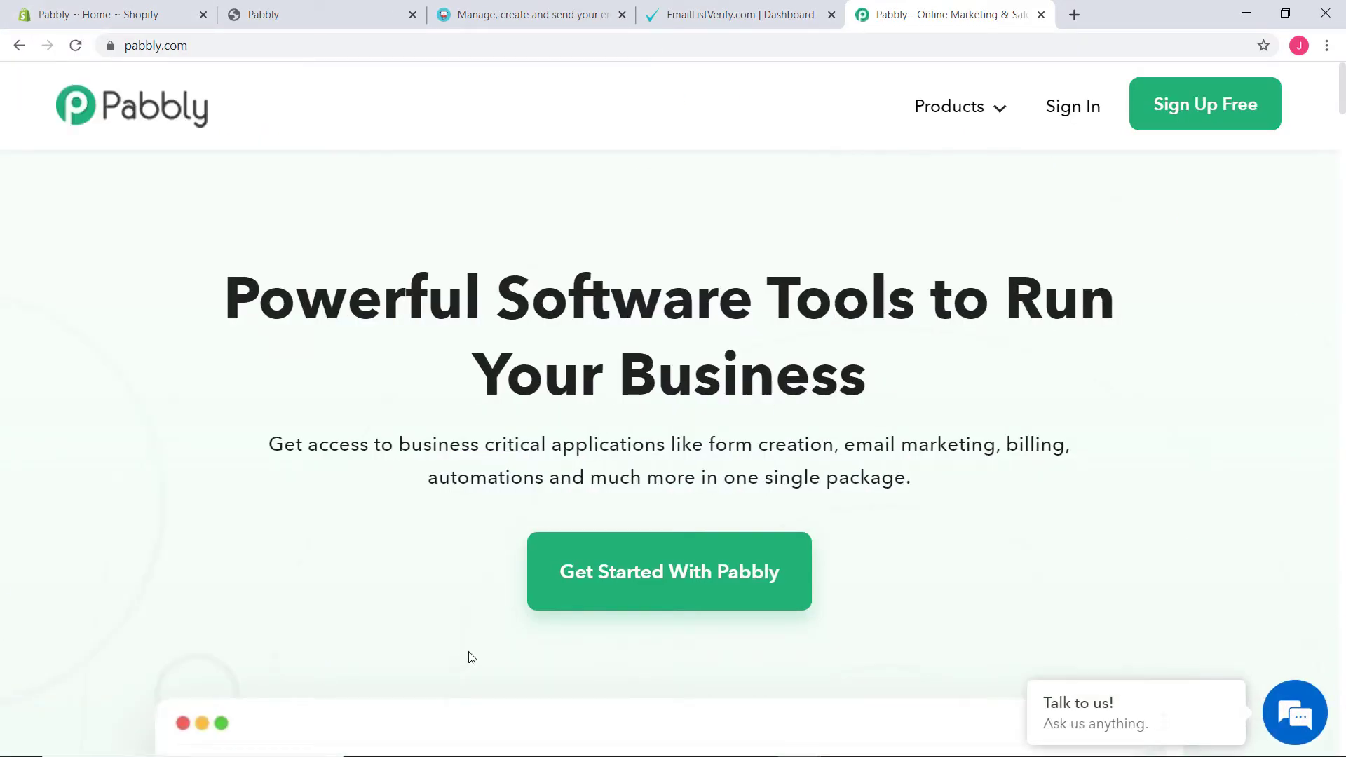
mouse_move(990, 111)
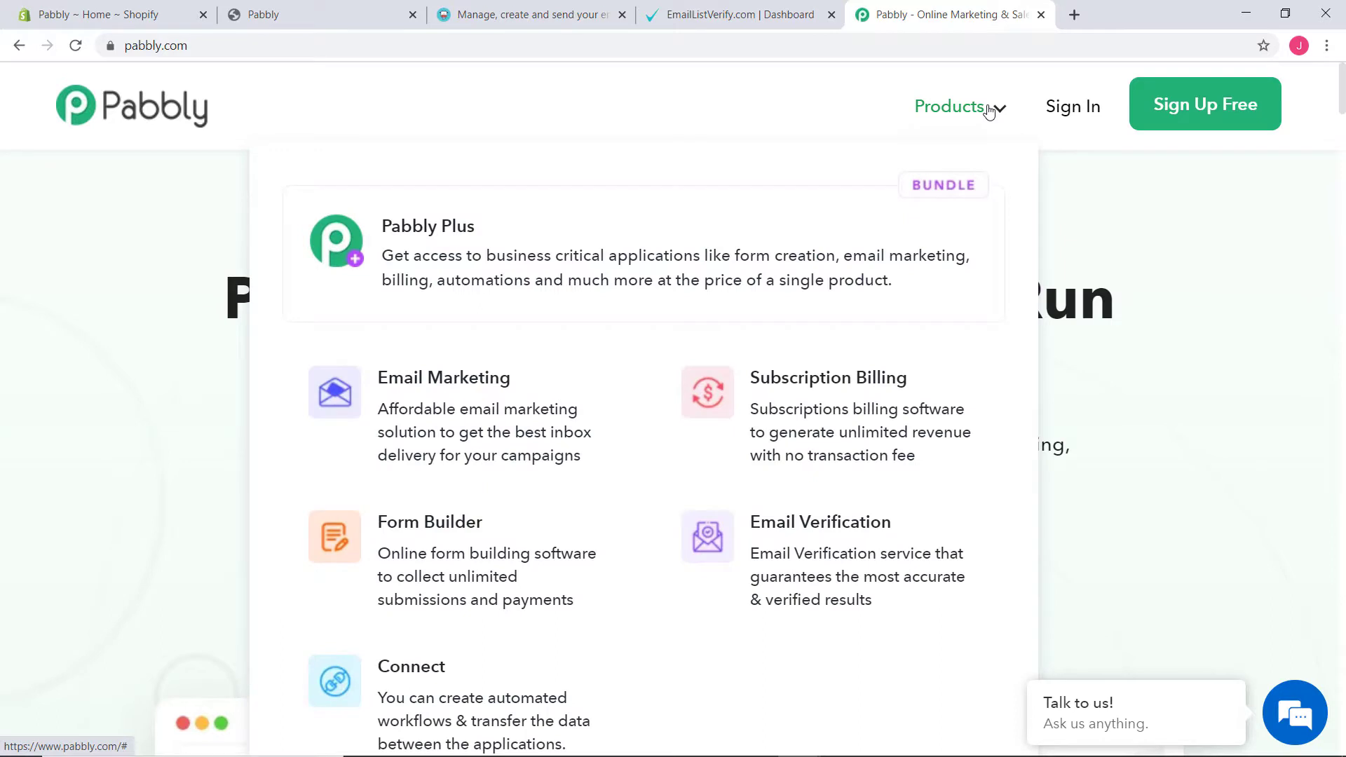
left_click(420, 681)
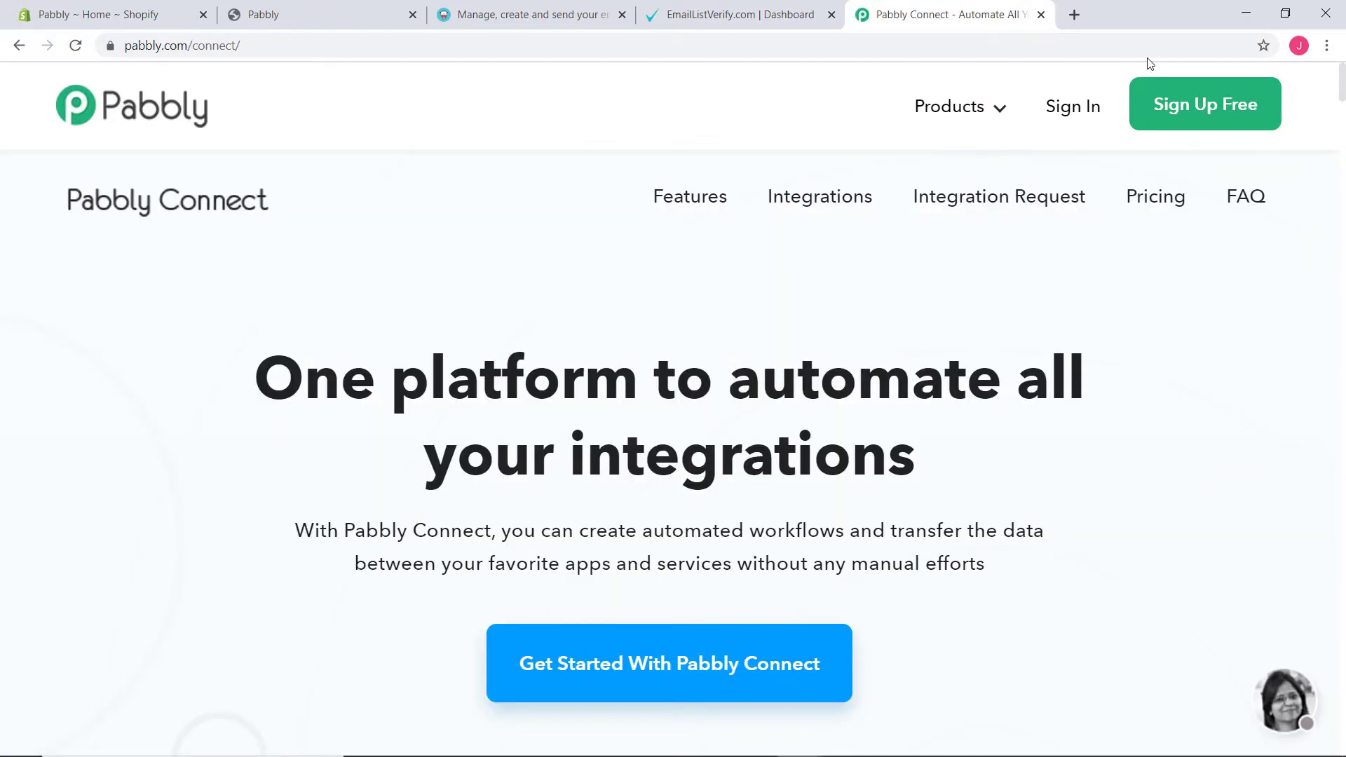
left_click(1048, 121)
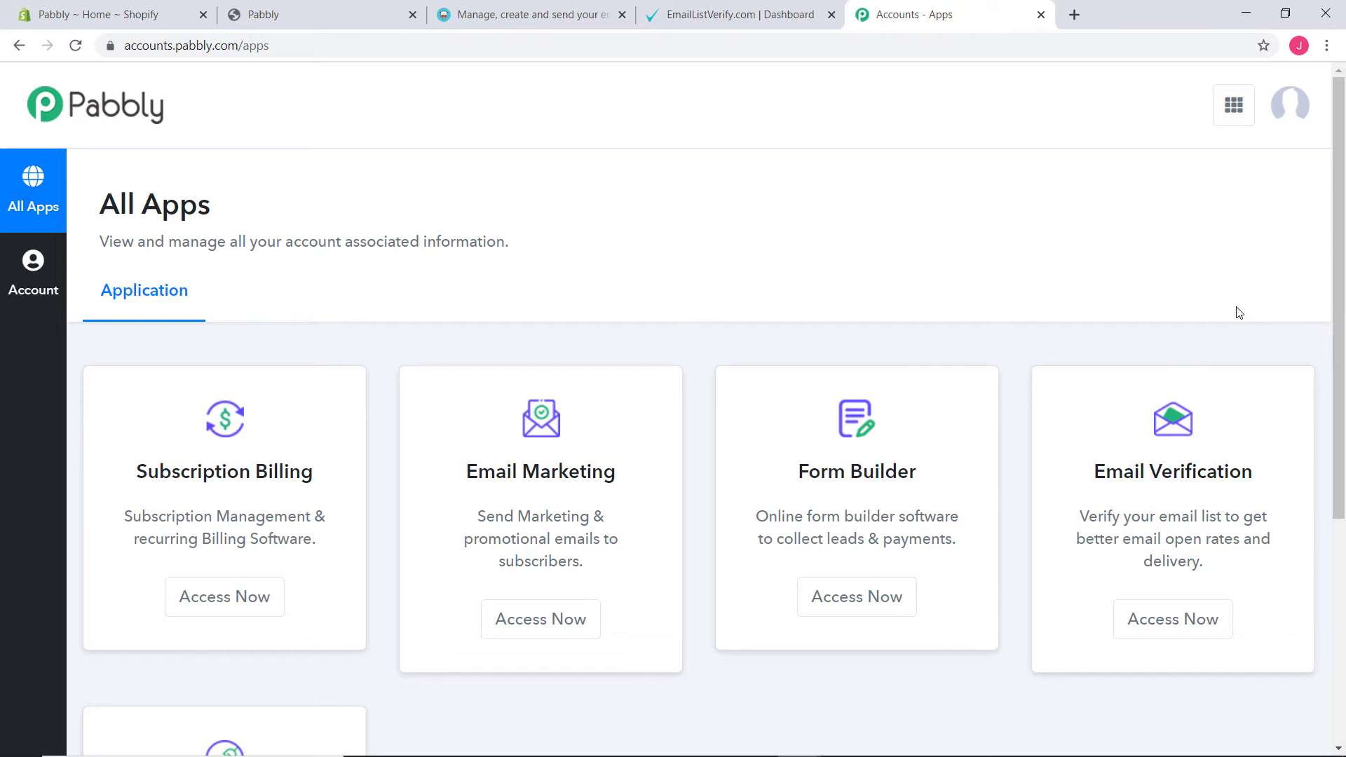
Launch Pabbly Connect from All Apps and start a new workflow from the dashboard
scroll(1230, 267, "down", 5)
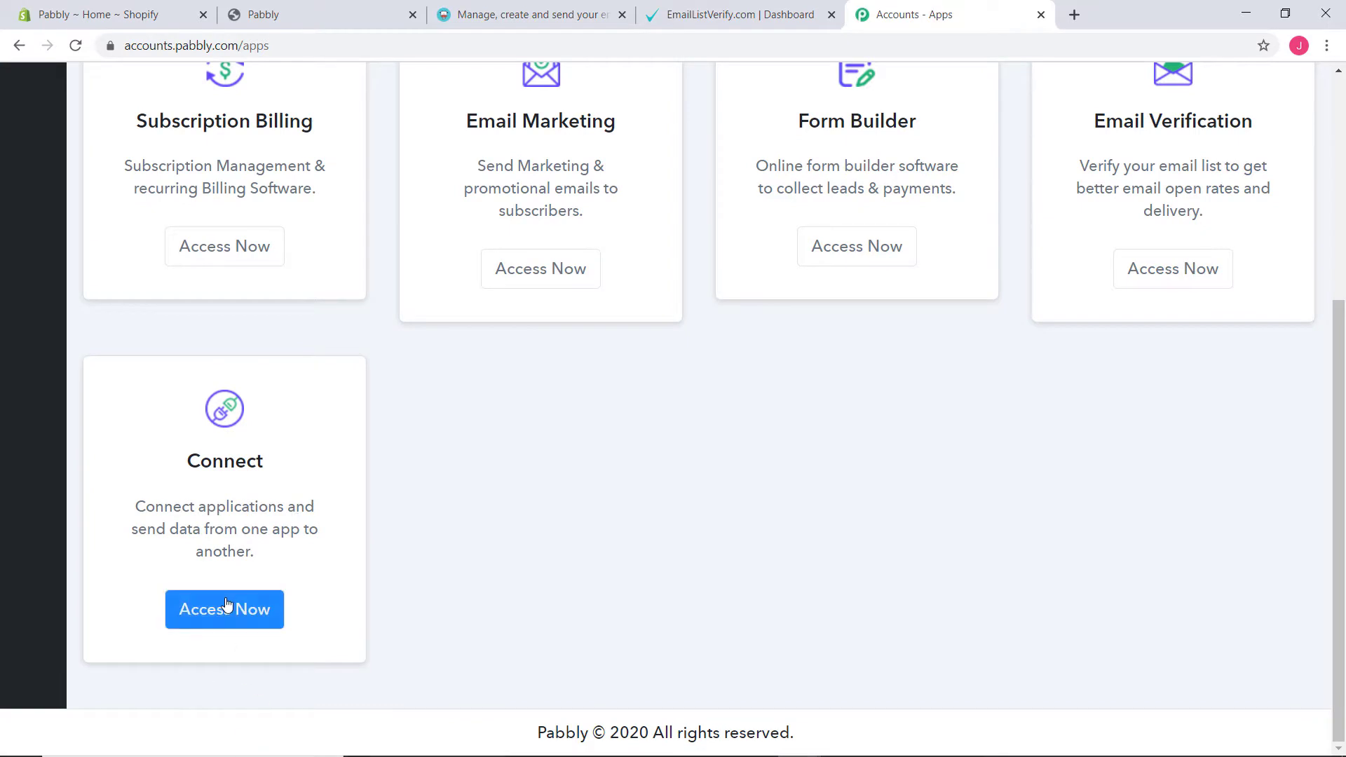
left_click(275, 603)
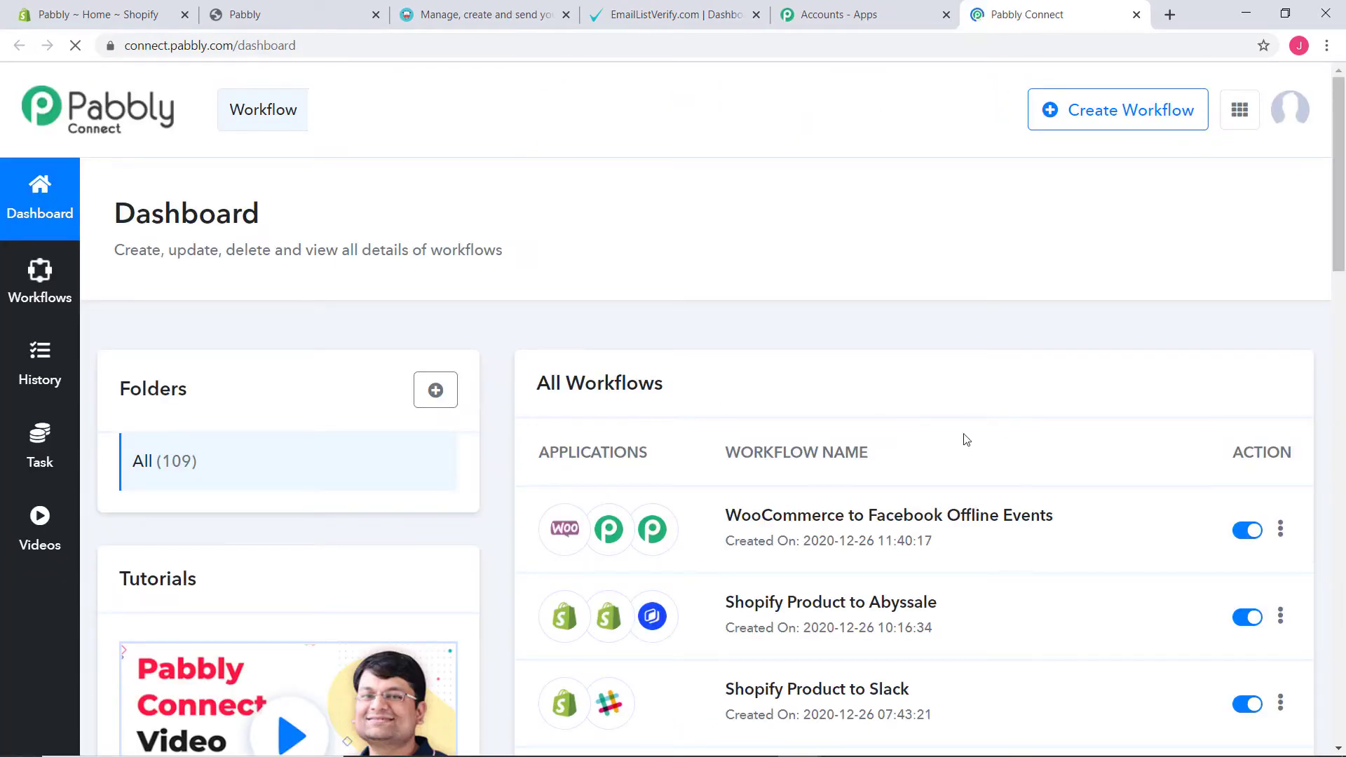
scroll(1055, 370, "down", 7)
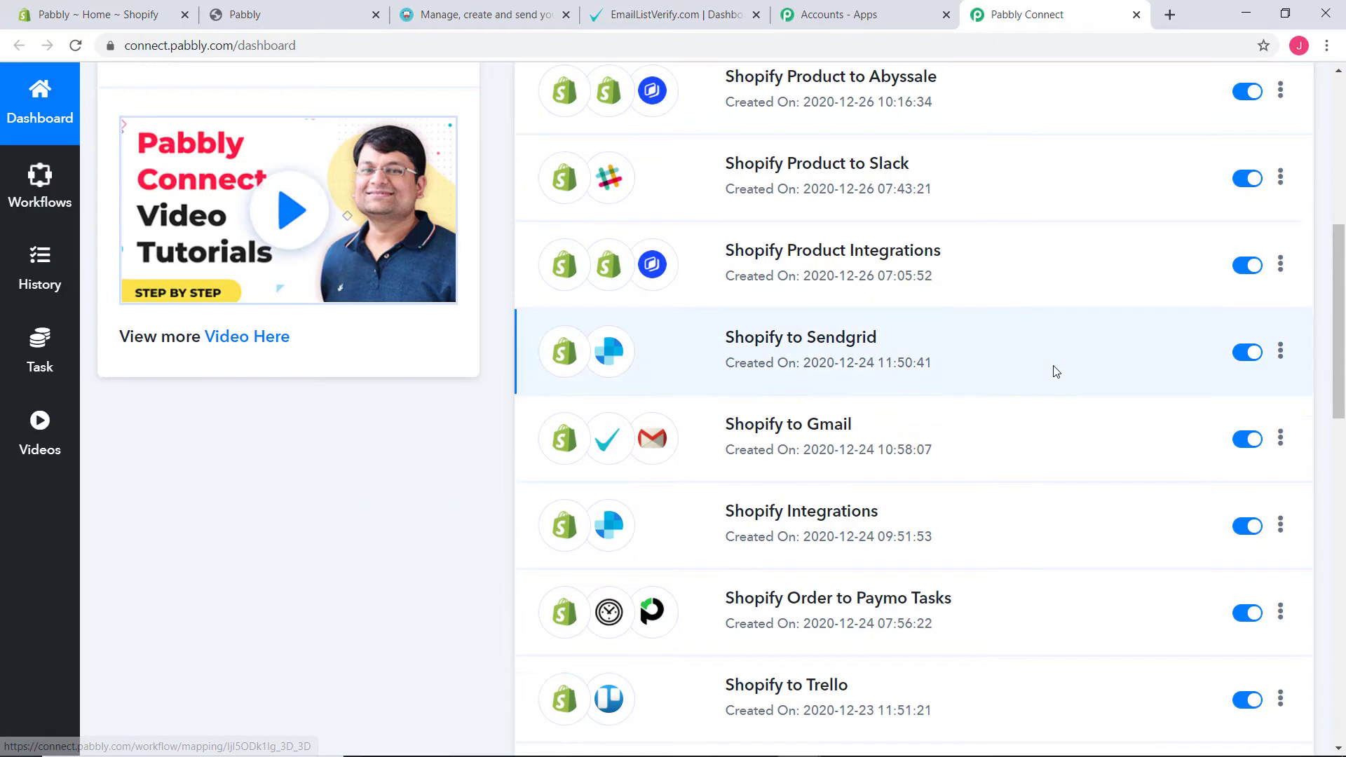
scroll(1036, 460, "up", 7)
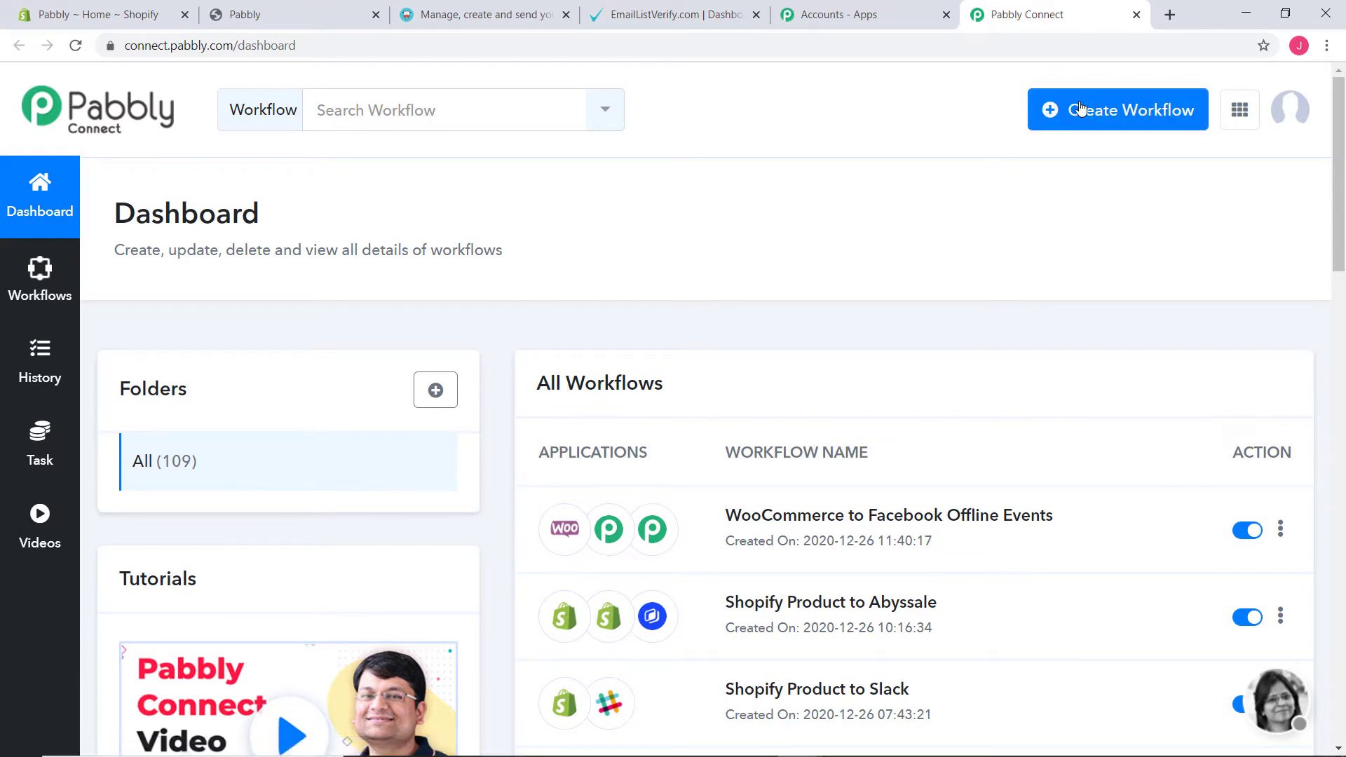
left_click(1104, 111)
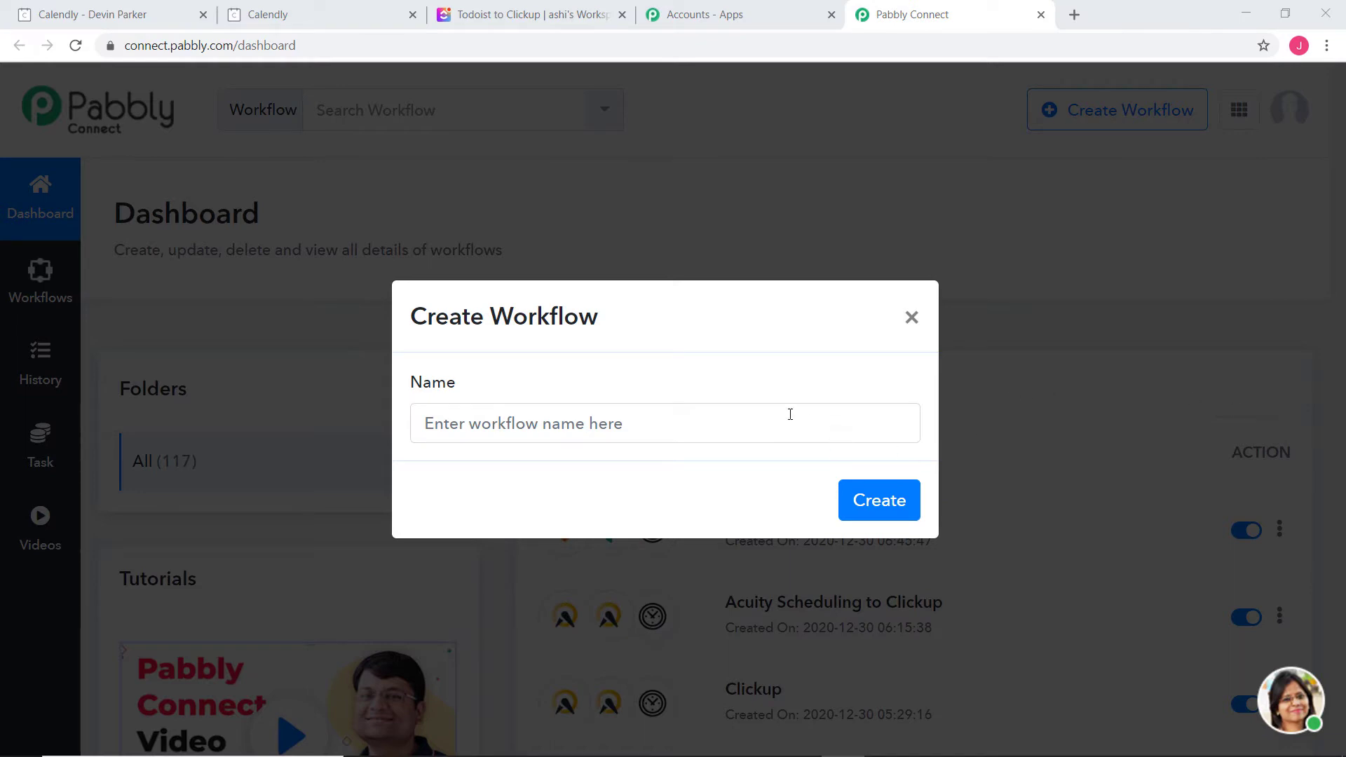
Create a new workflow named 'Calendly to Clickup'
left_click(774, 430)
type("Calendly to Clickup")
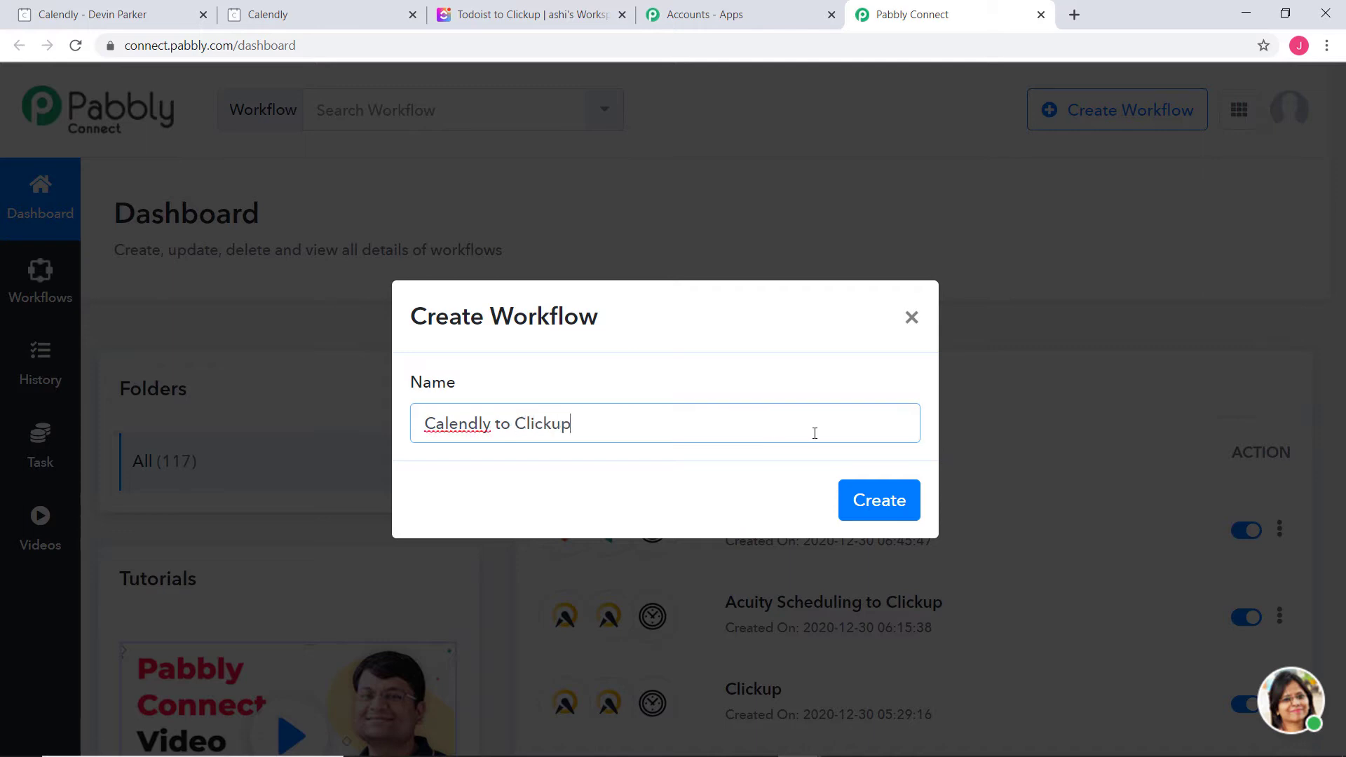
left_click(883, 500)
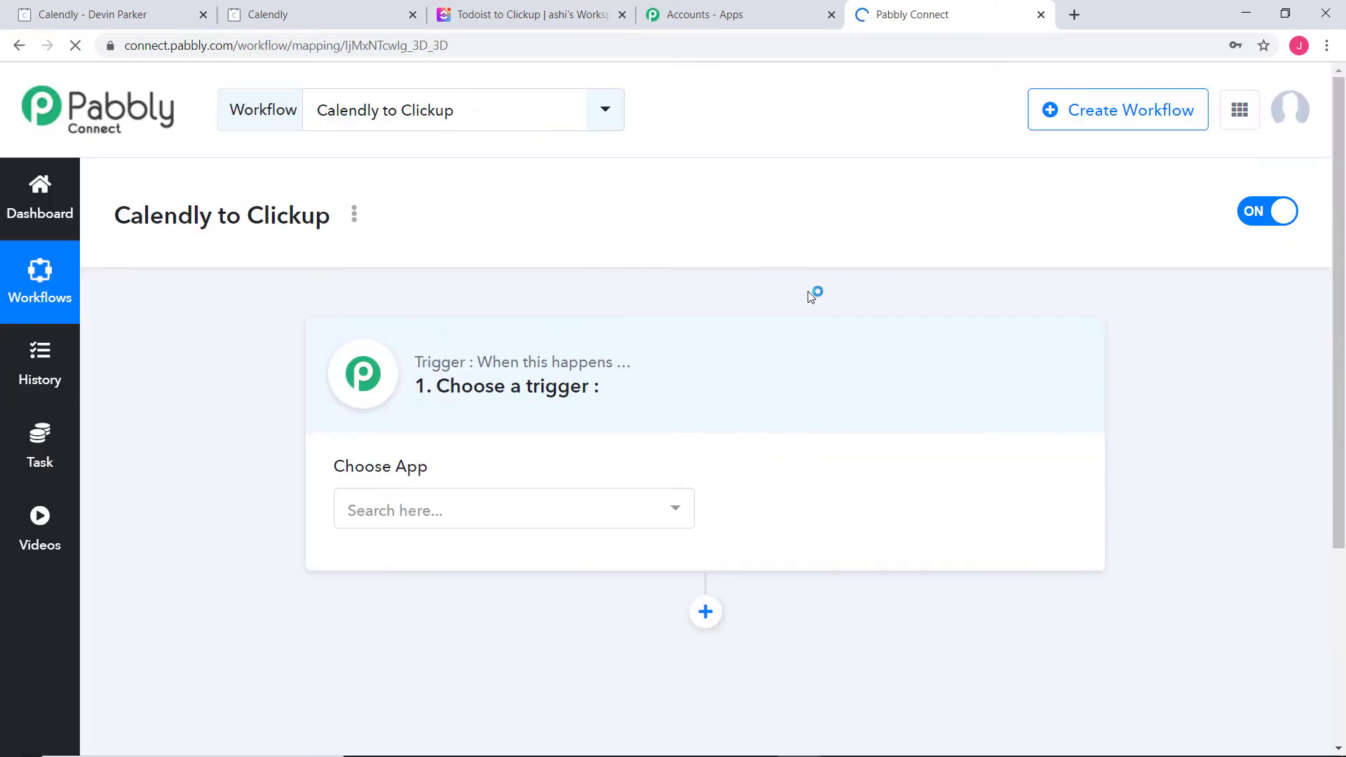
Search the trigger apps for 'calen' and choose Calendly
left_click(564, 518)
left_click(564, 519)
type("c")
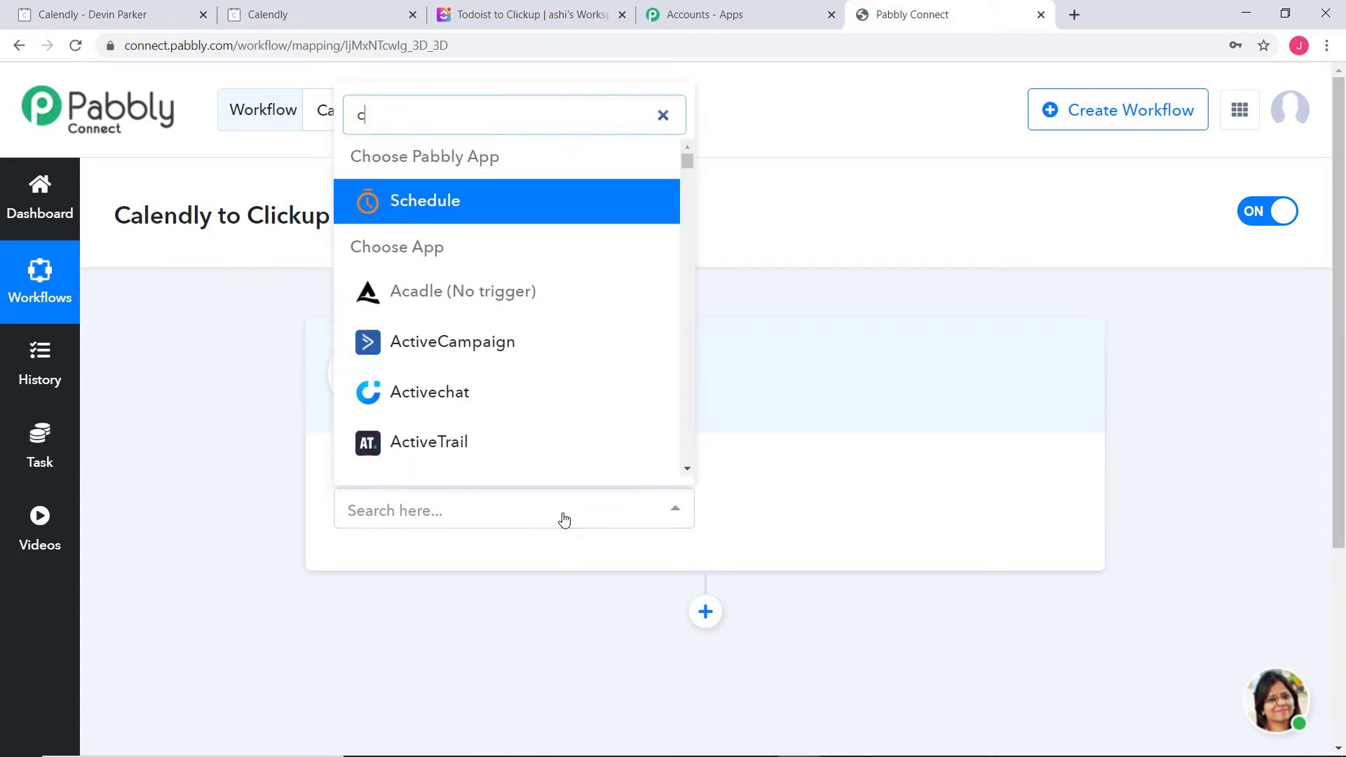
type("ale")
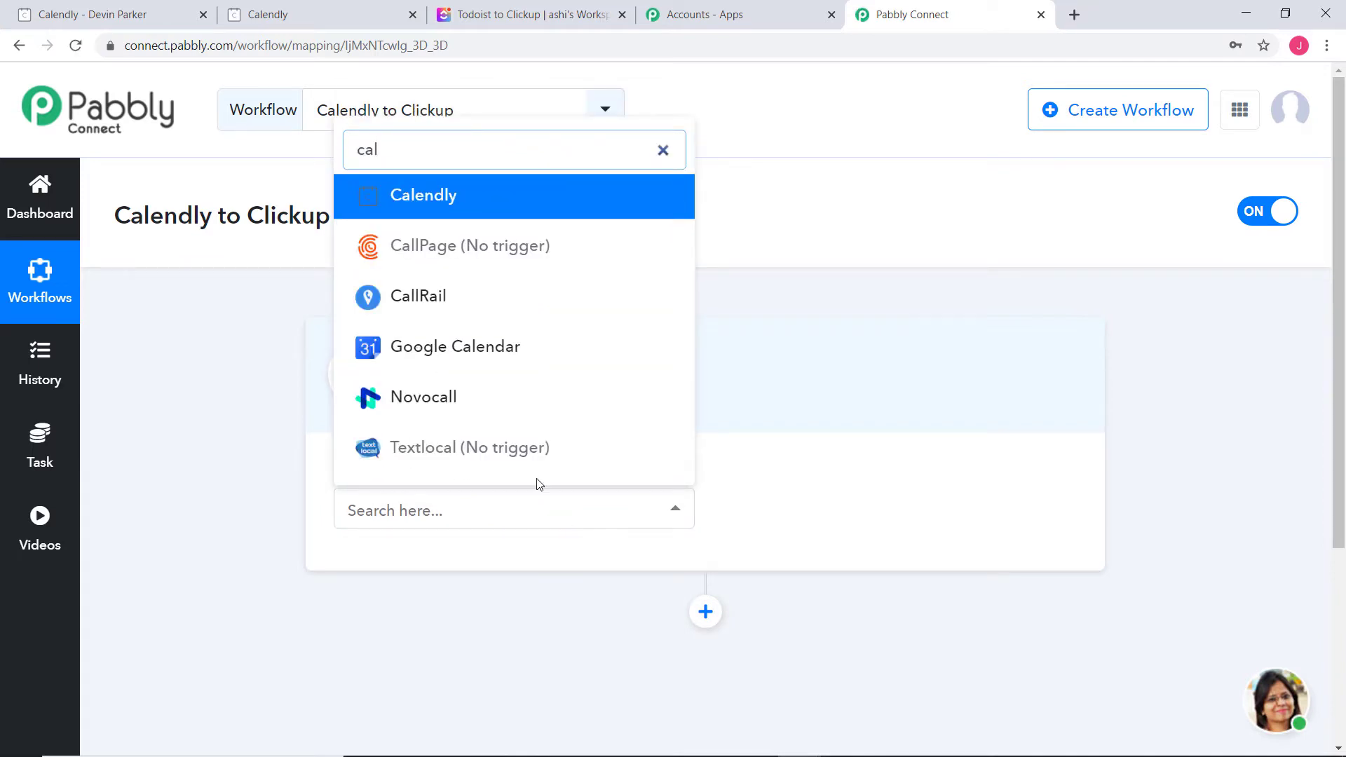
type("n")
left_click(519, 403)
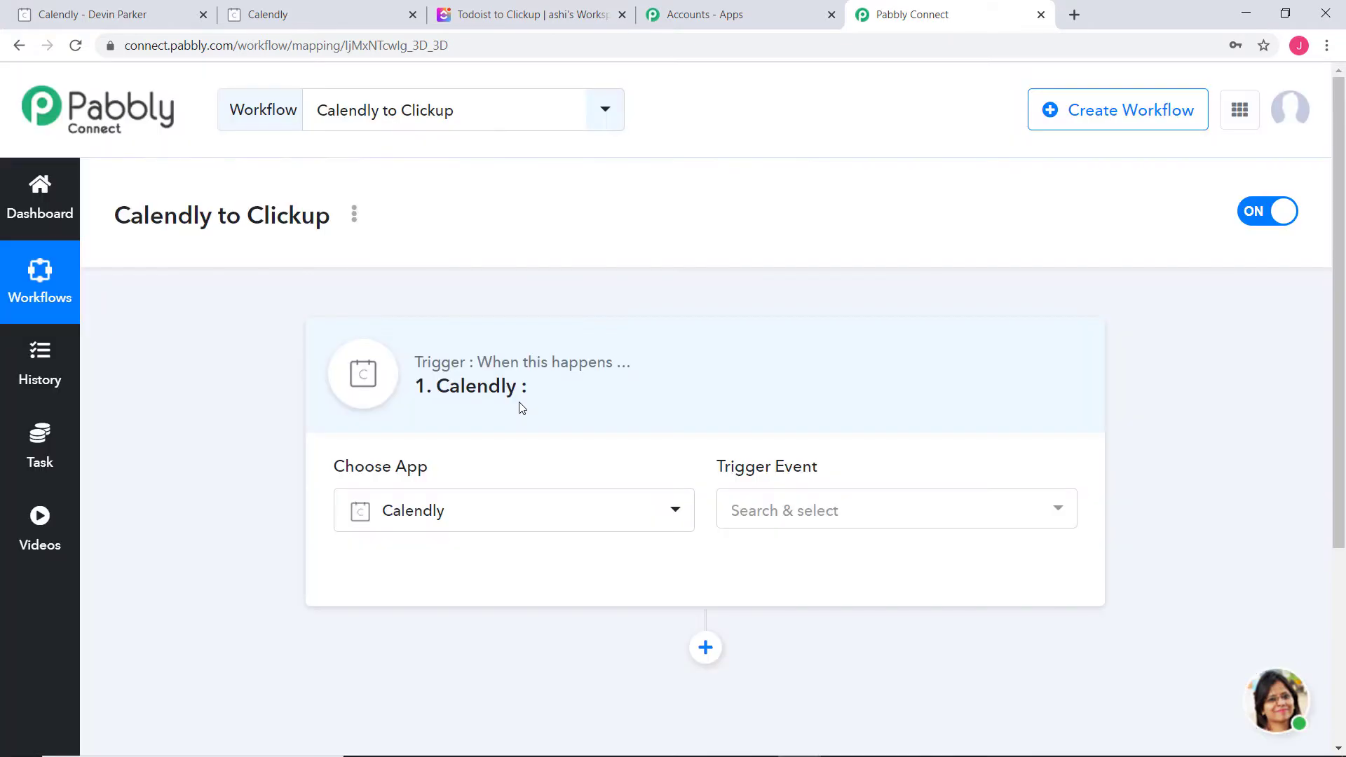
Choose Invitee Created as the Calendly trigger event and begin connecting to Calendly
left_click(883, 521)
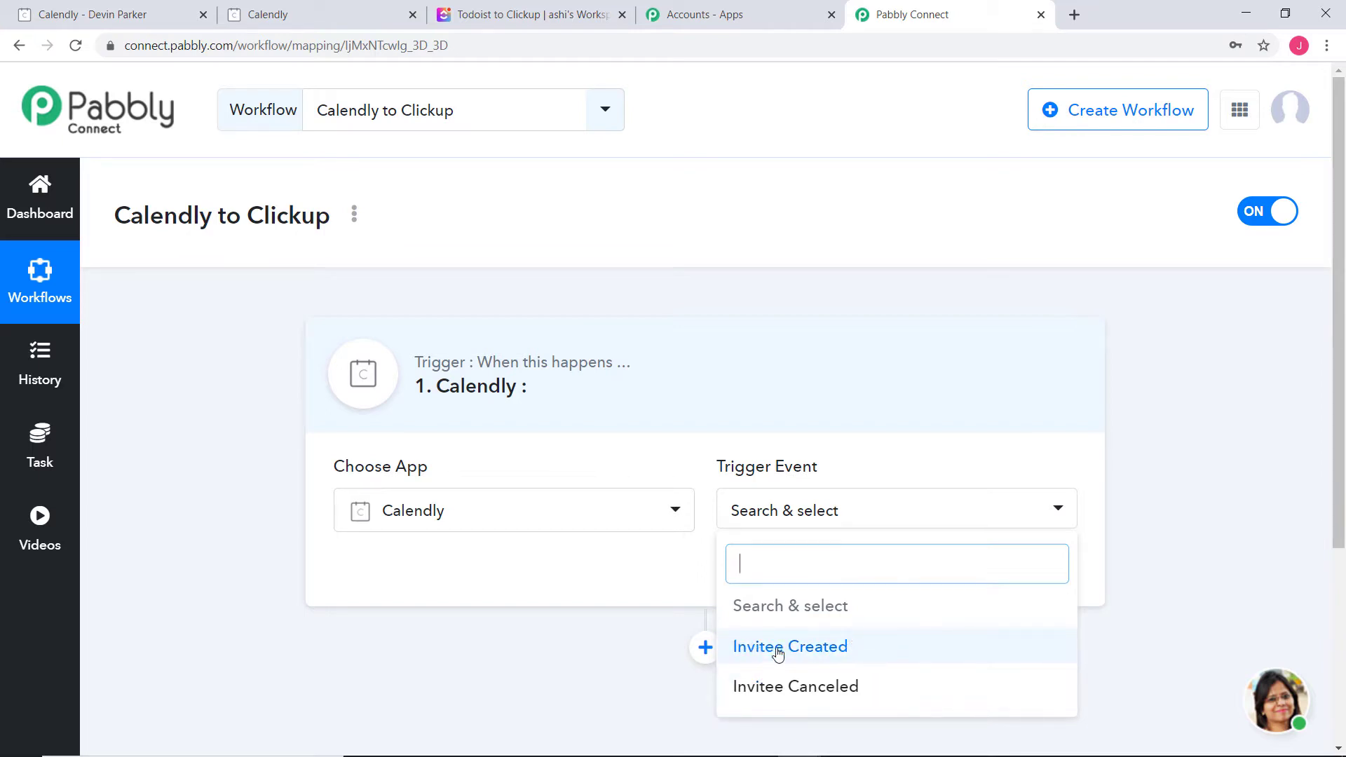
left_click(808, 656)
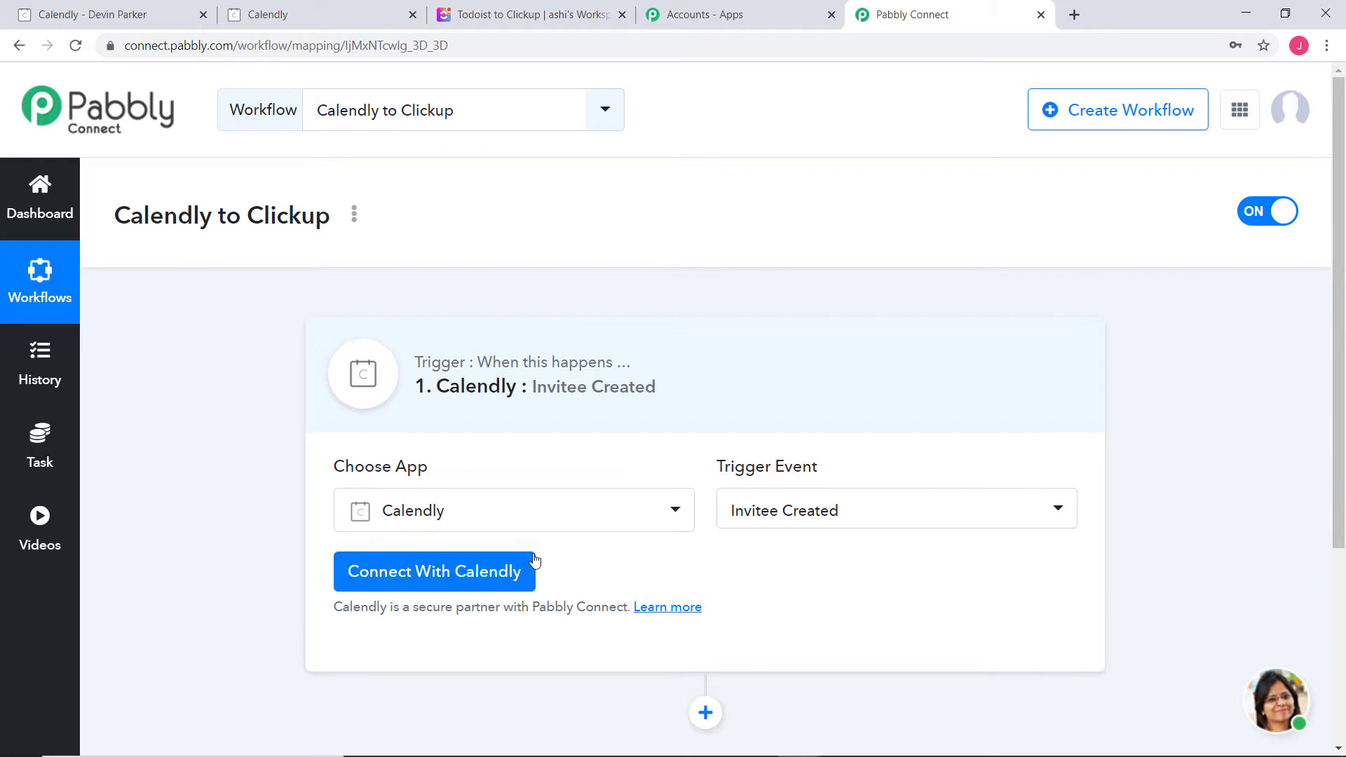
left_click(451, 579)
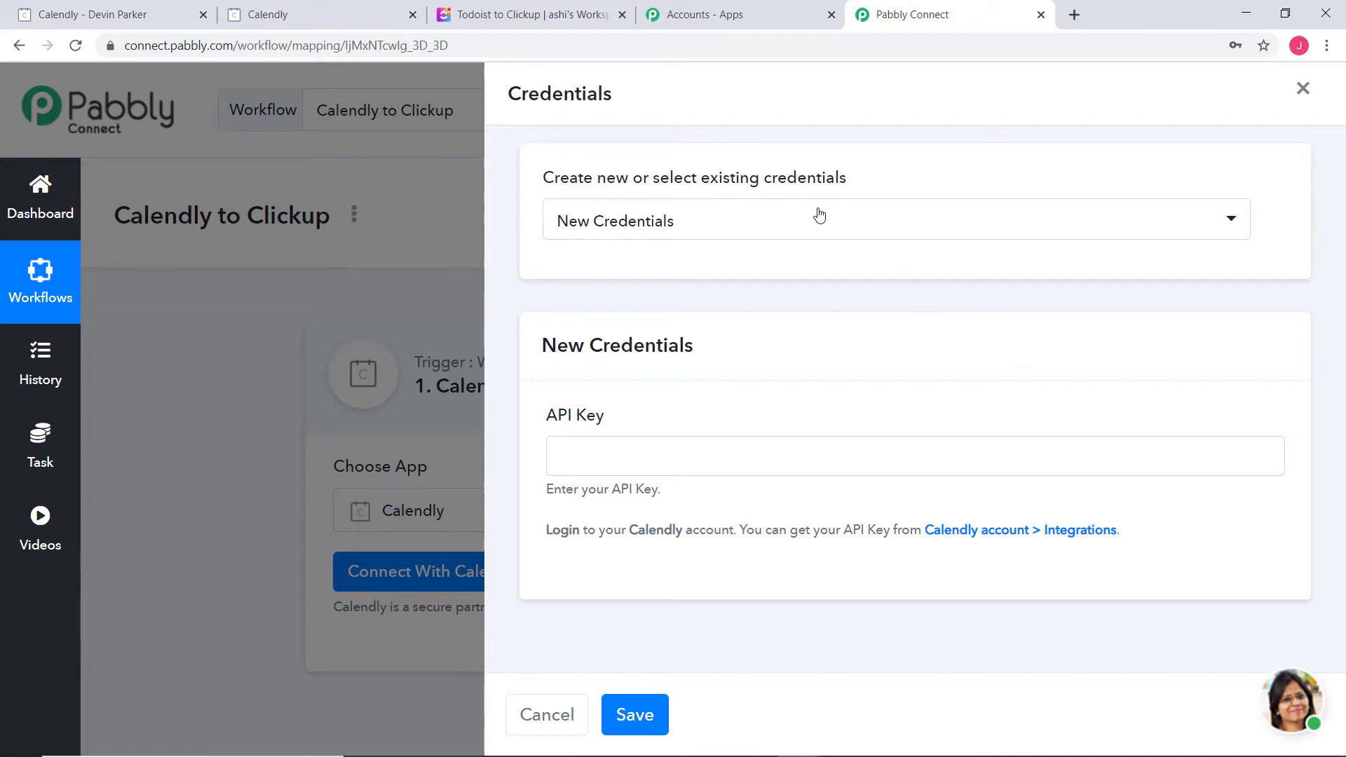
Choose New Credentials for Calendly, review the API key hint, then go to the Calendly tab
left_click(890, 230)
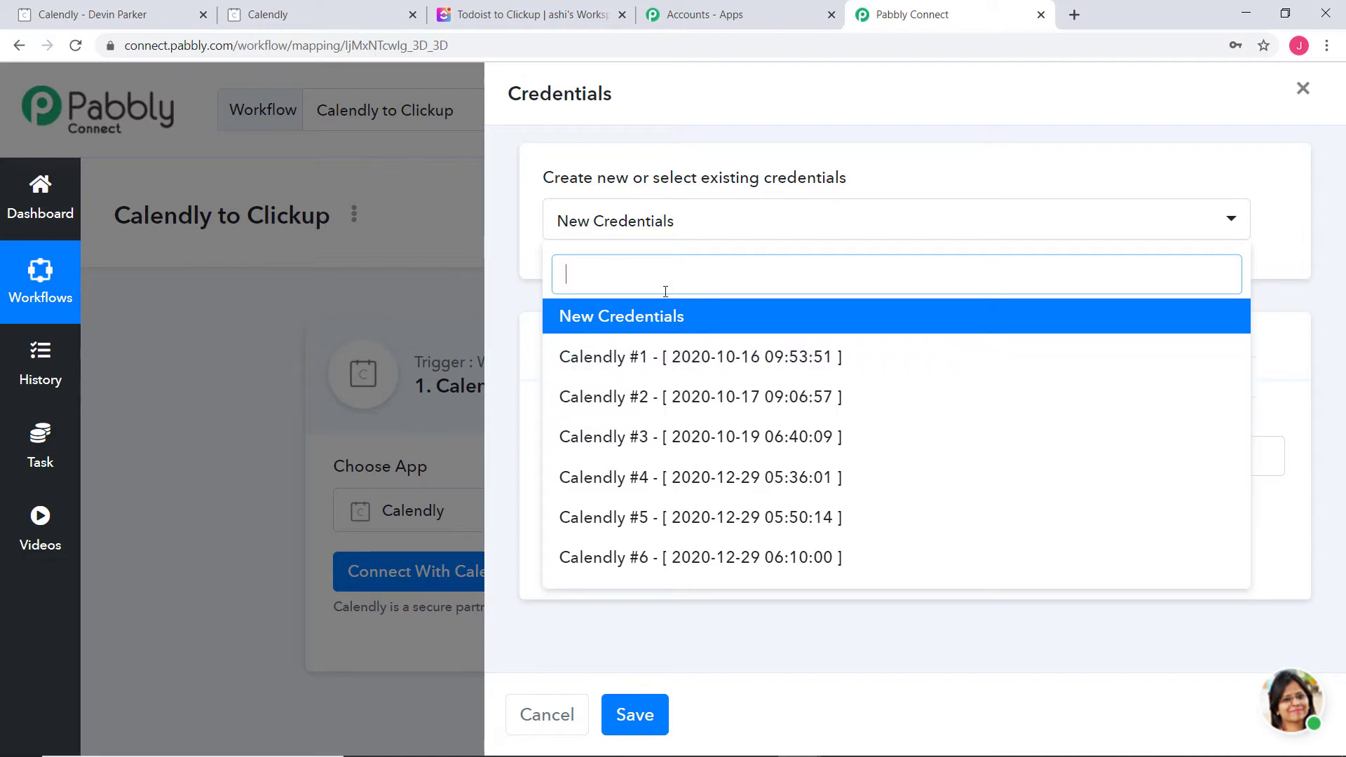
left_click(654, 320)
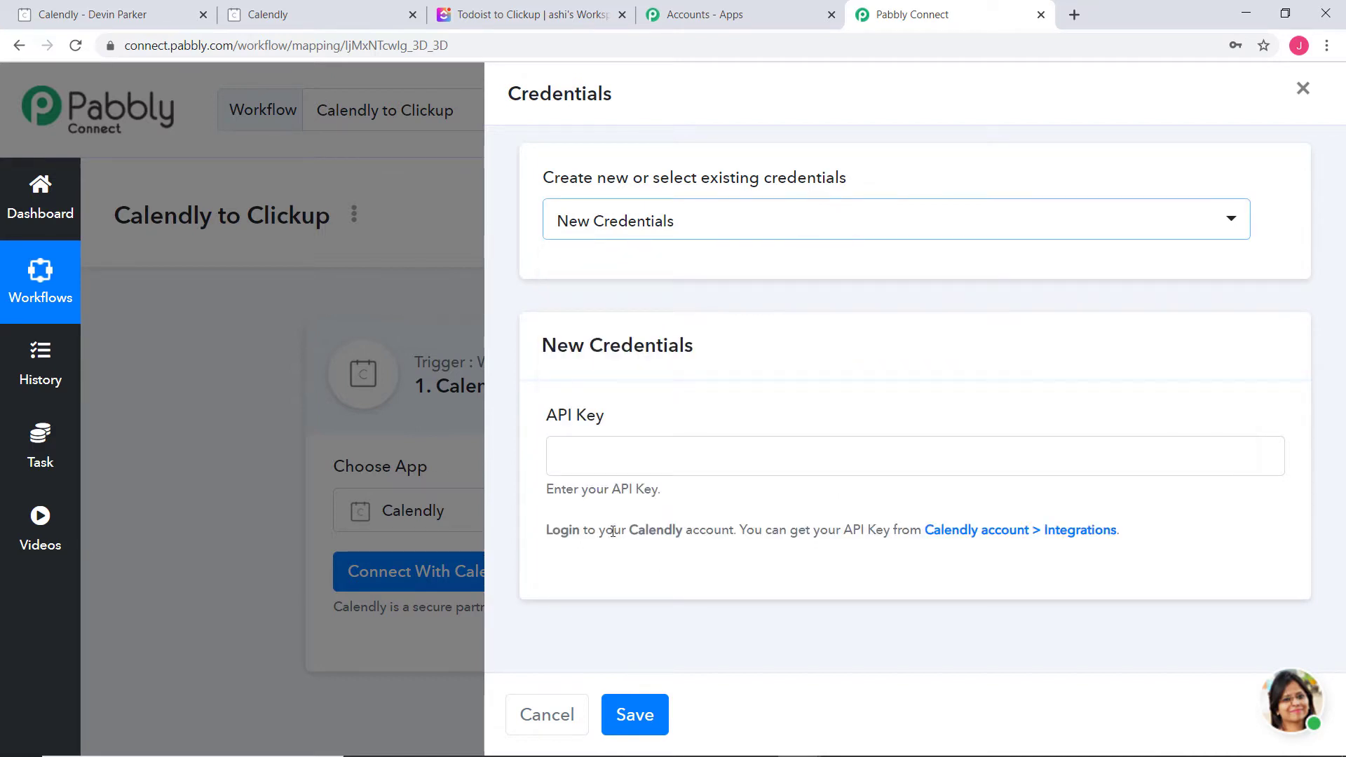
left_click(565, 418)
triple_click(565, 418)
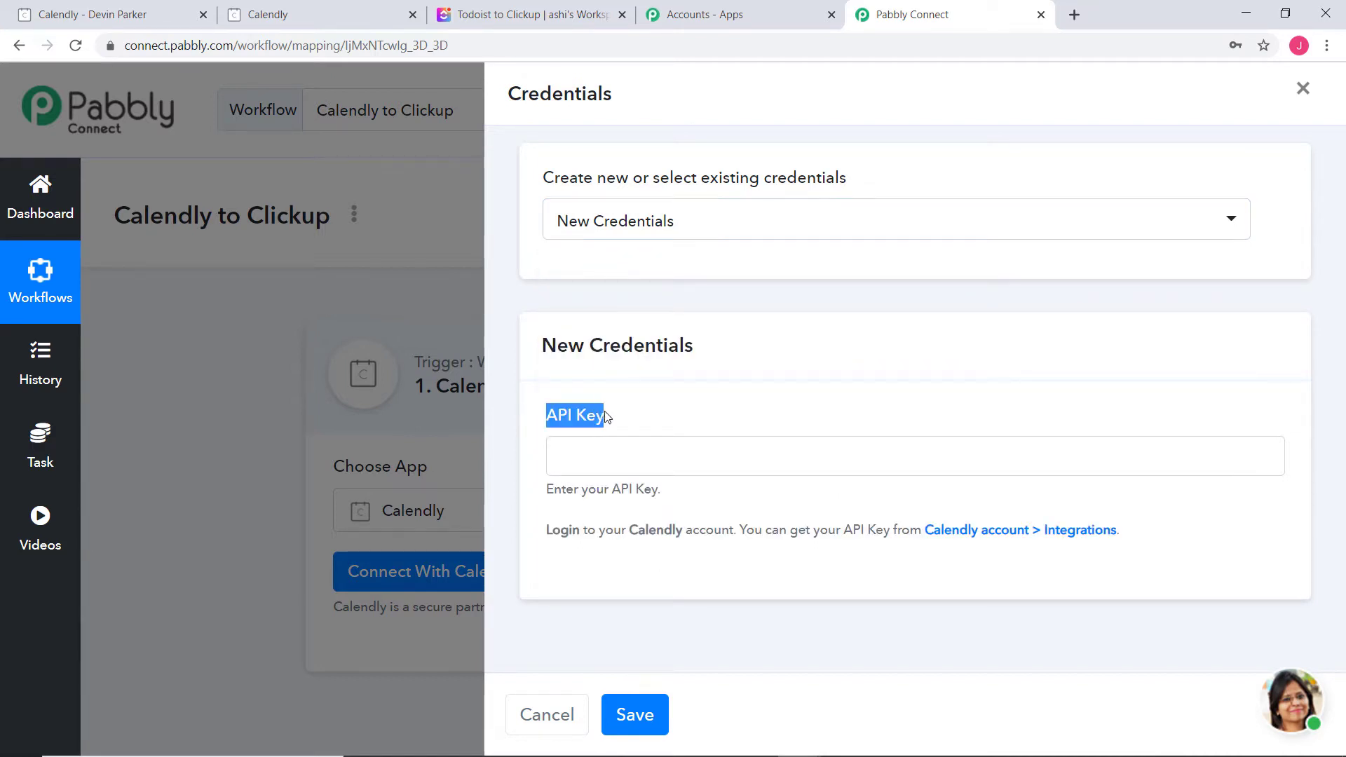
left_click(579, 417)
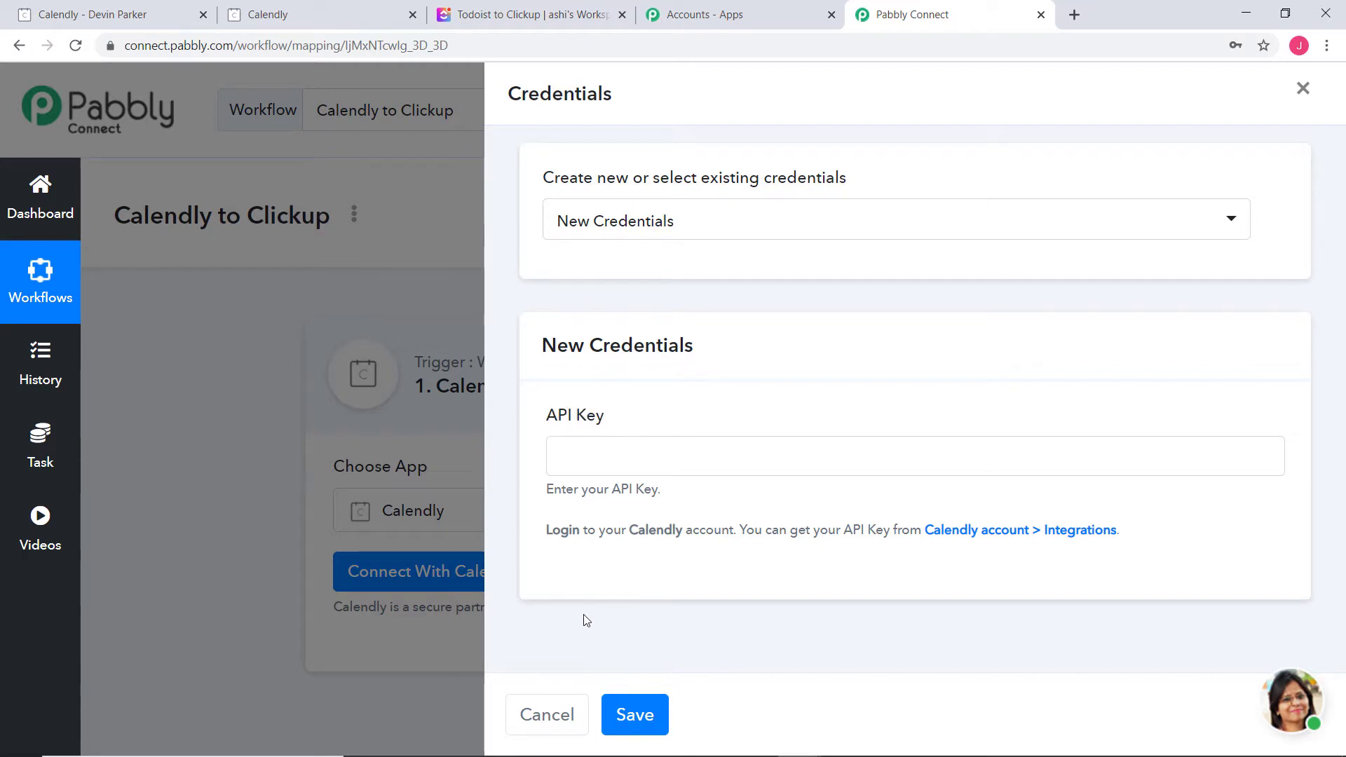
left_click_drag(544, 534, 1129, 544)
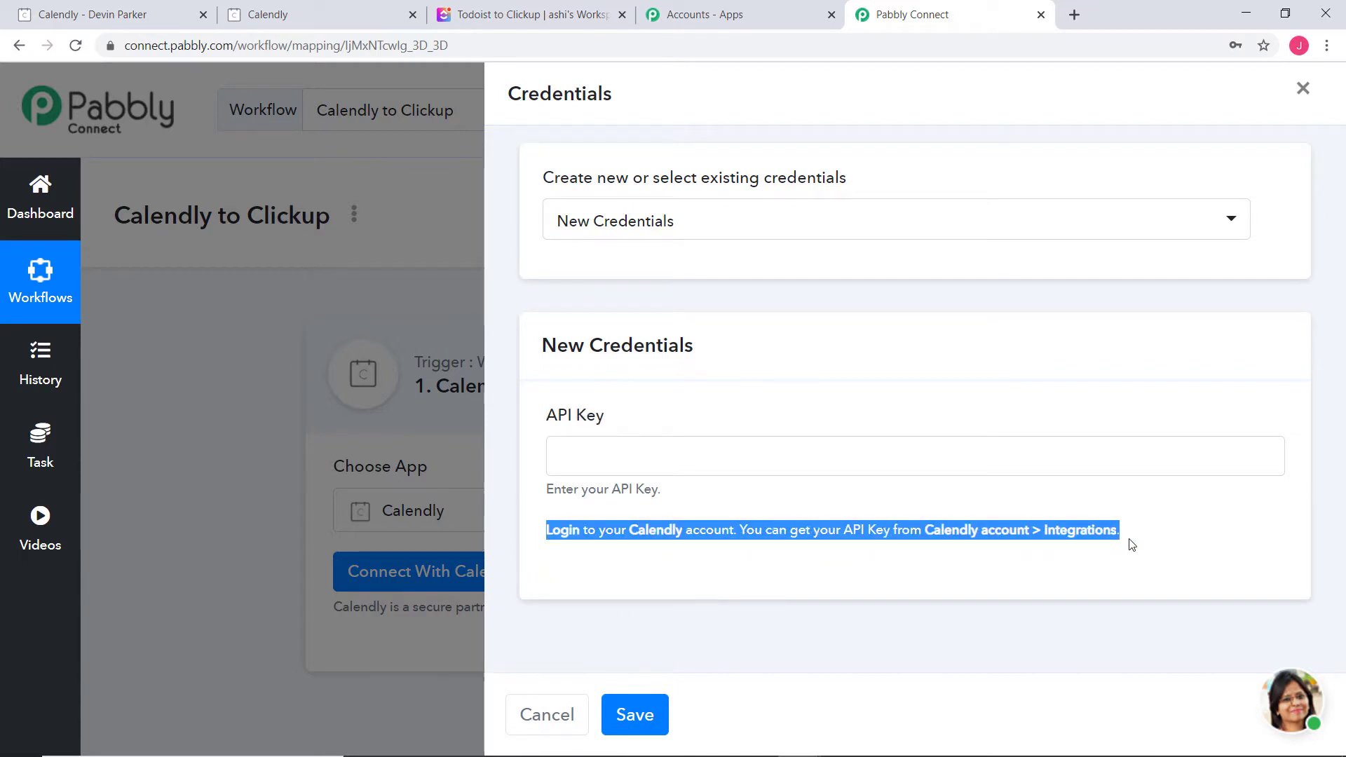
left_click(1154, 540)
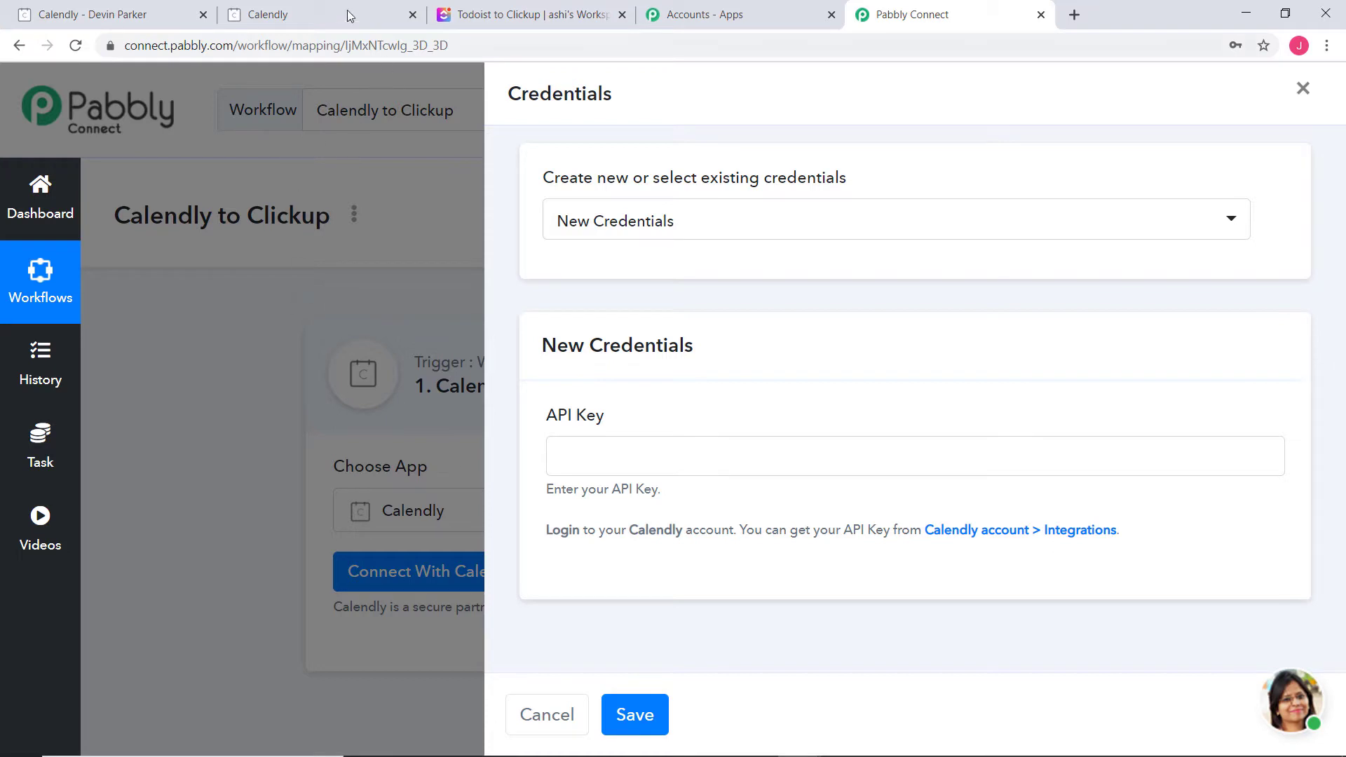
left_click(317, 20)
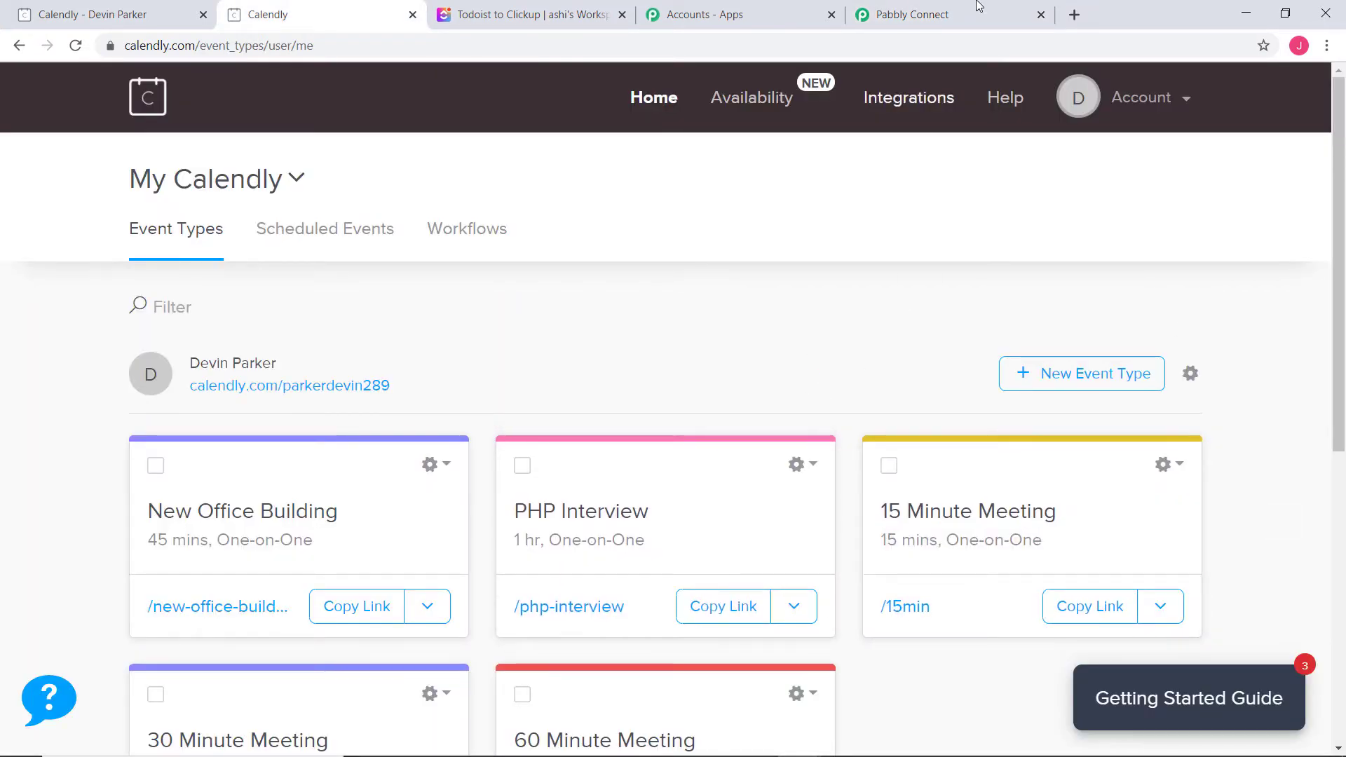
Copy the API key from Calendly's Integrations page and return to Pabbly Connect
left_click(911, 100)
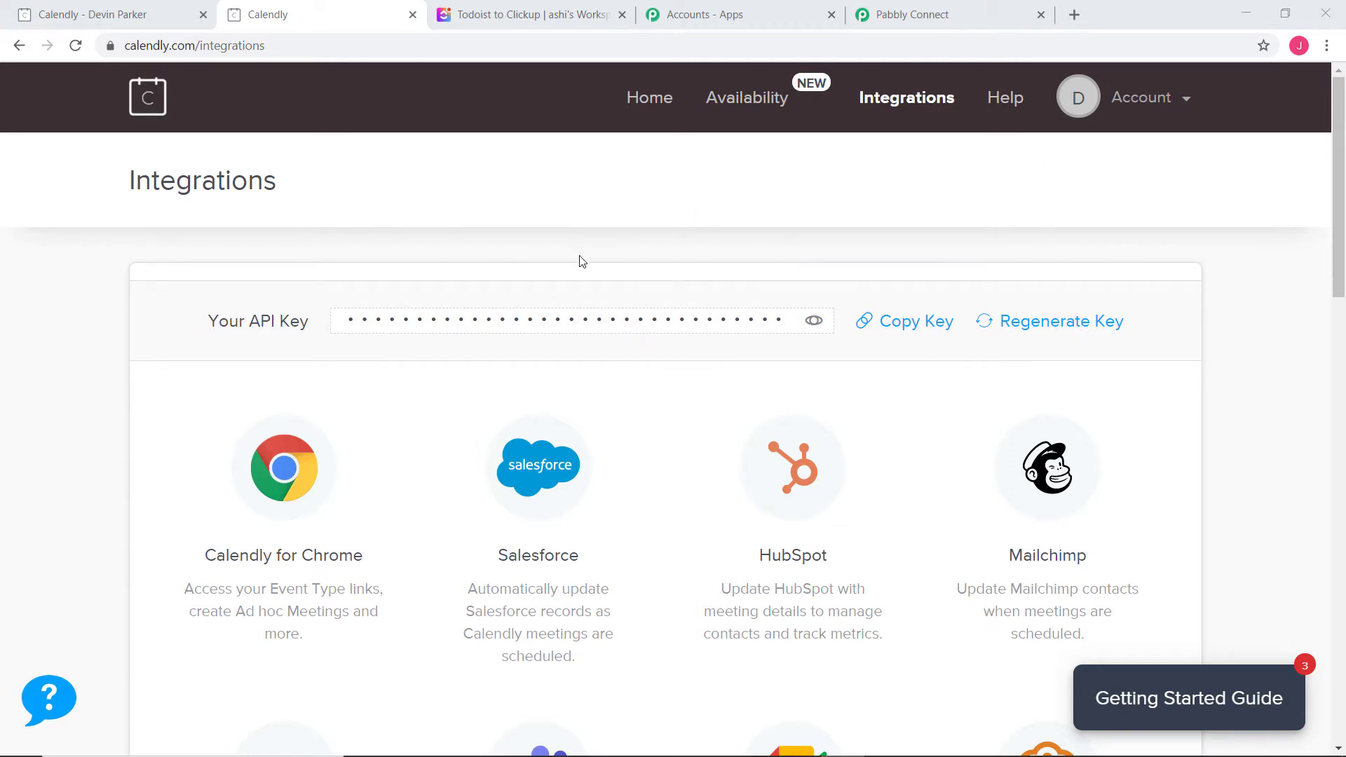
left_click(902, 325)
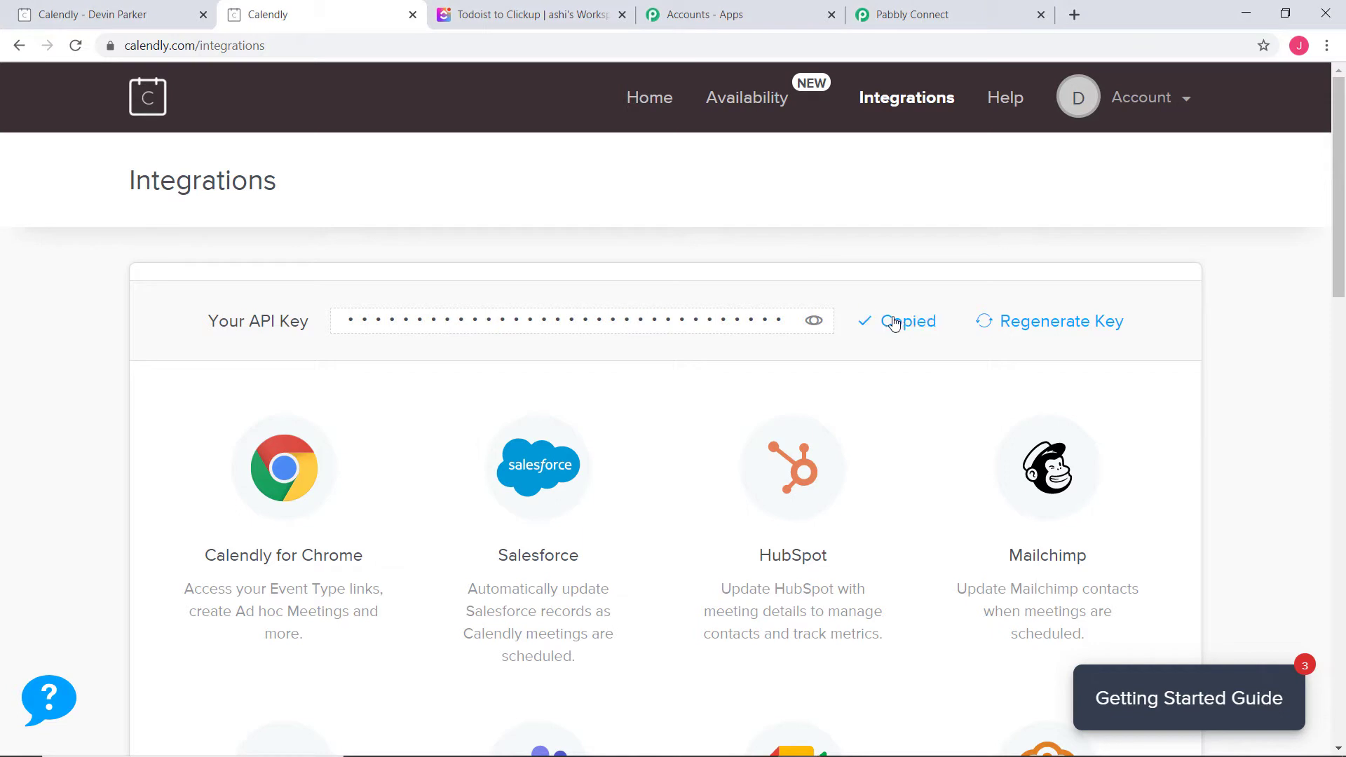
left_click(939, 16)
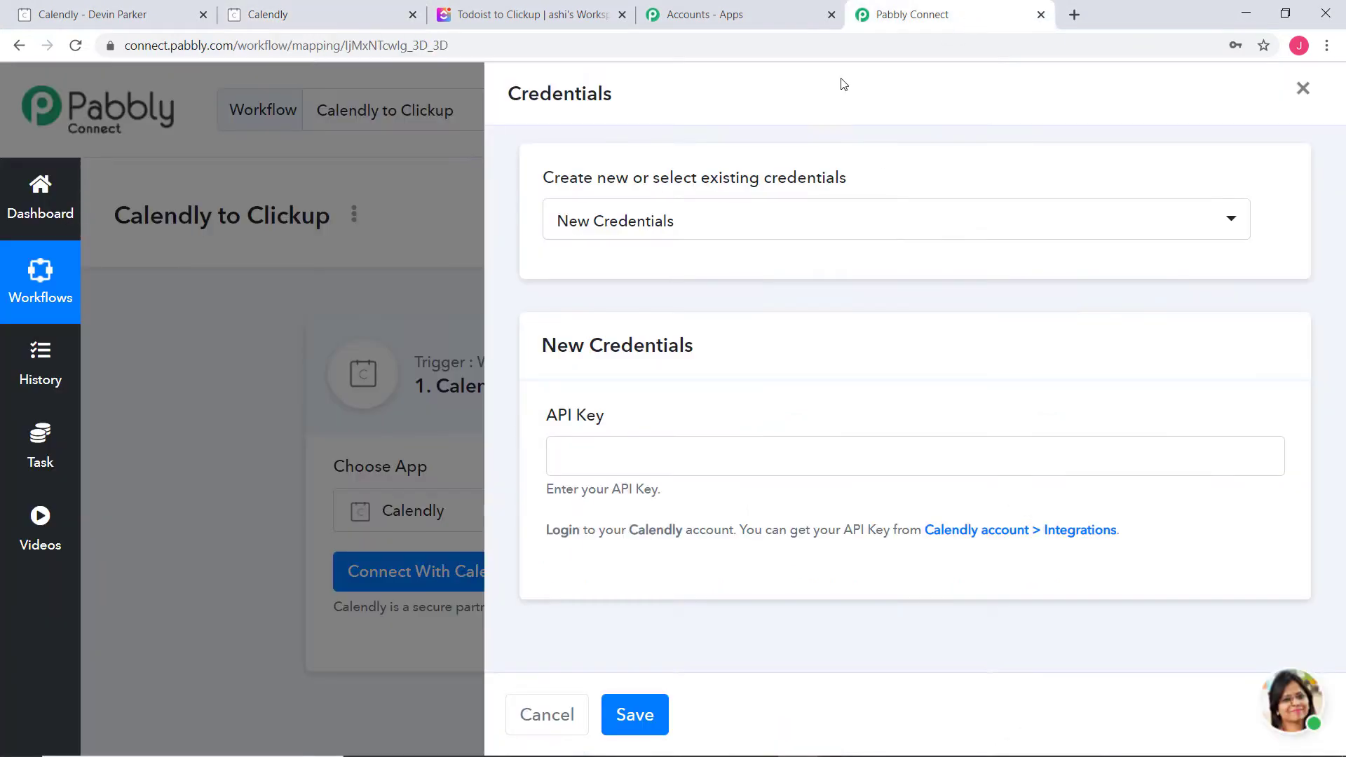
Paste the Calendly API key, save the credentials, and view the webhook URL
right_click(602, 444)
left_click(676, 581)
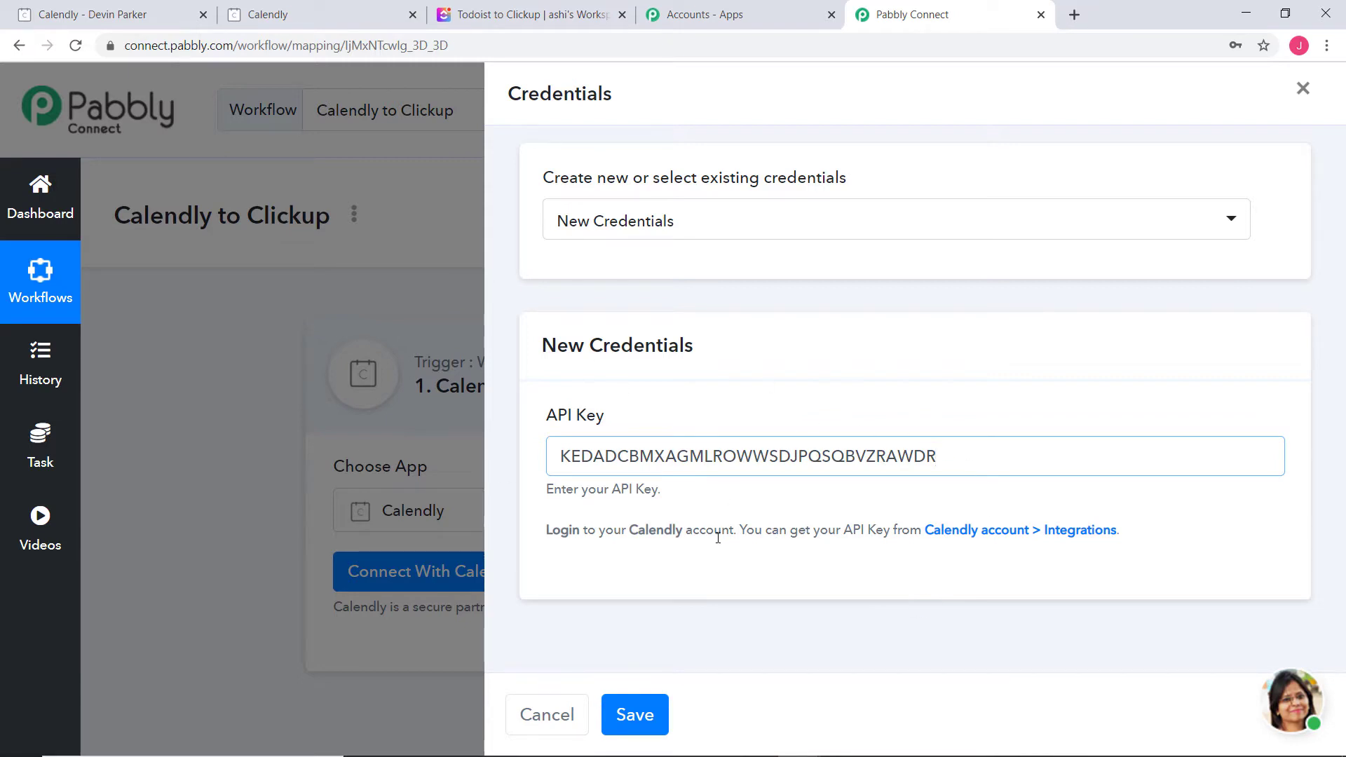
left_click(636, 715)
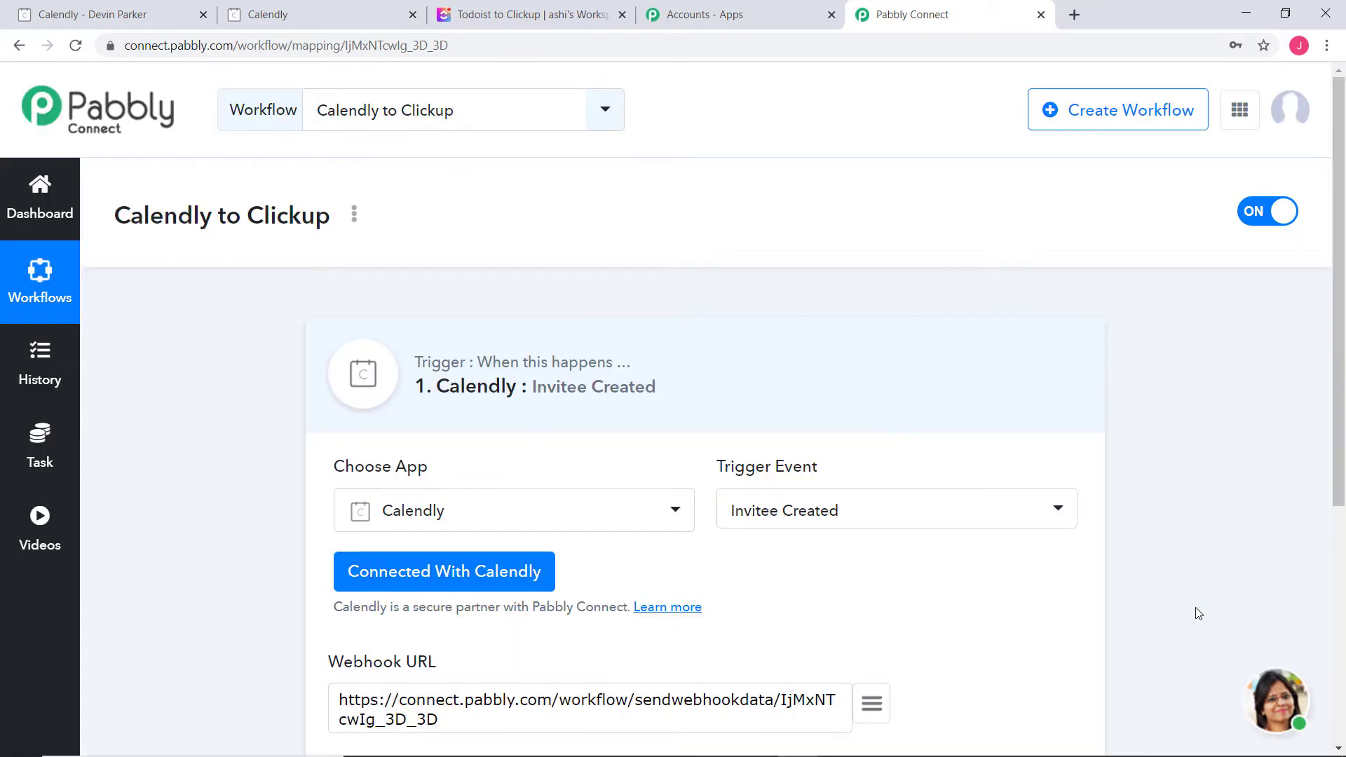
scroll(1196, 610, "down", 5)
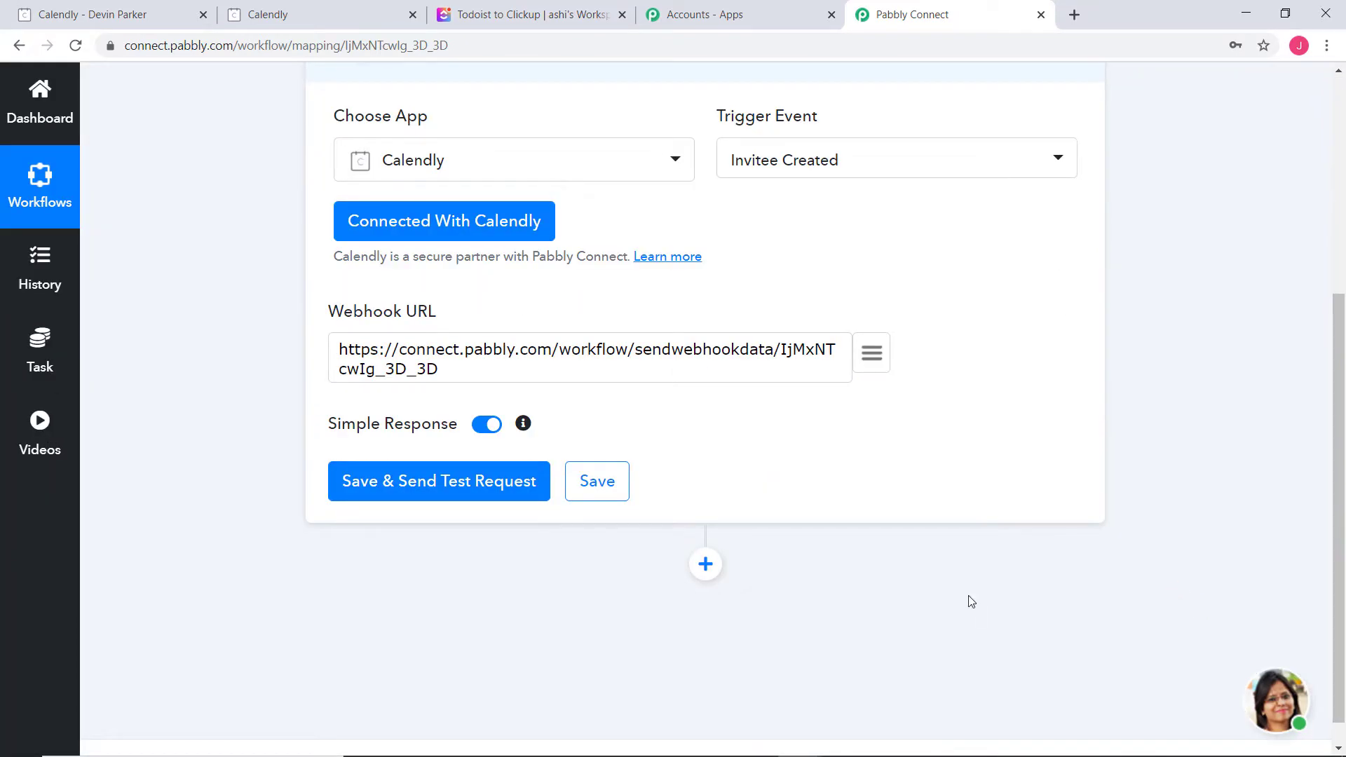
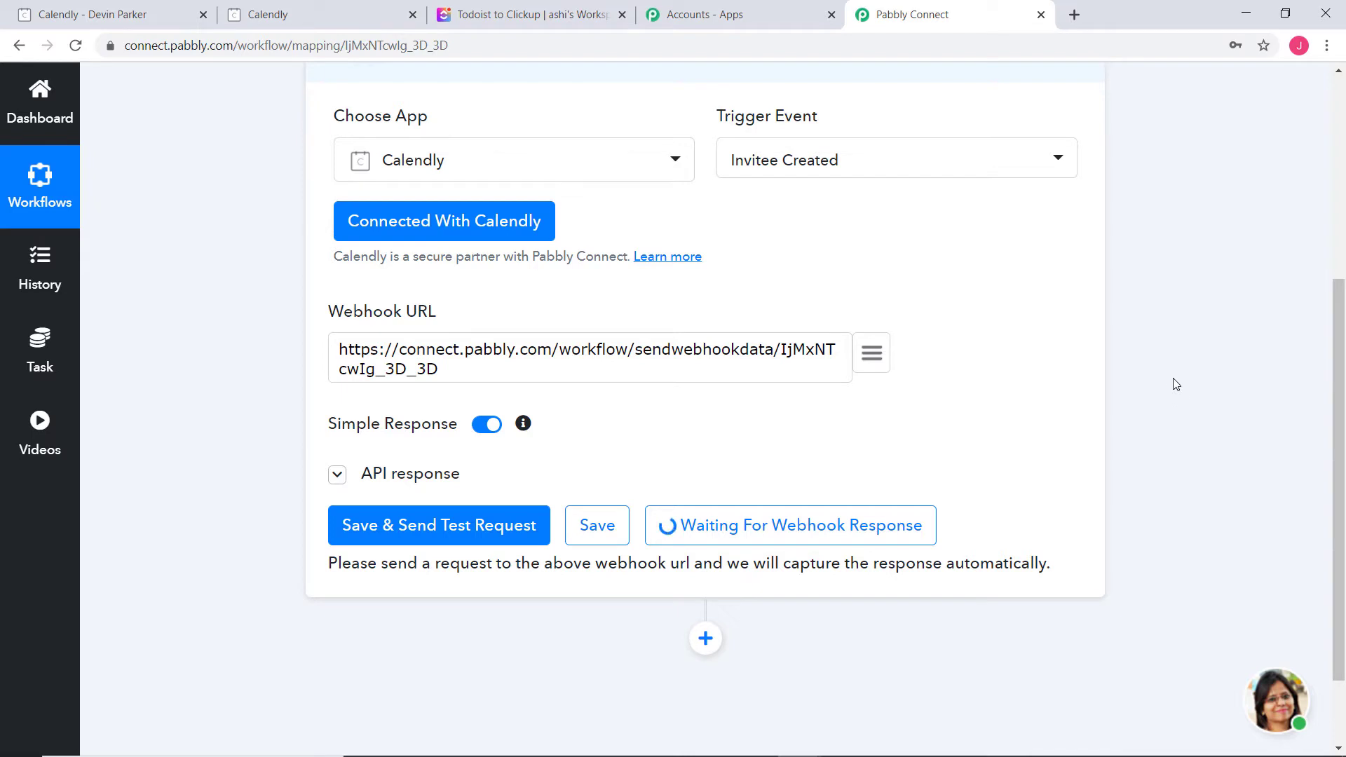
Switch over to the Calendly account pages
left_click(319, 15)
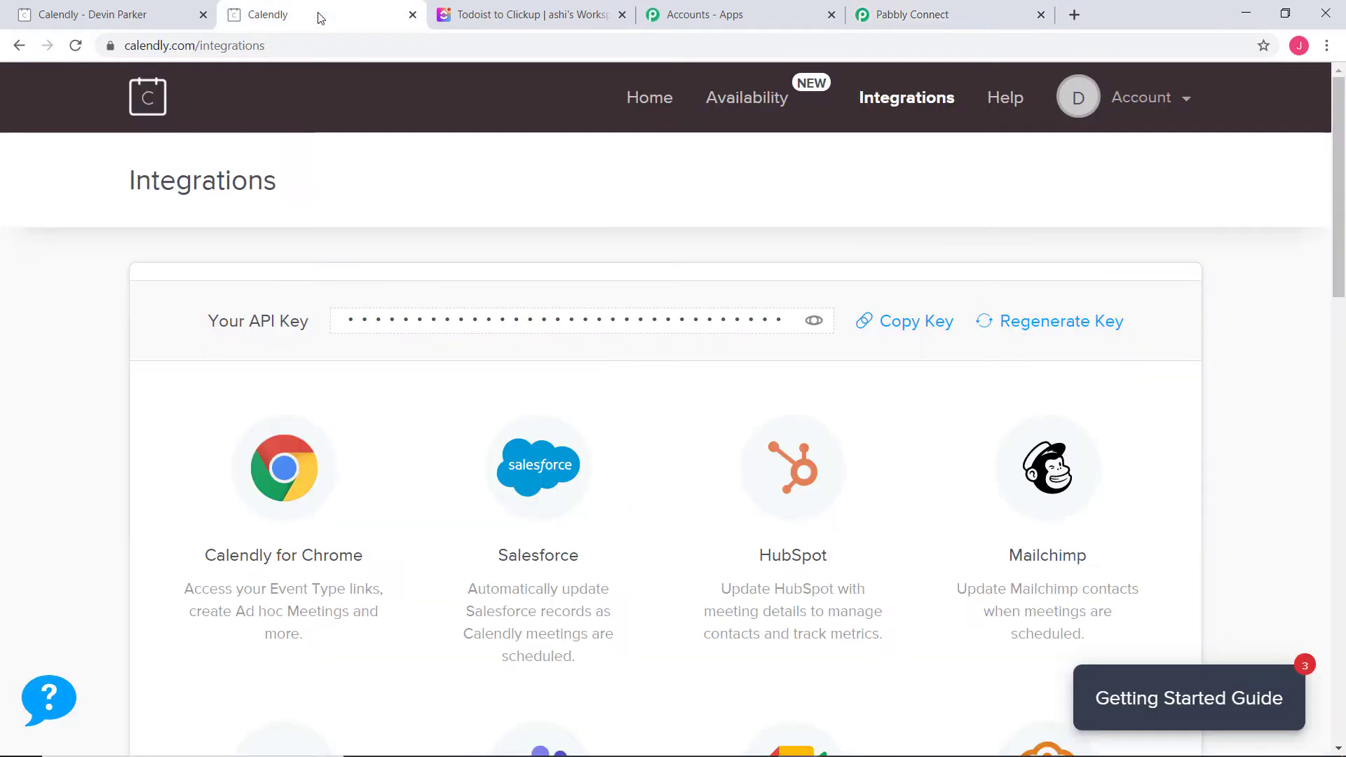
Pick the 15 Minute Meeting at 10:00am on Thursday, January 7, 2021 and confirm the slot
left_click(116, 10)
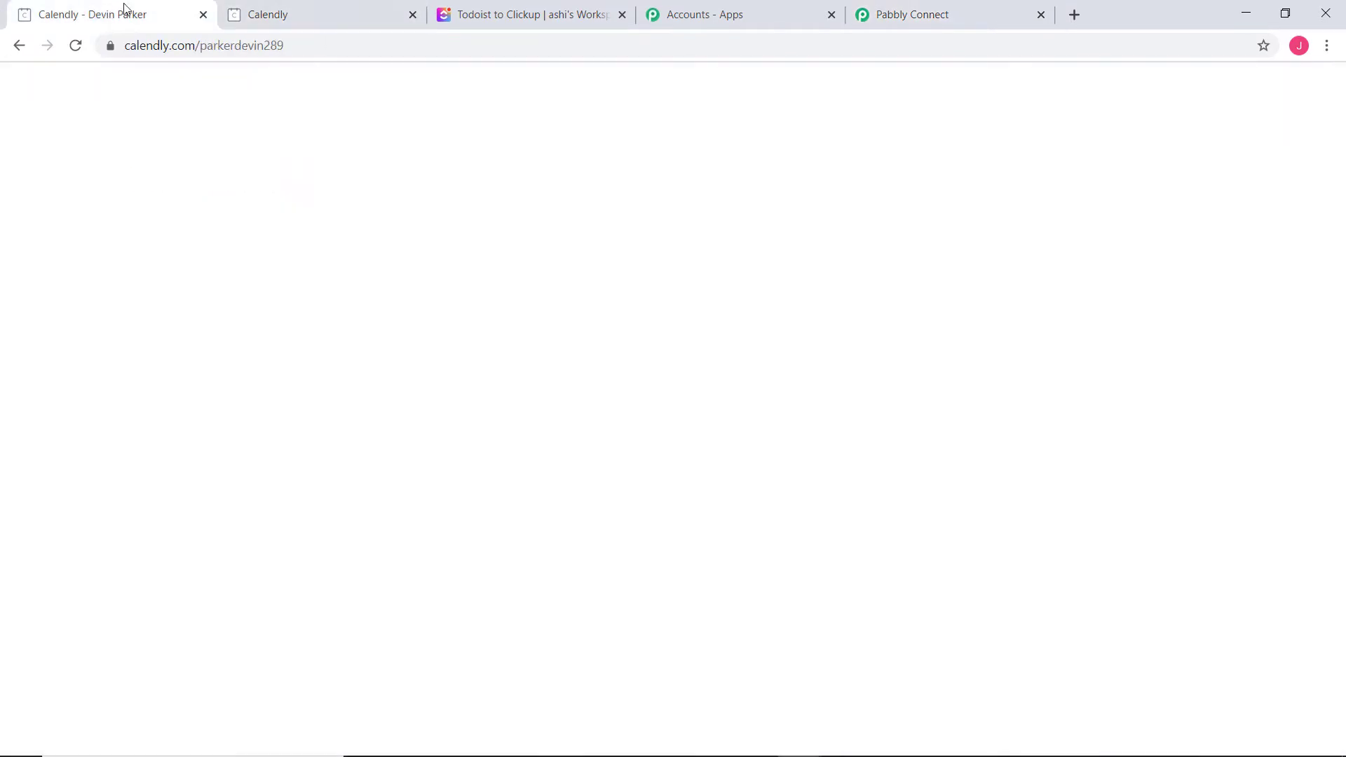
scroll(988, 490, "down", 1)
scroll(988, 491, "down", 4)
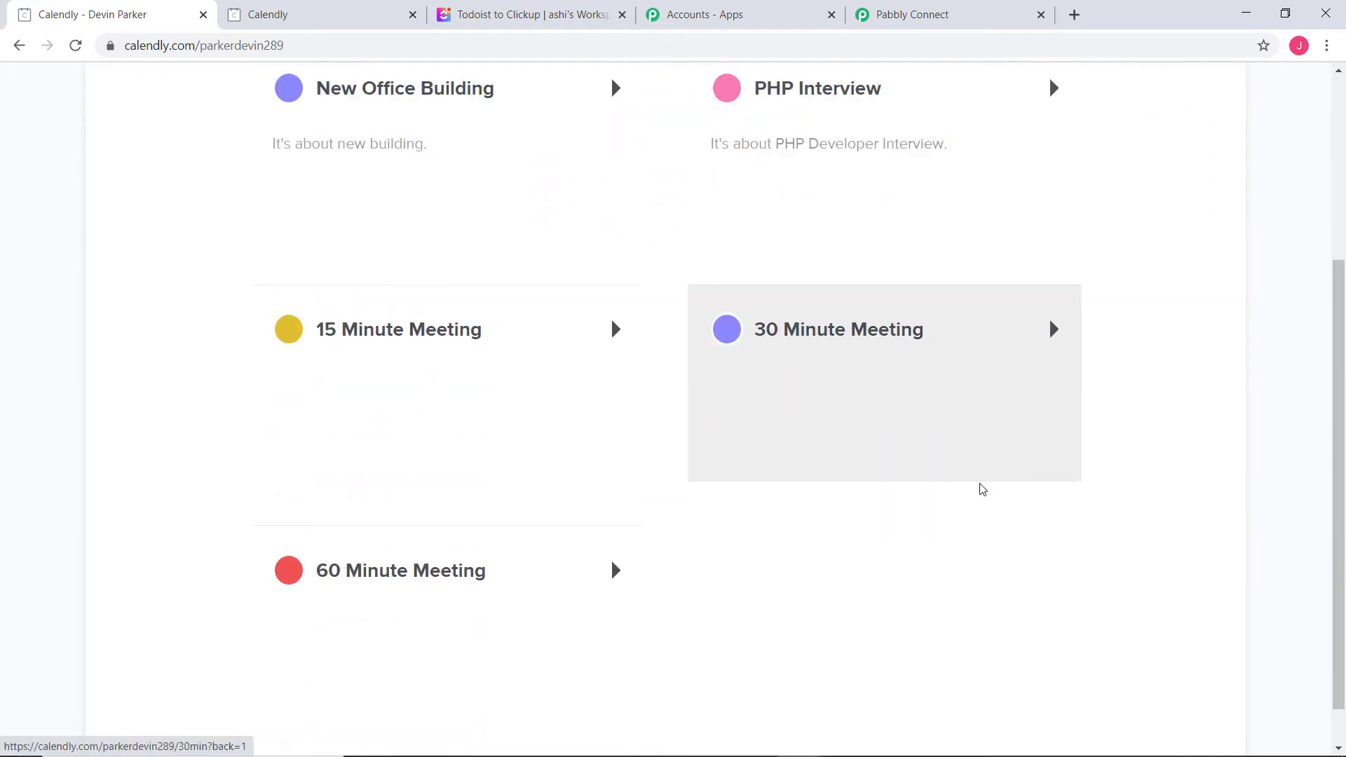
left_click(436, 375)
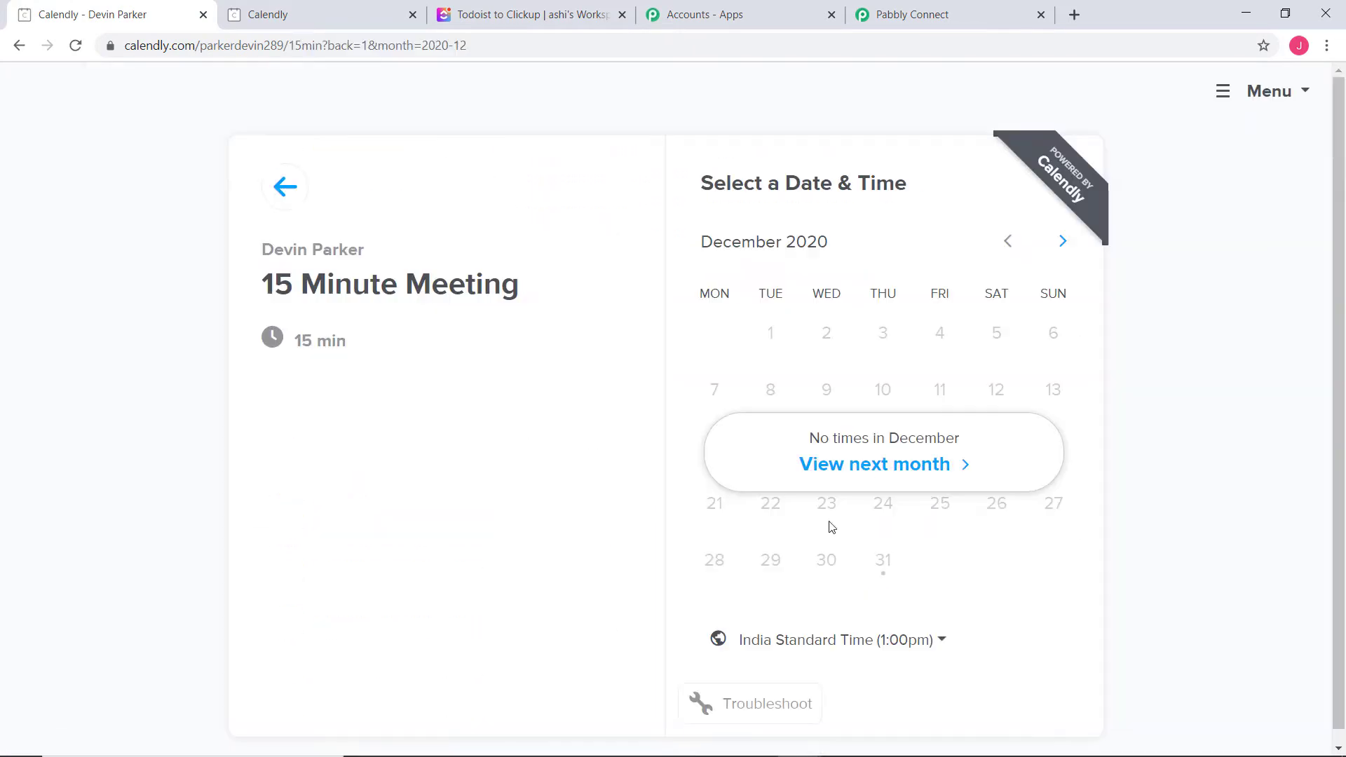
left_click(871, 464)
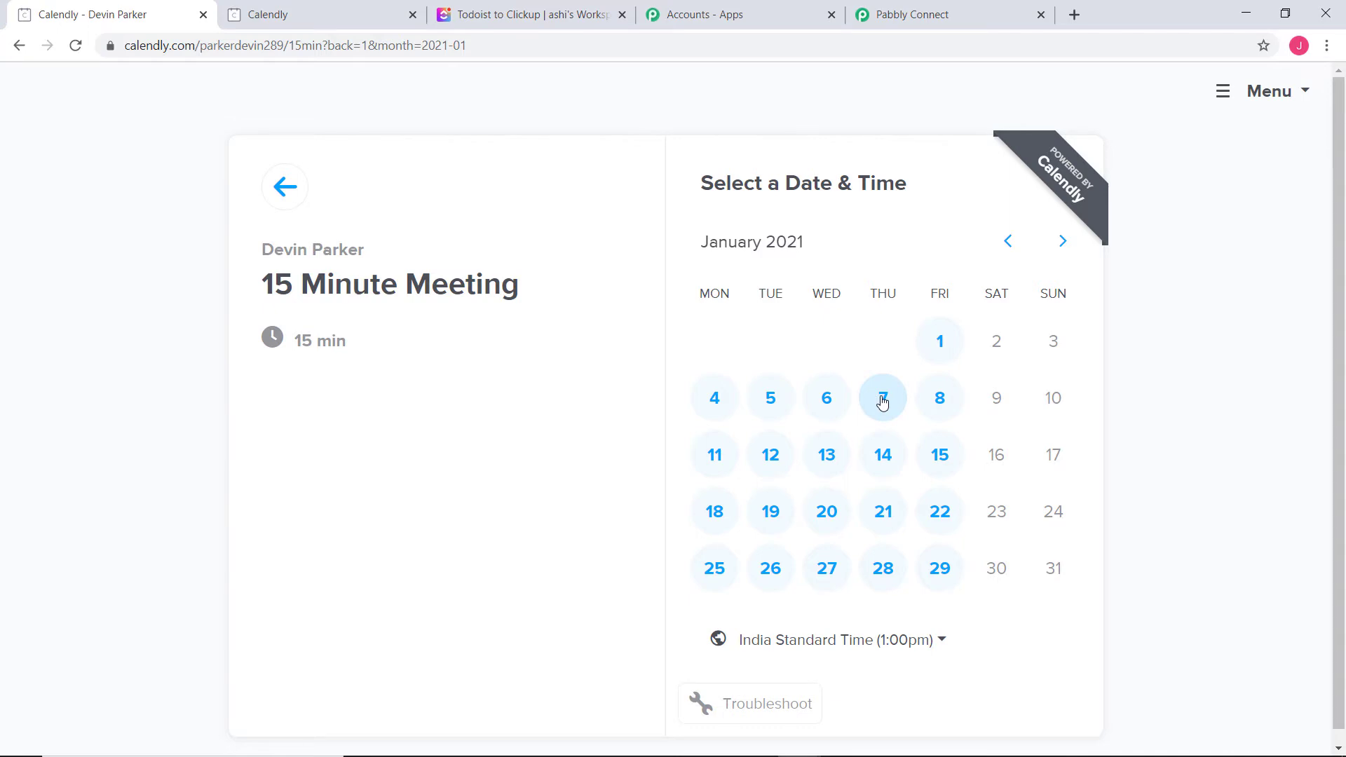
left_click(883, 400)
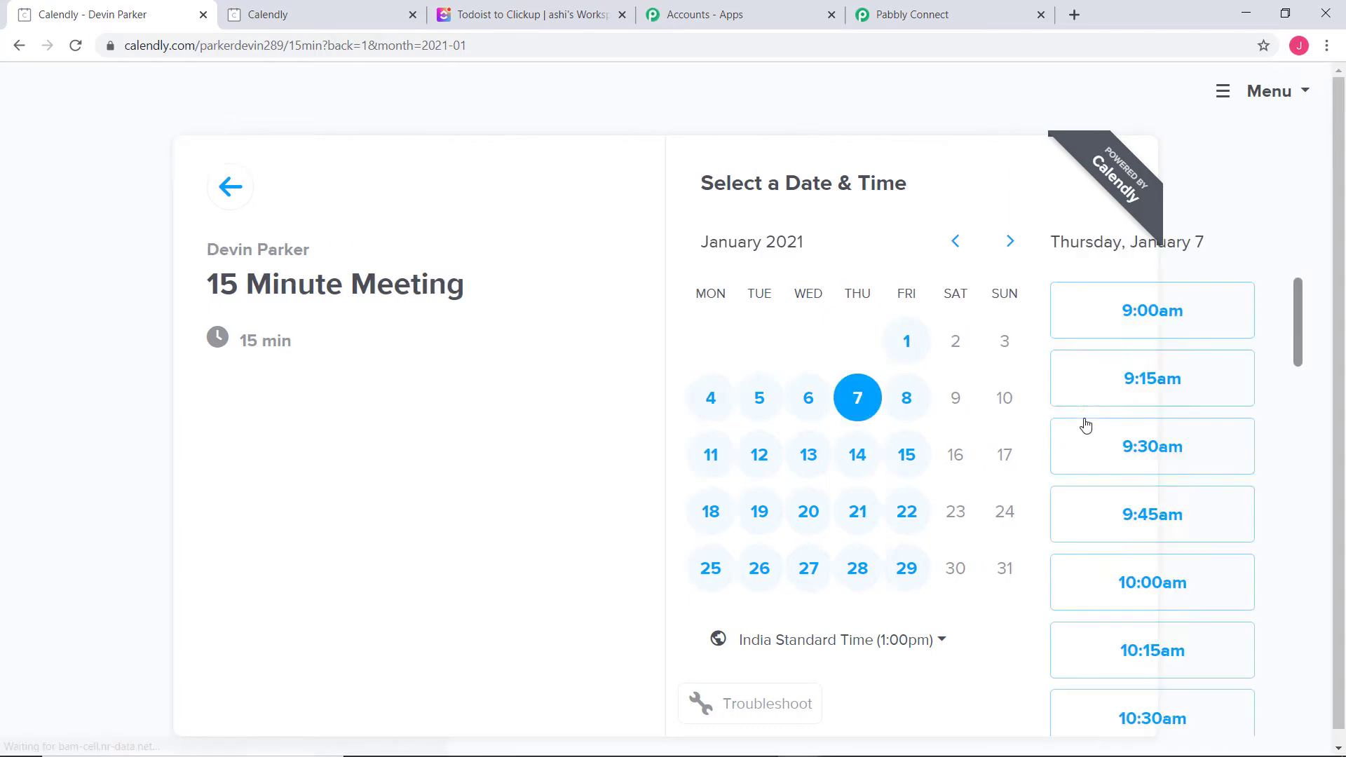
left_click(1083, 588)
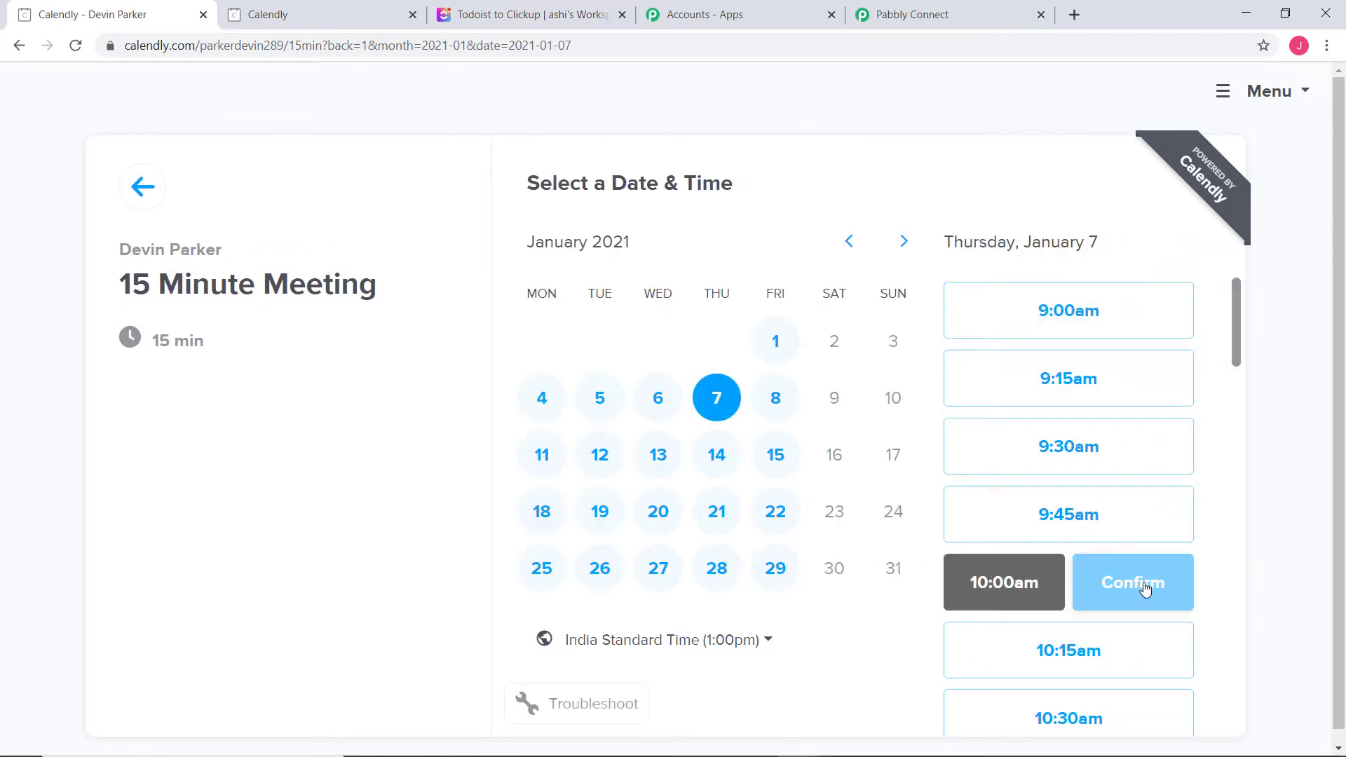
left_click(1144, 587)
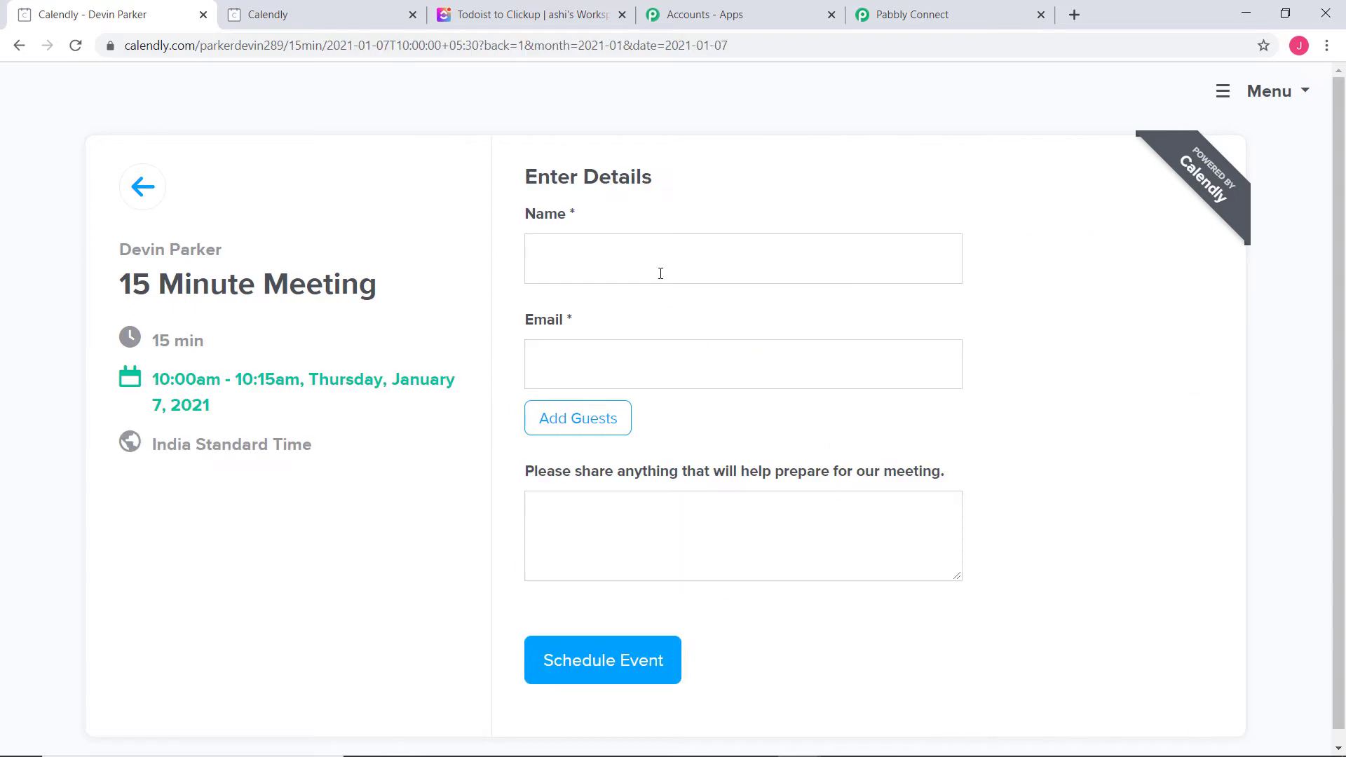
Enter the invitee's name, e-mail and note 'Meeting for New Recruitments', then schedule the event
left_click(636, 265)
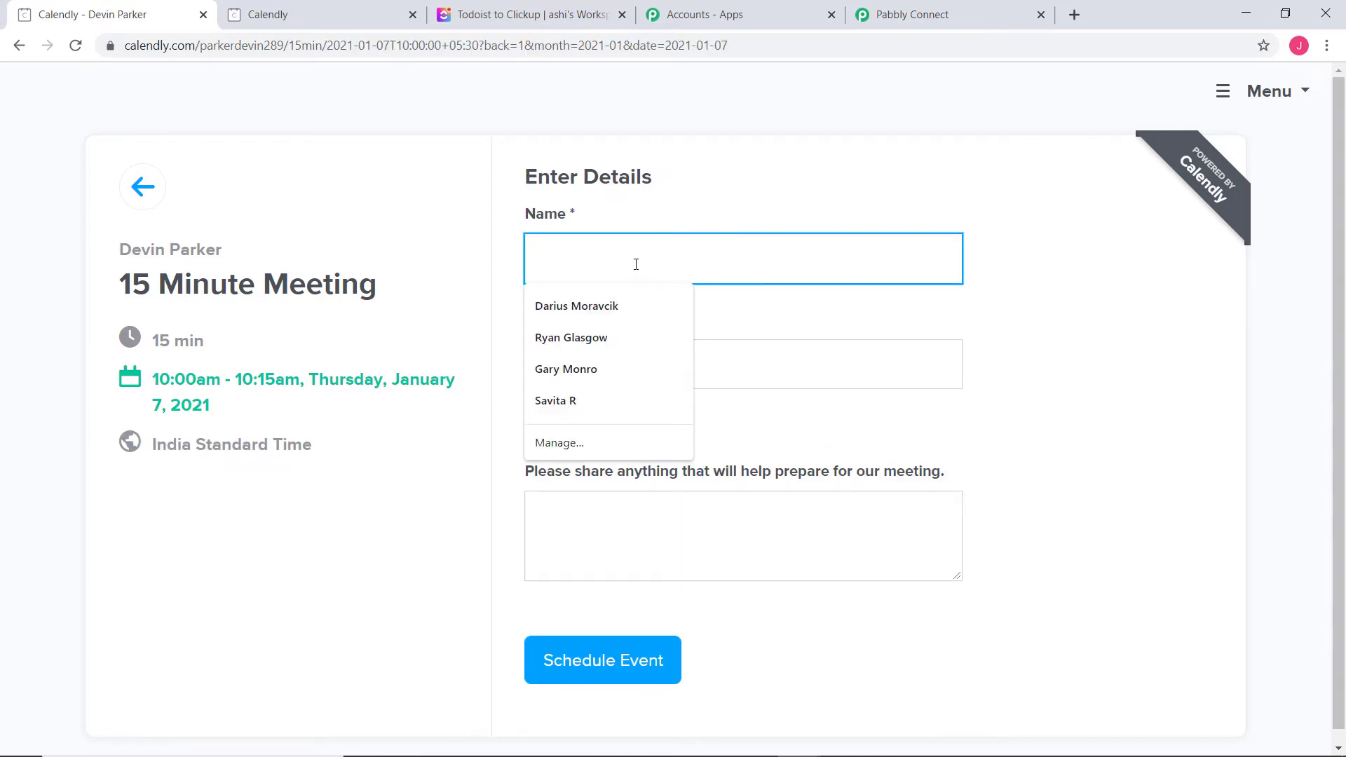
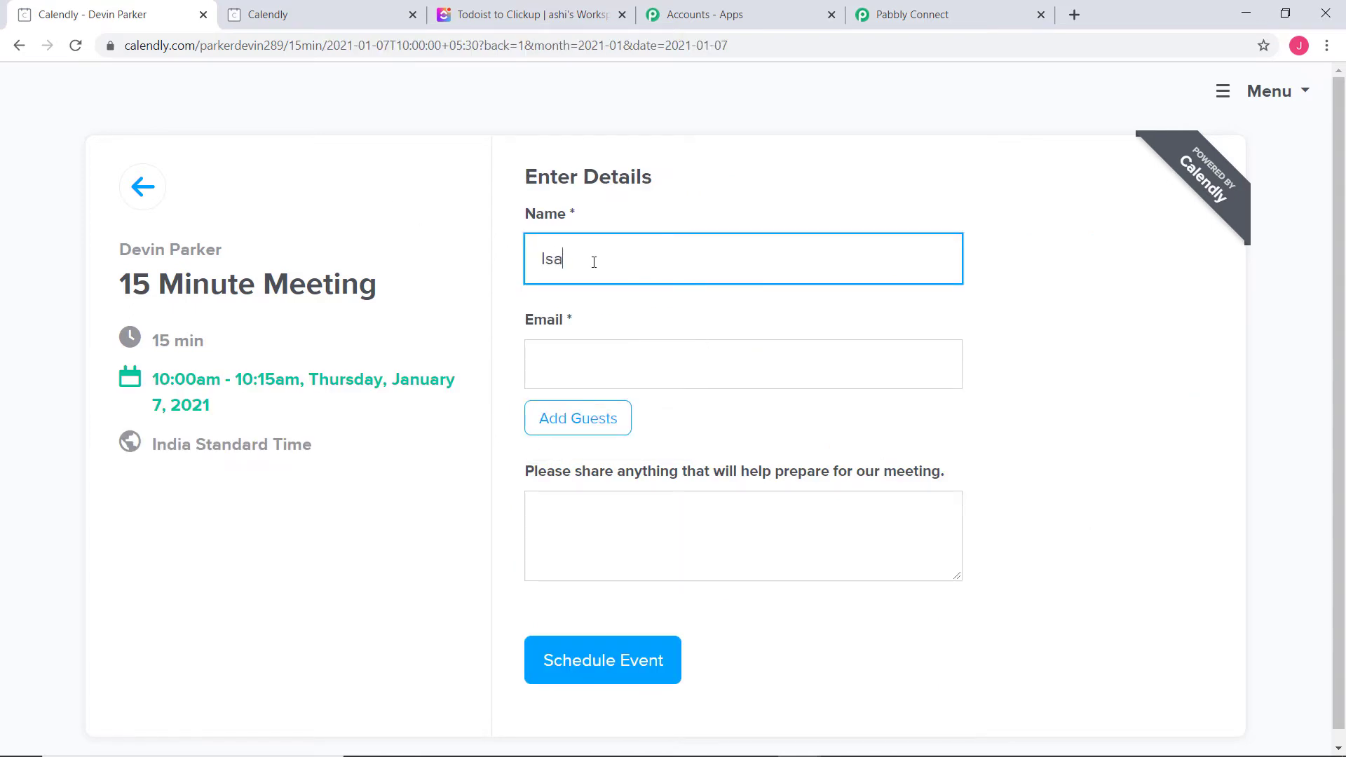
left_click(612, 361)
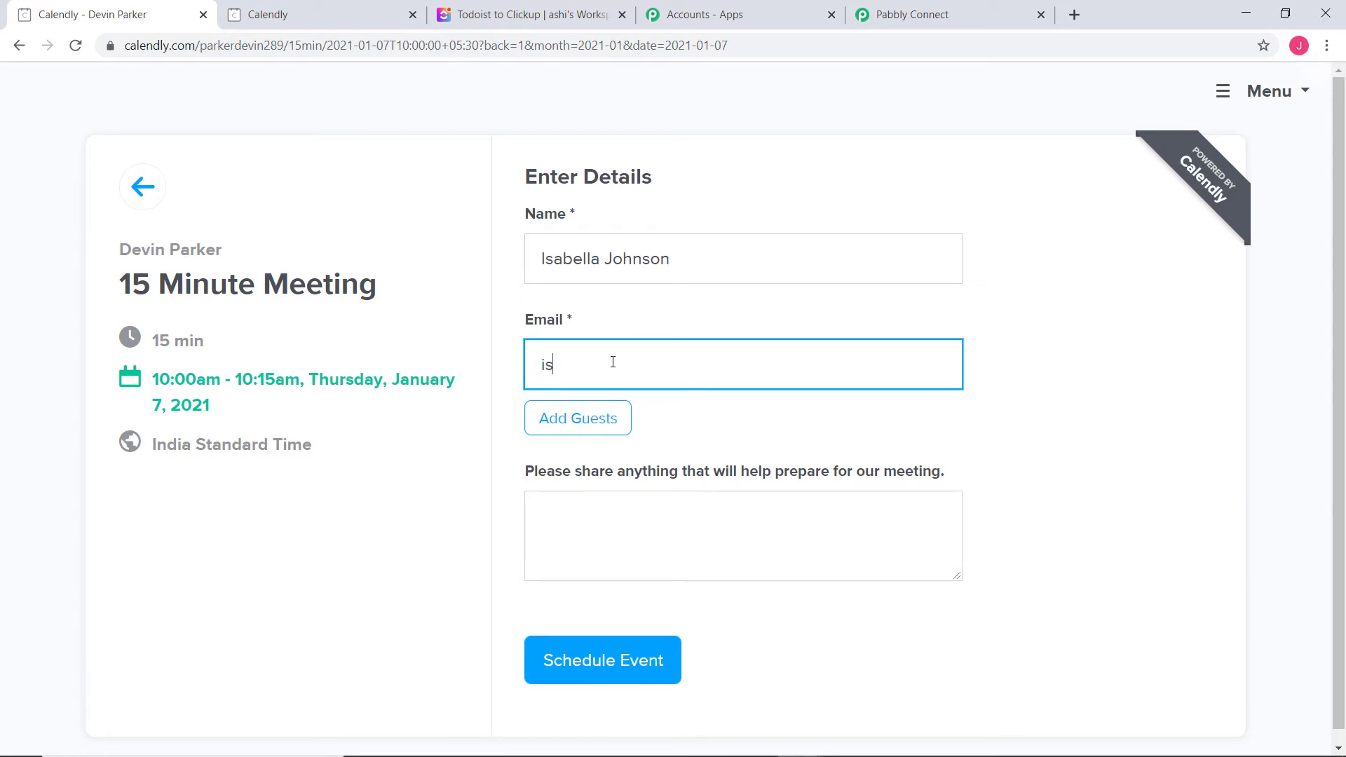
left_click(636, 549)
type("Meeting for N")
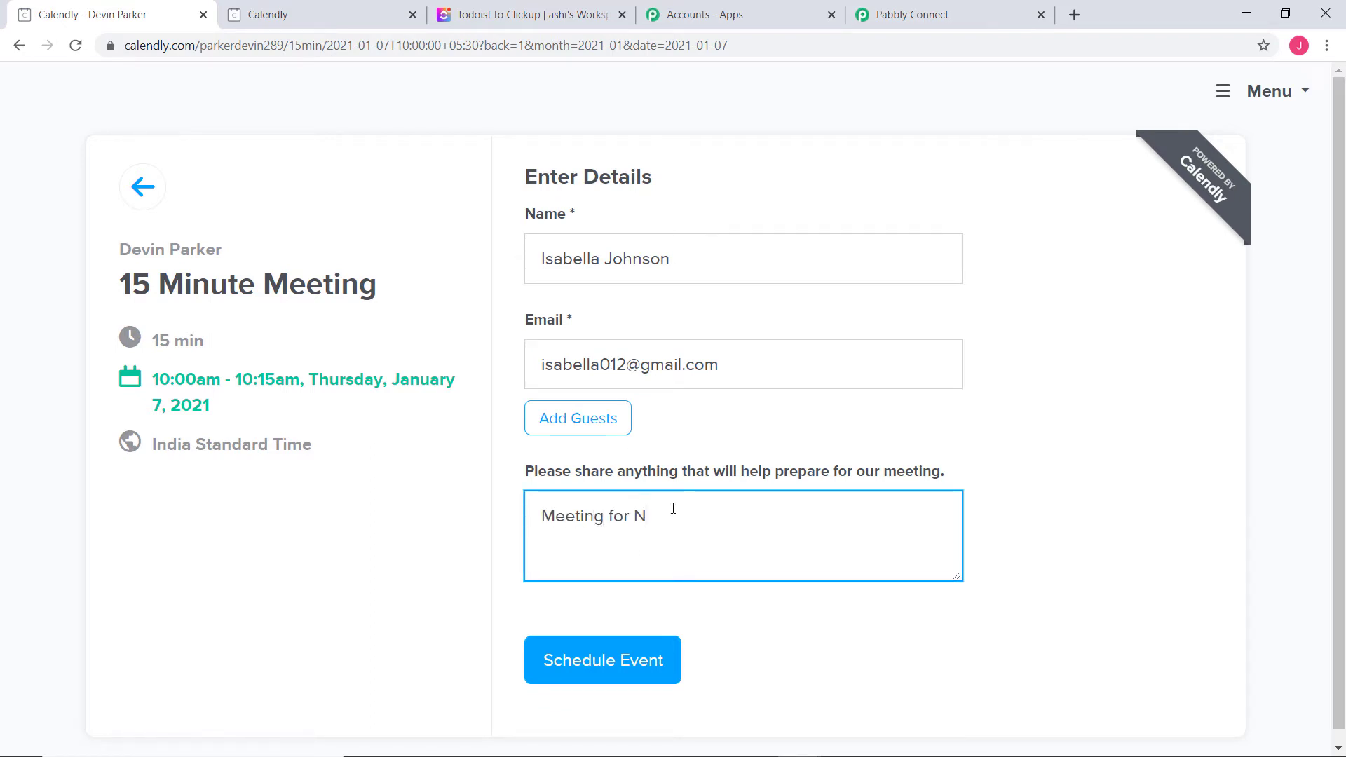
type("ew Recruitments")
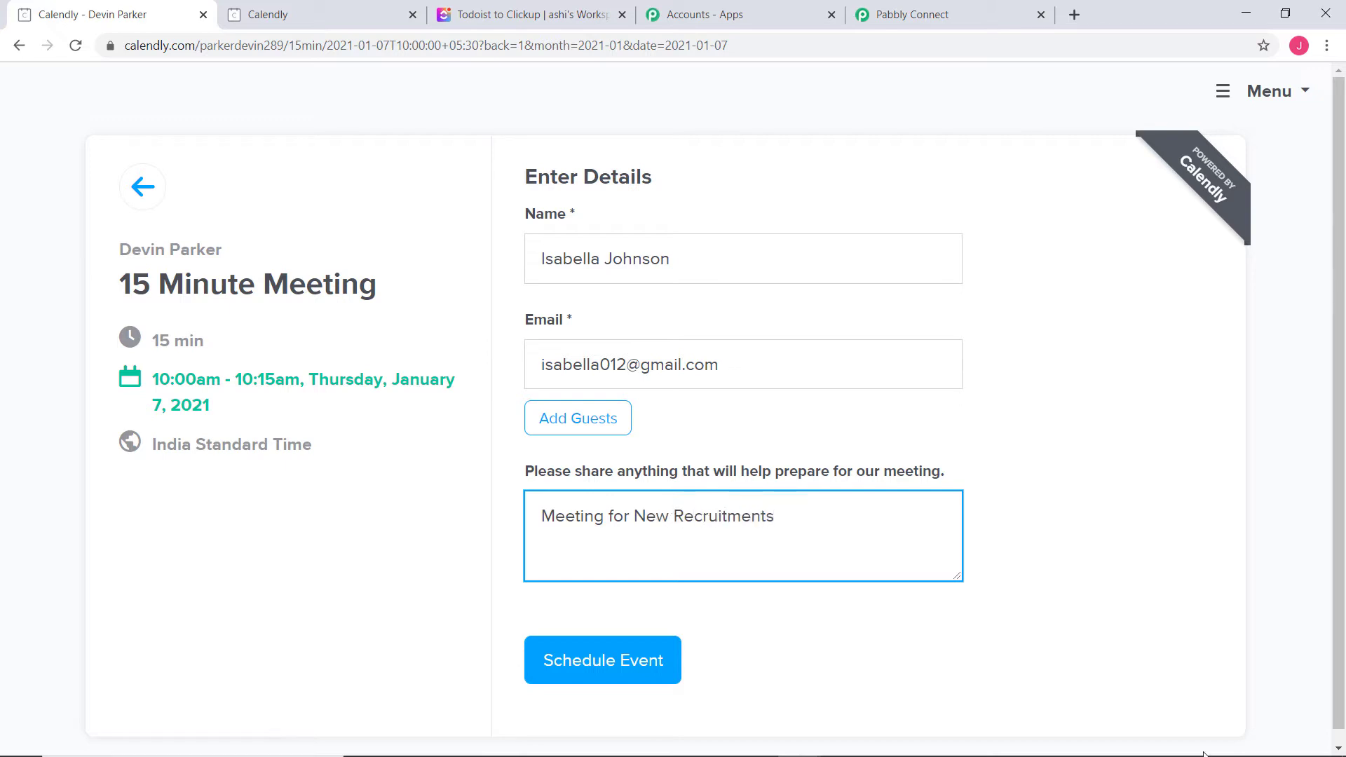
left_click(619, 661)
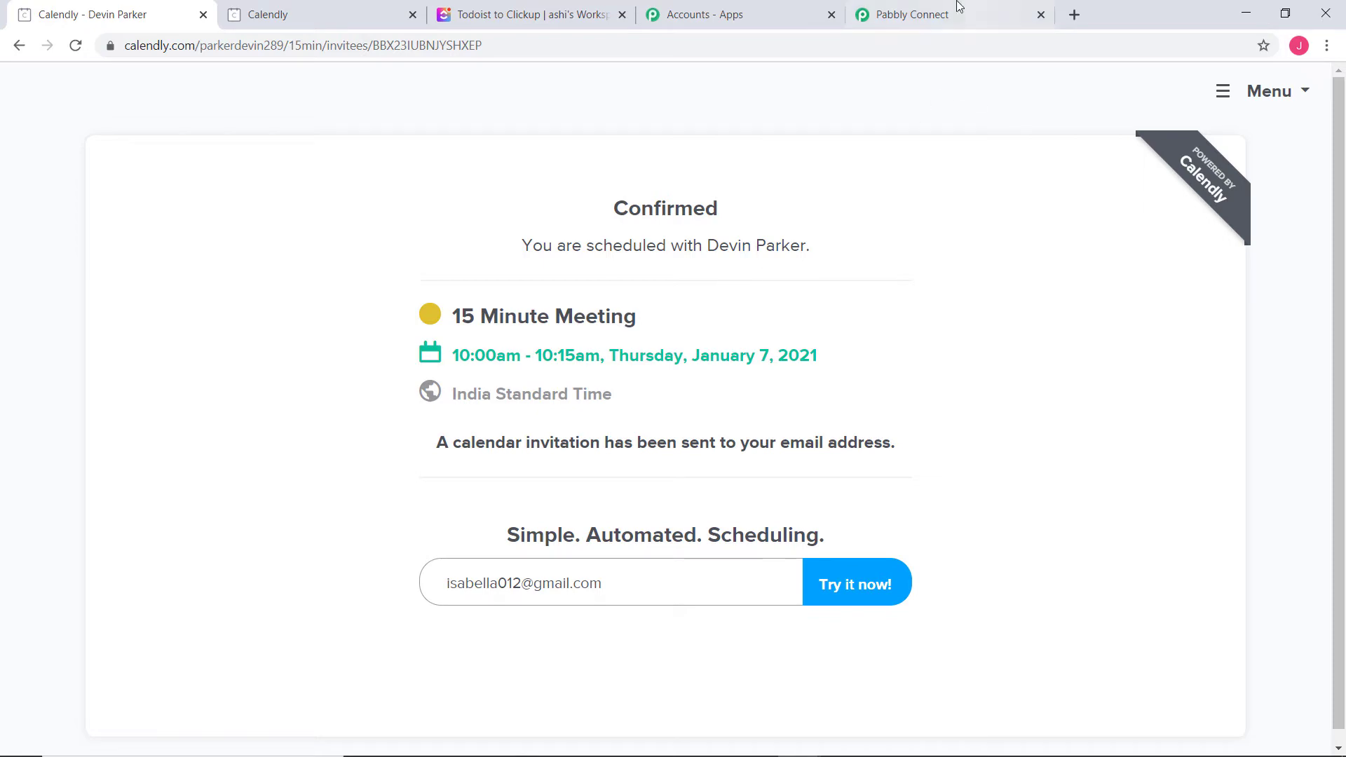
left_click(935, 27)
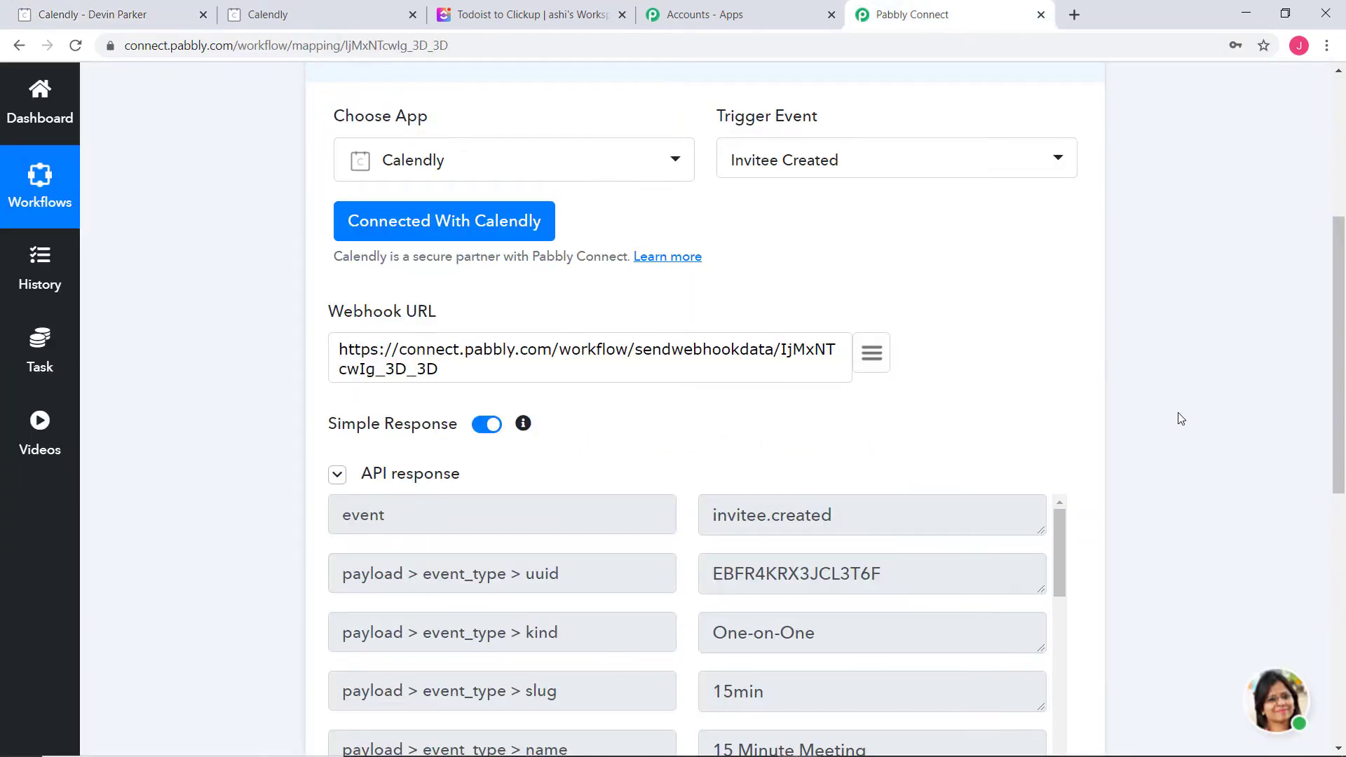
Review the captured Calendly response fields, including the invitee name and start and end times
scroll(1181, 419, "down", 2)
scroll(1181, 418, "down", 2)
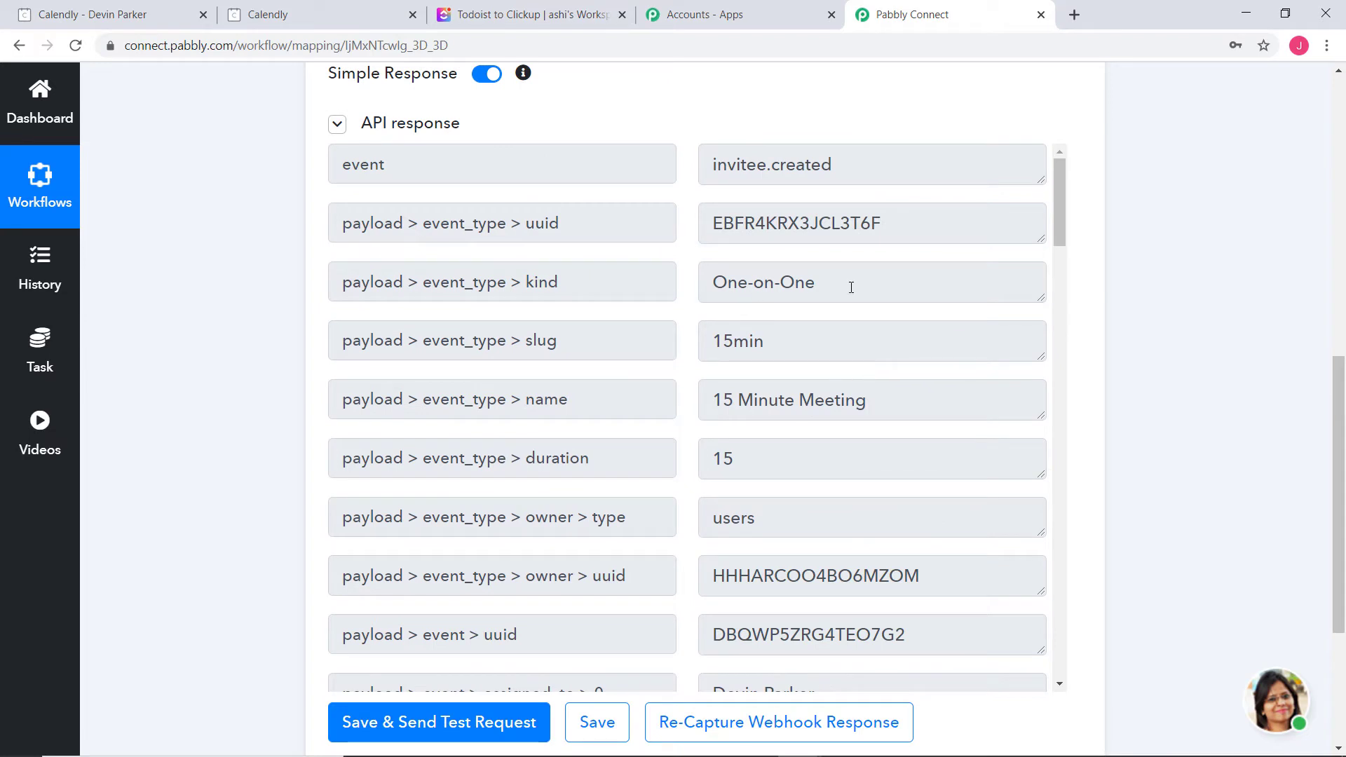
scroll(853, 394, "down", 5)
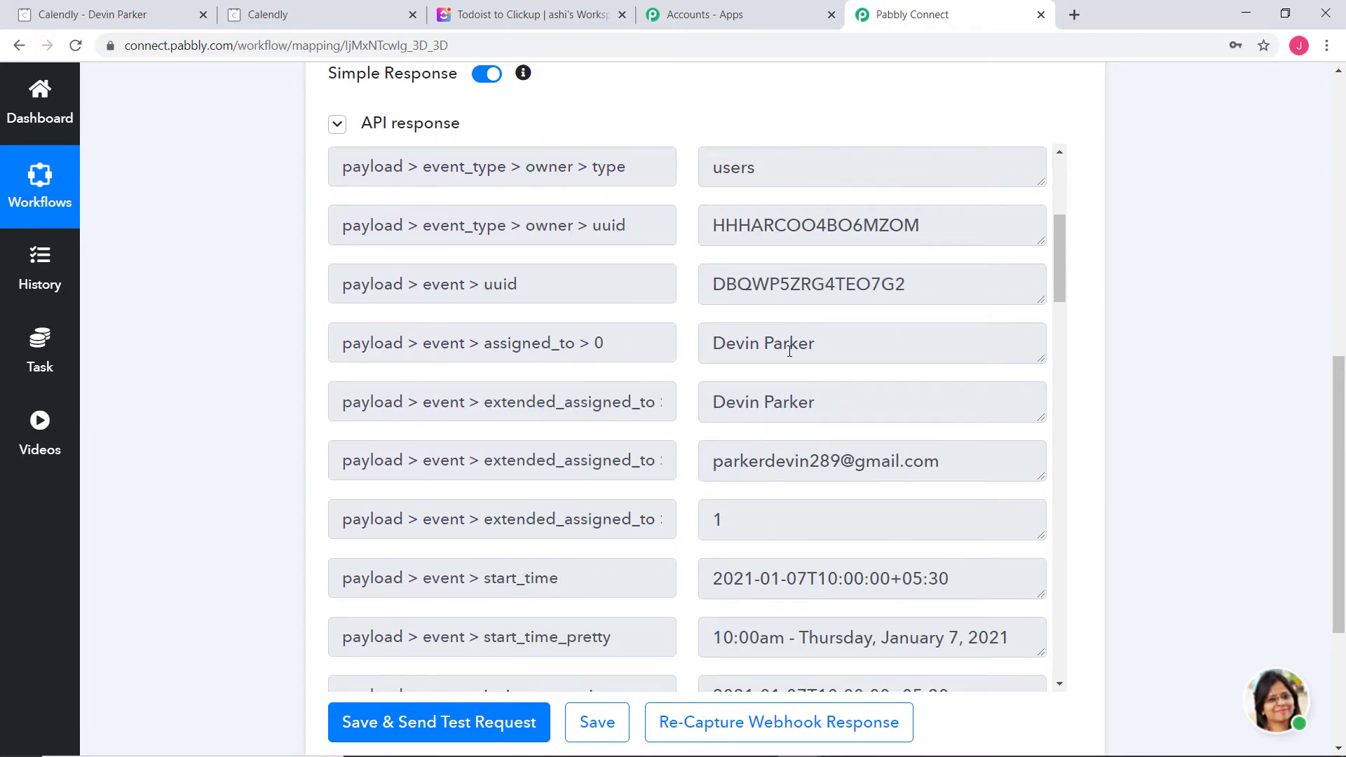
scroll(783, 467, "down", 10)
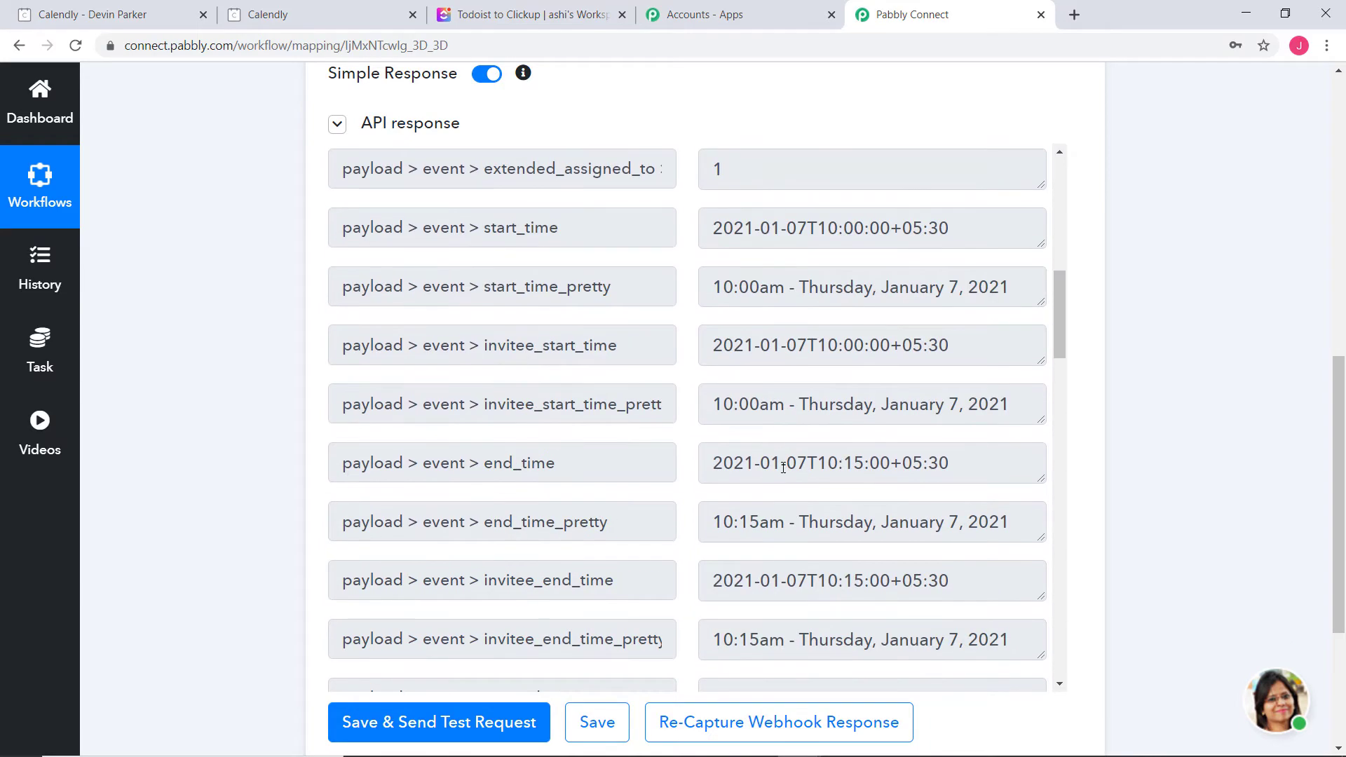
scroll(783, 467, "up", 5)
scroll(937, 427, "down", 11)
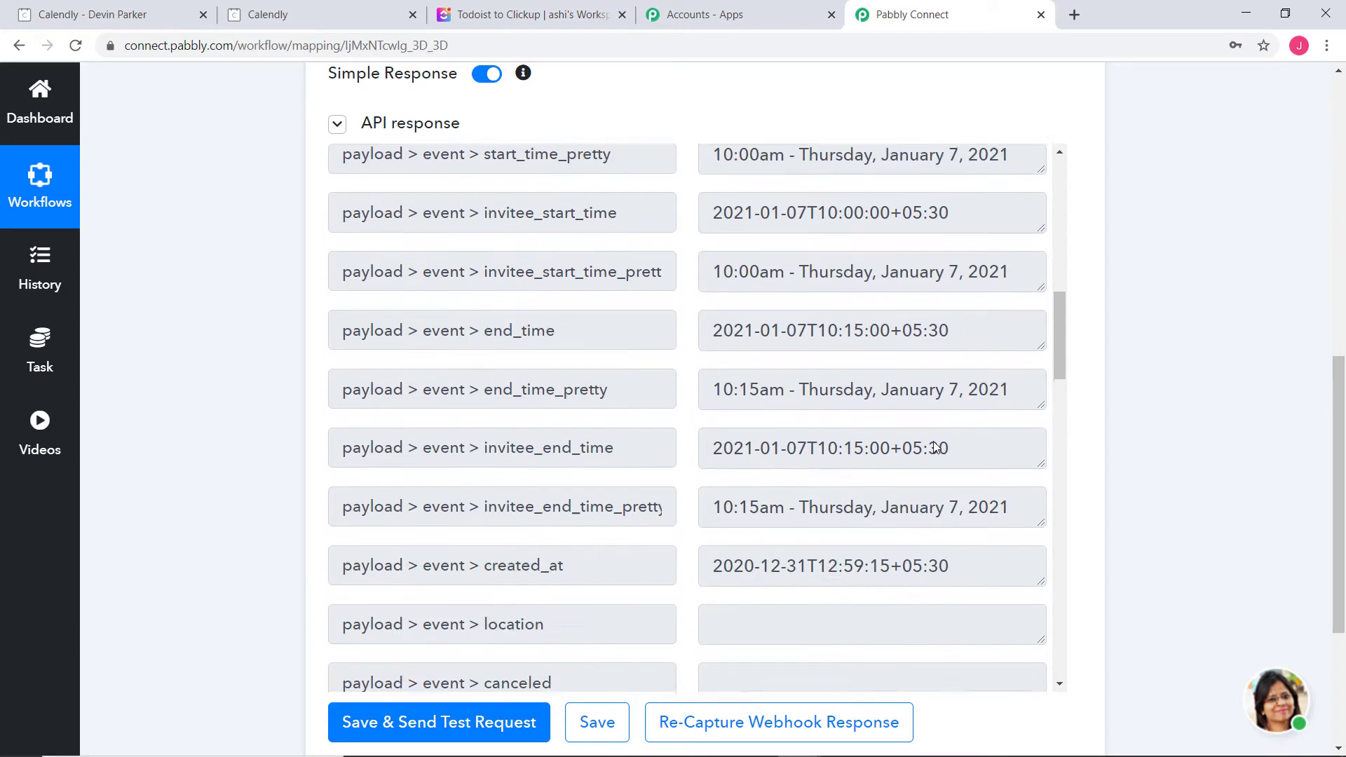
scroll(936, 448, "down", 1)
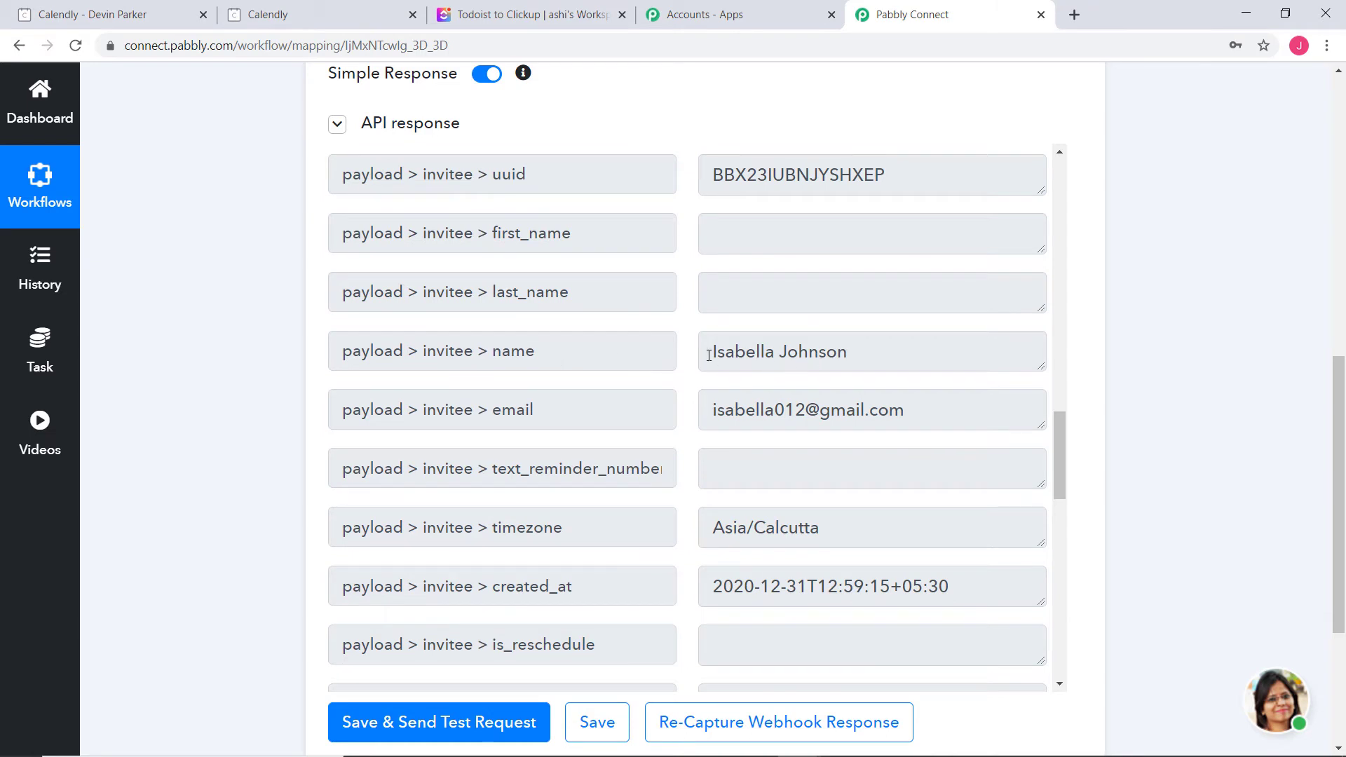
left_click_drag(709, 355, 861, 363)
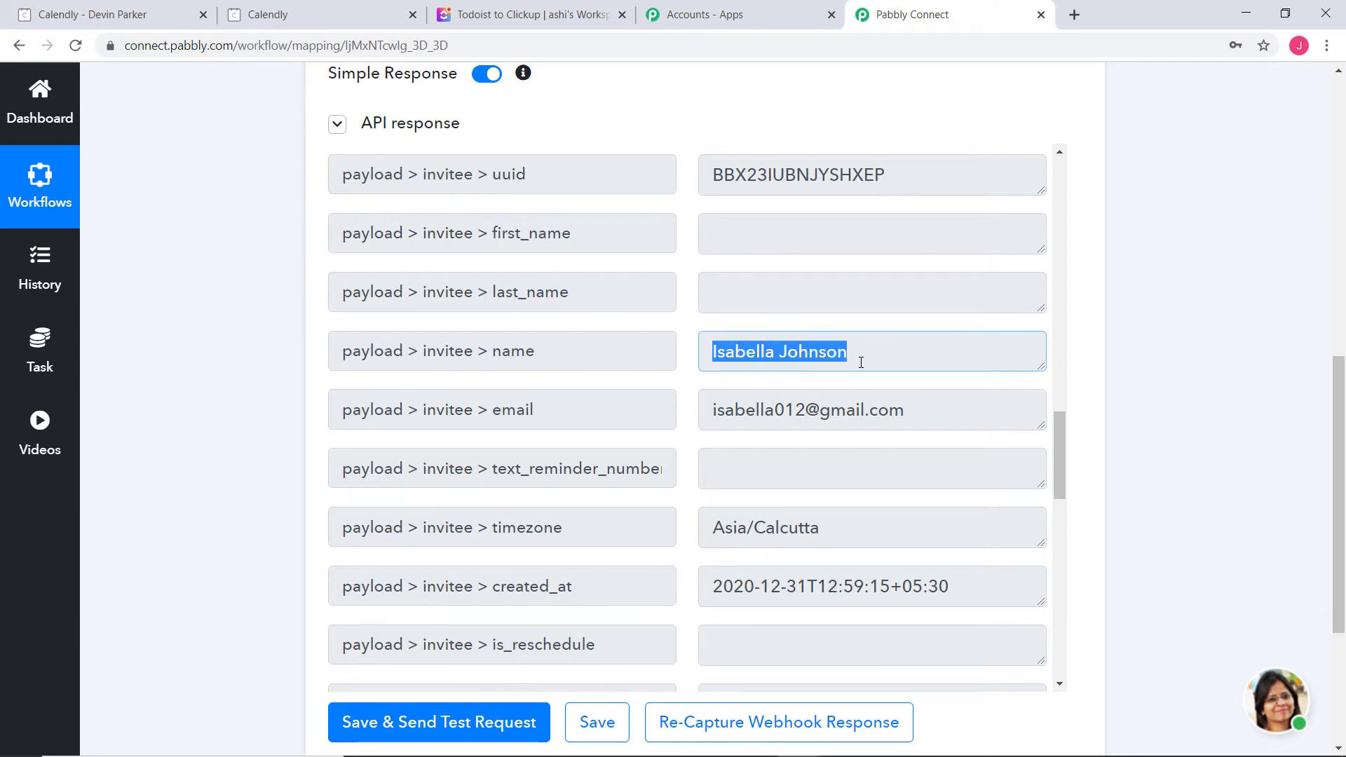
left_click(817, 358)
scroll(810, 464, "down", 4)
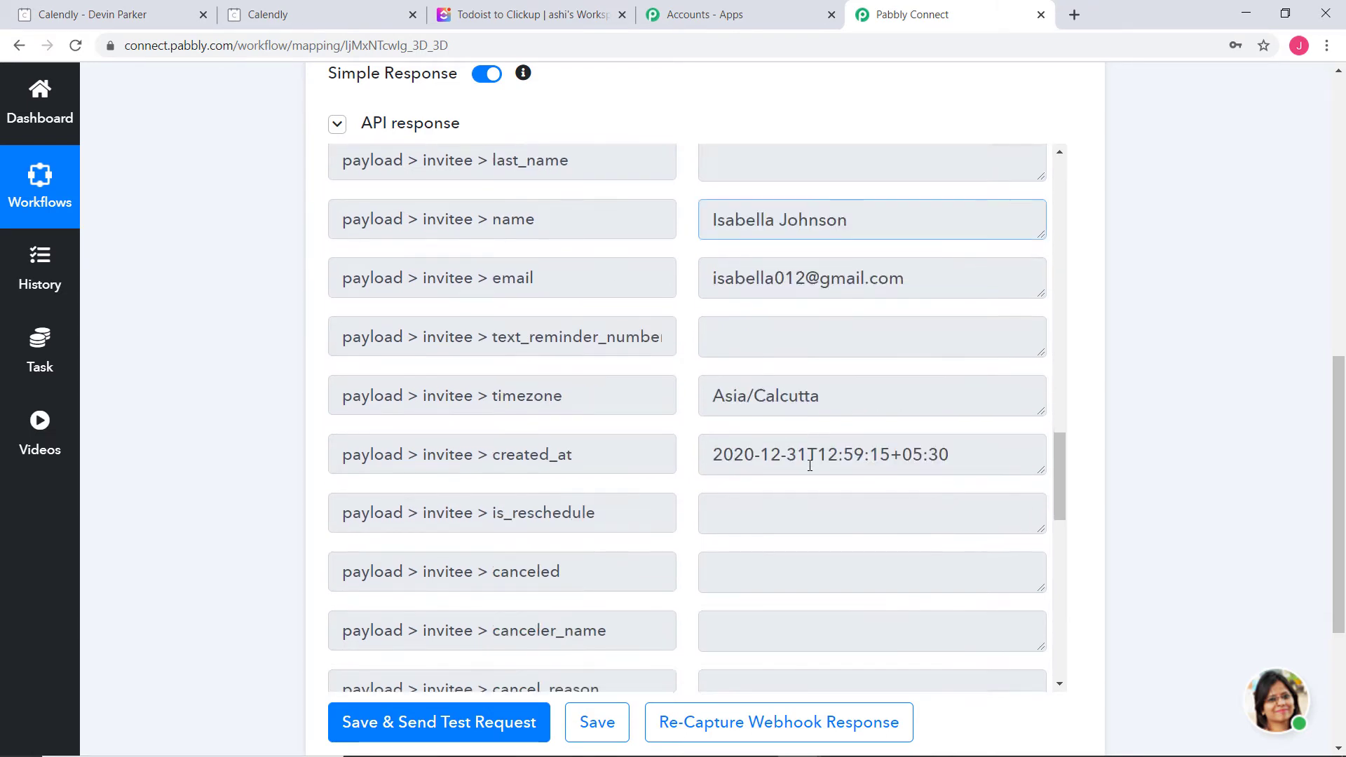
scroll(879, 532, "down", 2)
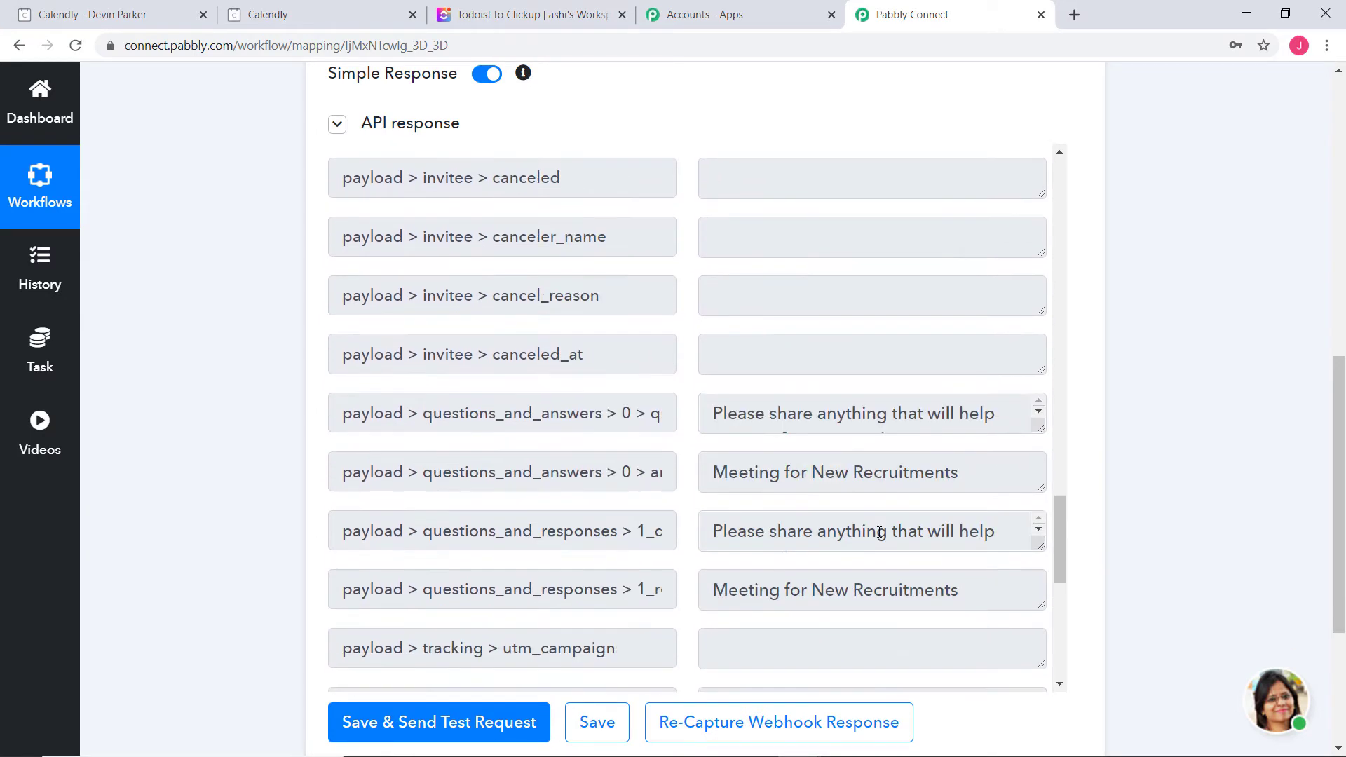
scroll(1193, 499, "down", 2)
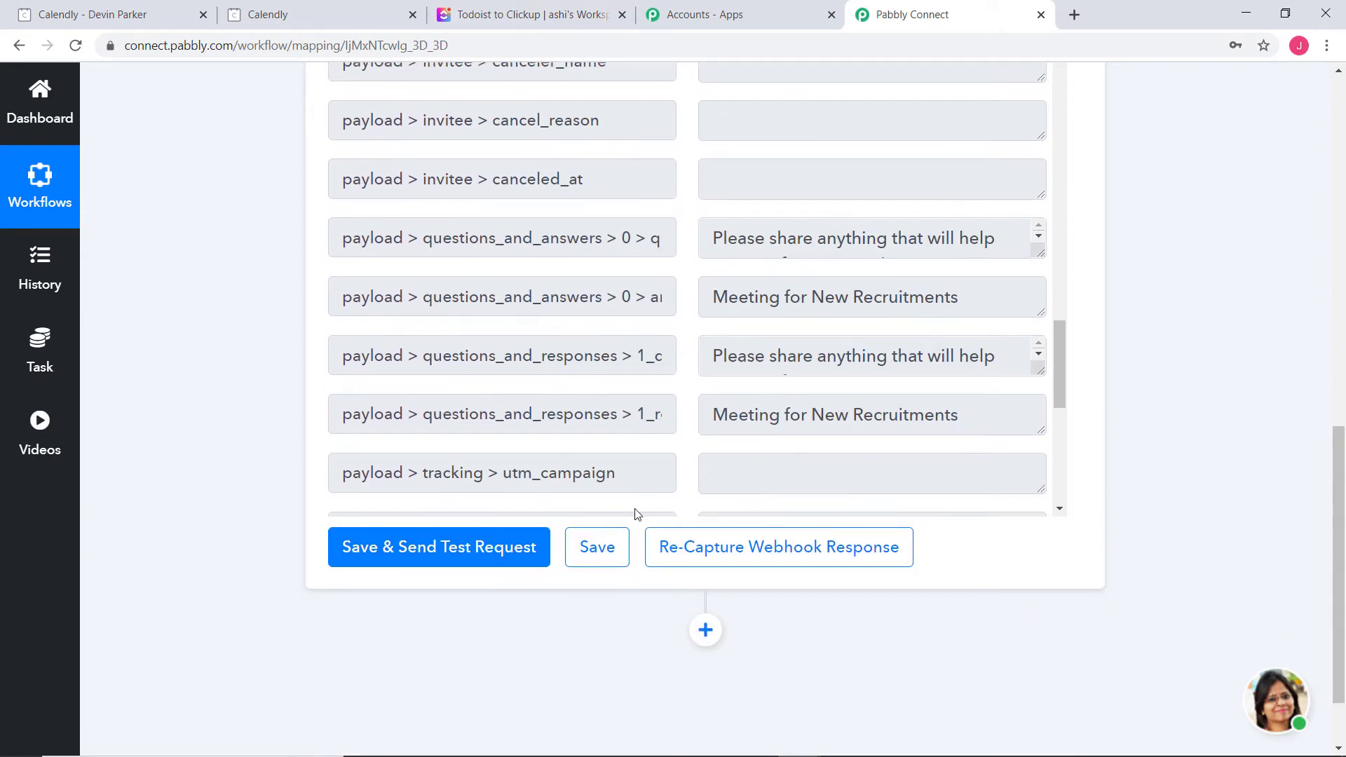
Save the Calendly trigger step and dismiss the success message
left_click(610, 553)
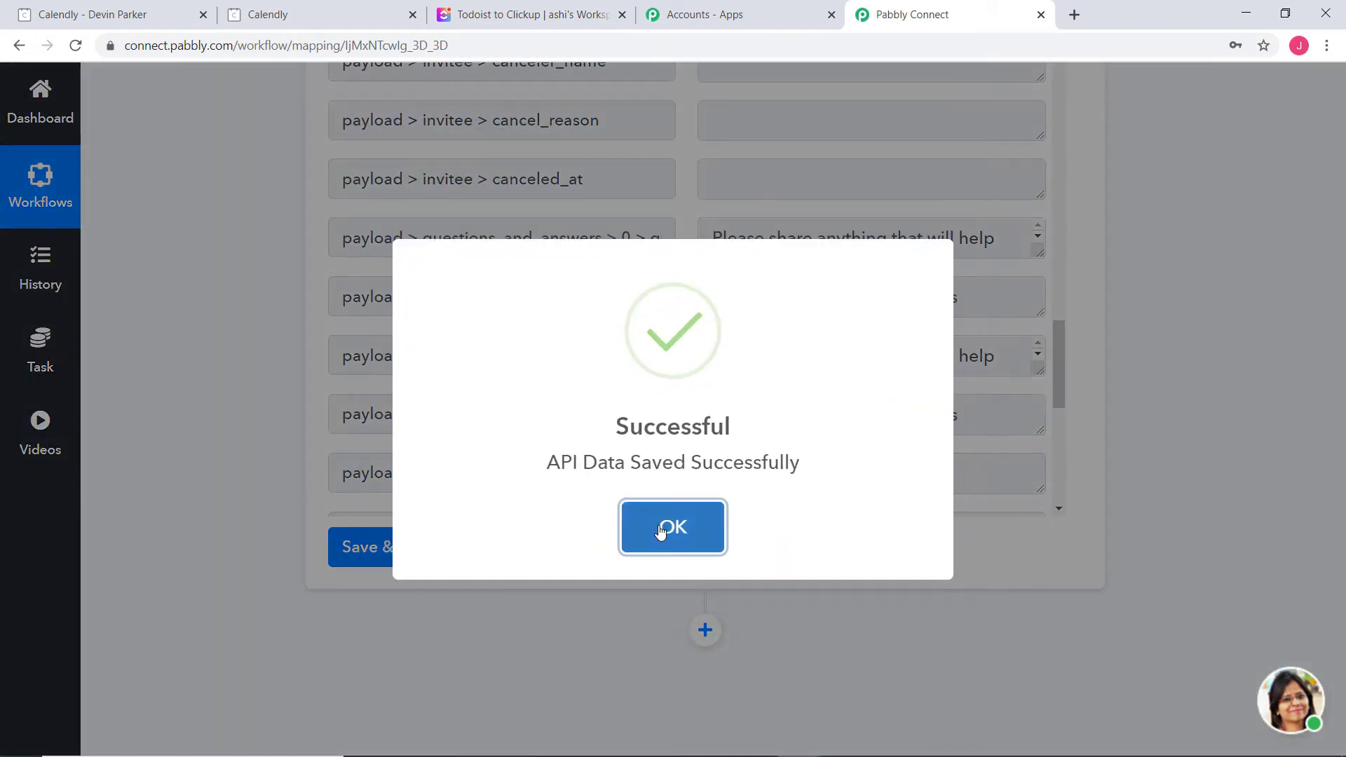
left_click(658, 528)
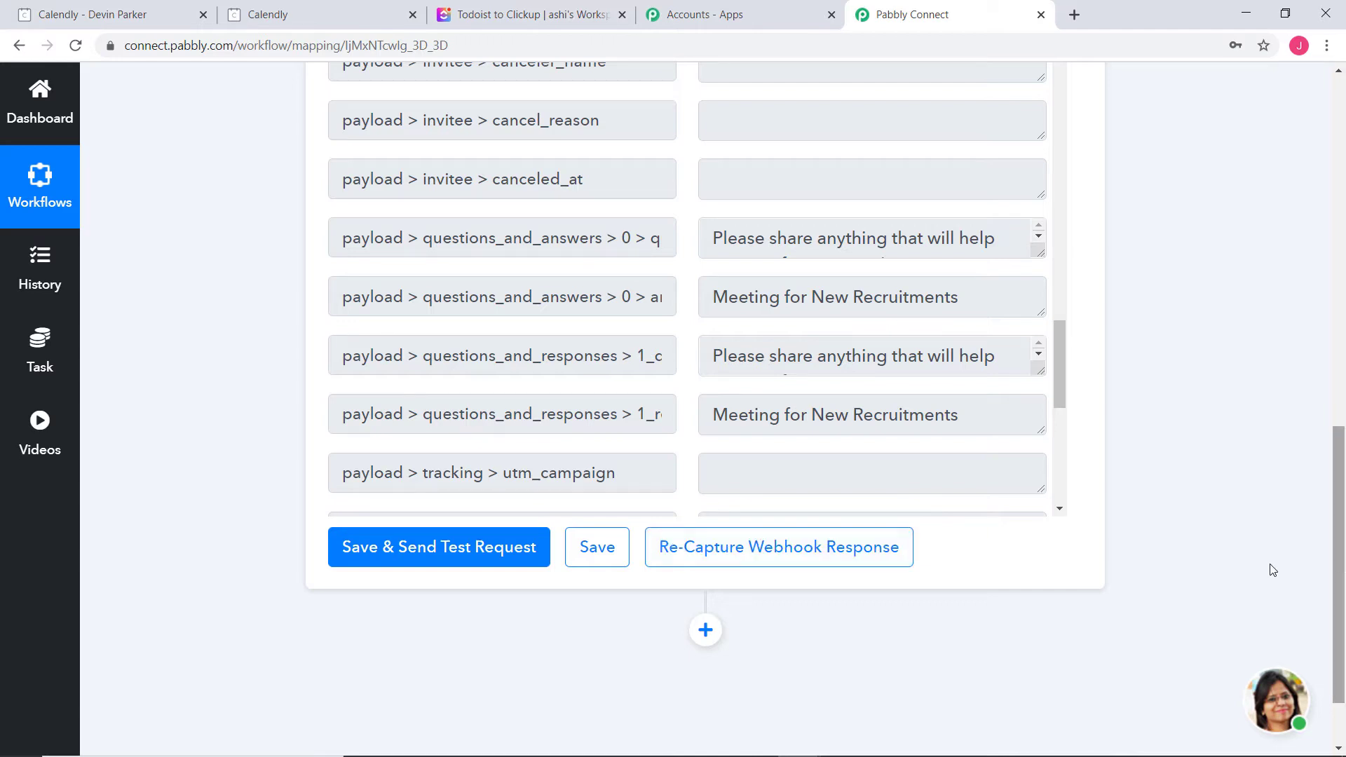
scroll(1234, 566, "down", 2)
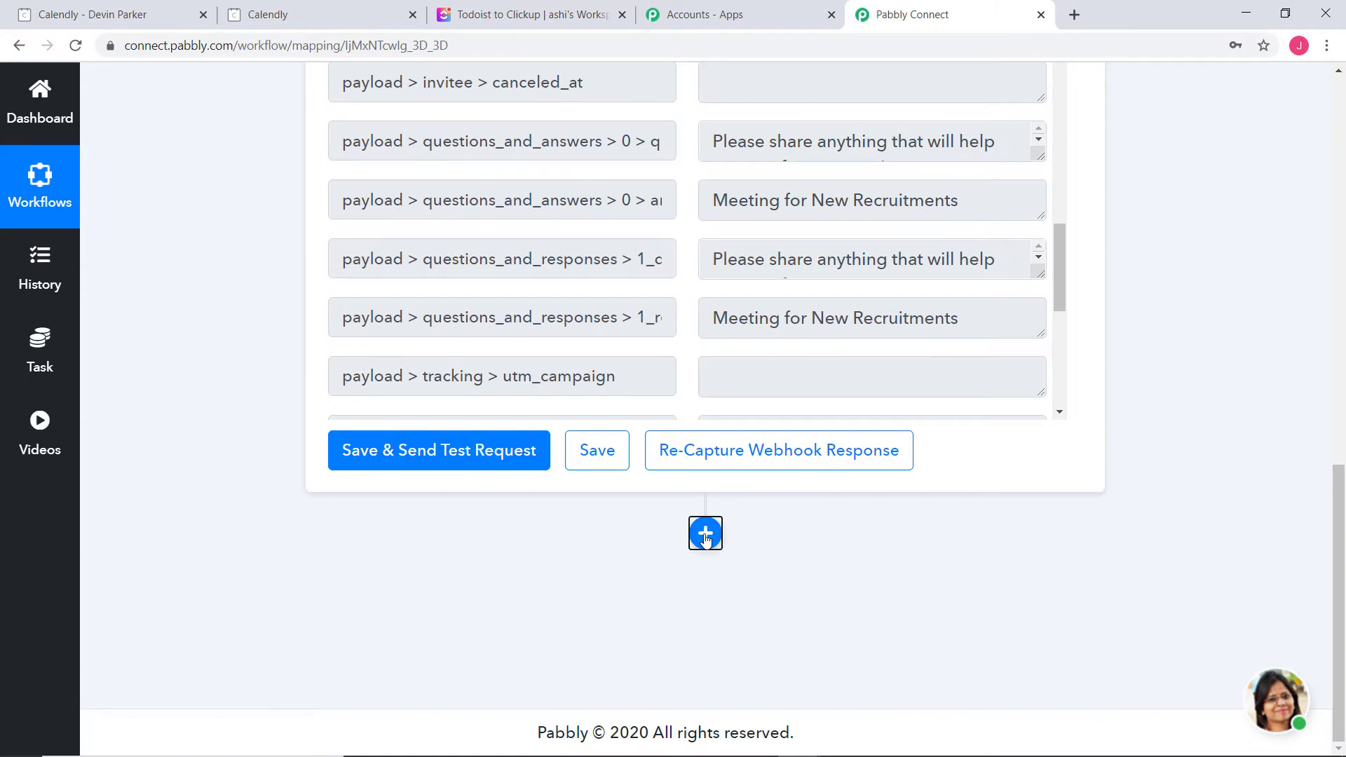
Add an action step using ClickUp with the Create Task event, found by searching 'clic'
left_click(705, 533)
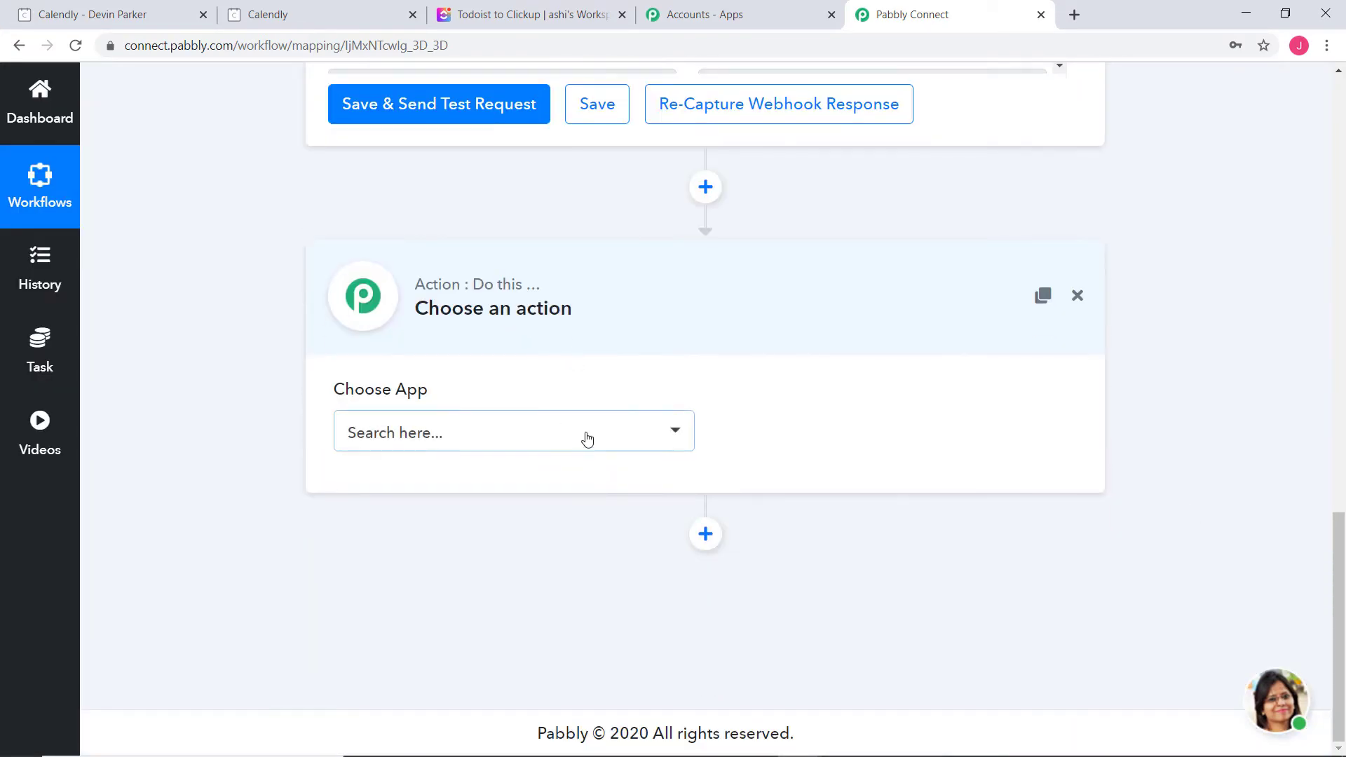
left_click(587, 439)
type("c")
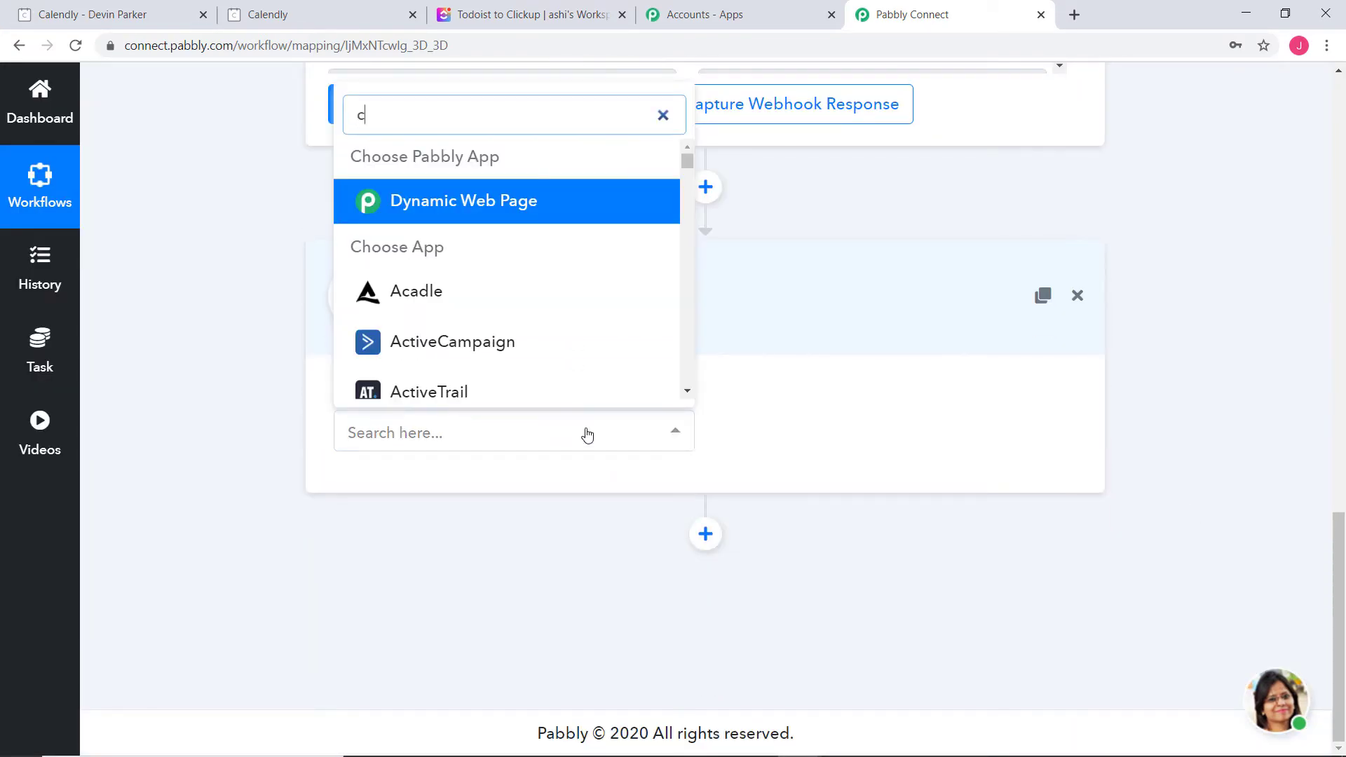
type("lic")
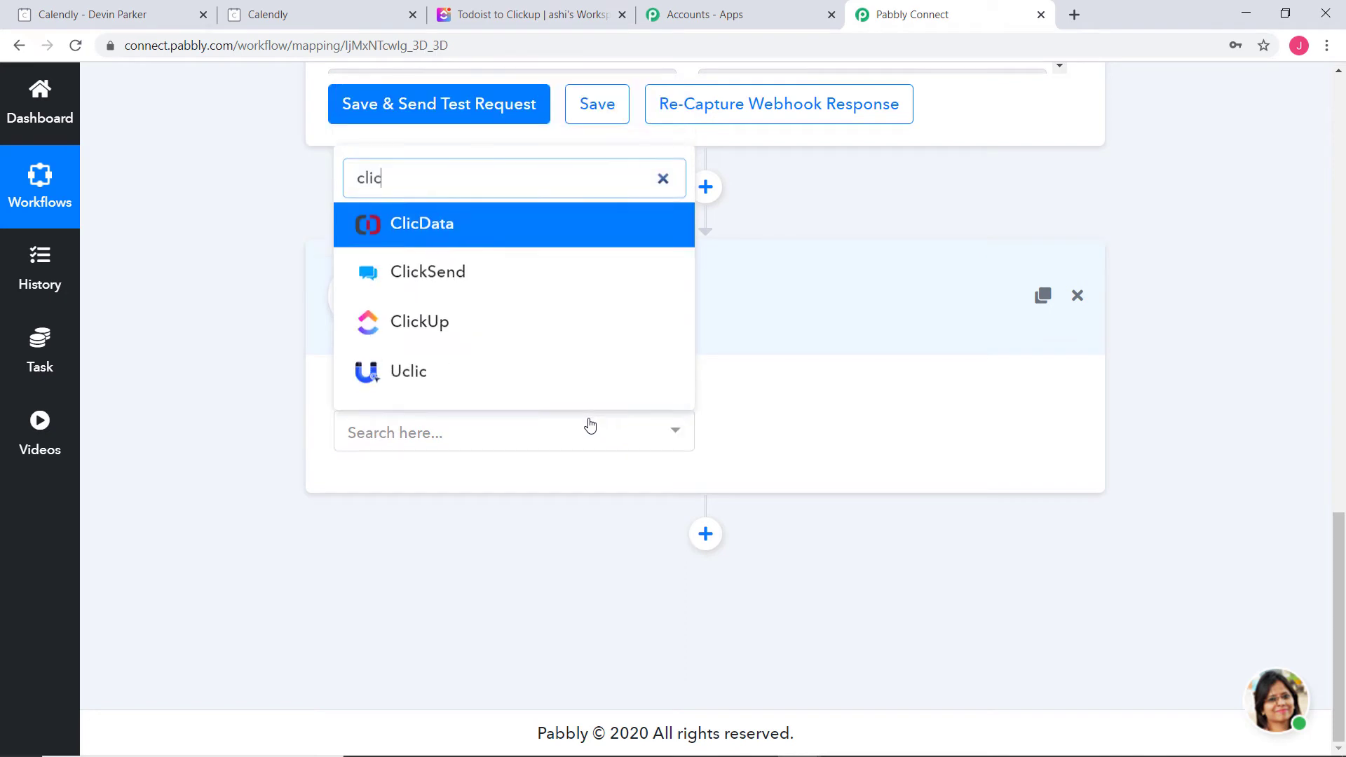
left_click(505, 324)
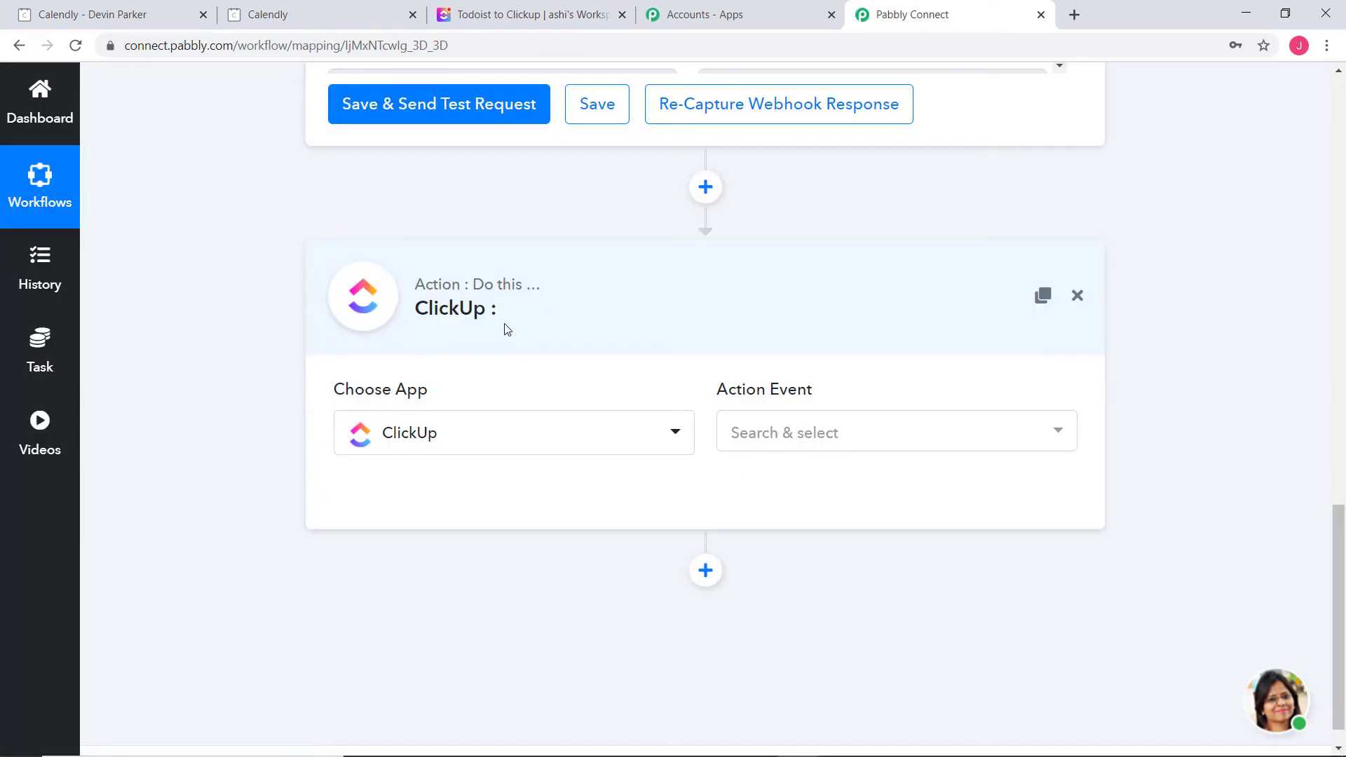
left_click(788, 434)
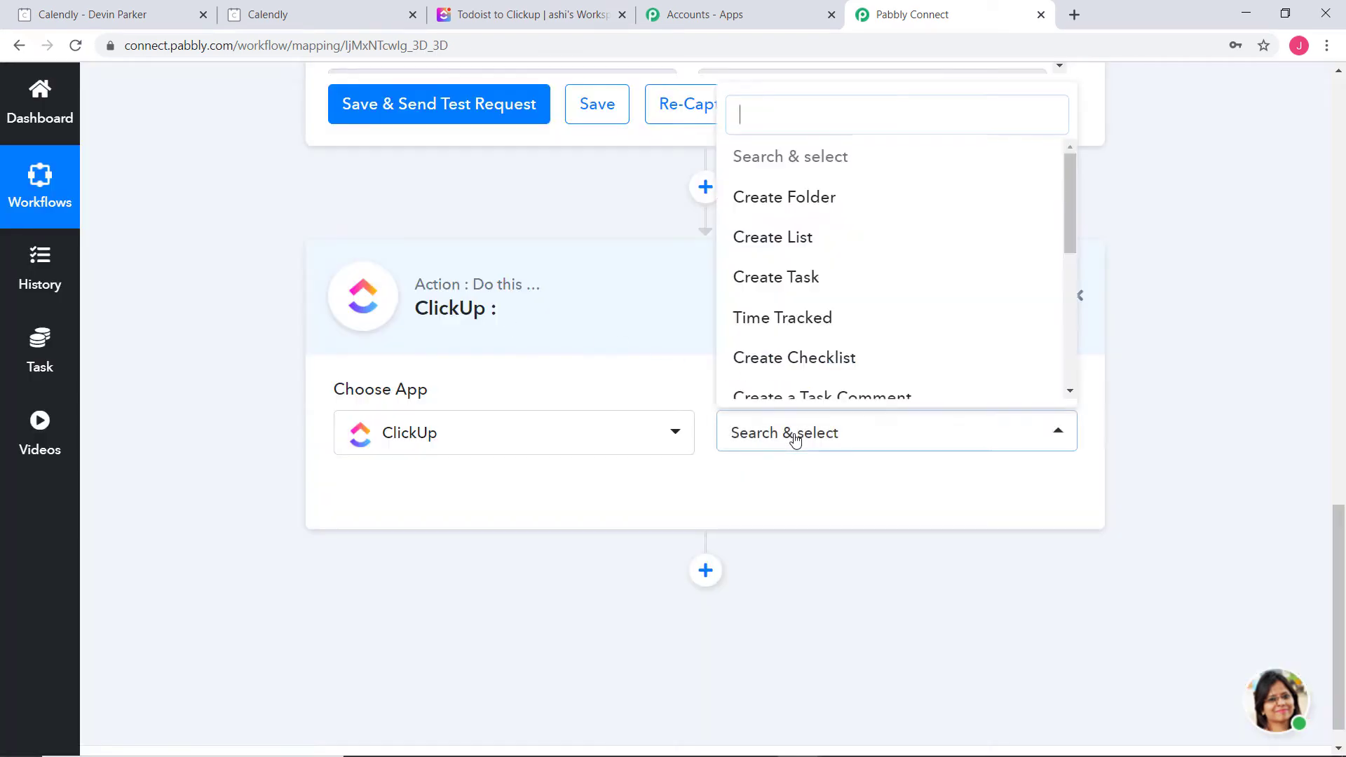
left_click(788, 279)
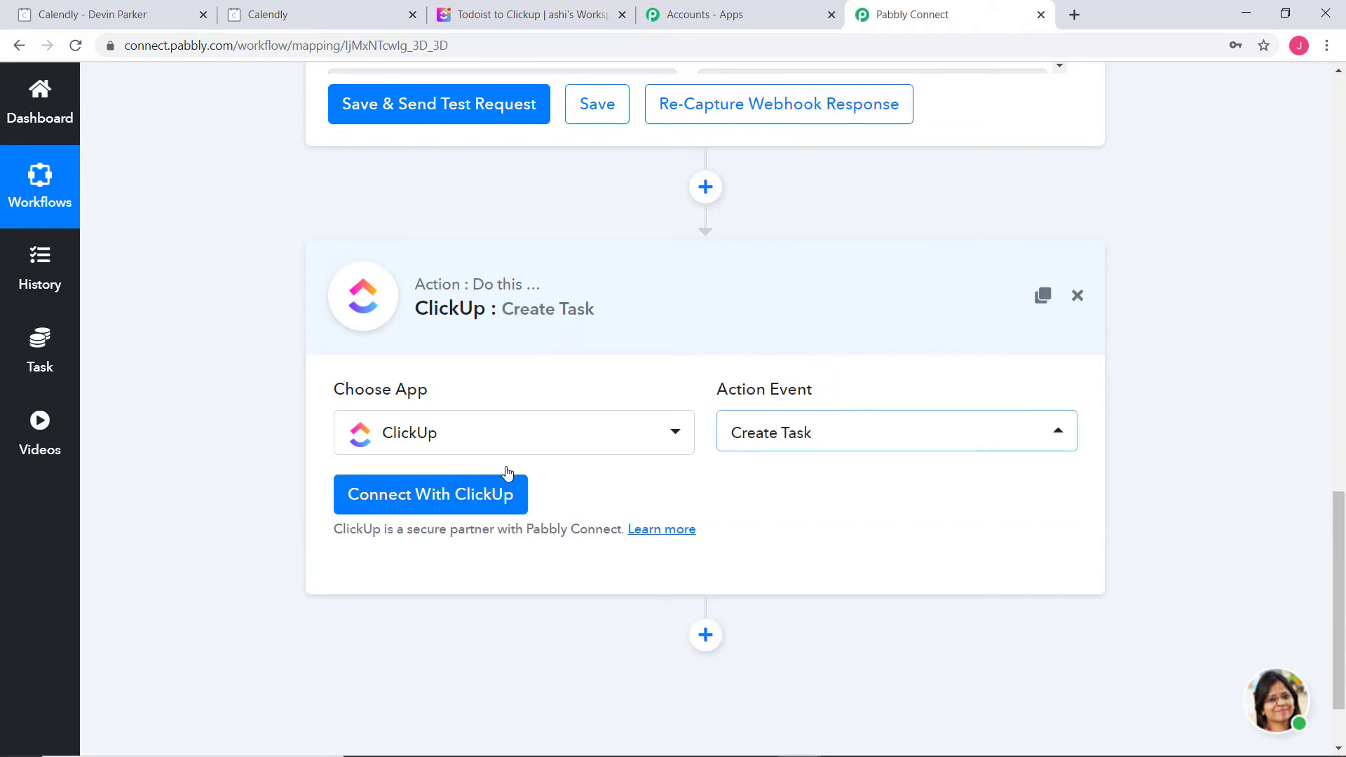
Connect ClickUp using New Credentials and read the API Token instructions
left_click(414, 486)
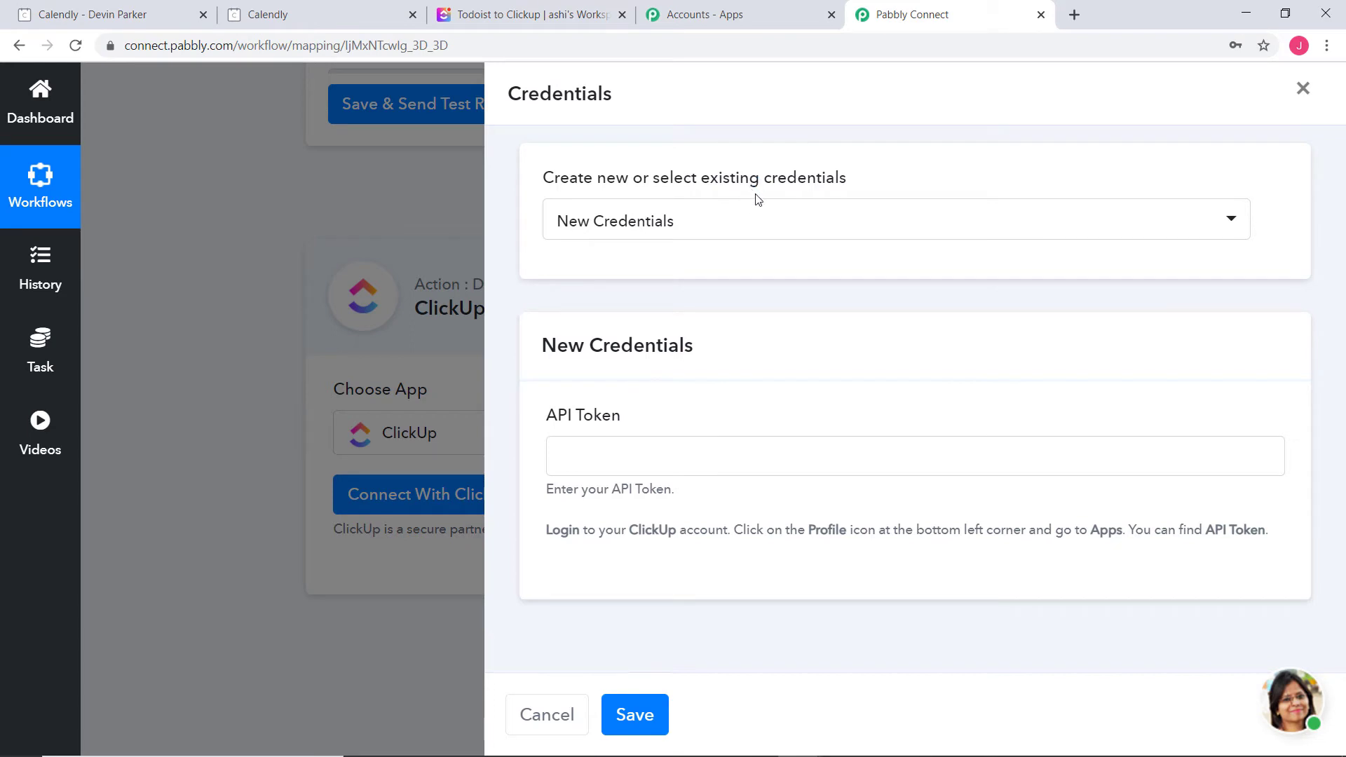
left_click(791, 234)
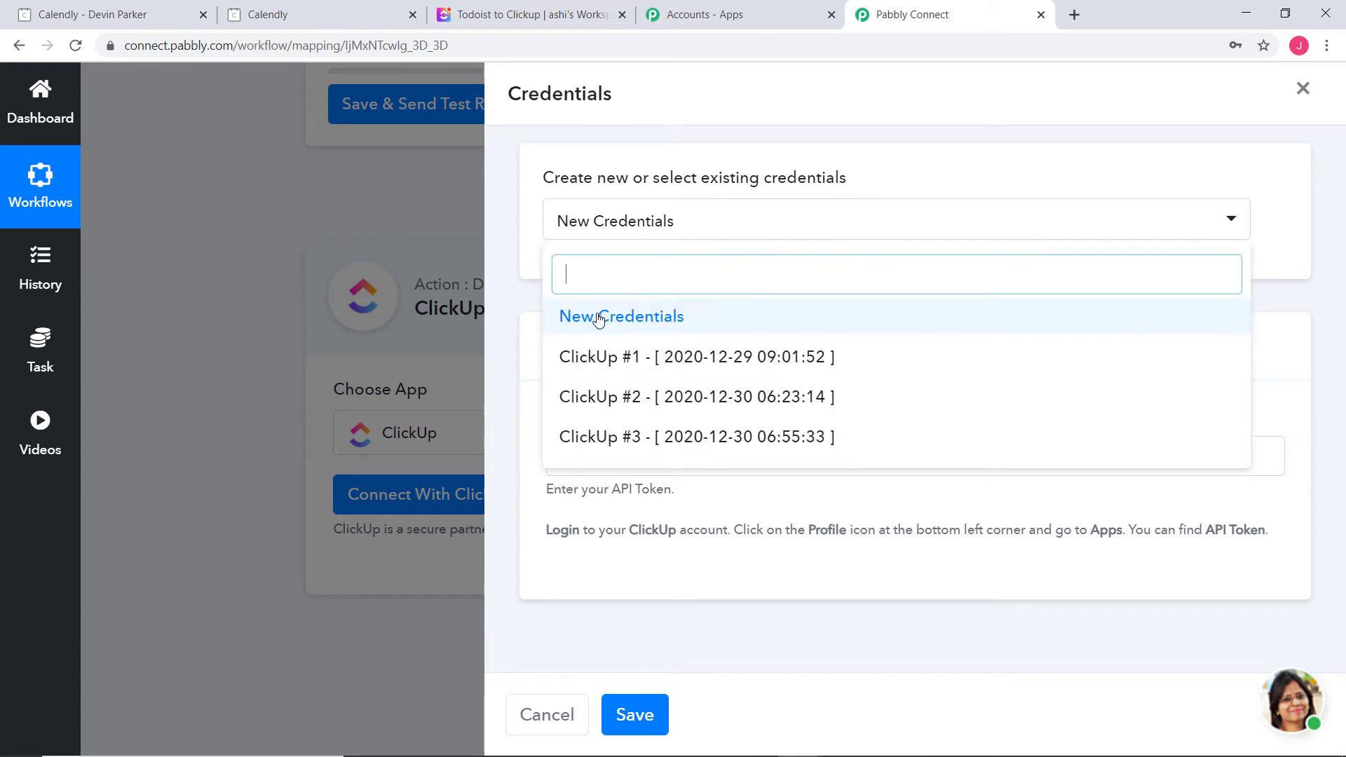
left_click(629, 319)
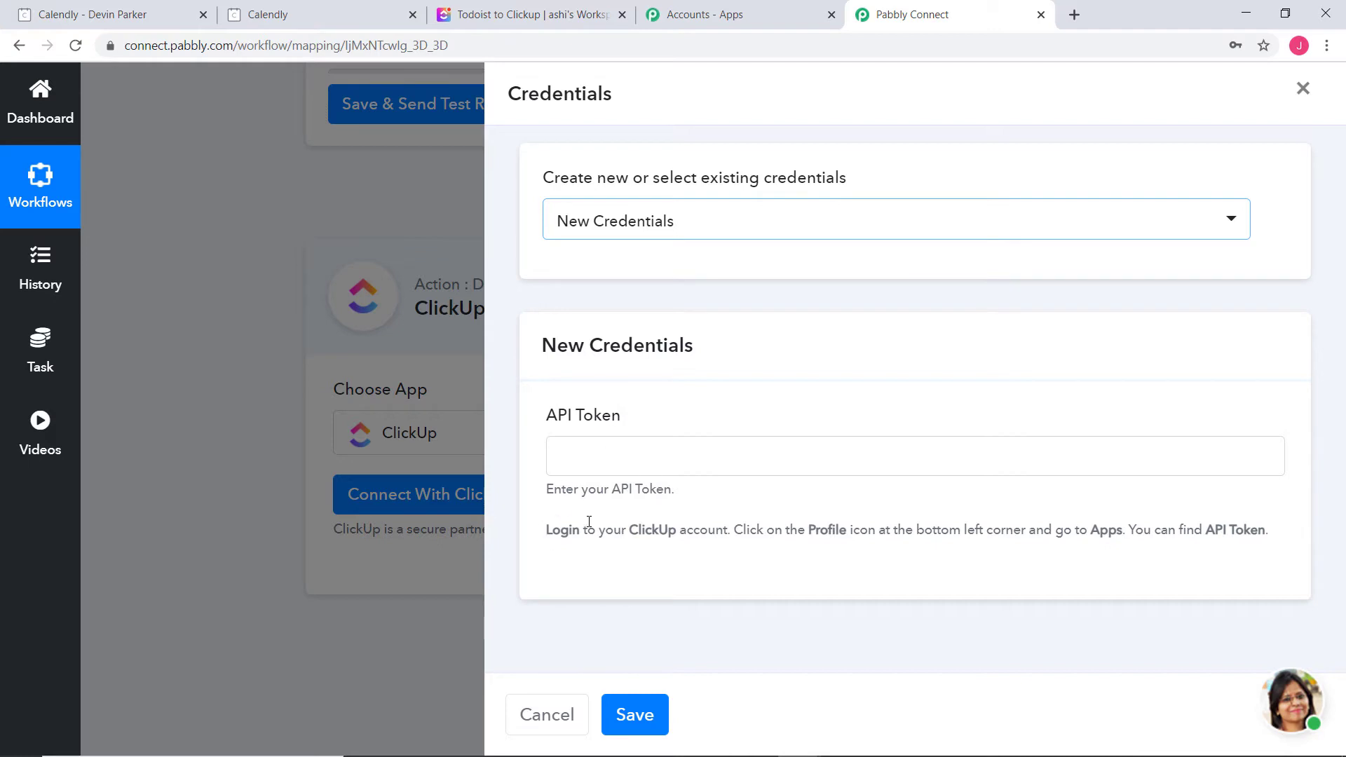
left_click_drag(537, 530, 1270, 531)
left_click(1230, 537)
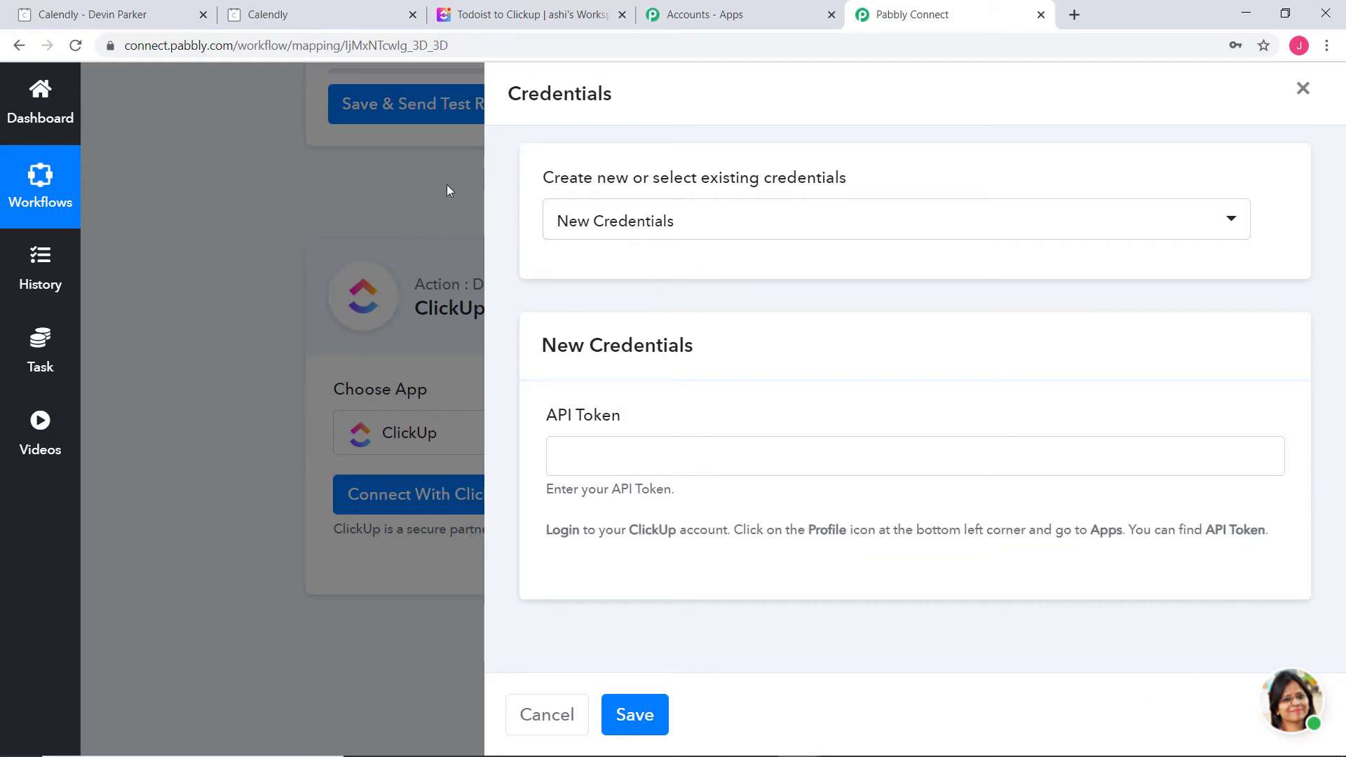
left_click(526, 16)
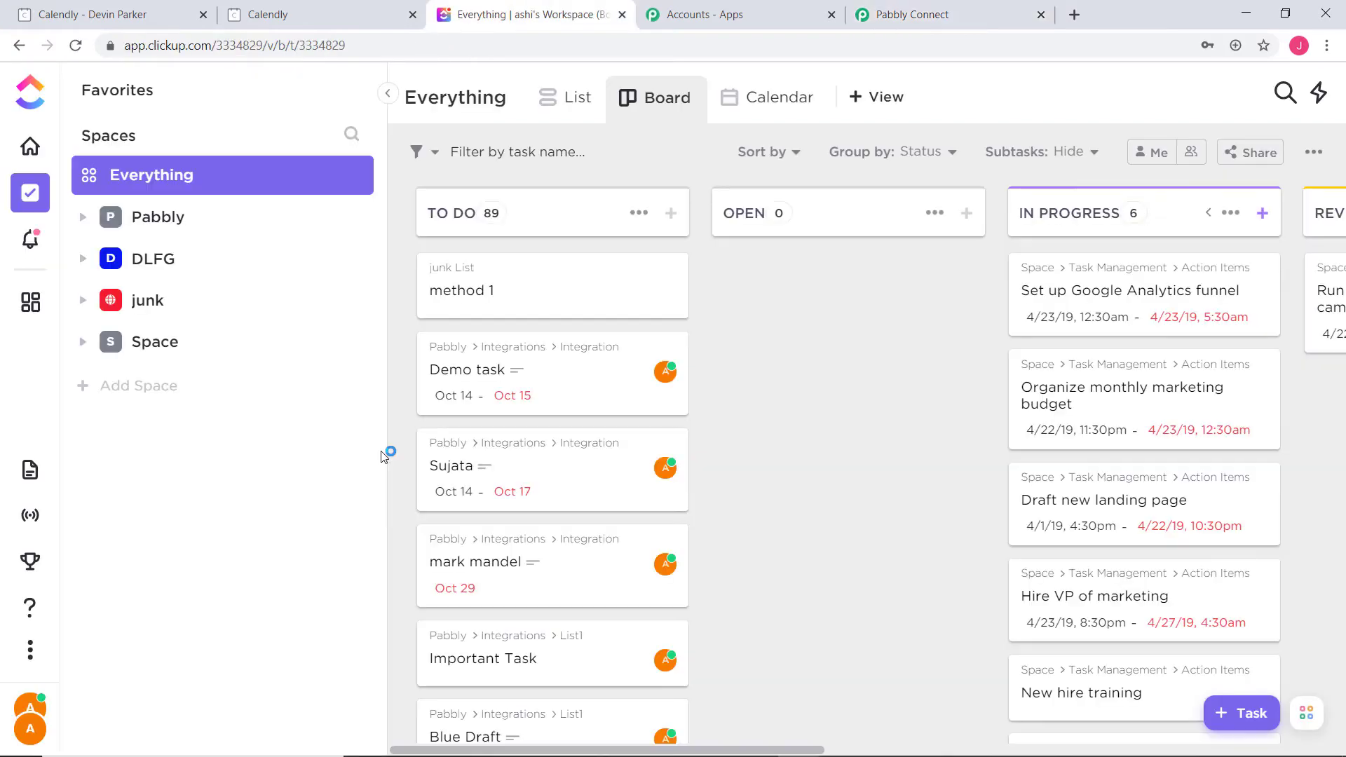
Copy the ClickUp API token from the workspace's Apps settings page
left_click(23, 715)
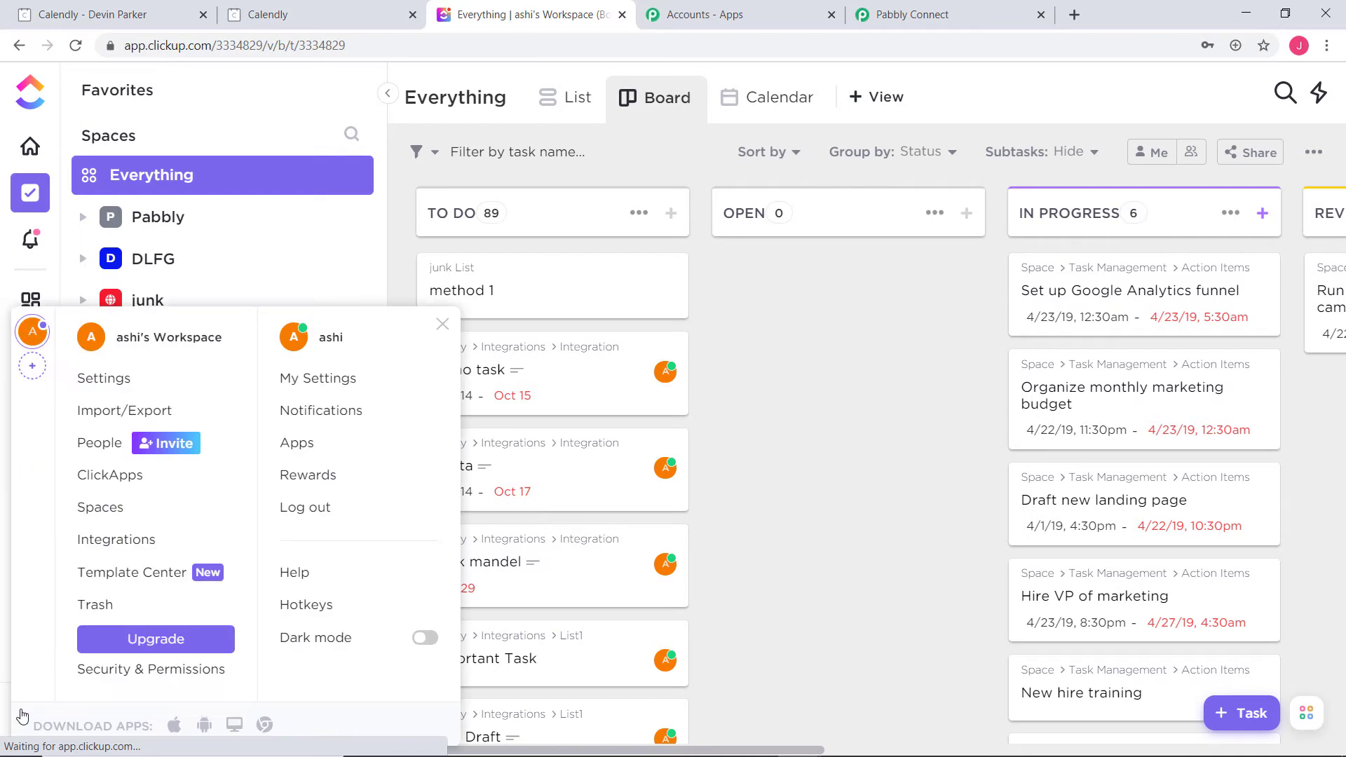
left_click(308, 448)
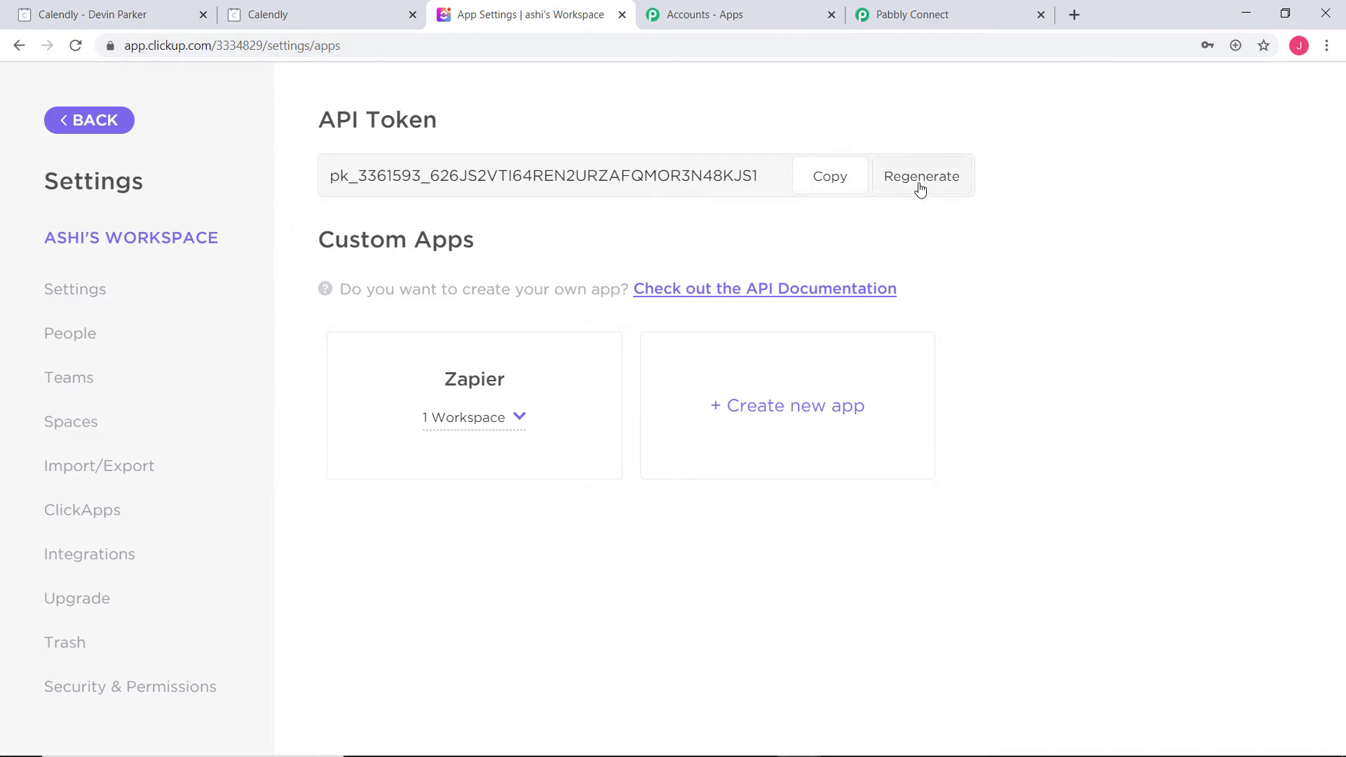
left_click(828, 176)
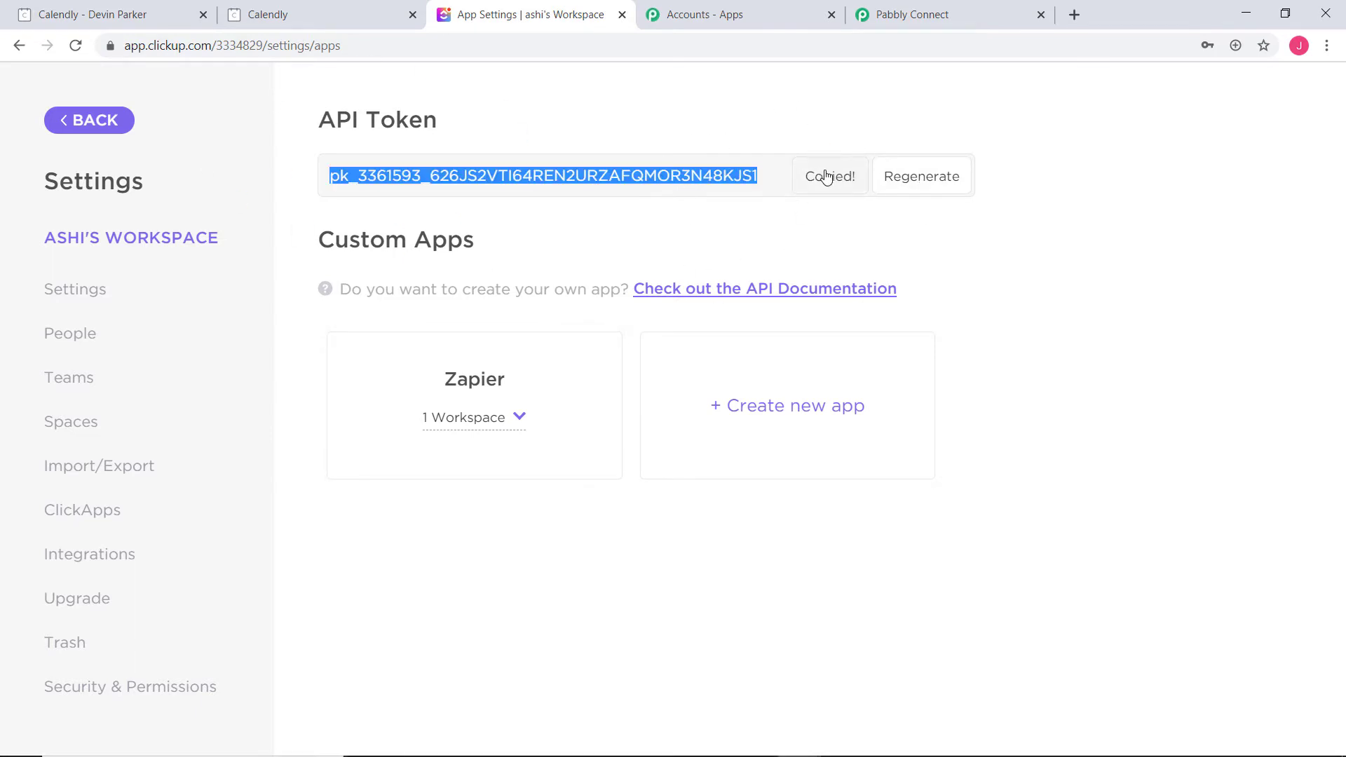
Paste the ClickUp API token into Pabbly Connect's API Token field and save the credentials
left_click(924, 21)
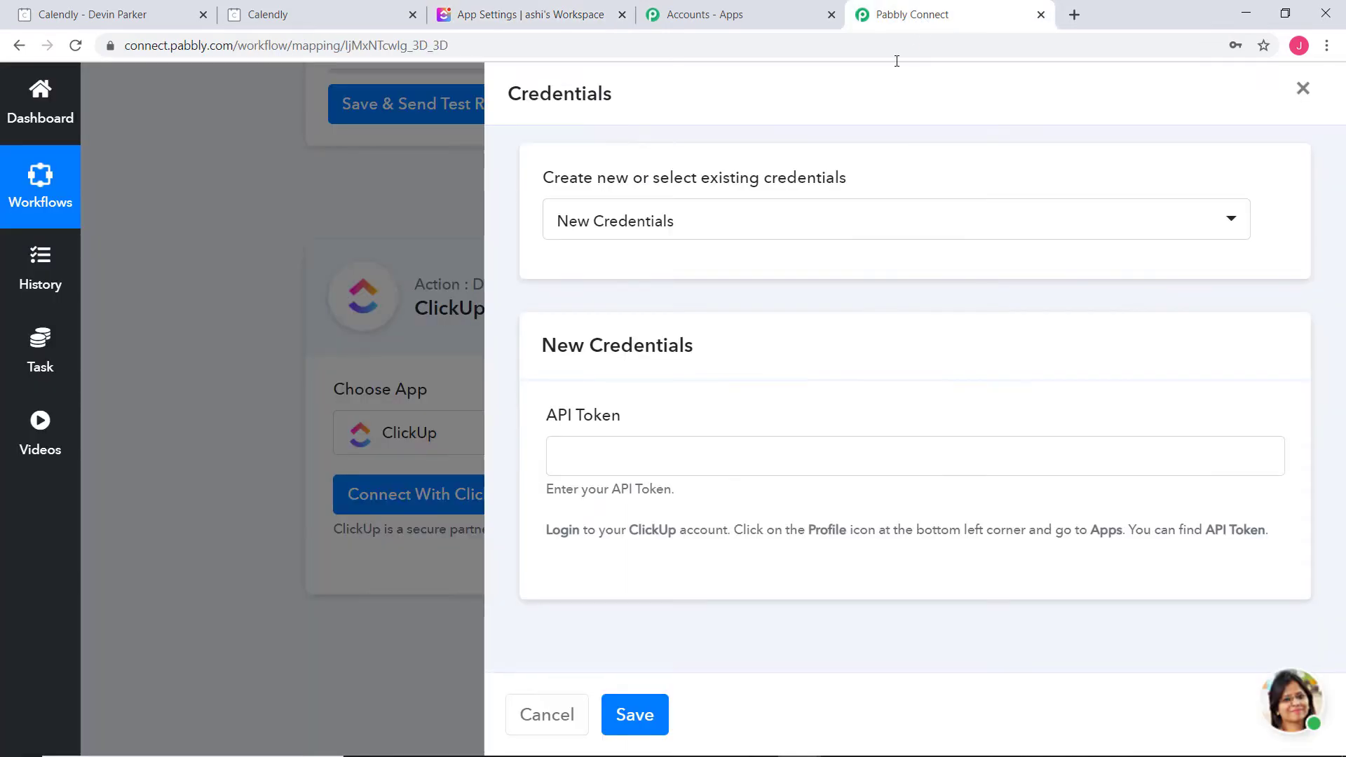
right_click(602, 446)
left_click(671, 584)
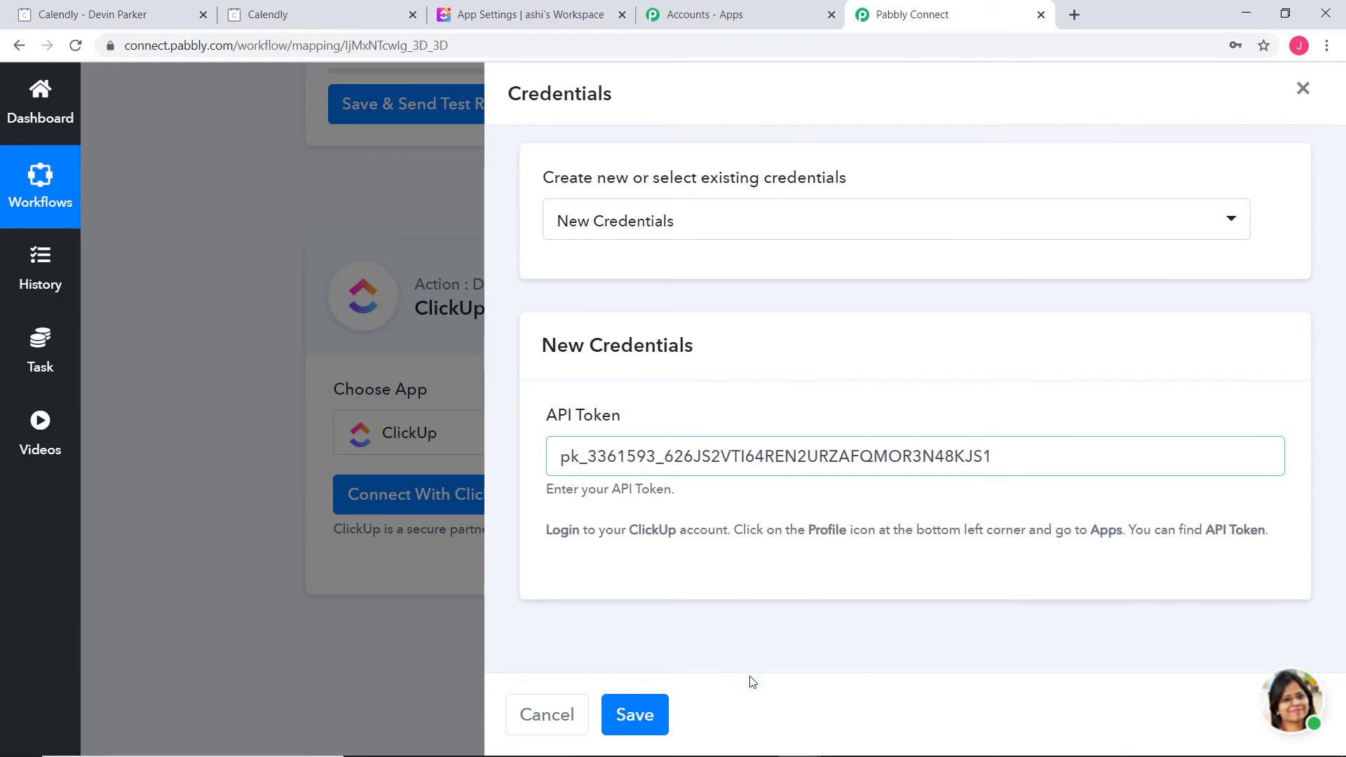
left_click(651, 713)
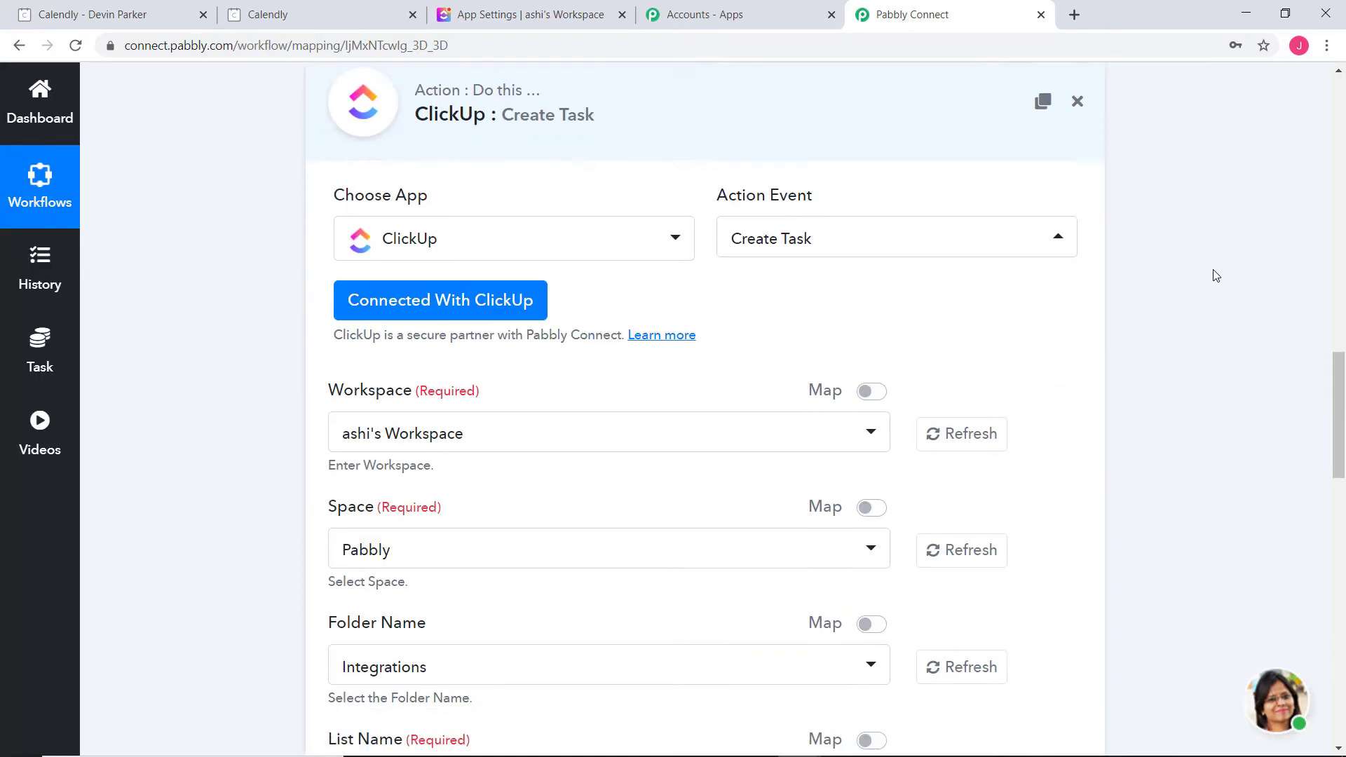
Scroll through the Create Task form and briefly check the ClickUp token page
scroll(1216, 274, "down", 10)
scroll(1216, 273, "down", 7)
scroll(1214, 262, "up", 20)
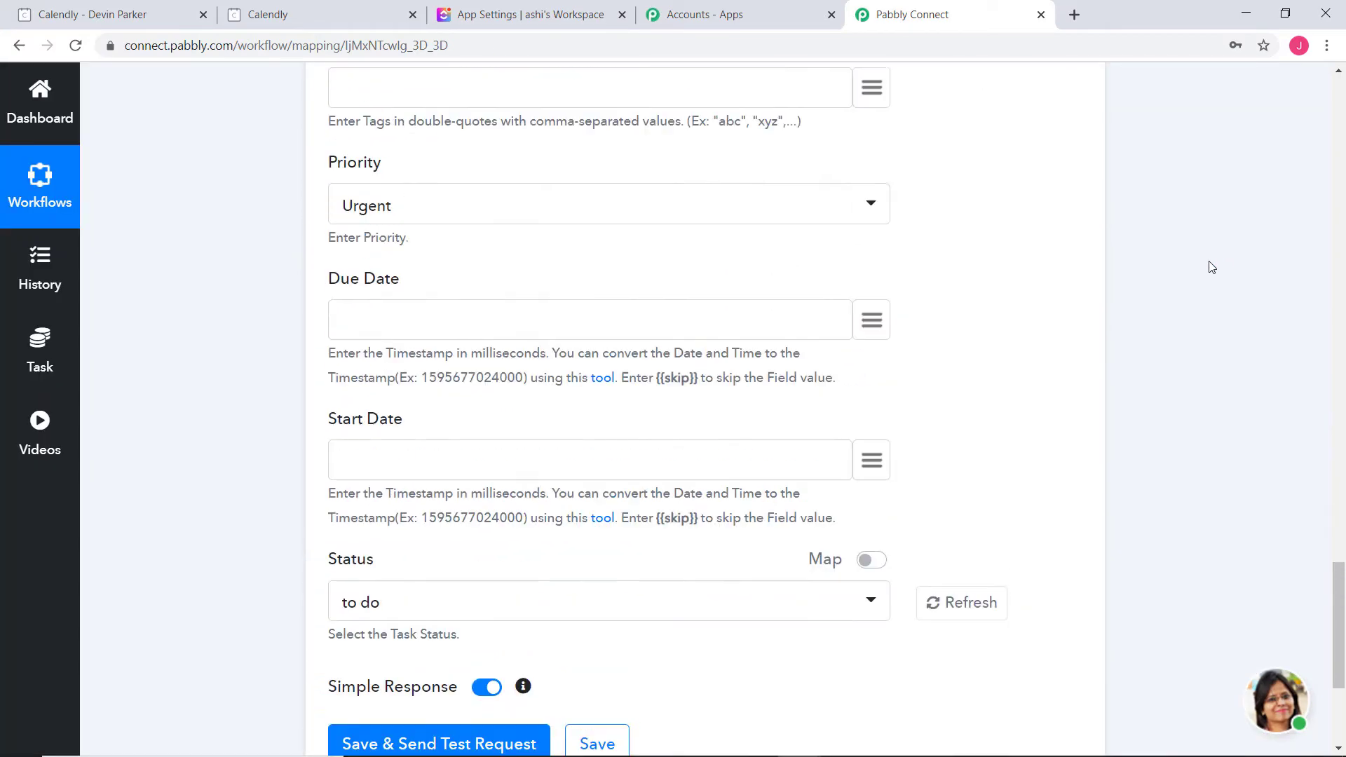
scroll(1211, 253, "up", 5)
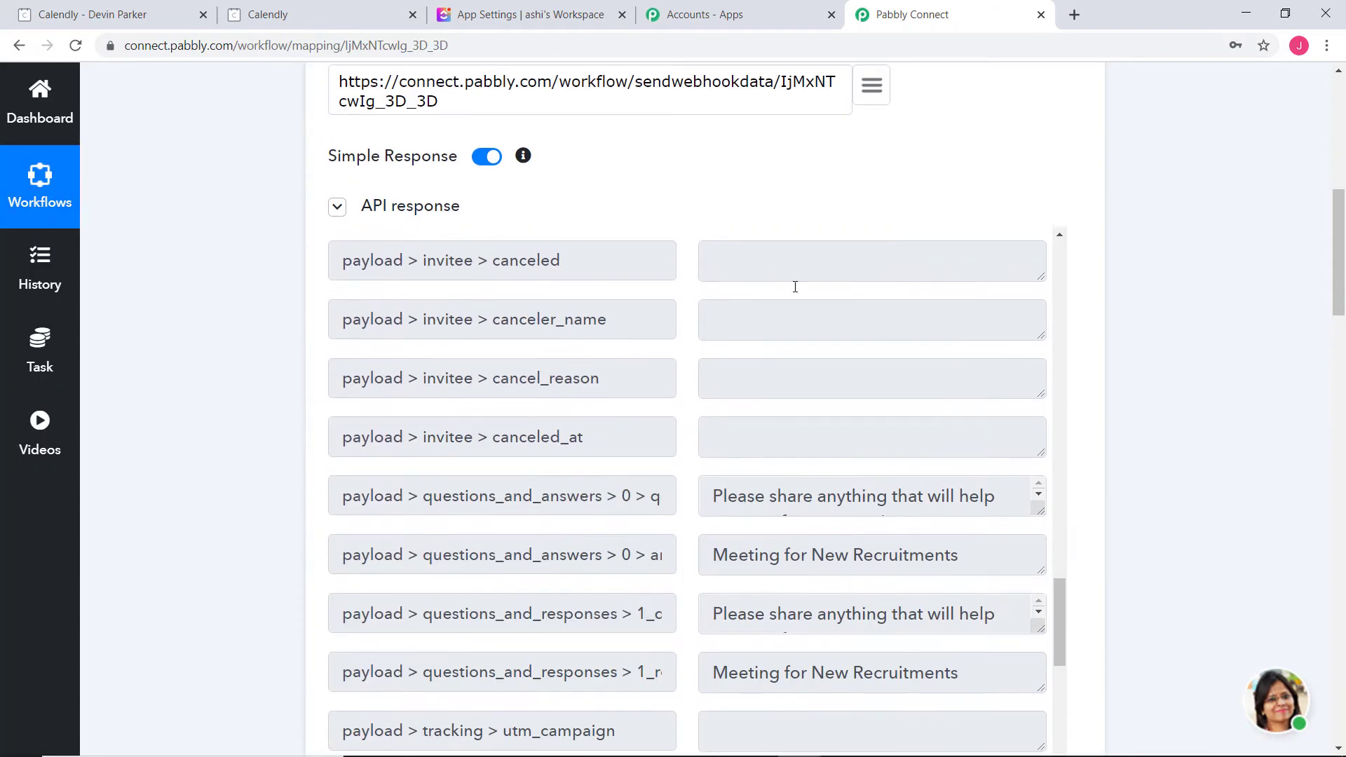
scroll(1195, 417, "down", 13)
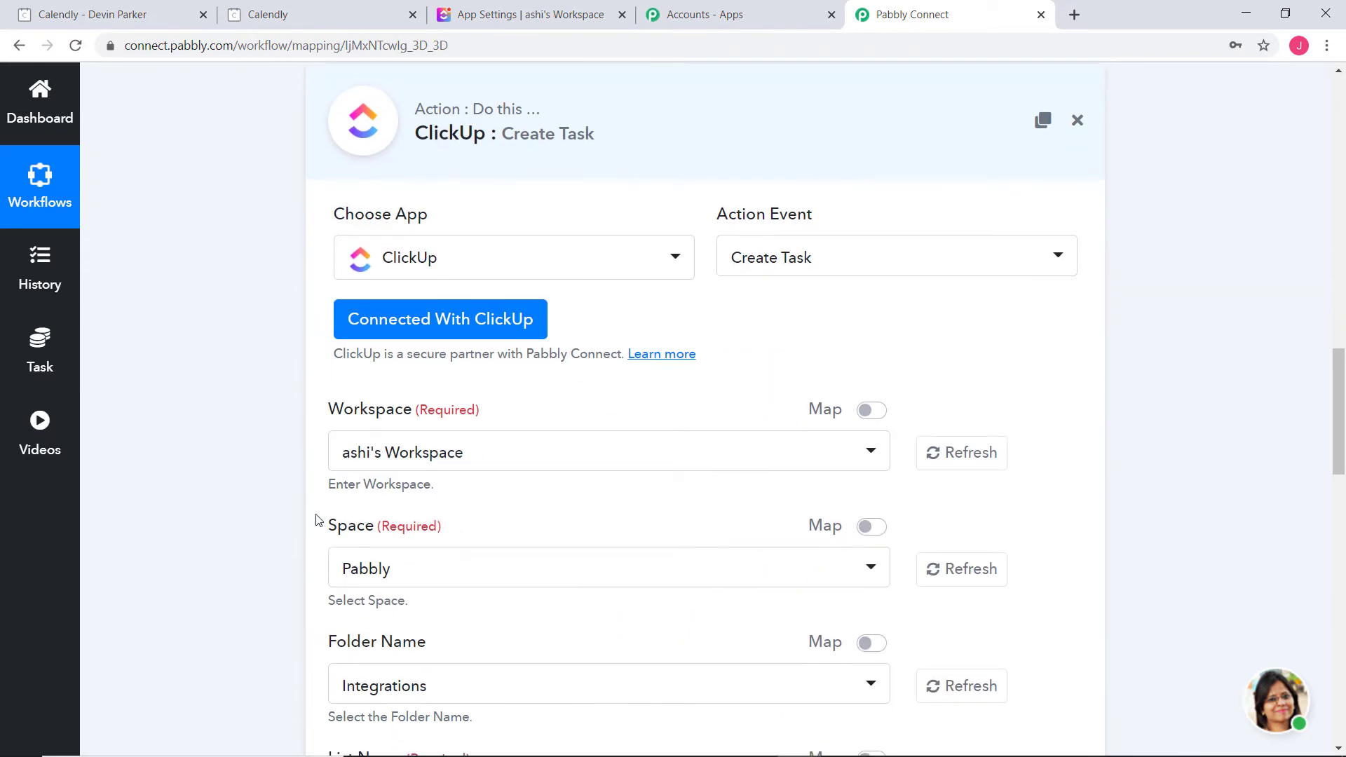
left_click(502, 15)
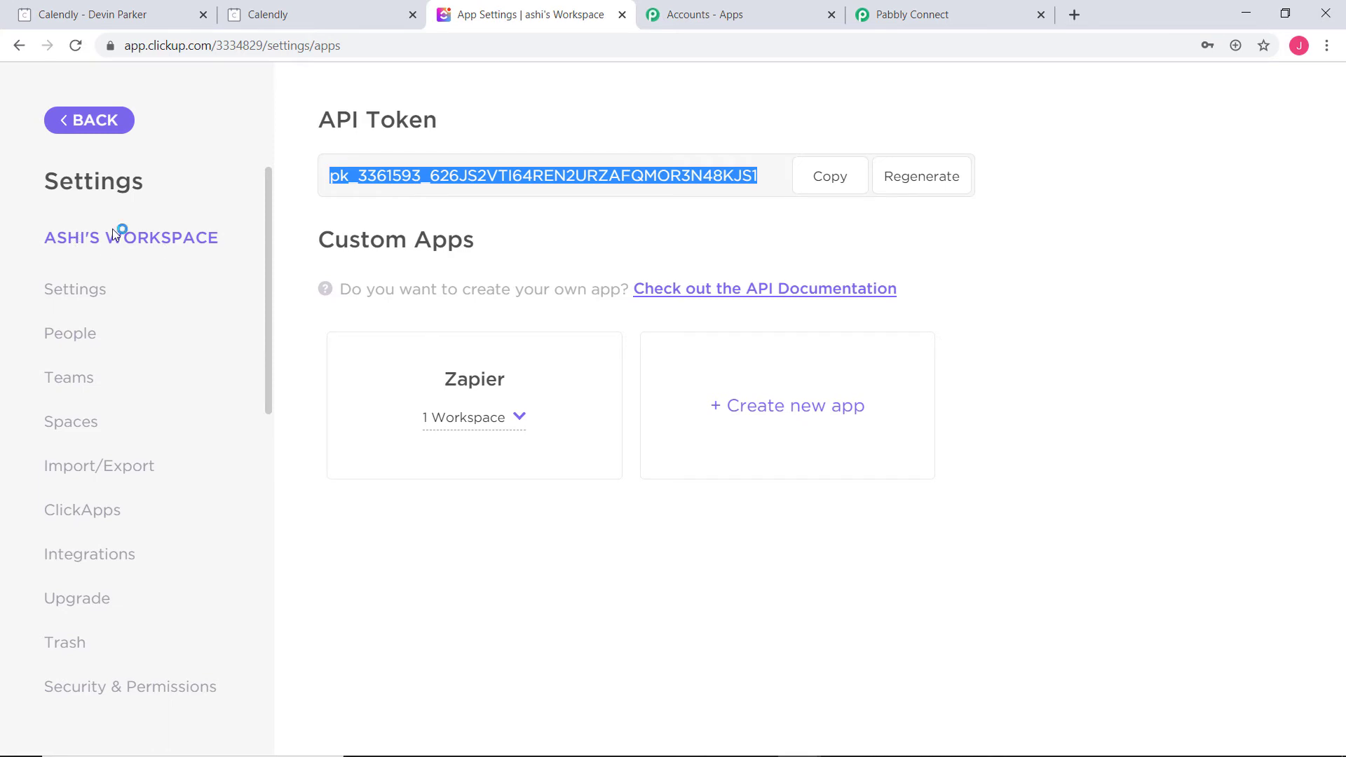
left_click(947, 16)
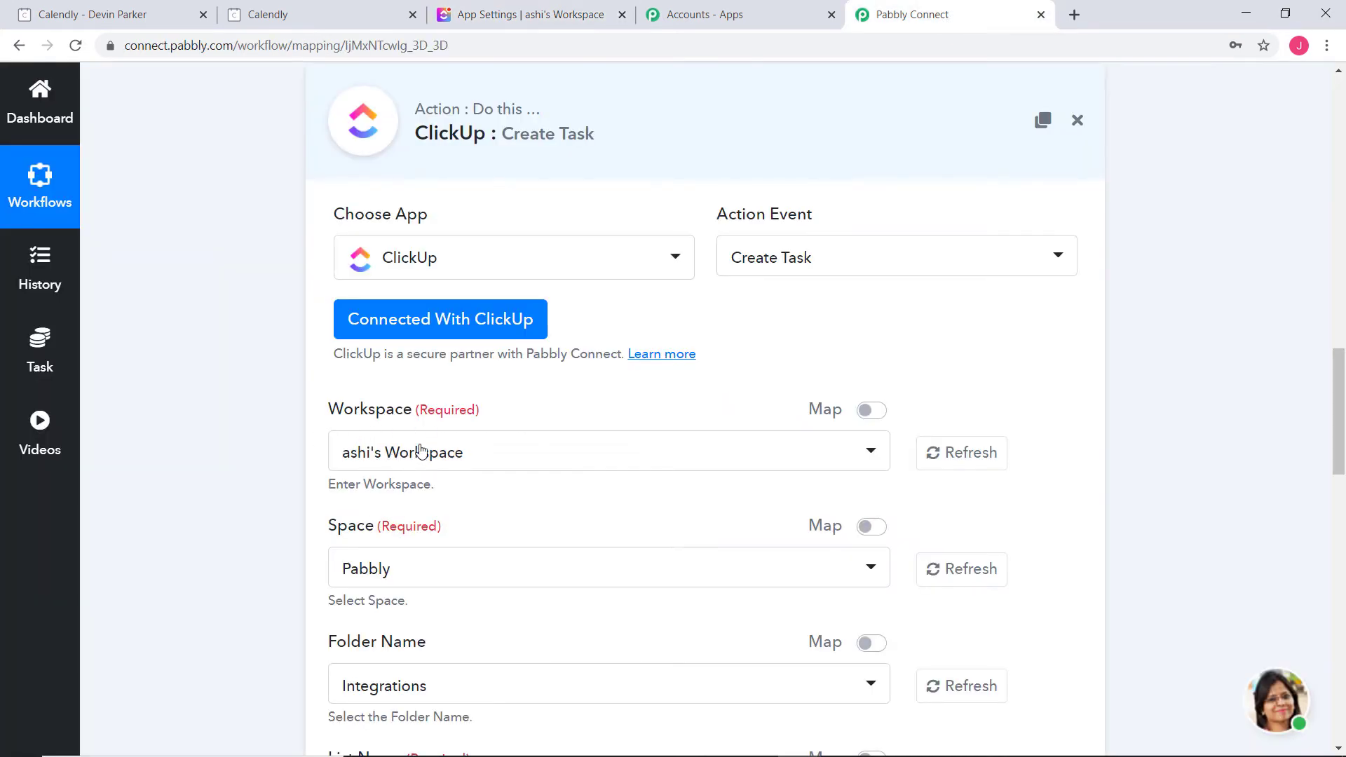
Keep Pabbly as the Space, then bring ClickUp back to its Everything board
scroll(1201, 422, "down", 2)
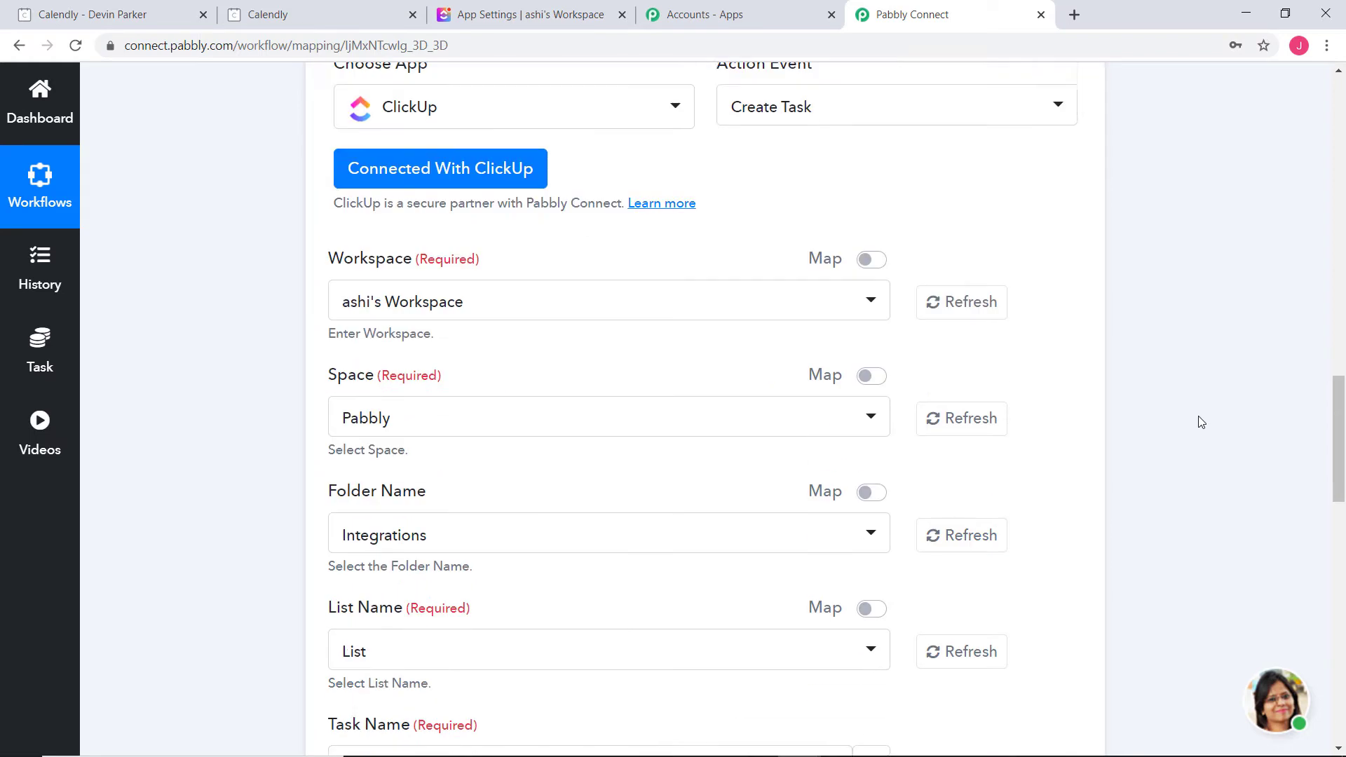
left_click(410, 392)
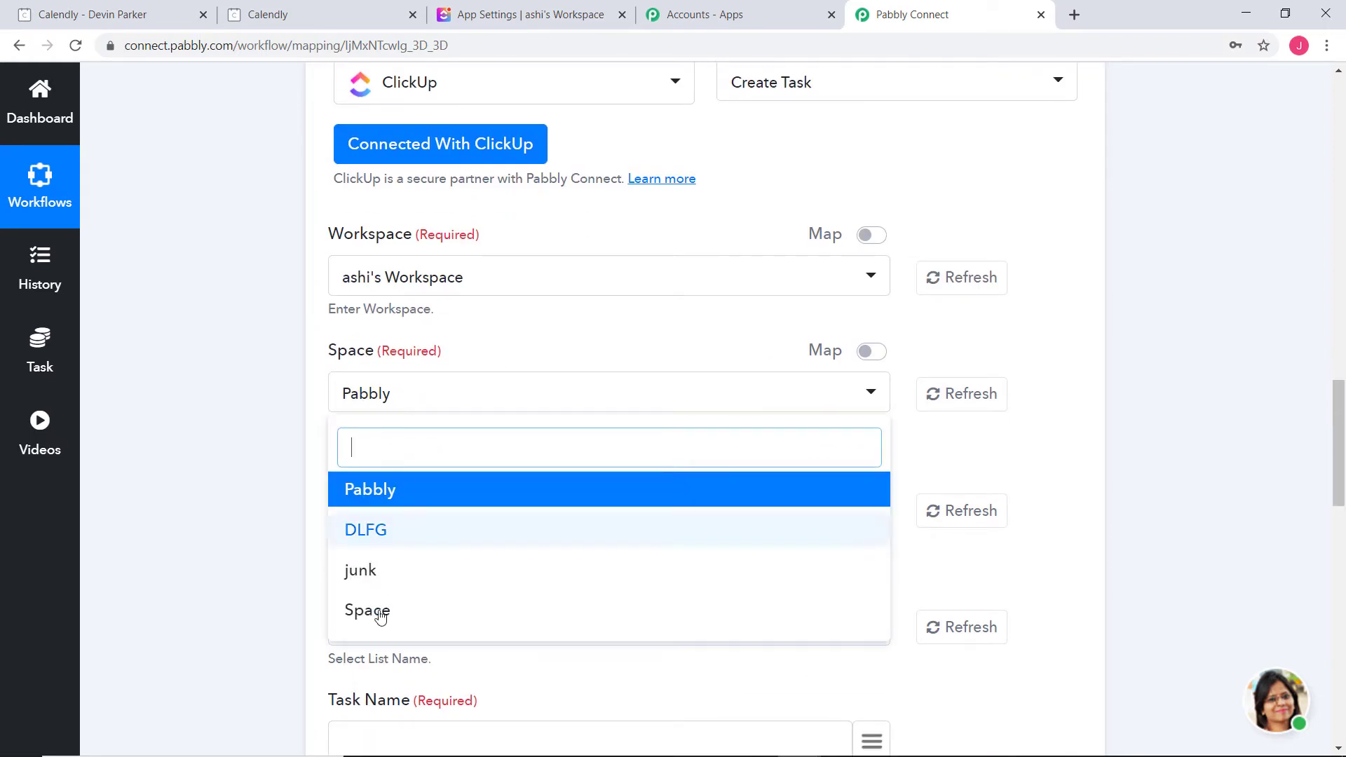
left_click(274, 368)
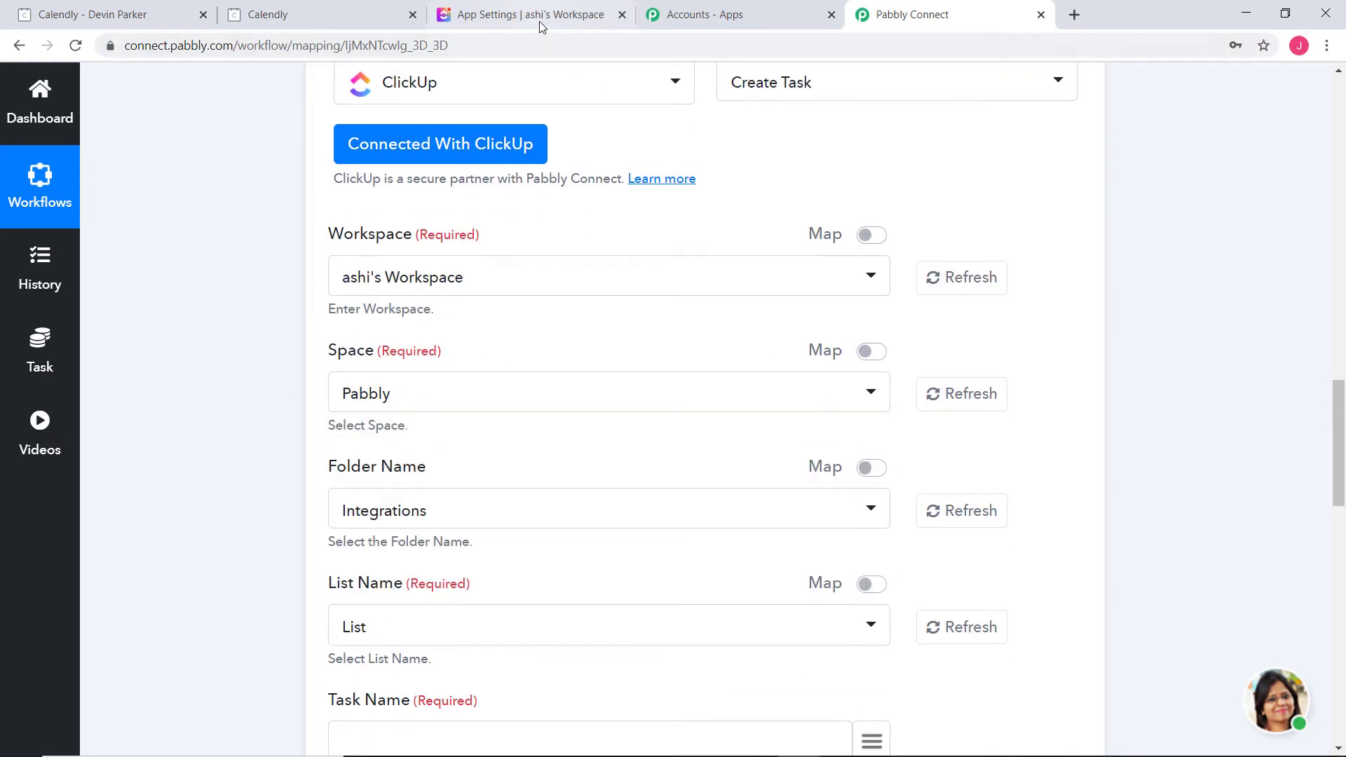
left_click(540, 16)
left_click(95, 120)
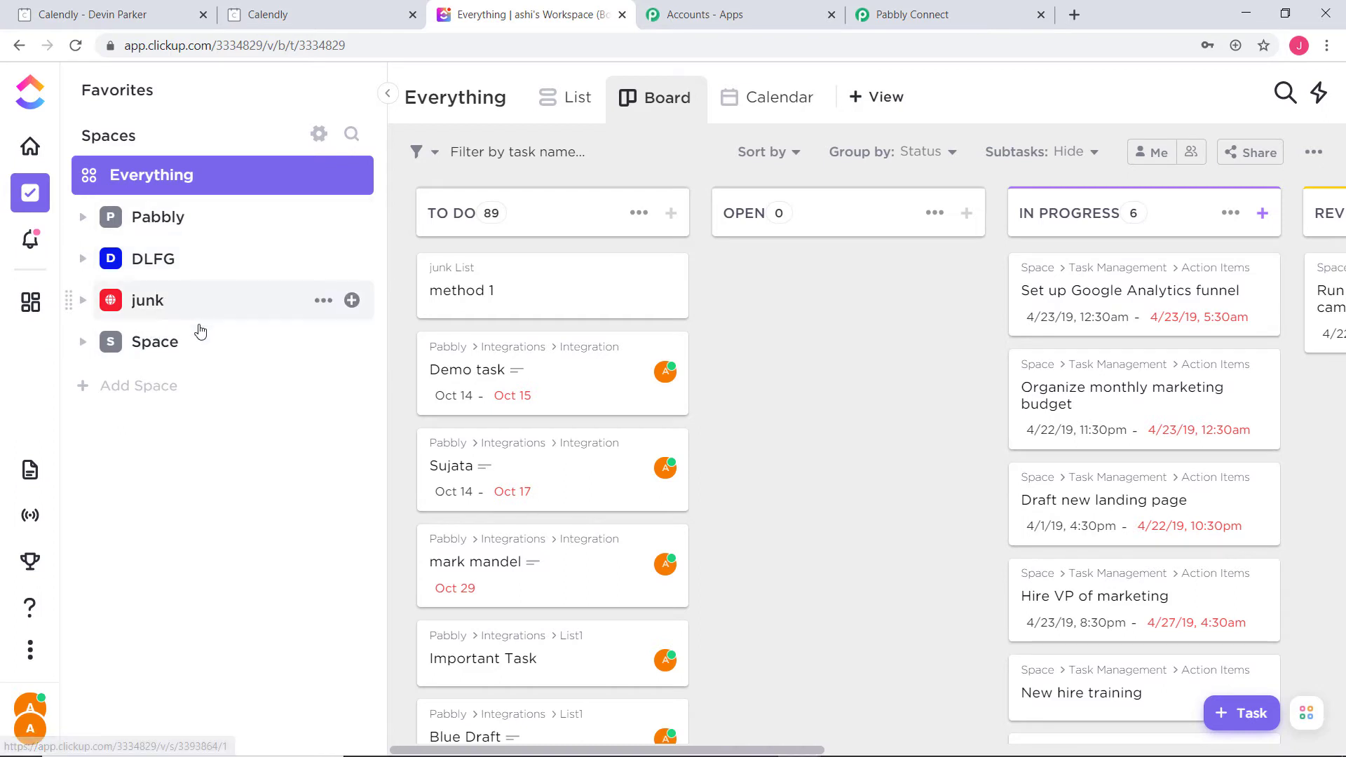
Keep Integrations as the Folder in the Create Task form, checking the Pabbly space in ClickUp
left_click(151, 220)
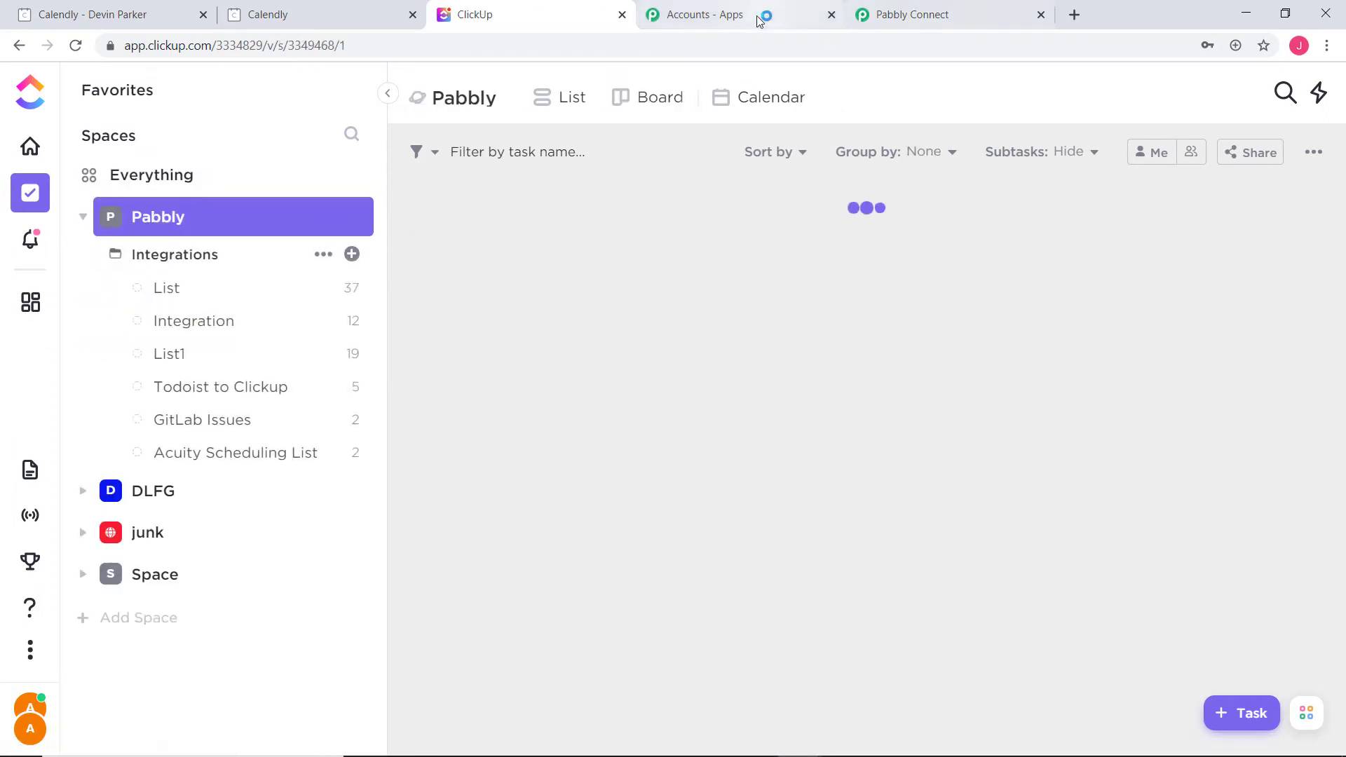
left_click(932, 14)
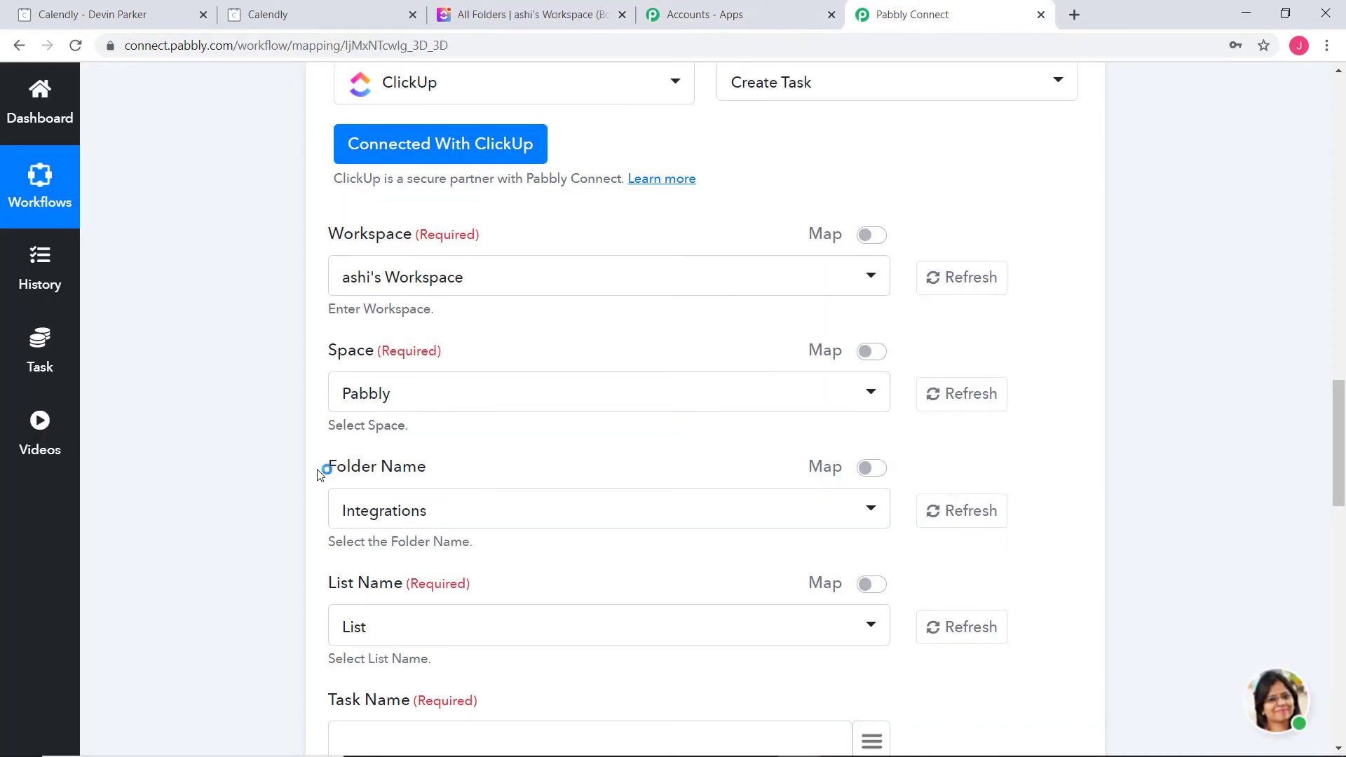
left_click(525, 16)
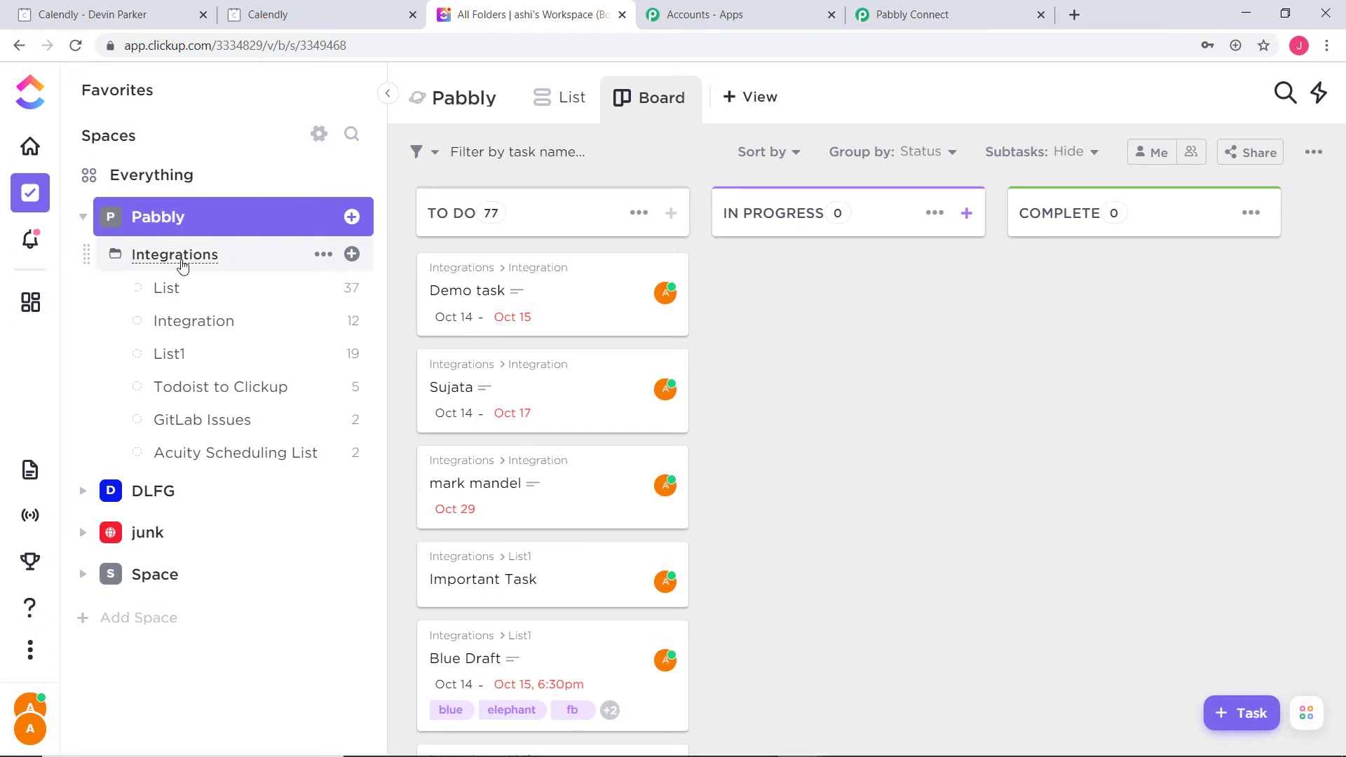
left_click(912, 14)
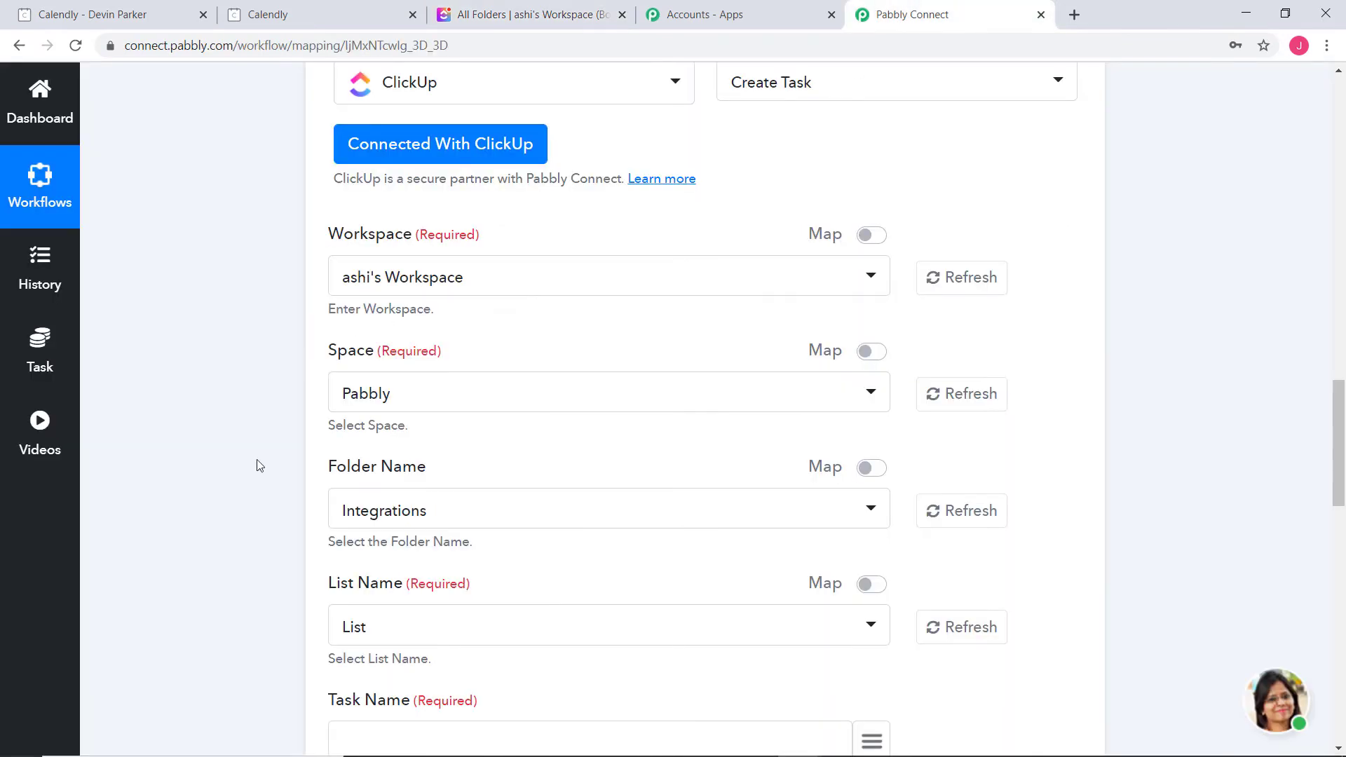
left_click(448, 503)
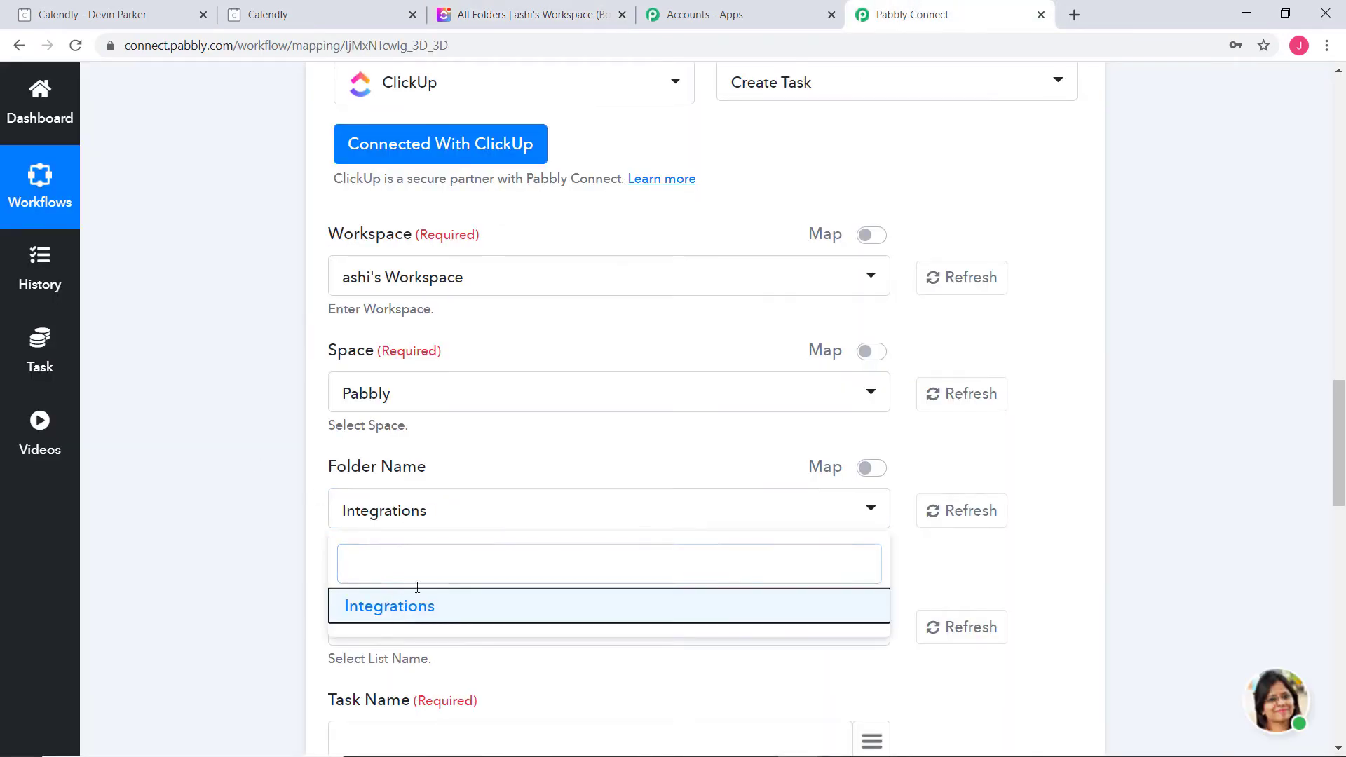
left_click(421, 513)
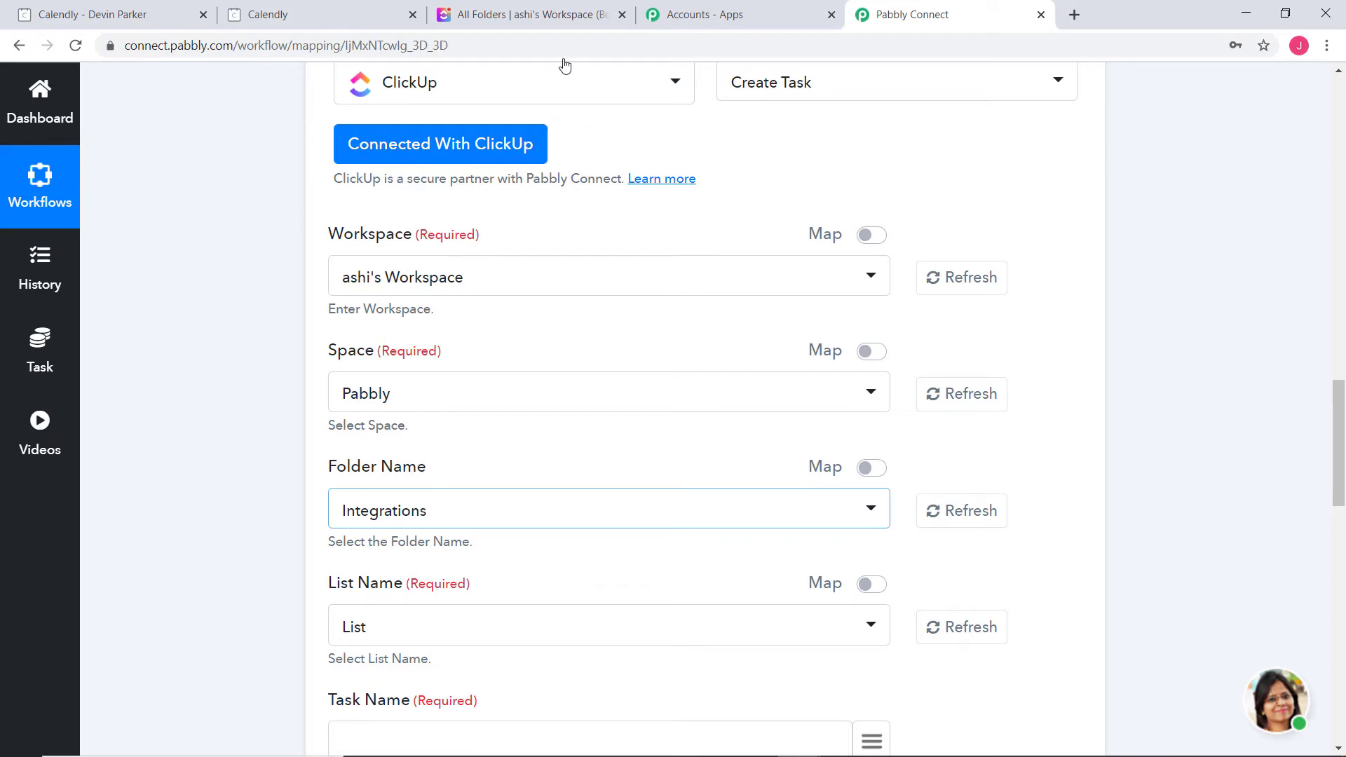
Open ClickUp's List1 list and its options menu
left_click(541, 21)
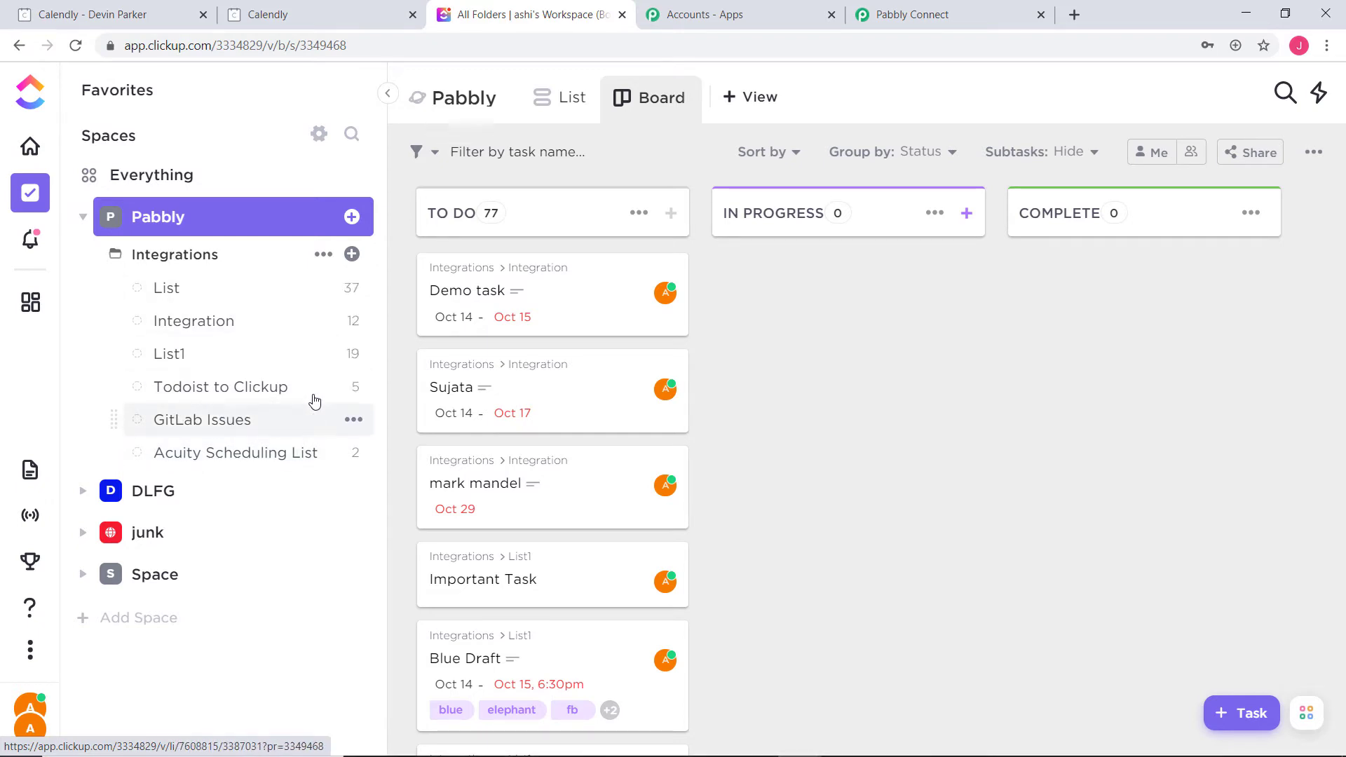
left_click(169, 354)
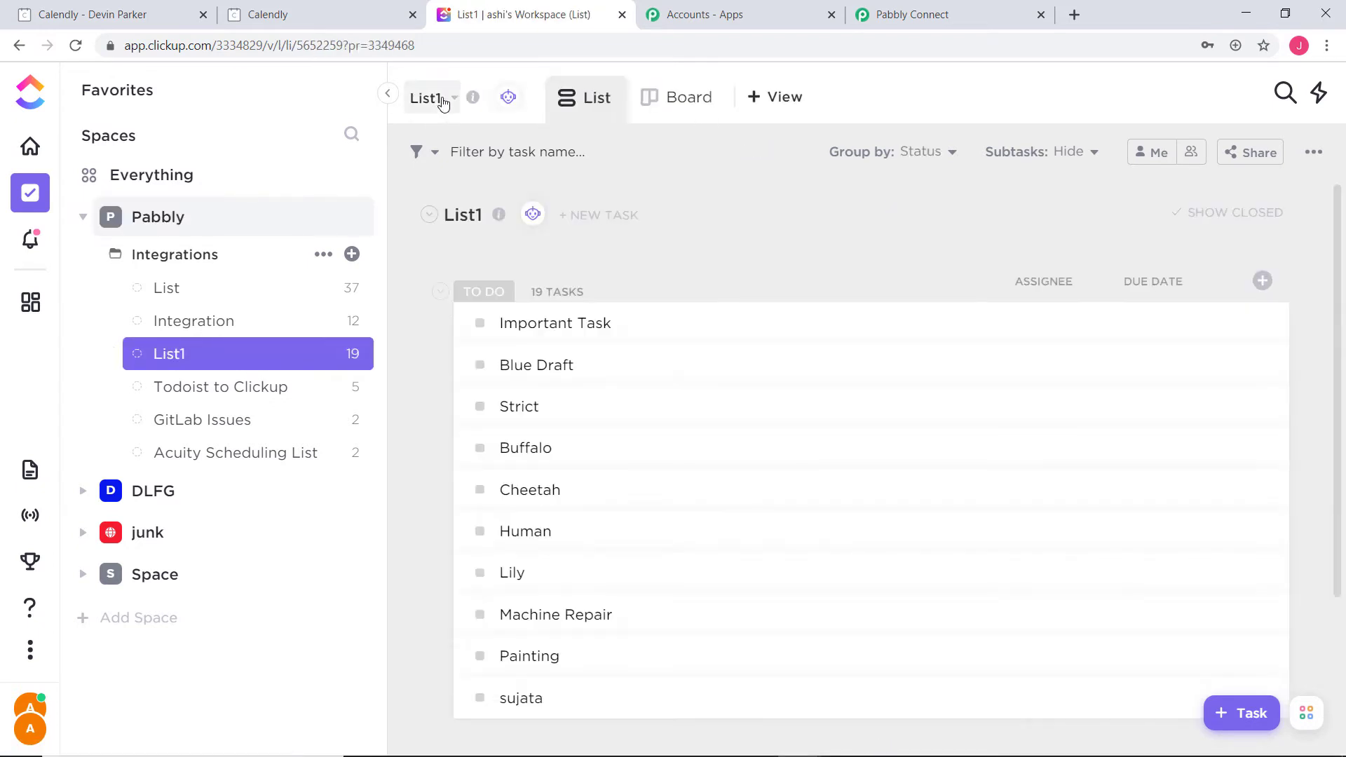
left_click(443, 102)
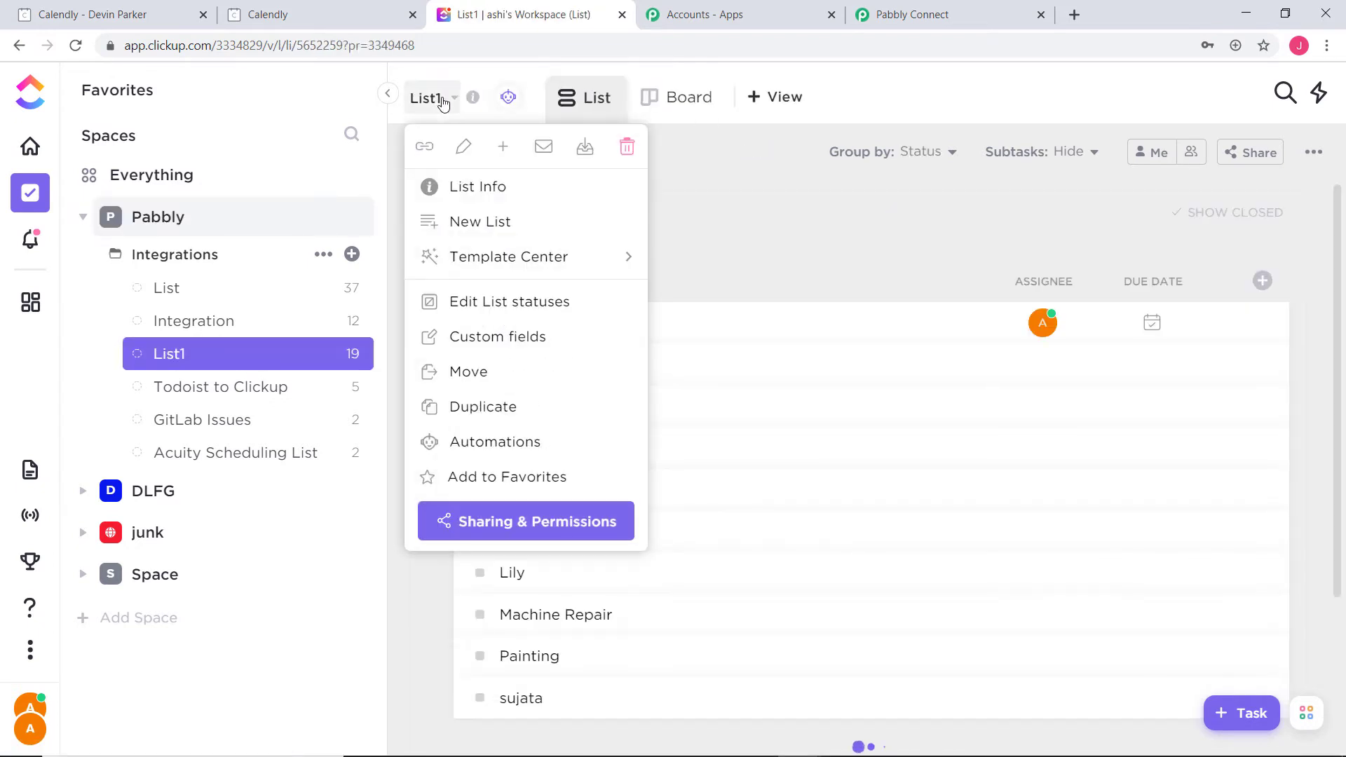
Rename List1 to 'Calendly Invitees' and return to the Pabbly Connect workflow
left_click(465, 146)
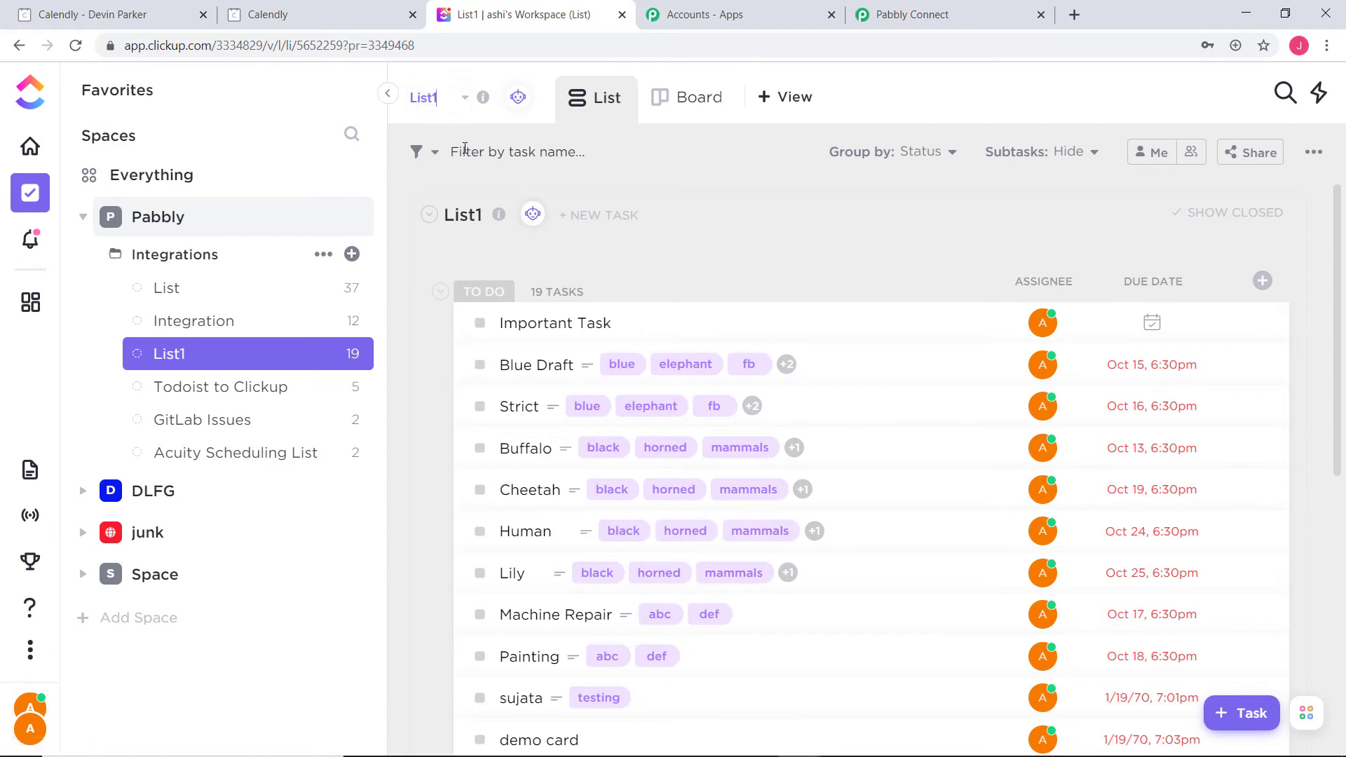
key("BackSpace")
type("C")
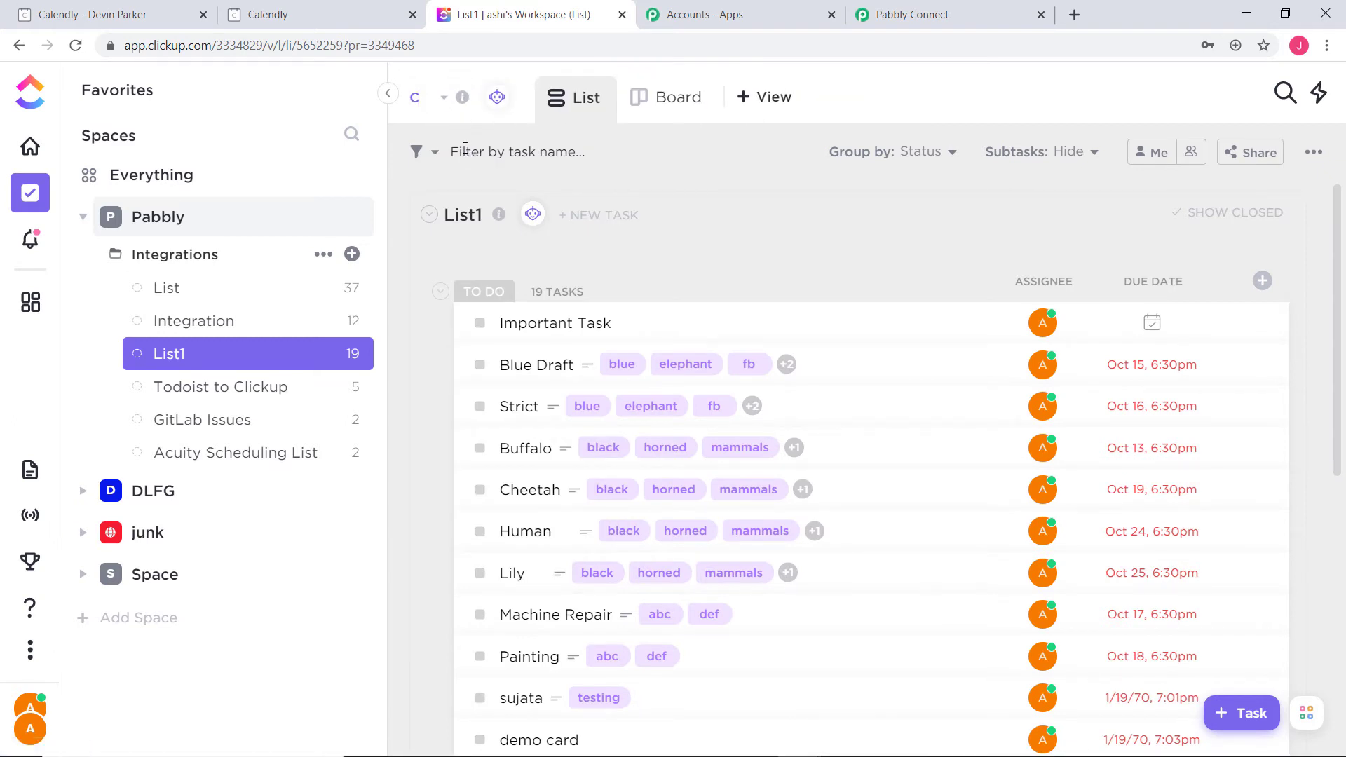
type("alendly")
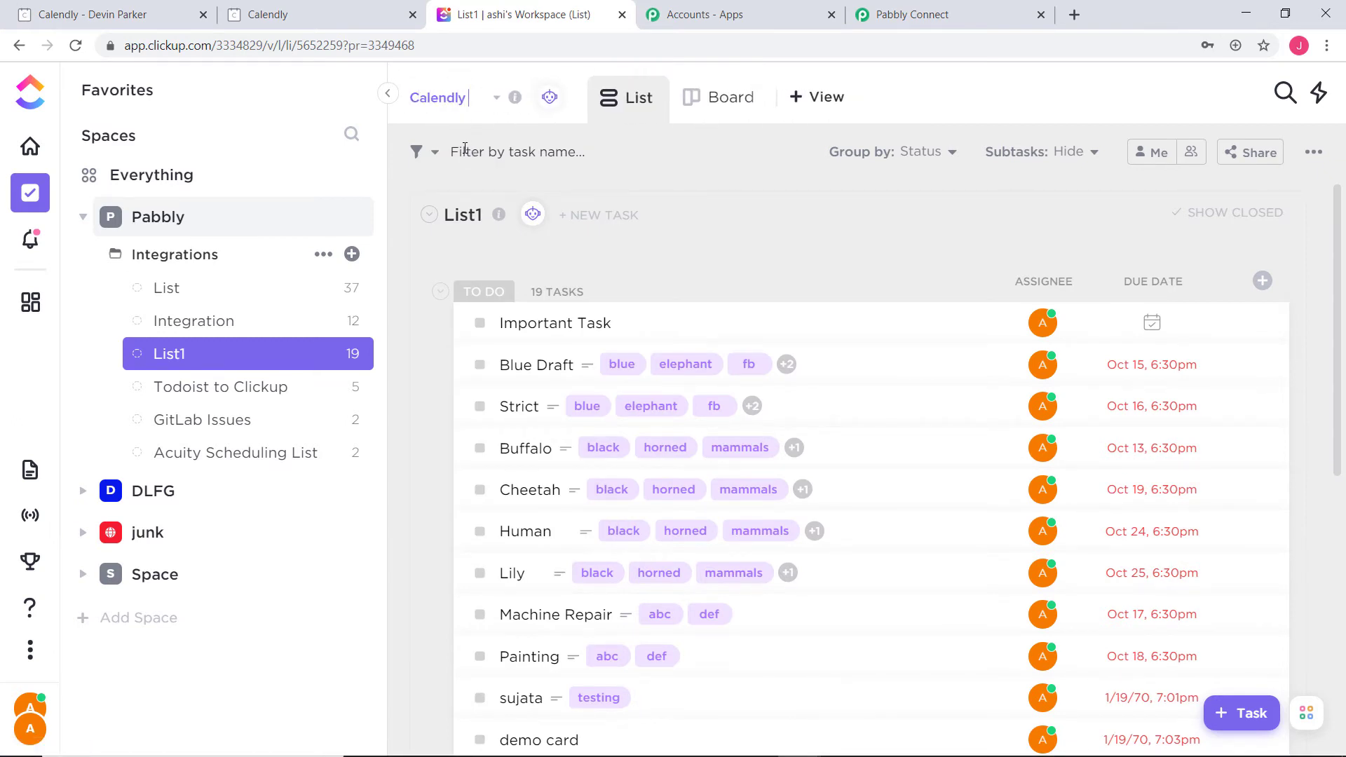
type(" Invit")
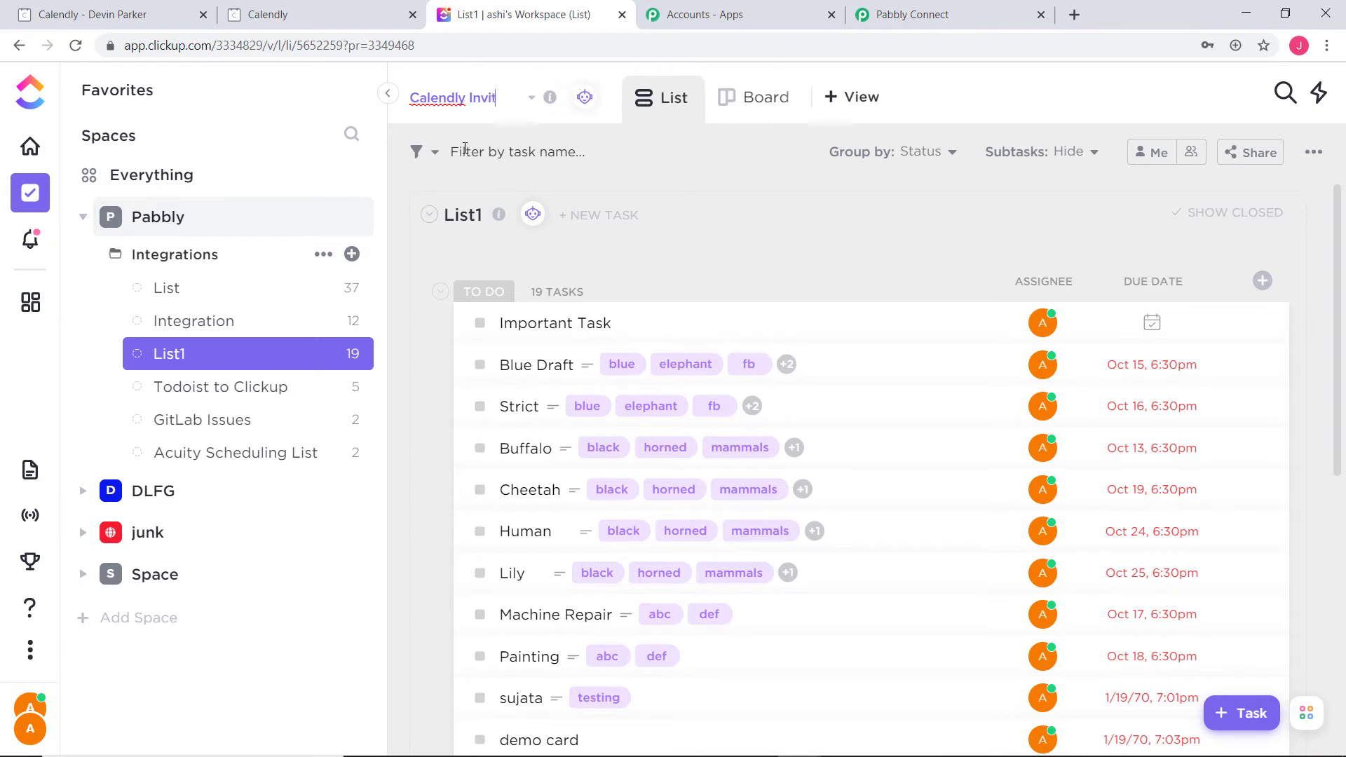
type("ees")
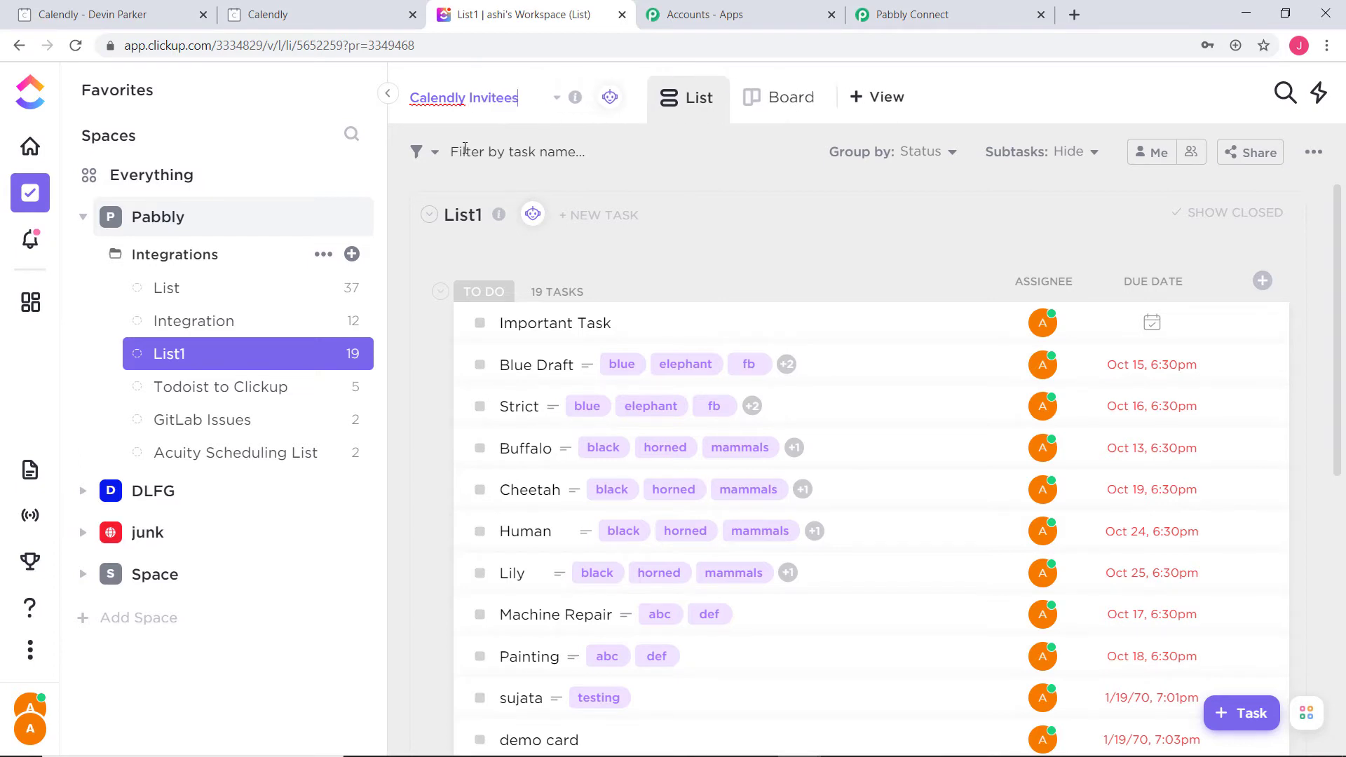
key("Return")
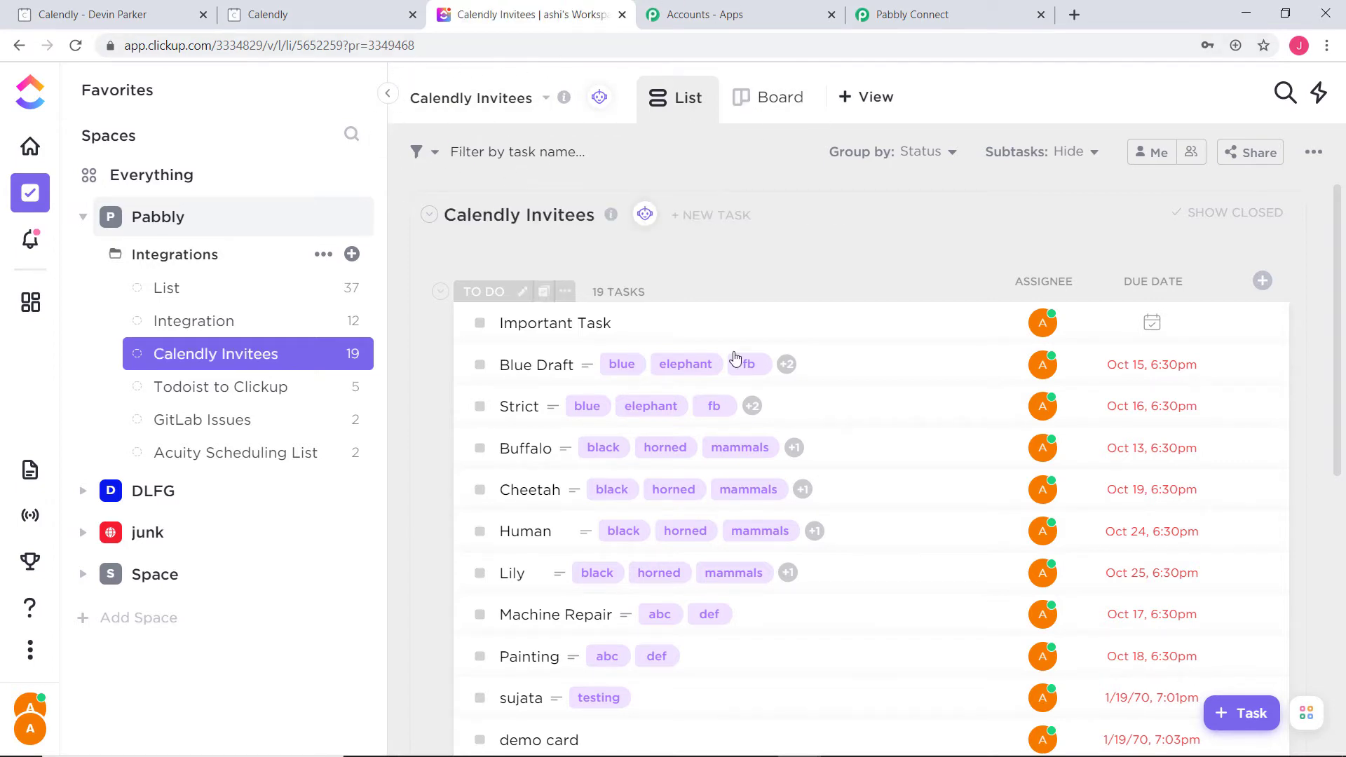
left_click(945, 18)
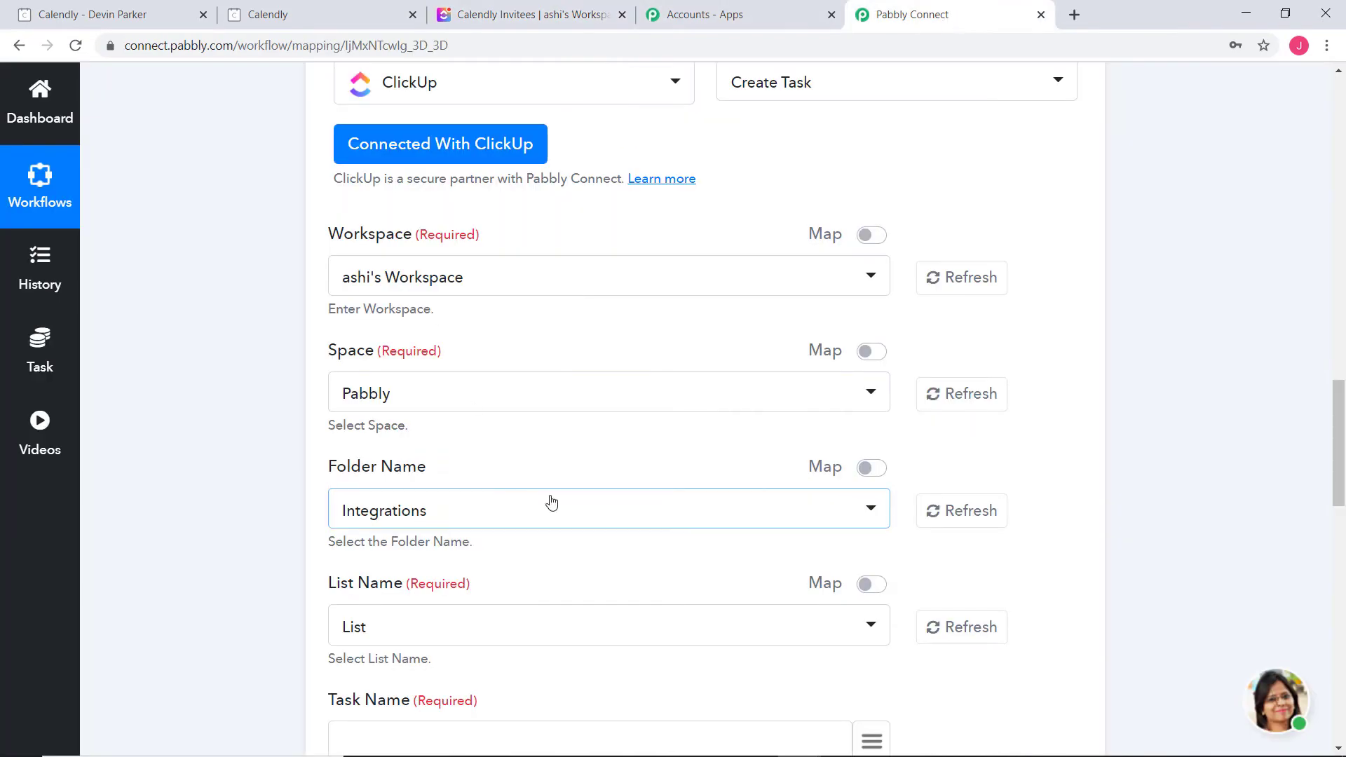
Refresh the ClickUp lists and set List Name to Calendly Invitees
left_click(467, 629)
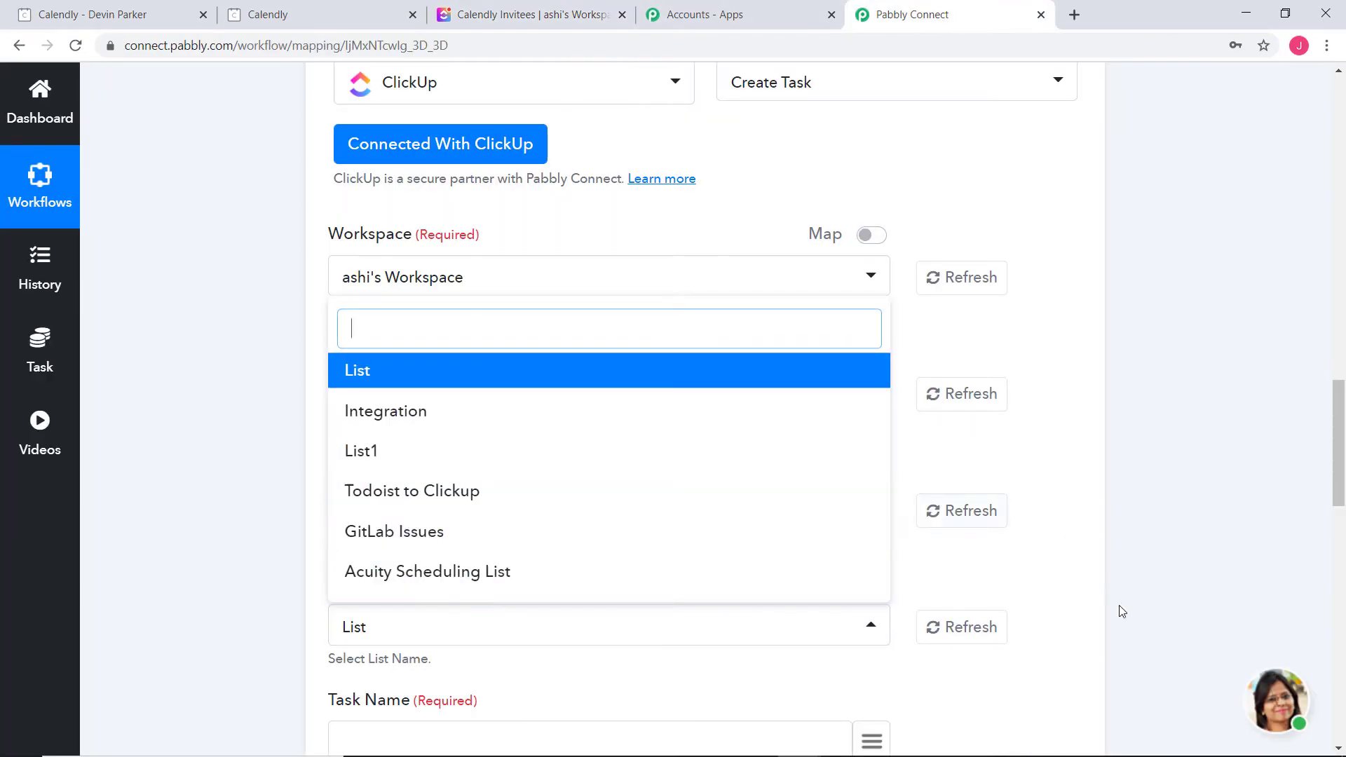
left_click(961, 627)
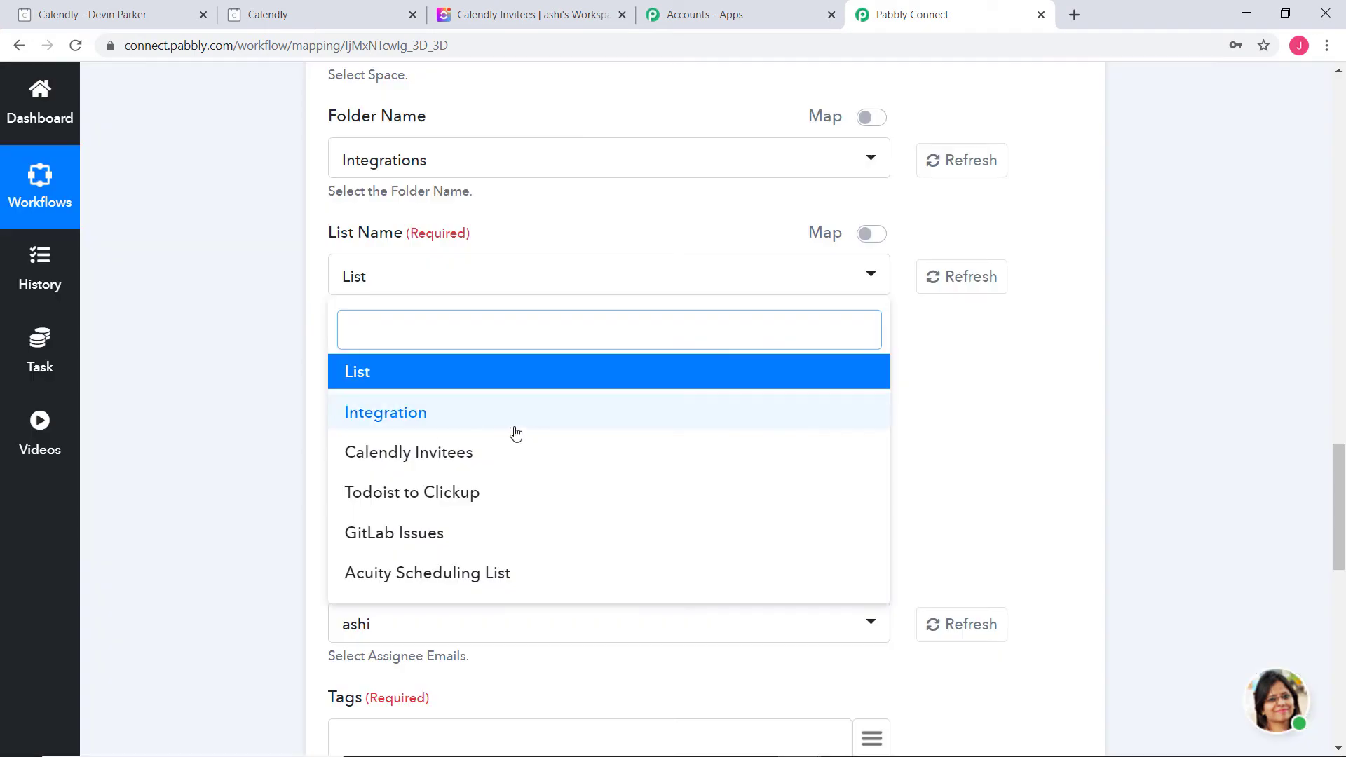
left_click(428, 452)
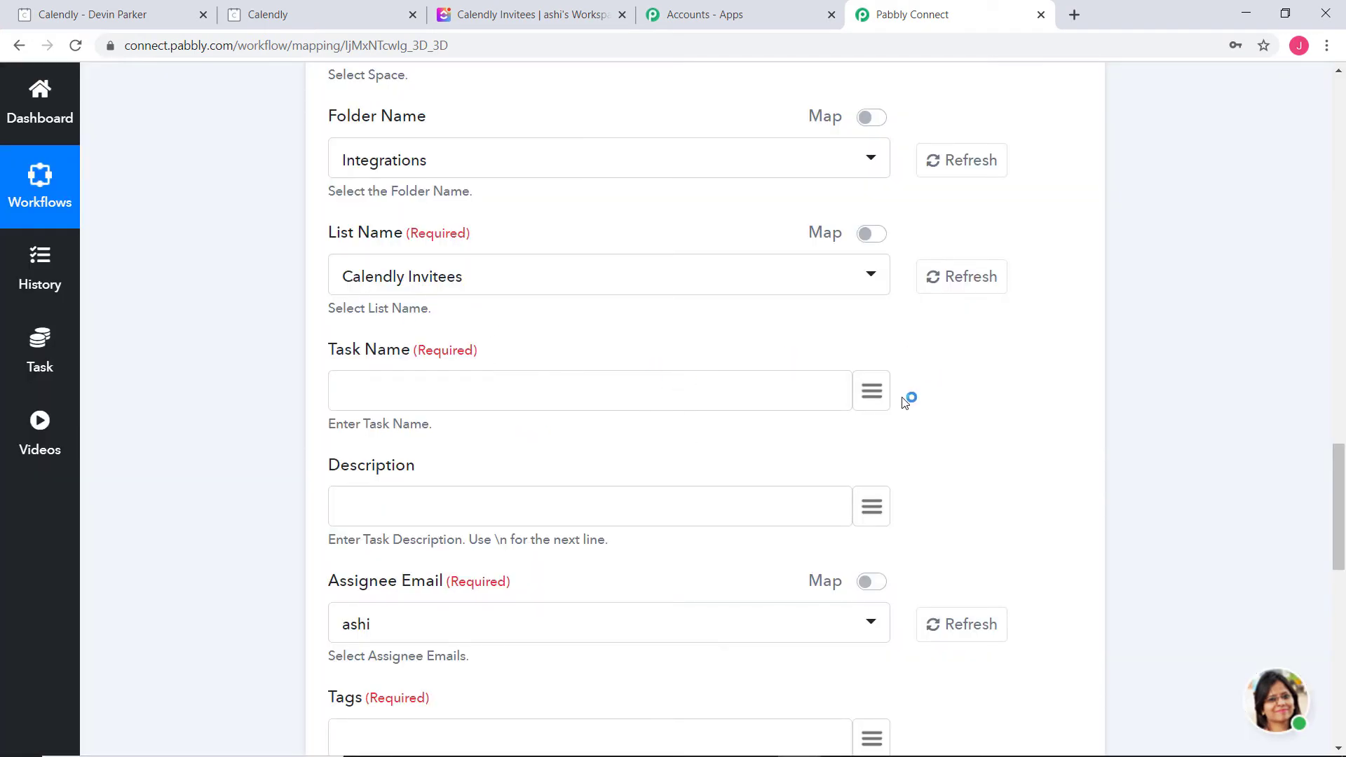
Map the Calendly event type name into Task Name
left_click(873, 396)
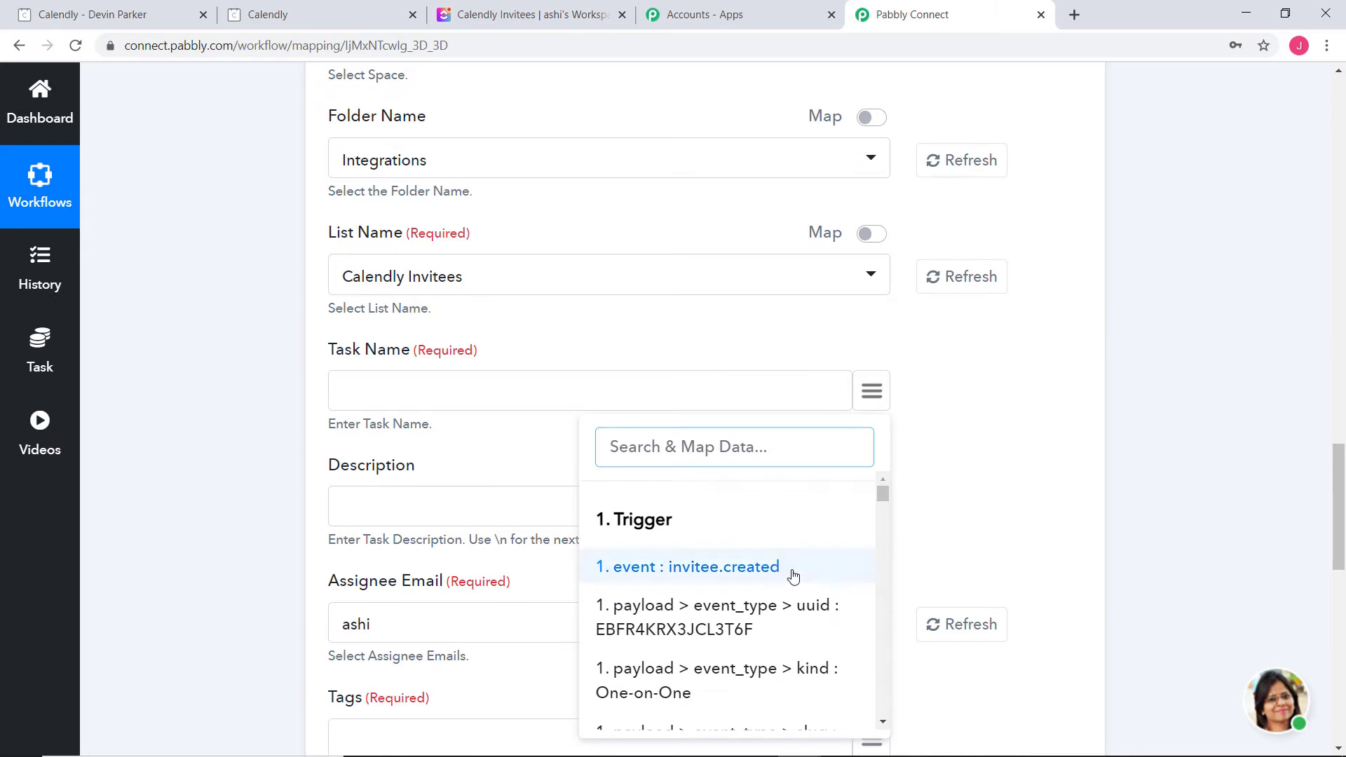
scroll(792, 571, "down", 2)
scroll(792, 571, "down", 3)
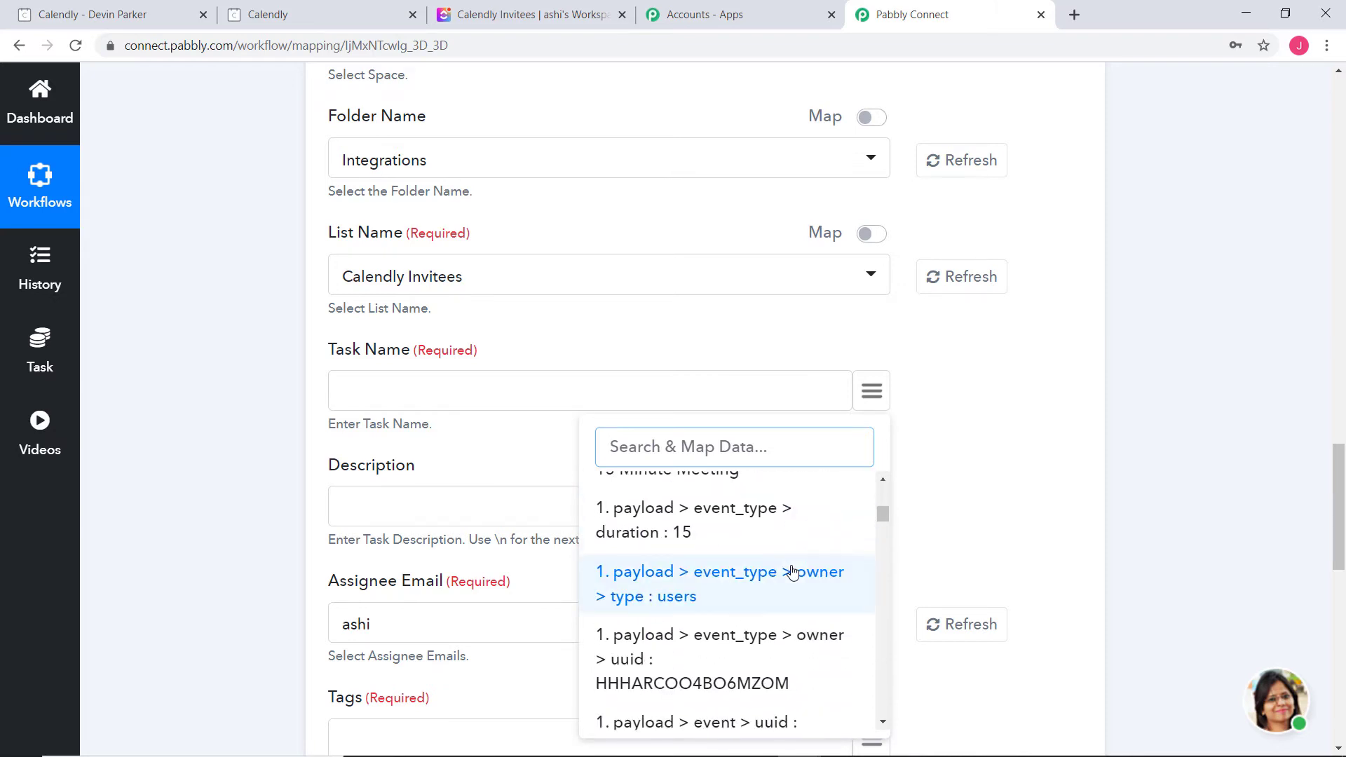
scroll(791, 569, "up", 3)
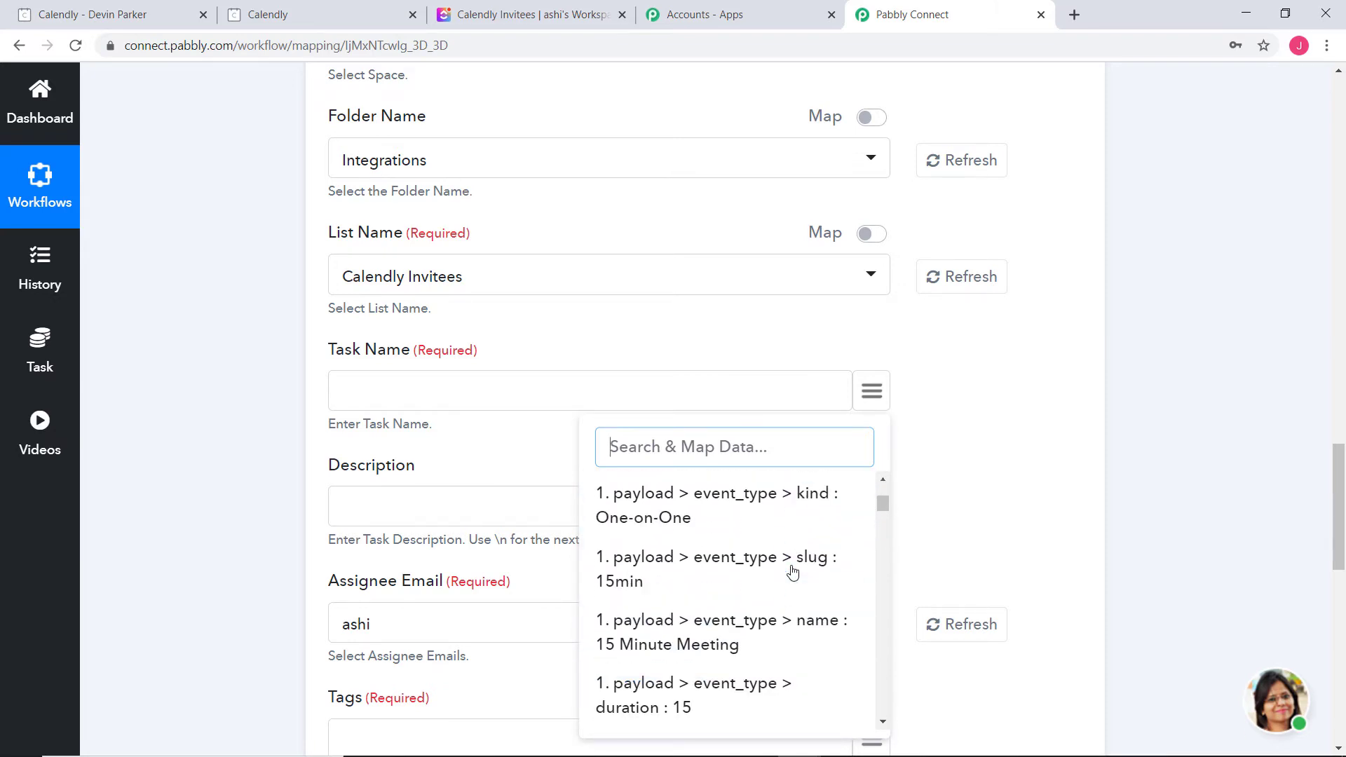
left_click(736, 635)
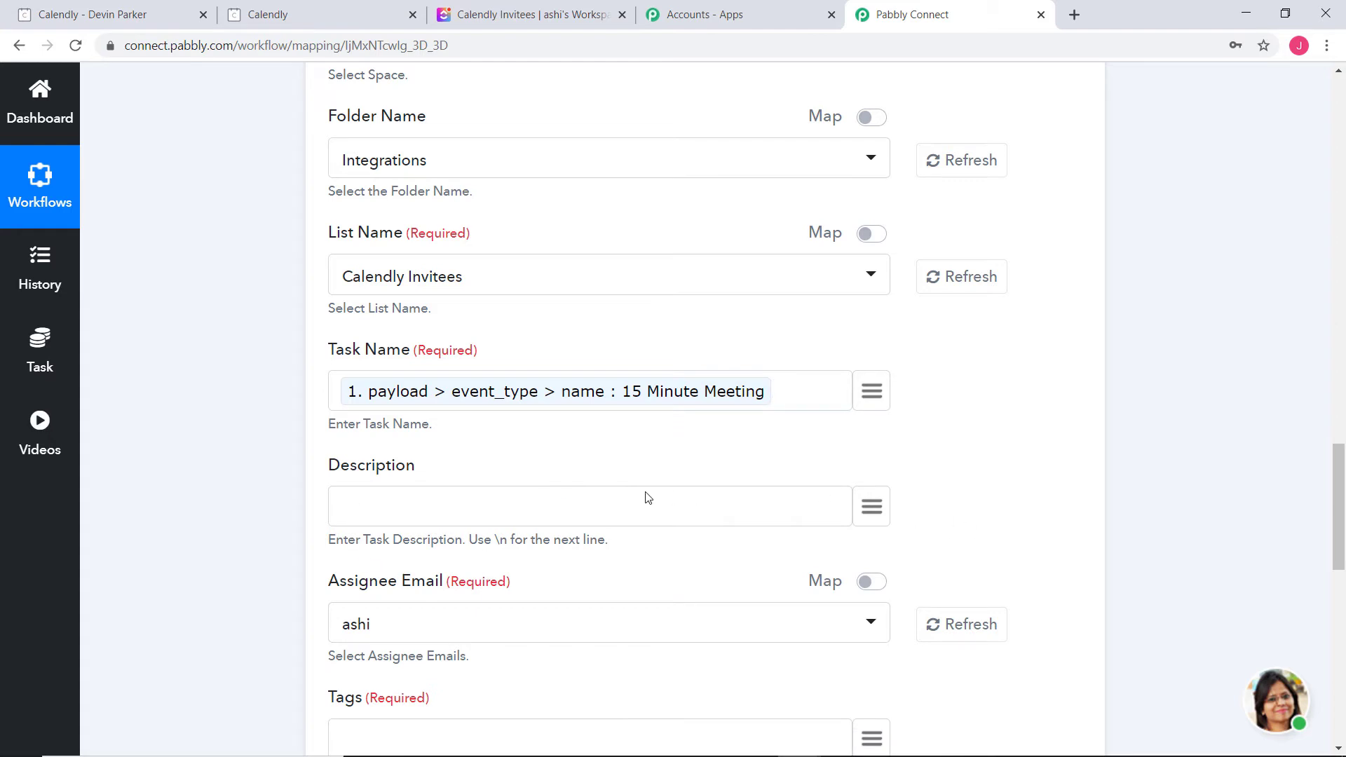
Map the invitee's name and e-mail into the Description field
left_click(872, 506)
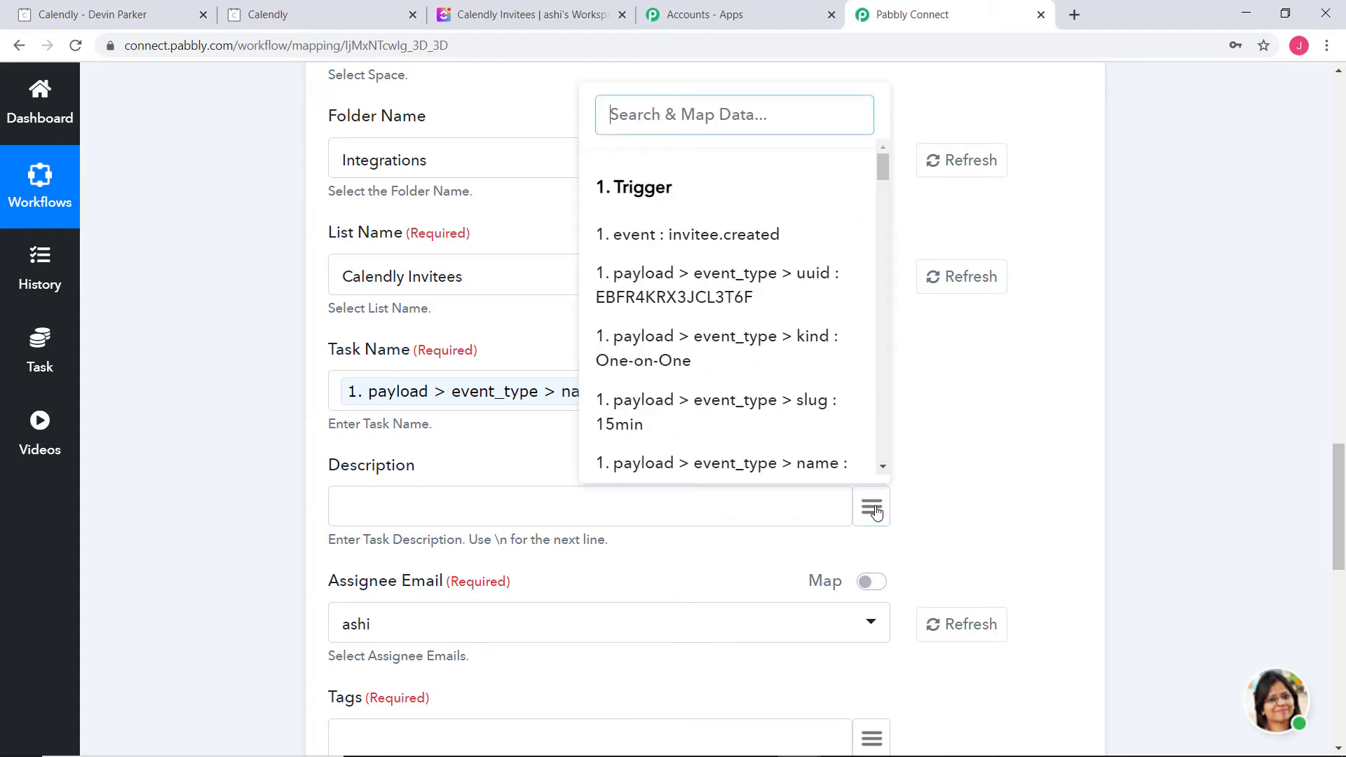
scroll(795, 300, "down", 2)
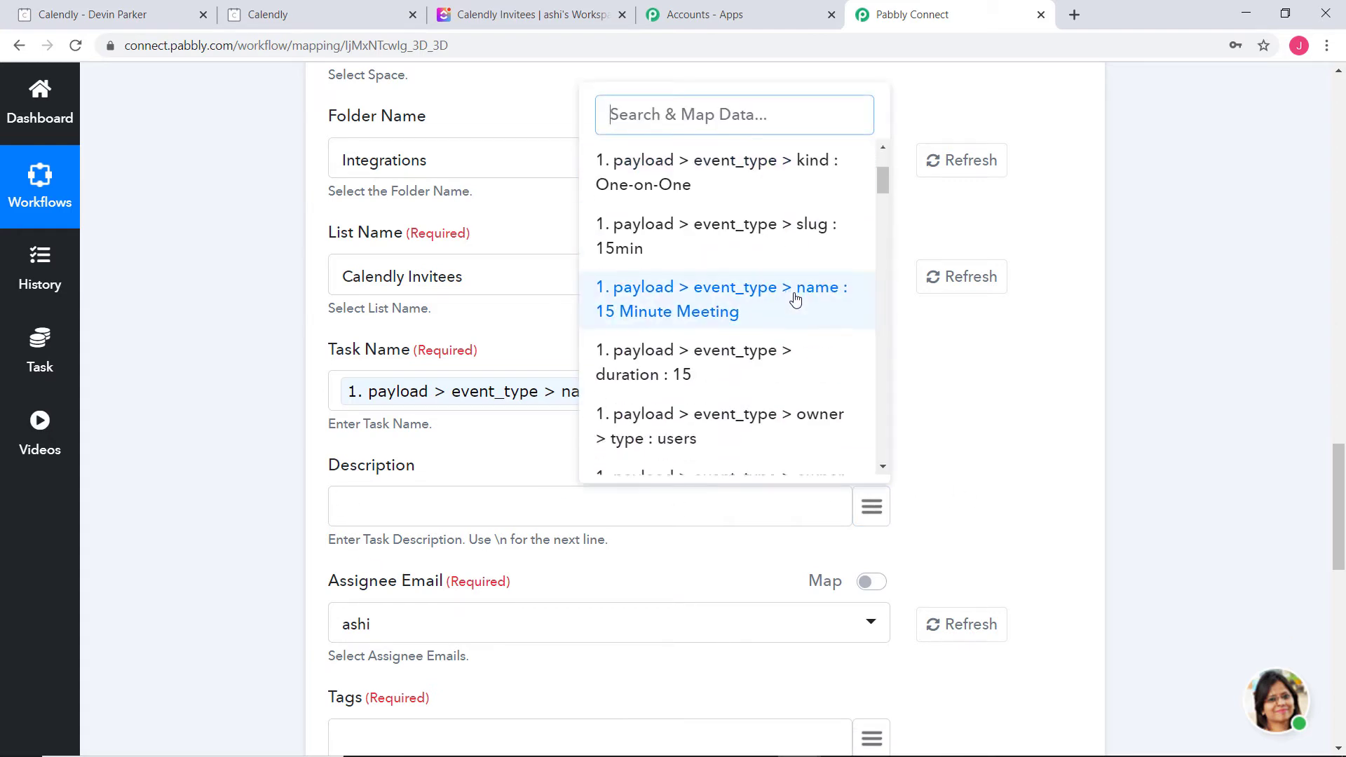
scroll(796, 299, "down", 2)
scroll(796, 300, "down", 5)
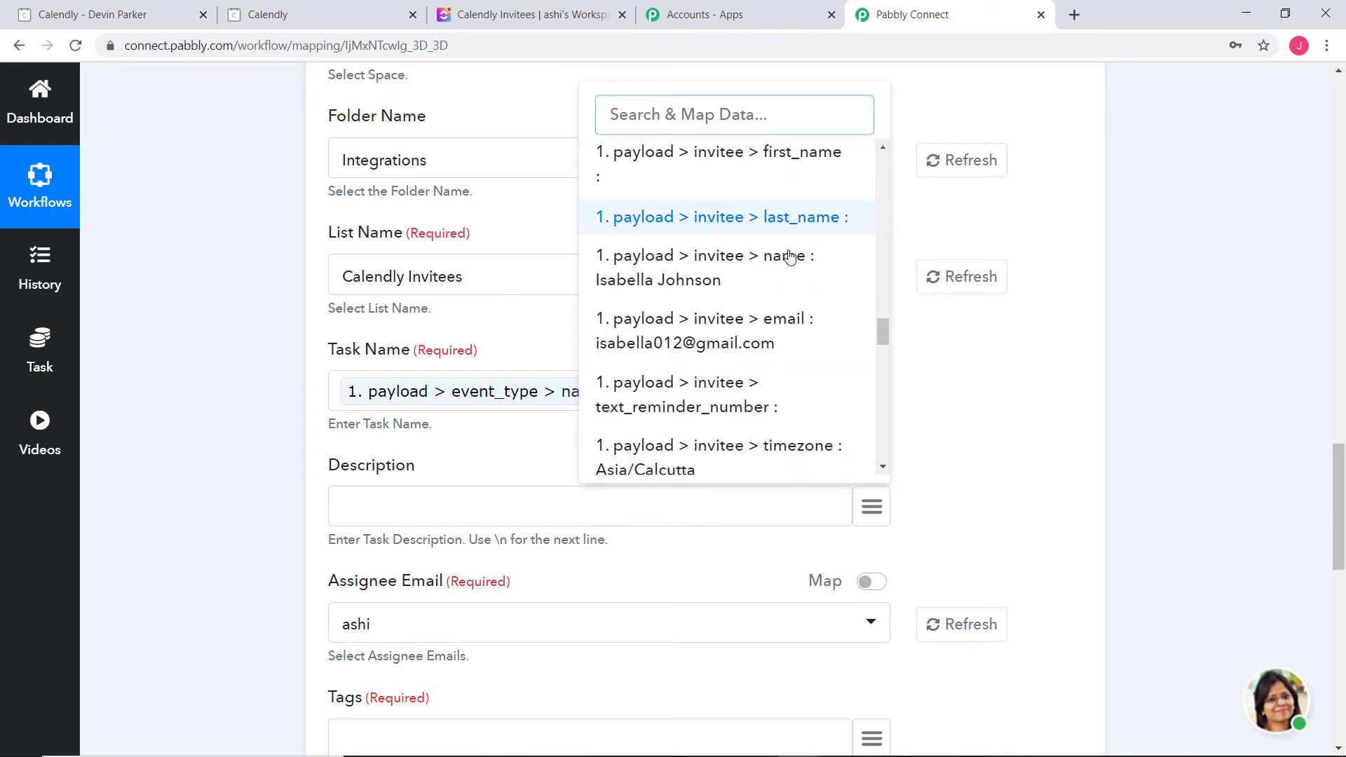
left_click(781, 274)
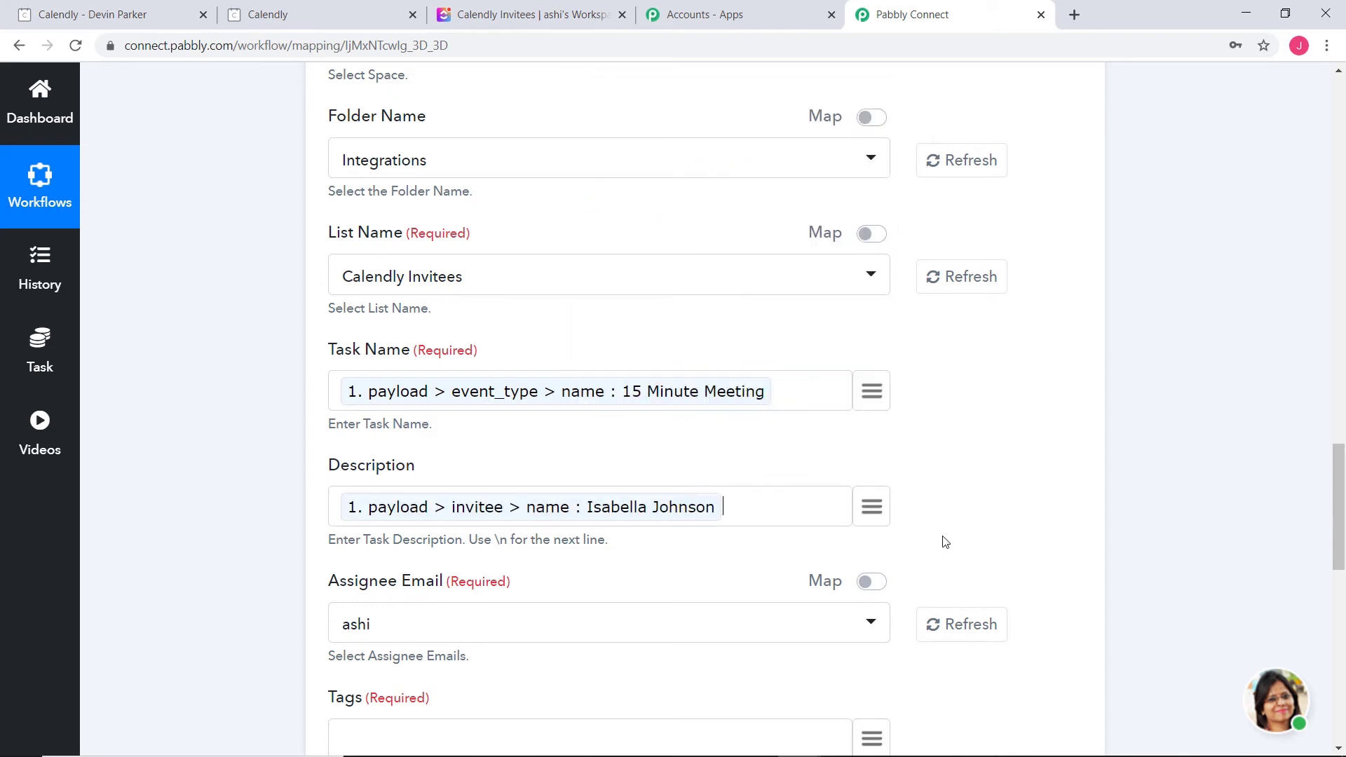
left_click(873, 508)
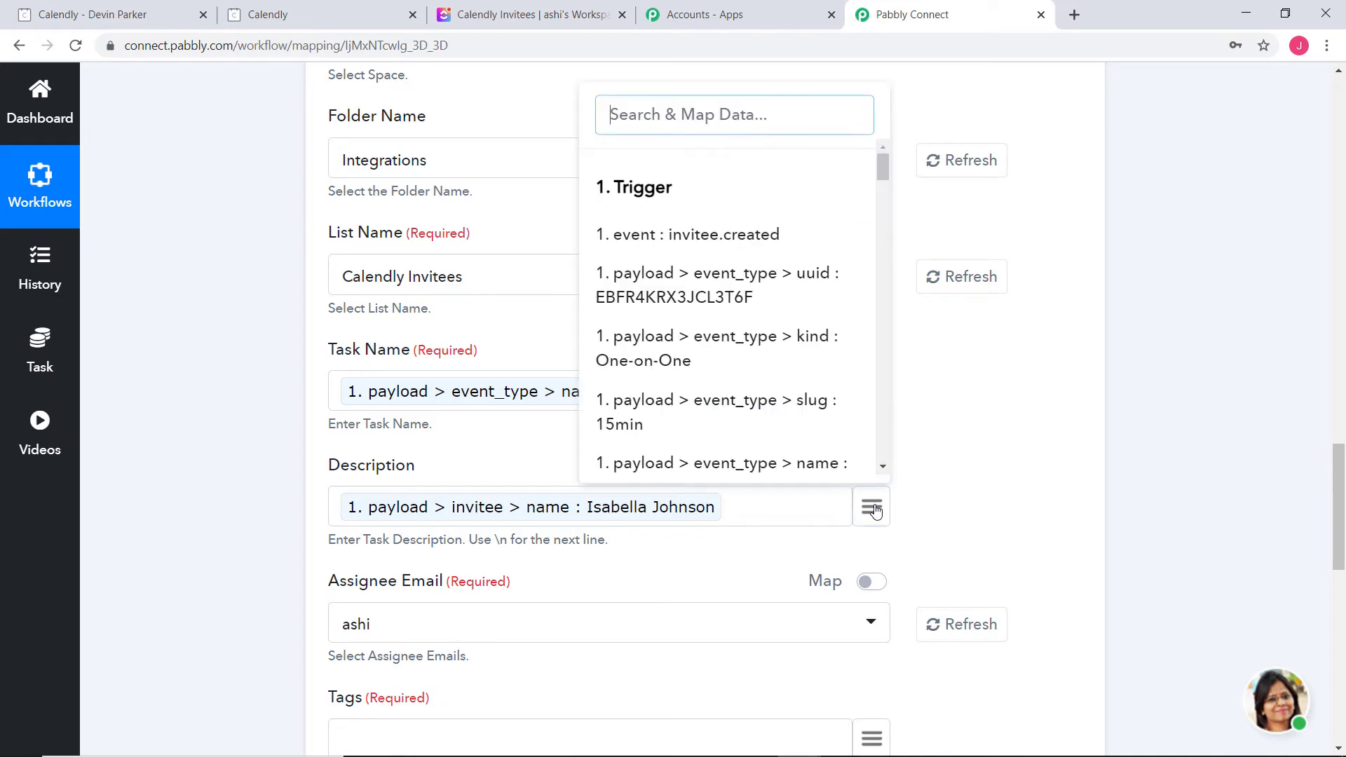
scroll(843, 337, "down", 5)
scroll(842, 337, "down", 10)
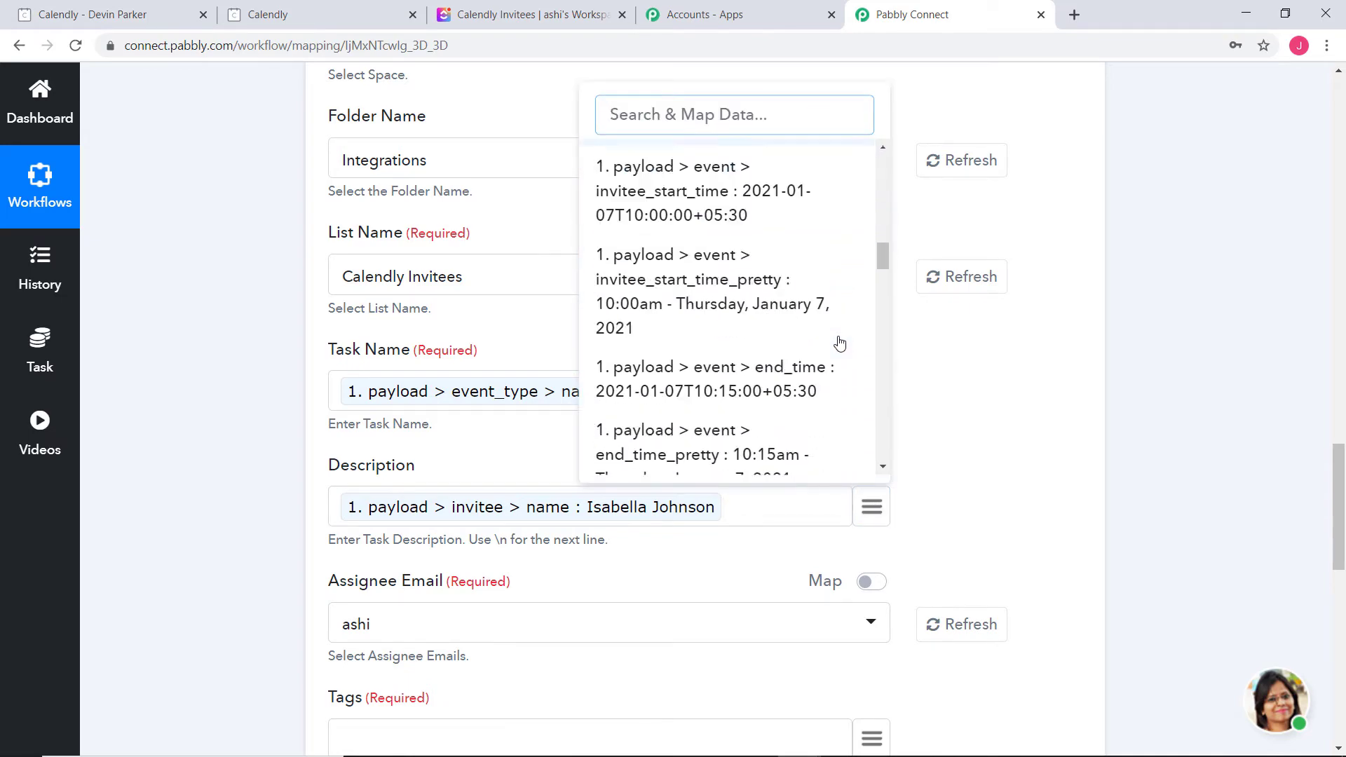
scroll(839, 341, "down", 10)
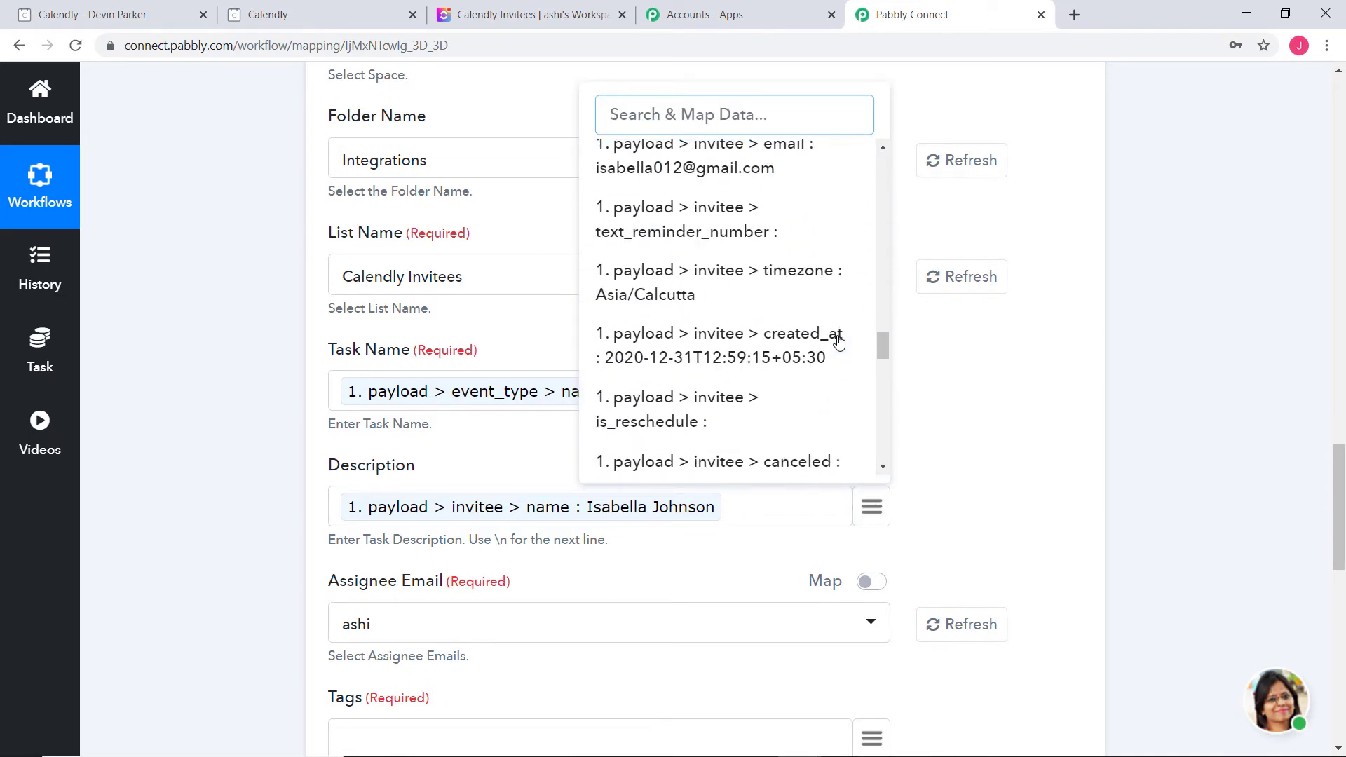
left_click(762, 179)
Add the event name, 'is scheduled on' and the invitee start time to the Description
type("15")
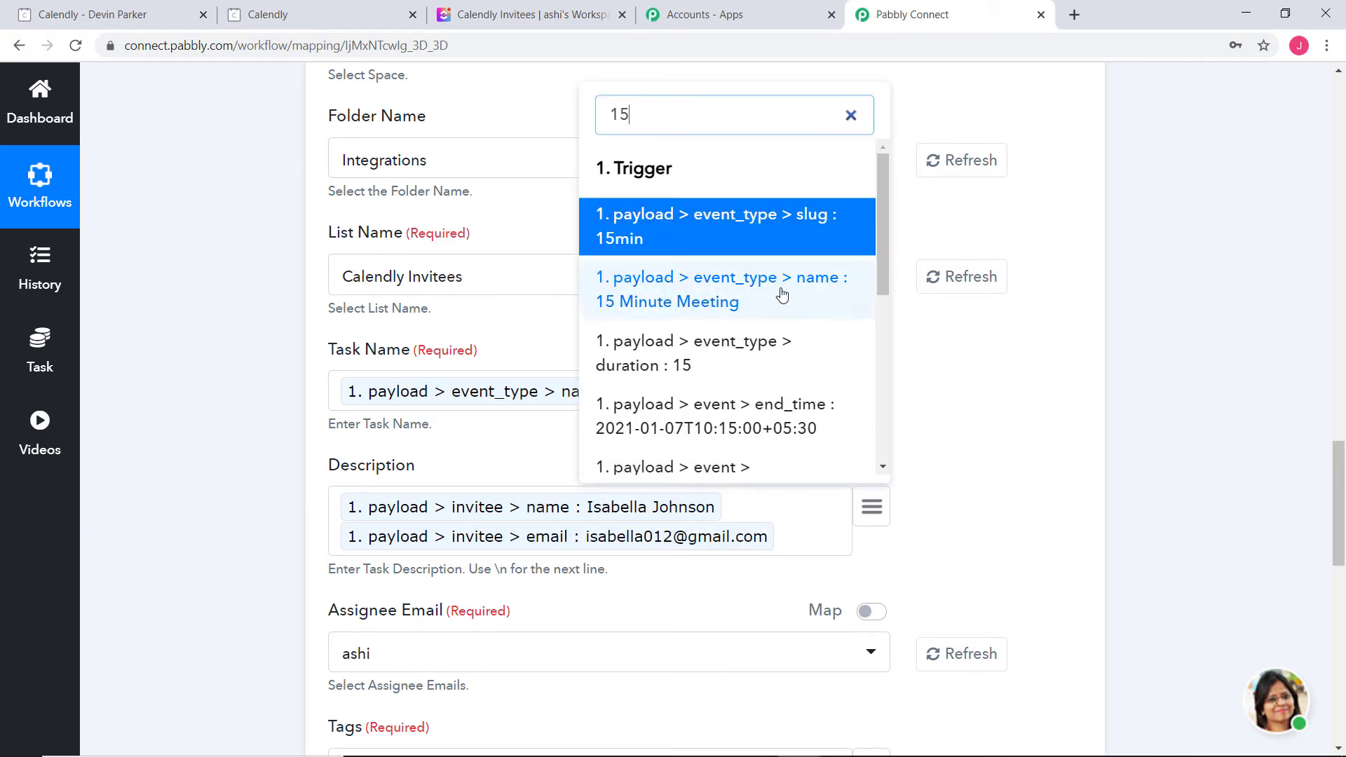
left_click(782, 295)
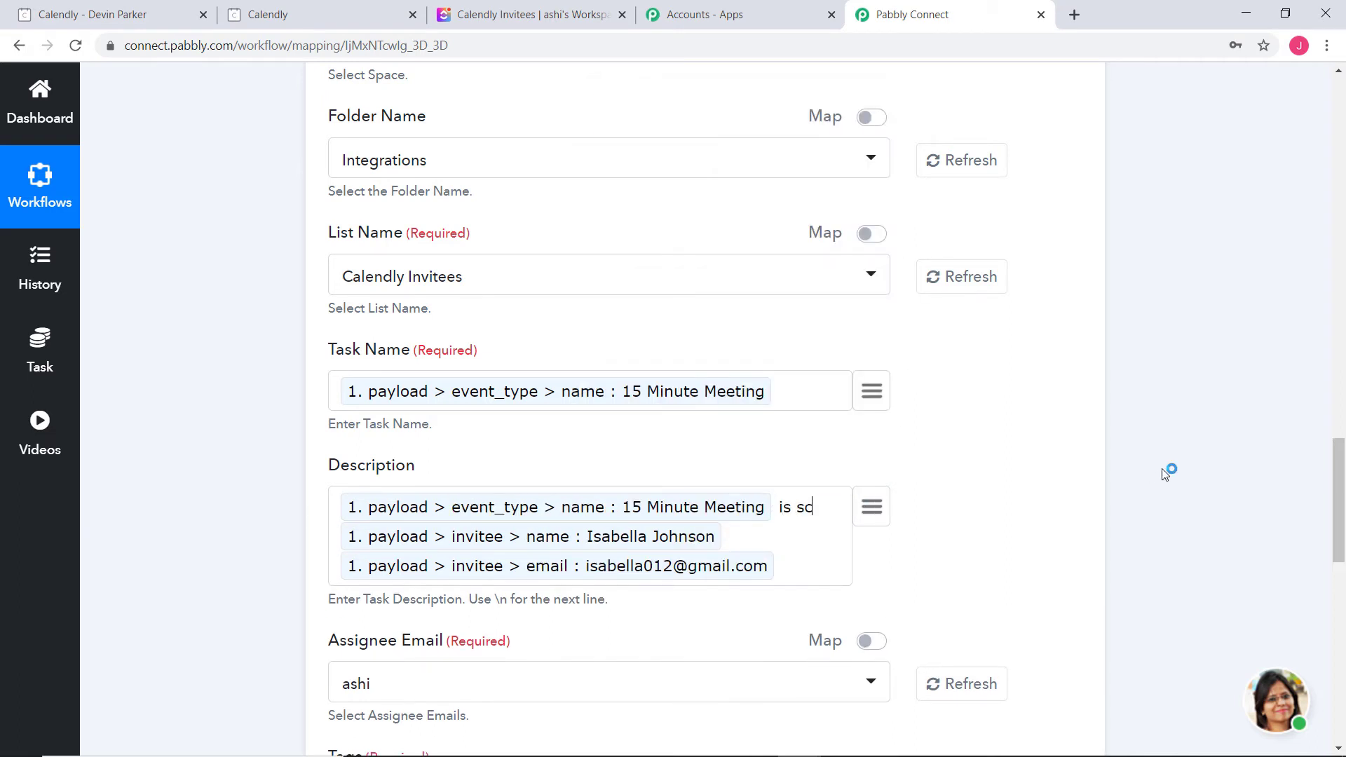
type("is scheduled on")
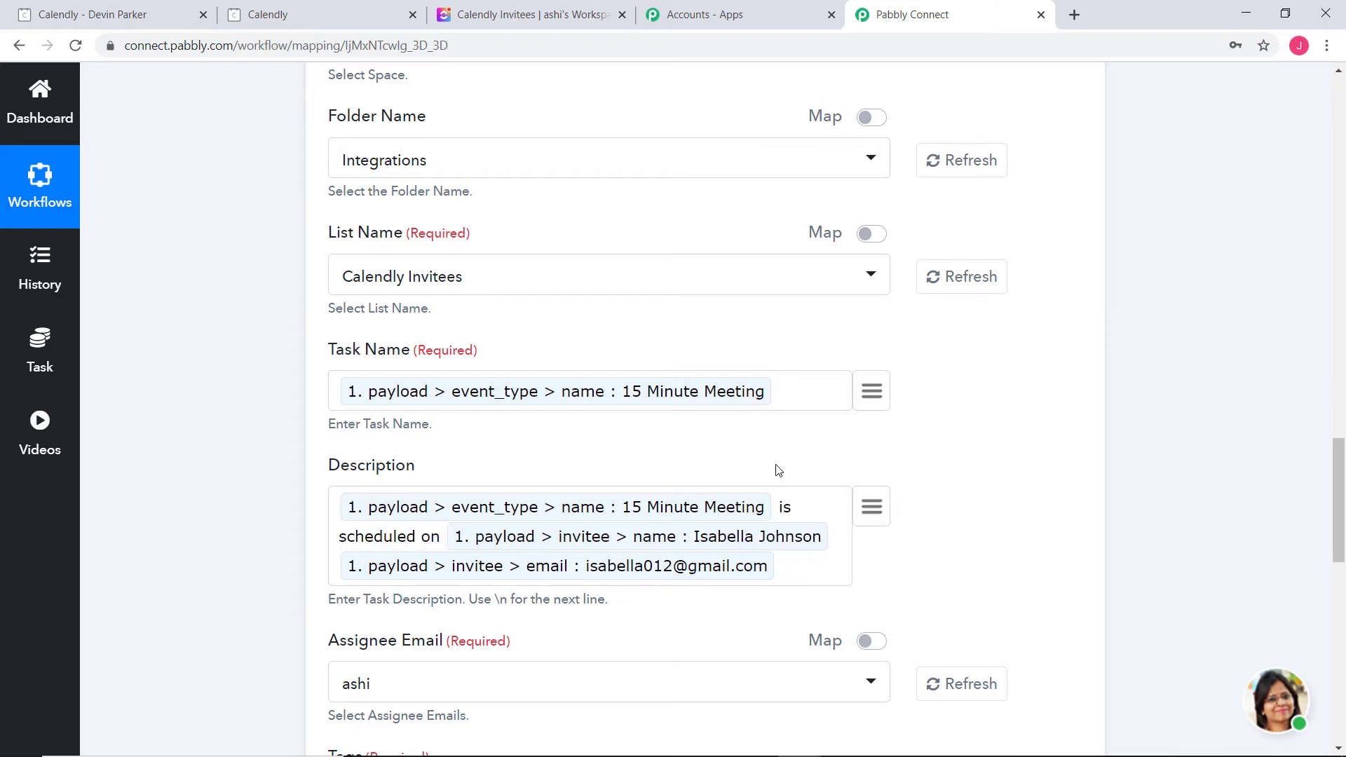
left_click(871, 507)
type("d")
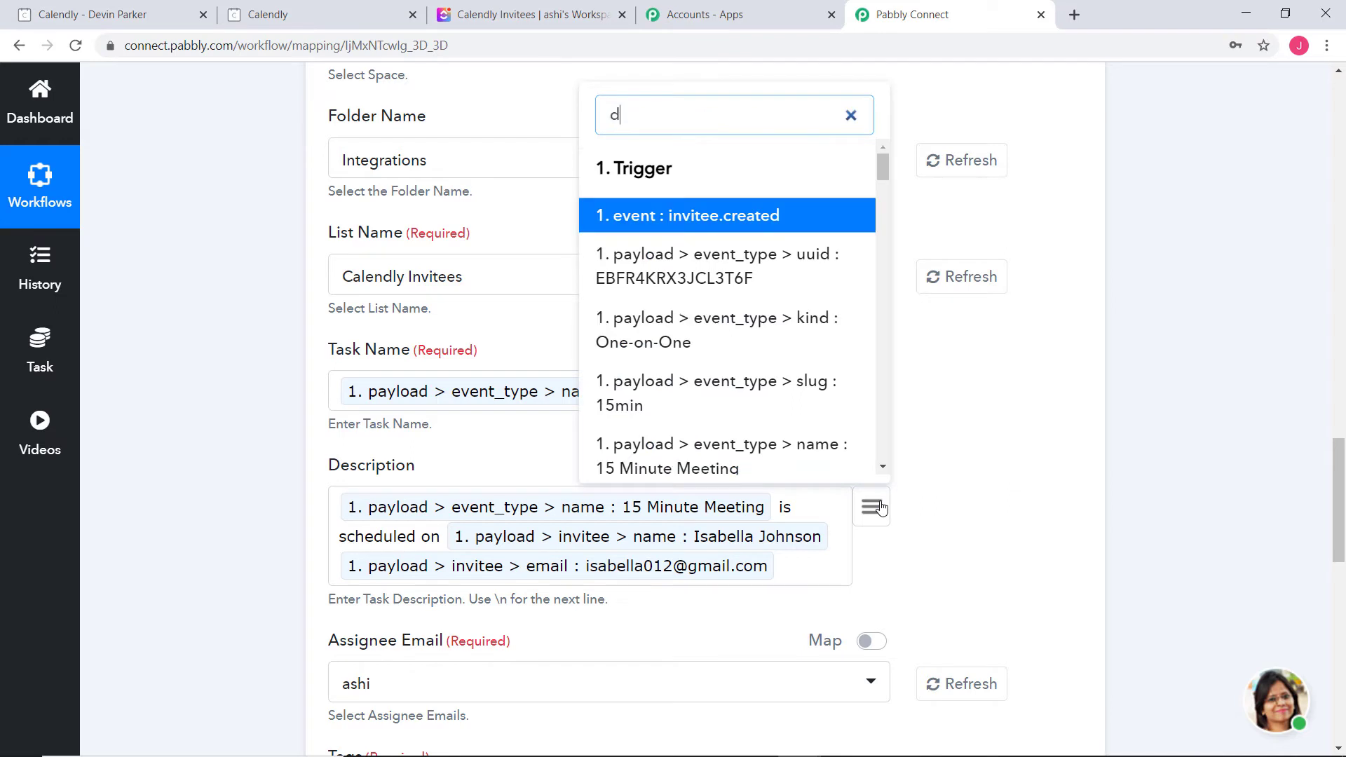
type("a")
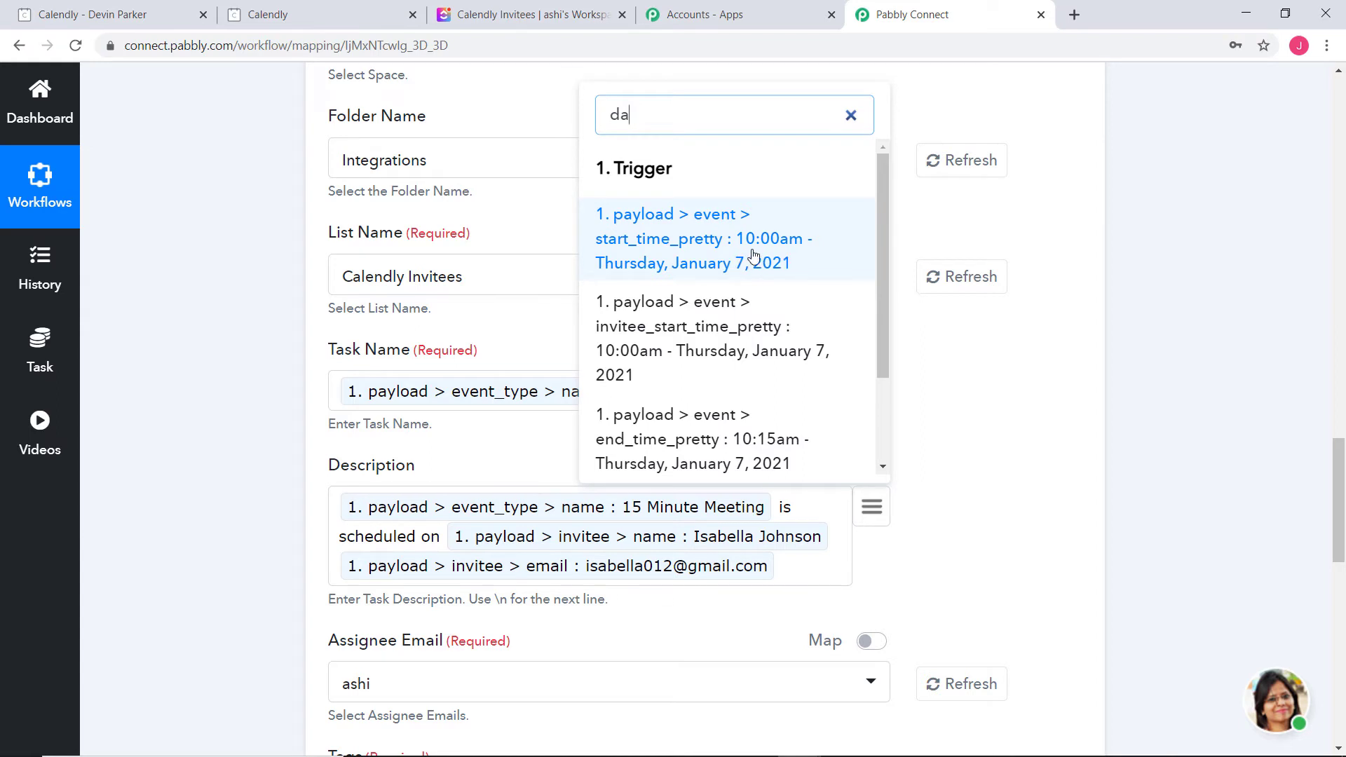
left_click(754, 255)
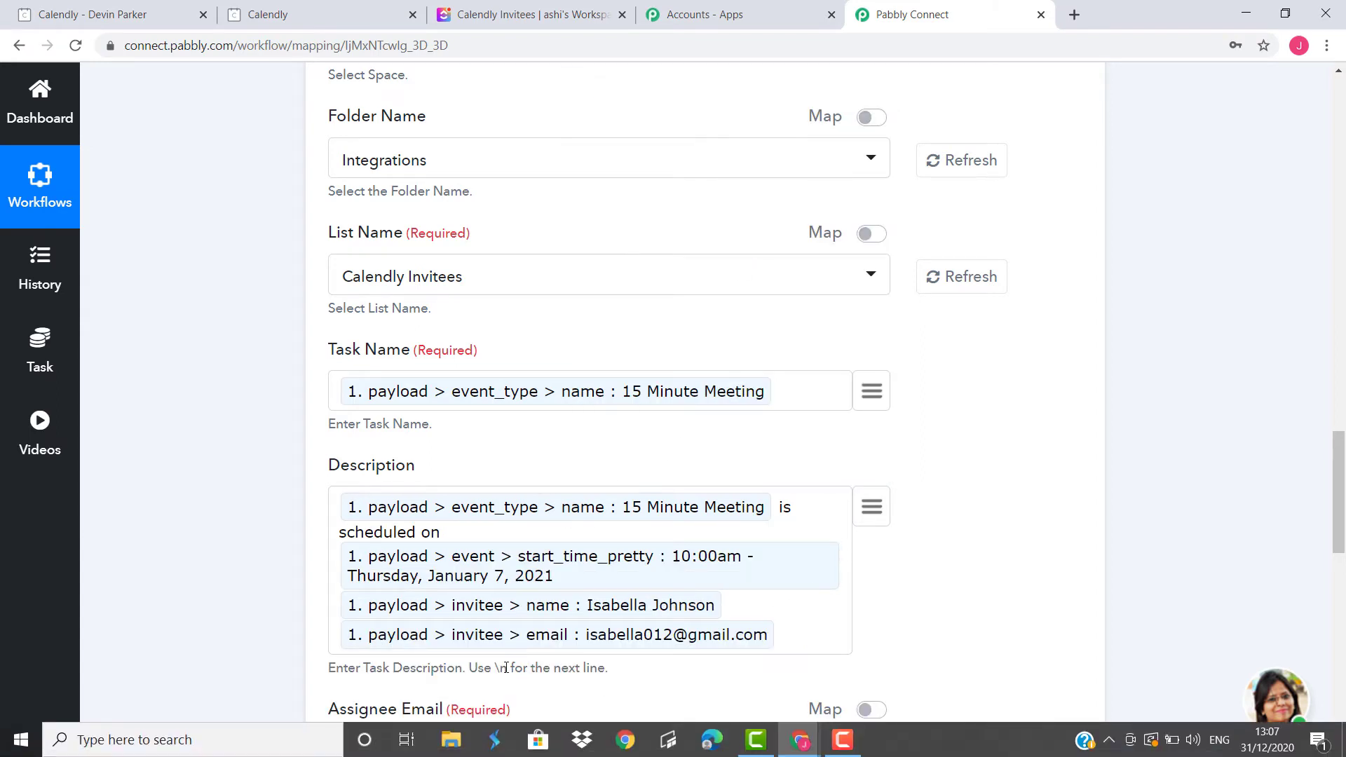
Insert a line break and 'Details of the invitee :' before the invitee name
left_click_drag(492, 667, 513, 667)
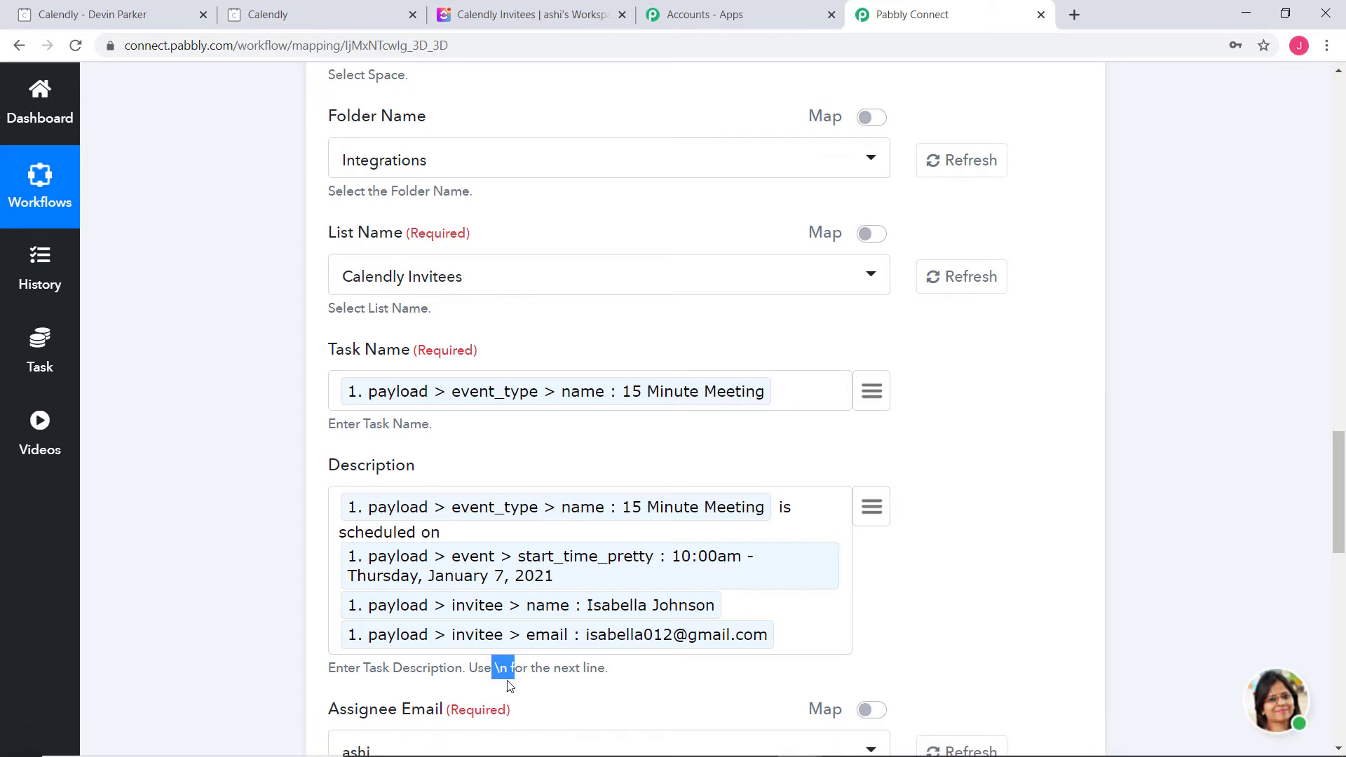
left_click(828, 601)
type("\\n")
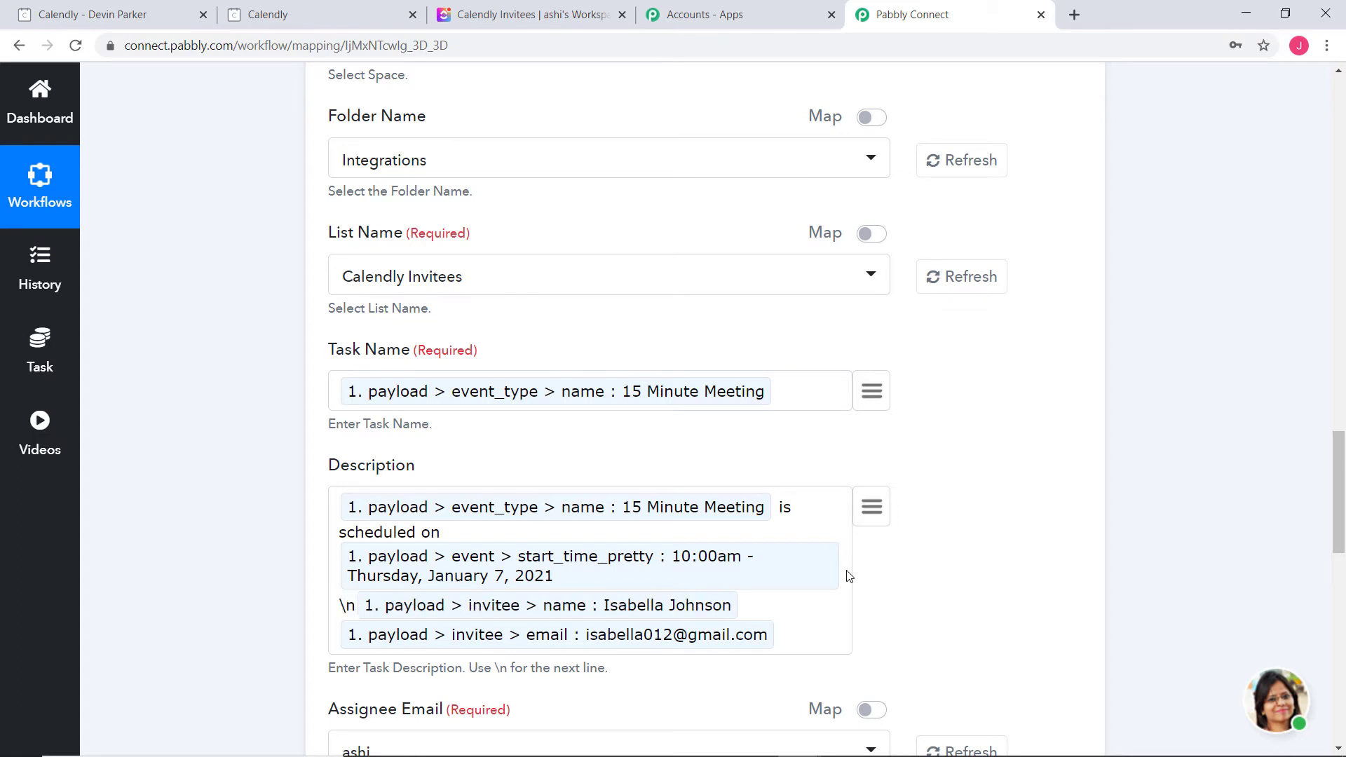
type("Details of ")
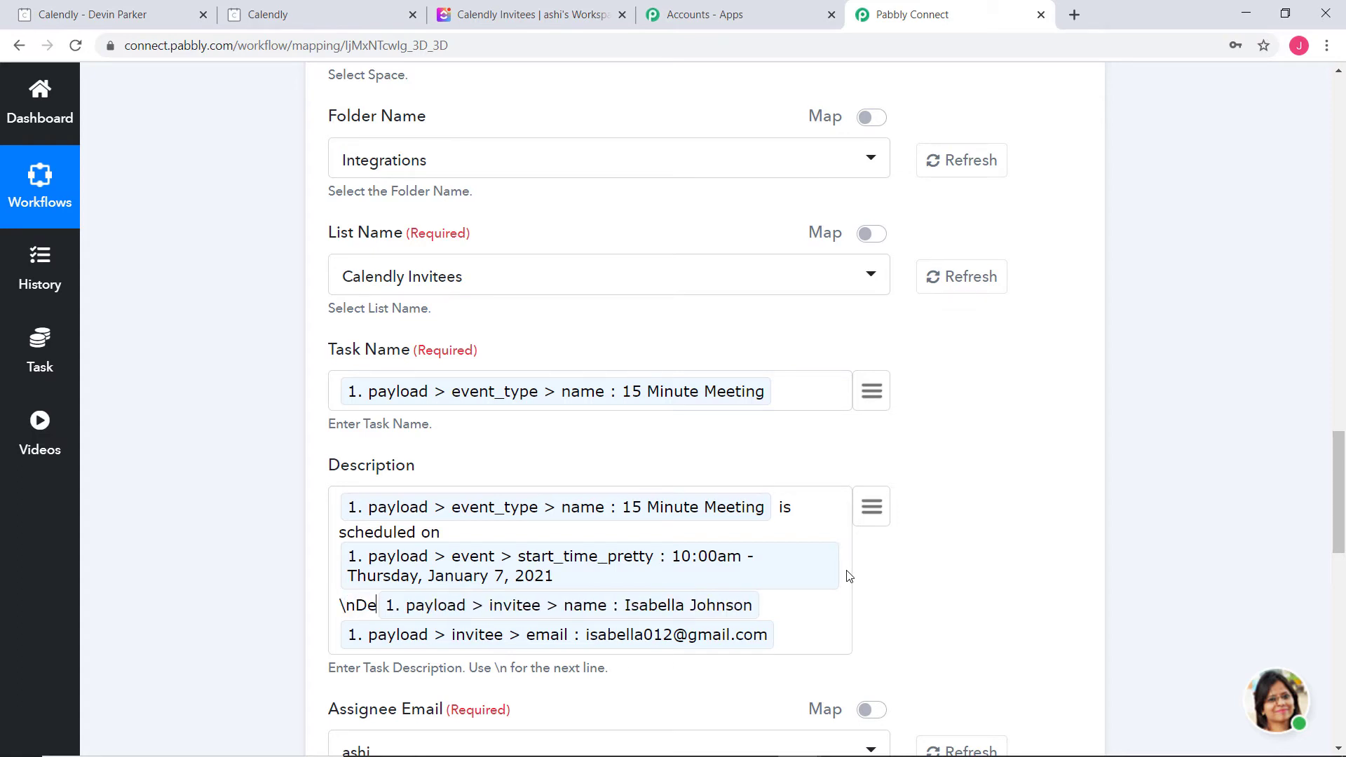
type("the invitee :")
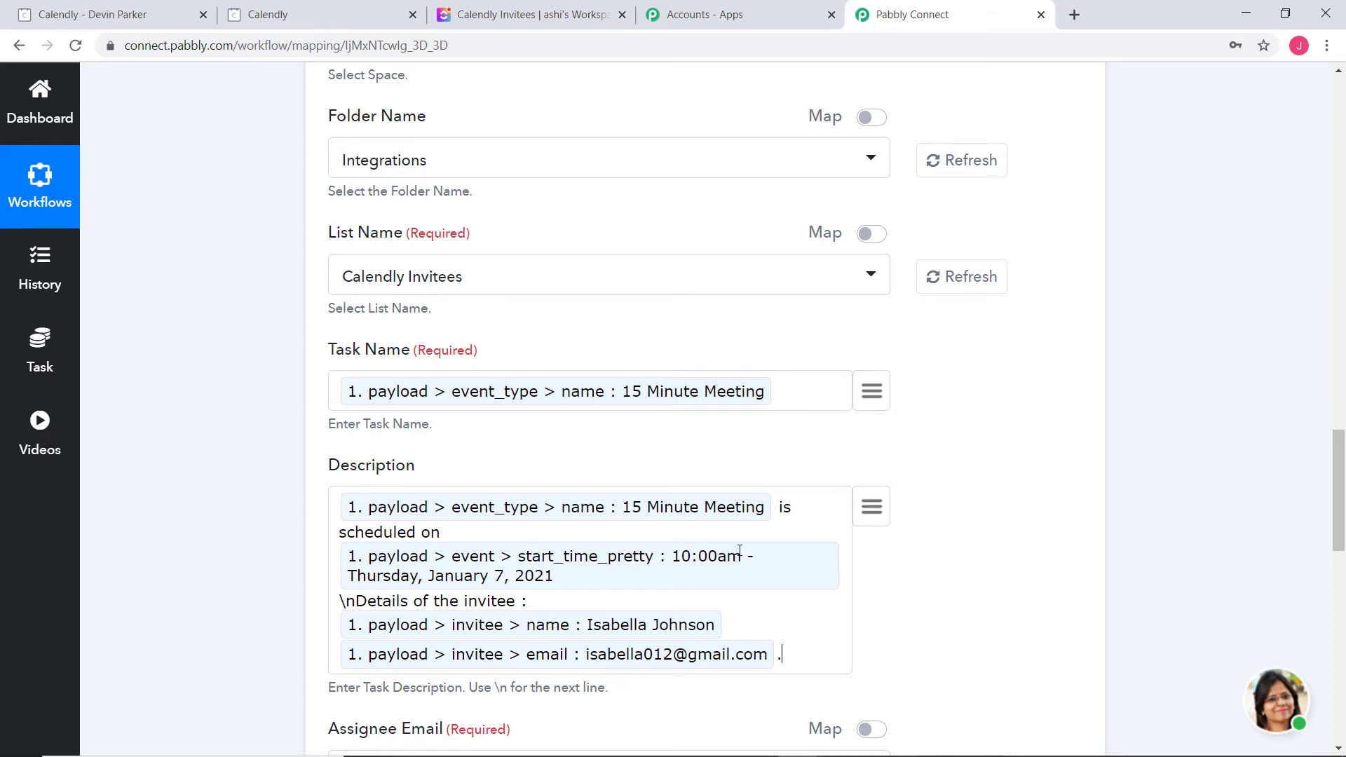
scroll(1137, 509, "down", 7)
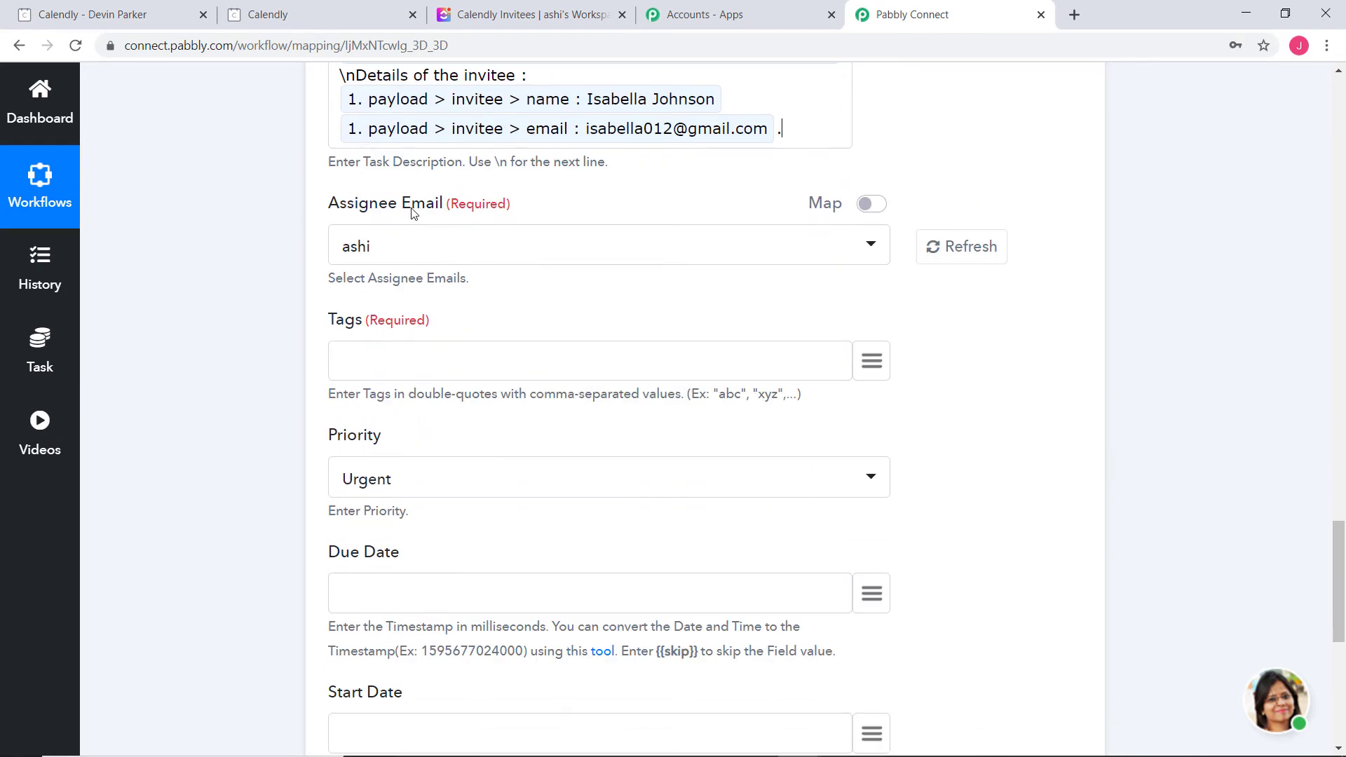
Keep the current assignee, tag the task 'Calendly' and set Priority to High
left_click(425, 246)
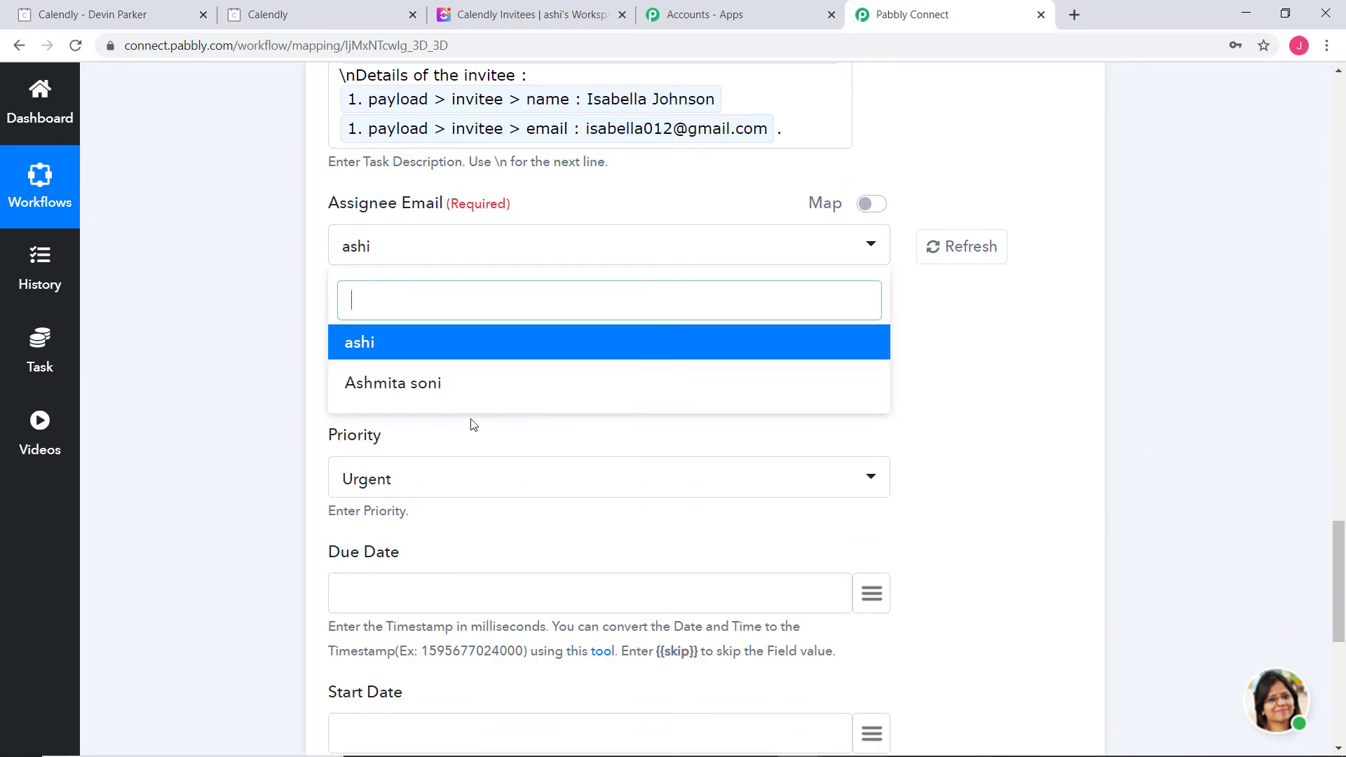
left_click(477, 344)
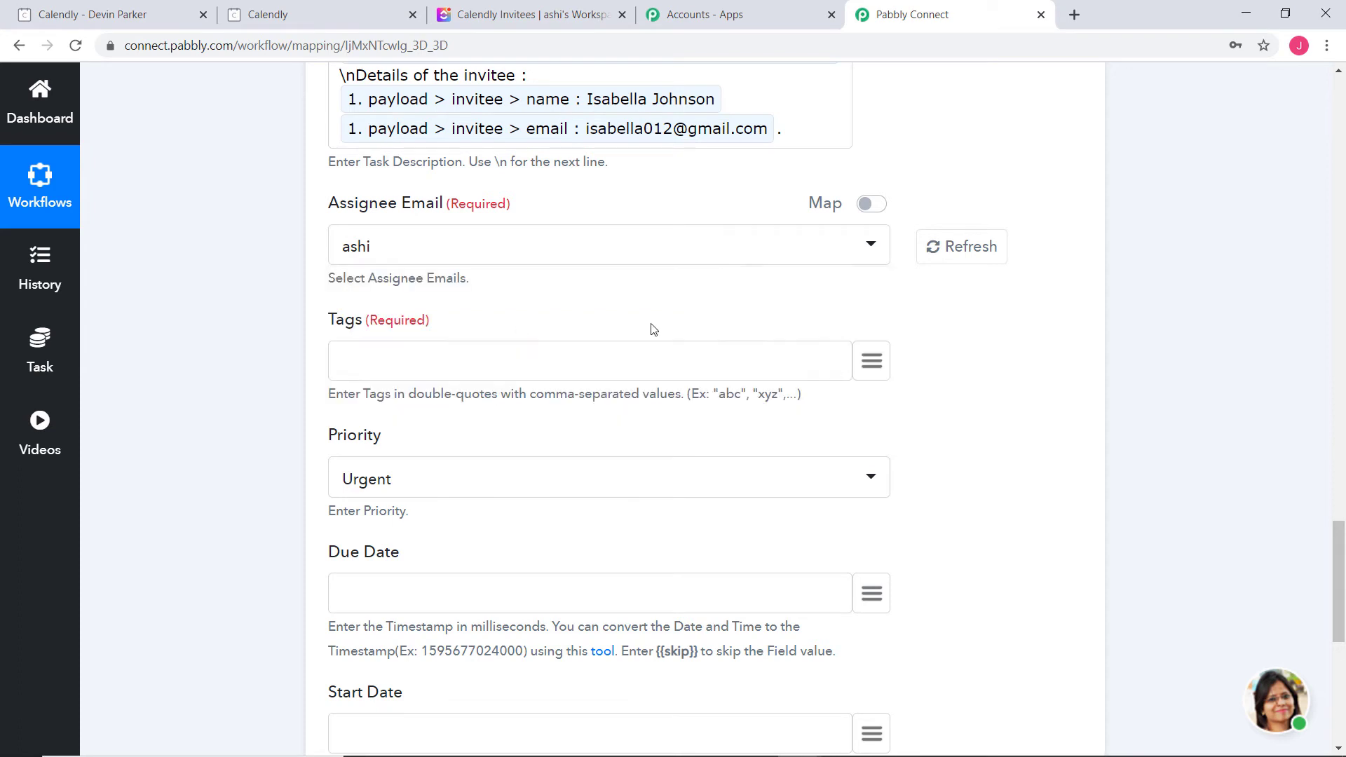
left_click(436, 363)
left_click(479, 483)
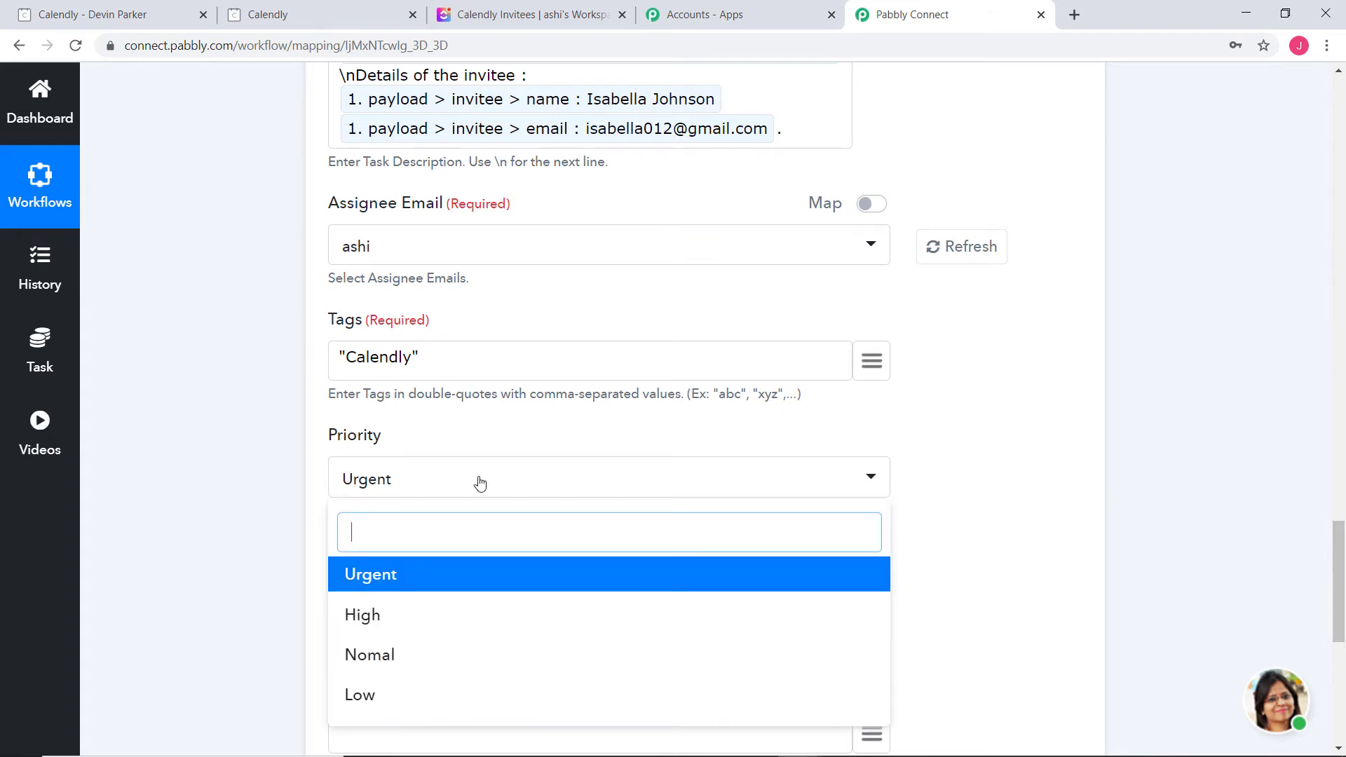
left_click(358, 611)
Leave Due Date and Start Date empty, noting they need millisecond timestamps
scroll(1098, 473, "down", 2)
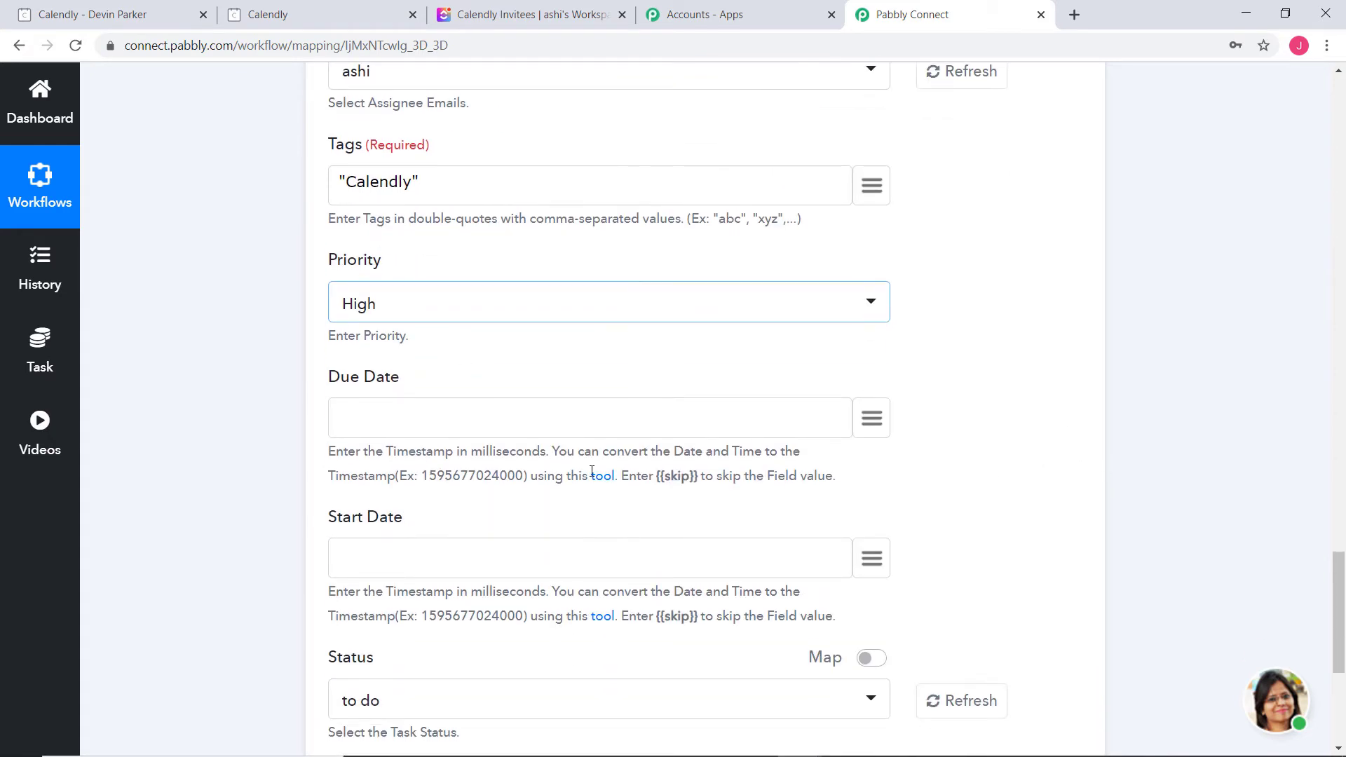
scroll(257, 191, "down", 2)
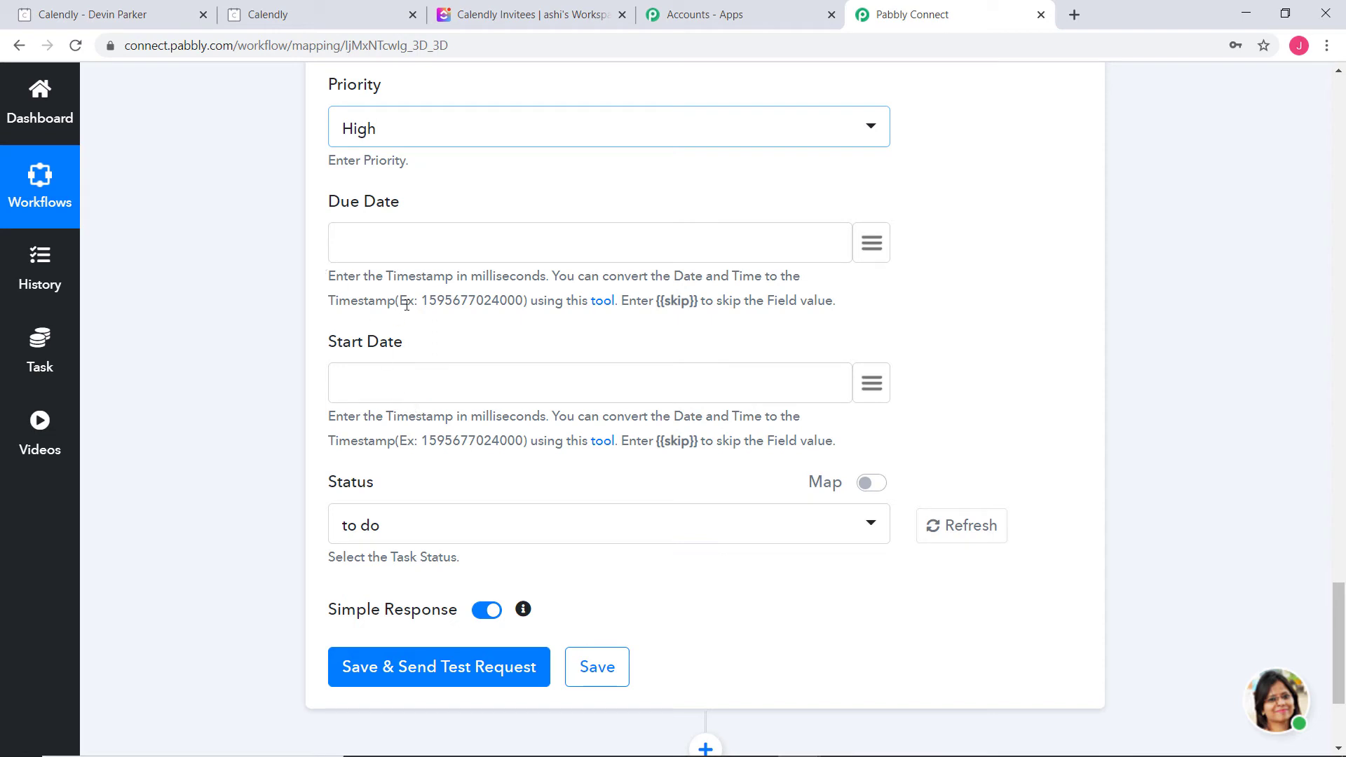
left_click_drag(386, 276, 558, 278)
left_click(635, 294)
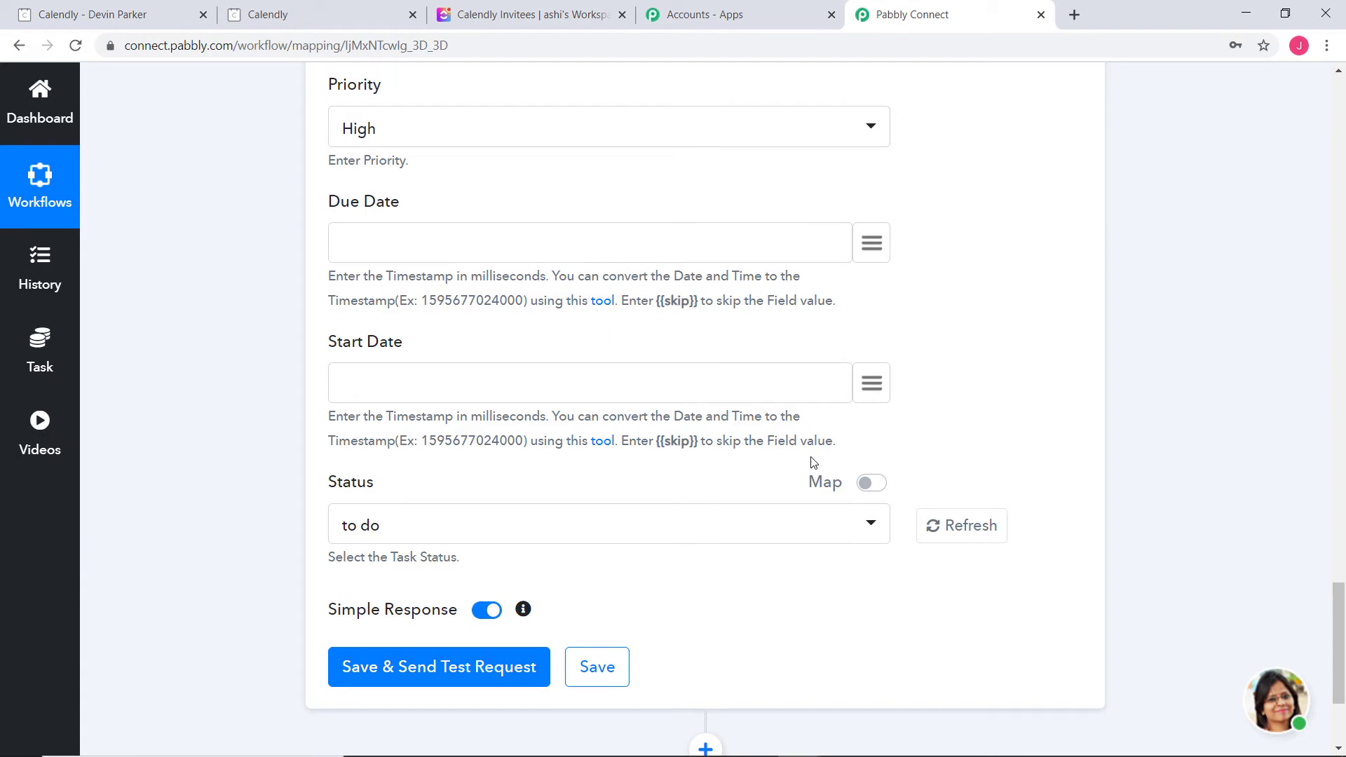
scroll(1191, 477, "up", 20)
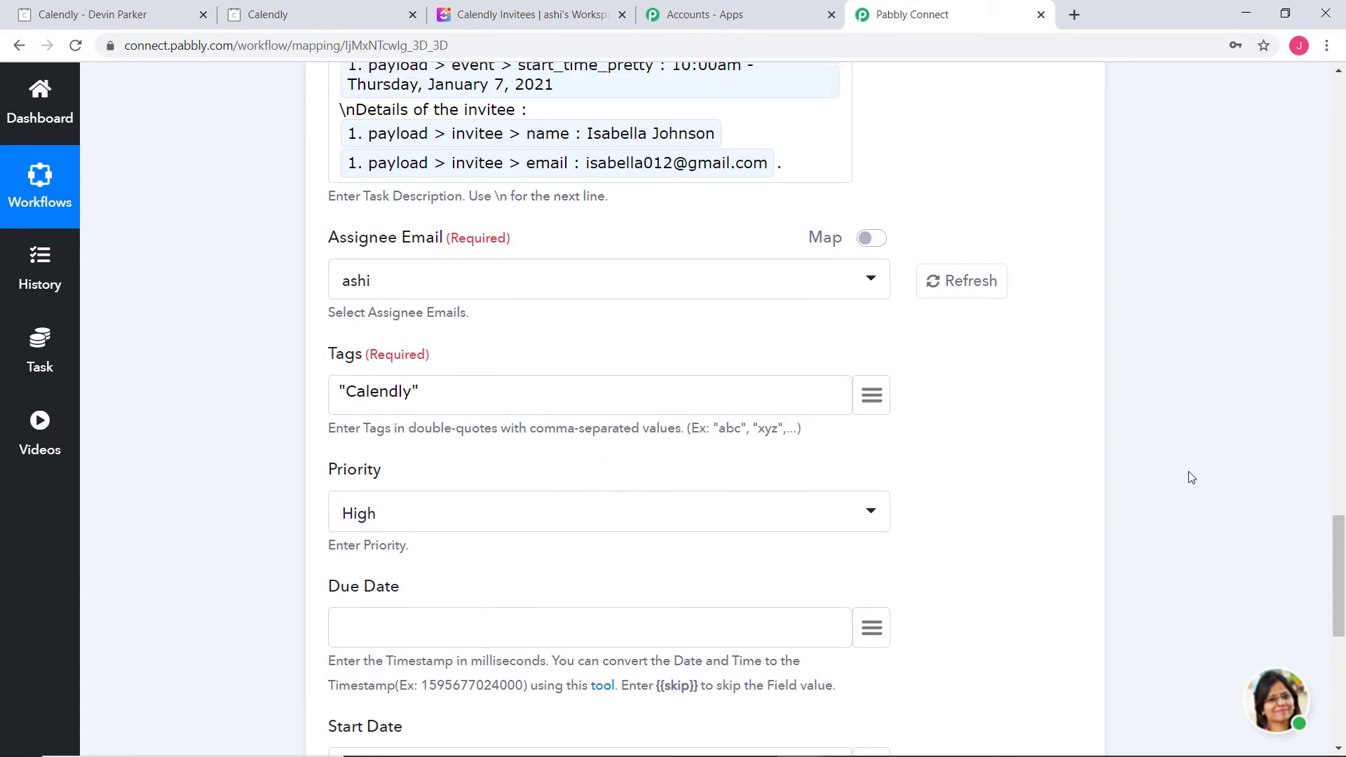
scroll(1192, 477, "up", 1)
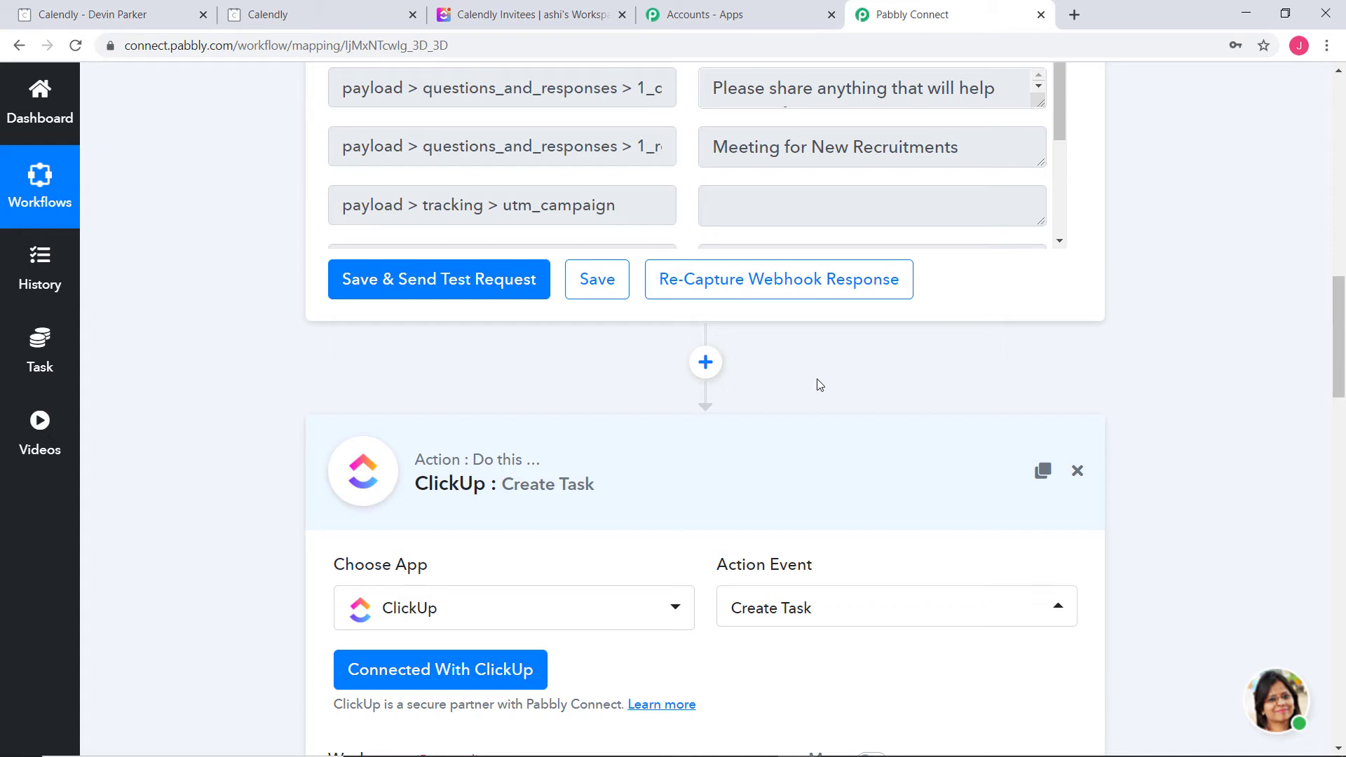
Insert a connected Date/Time Formatter step with Format Date Only before the ClickUp action
left_click(705, 363)
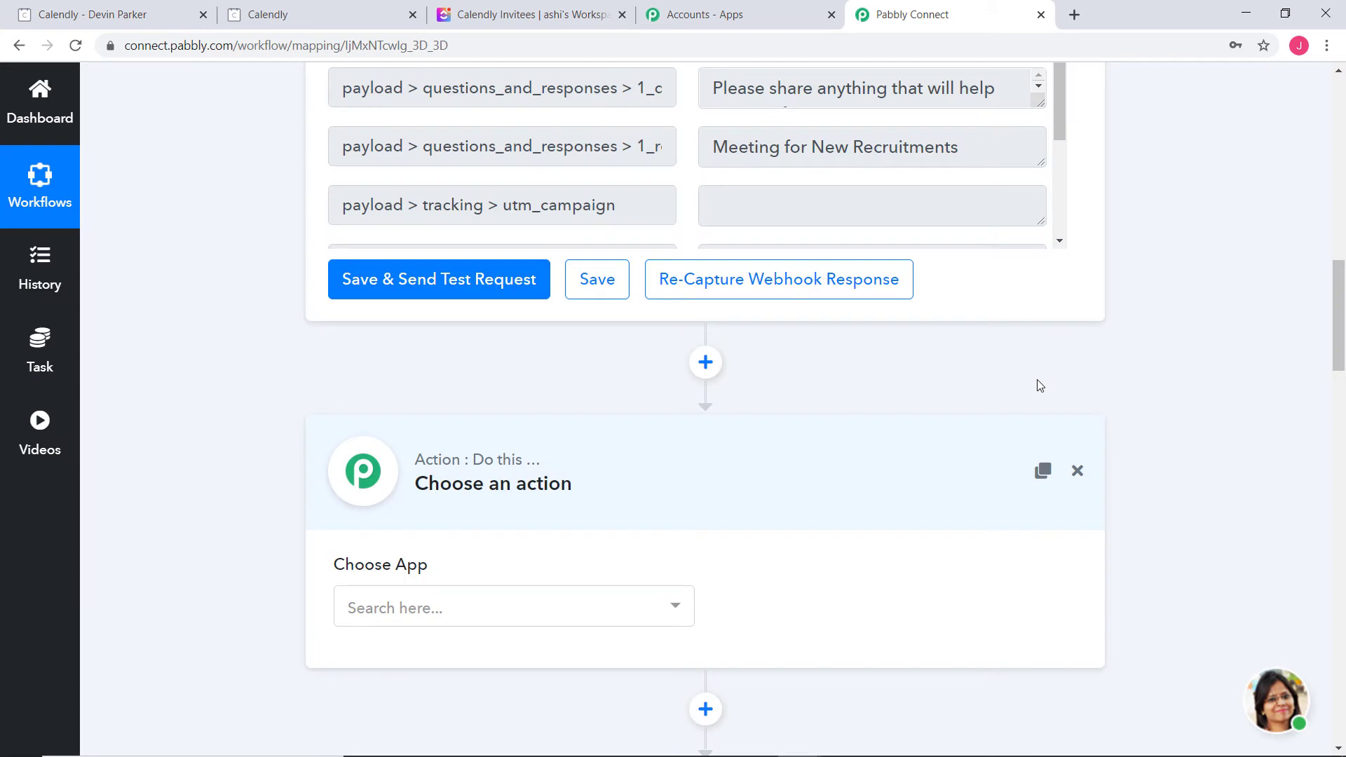
left_click(590, 622)
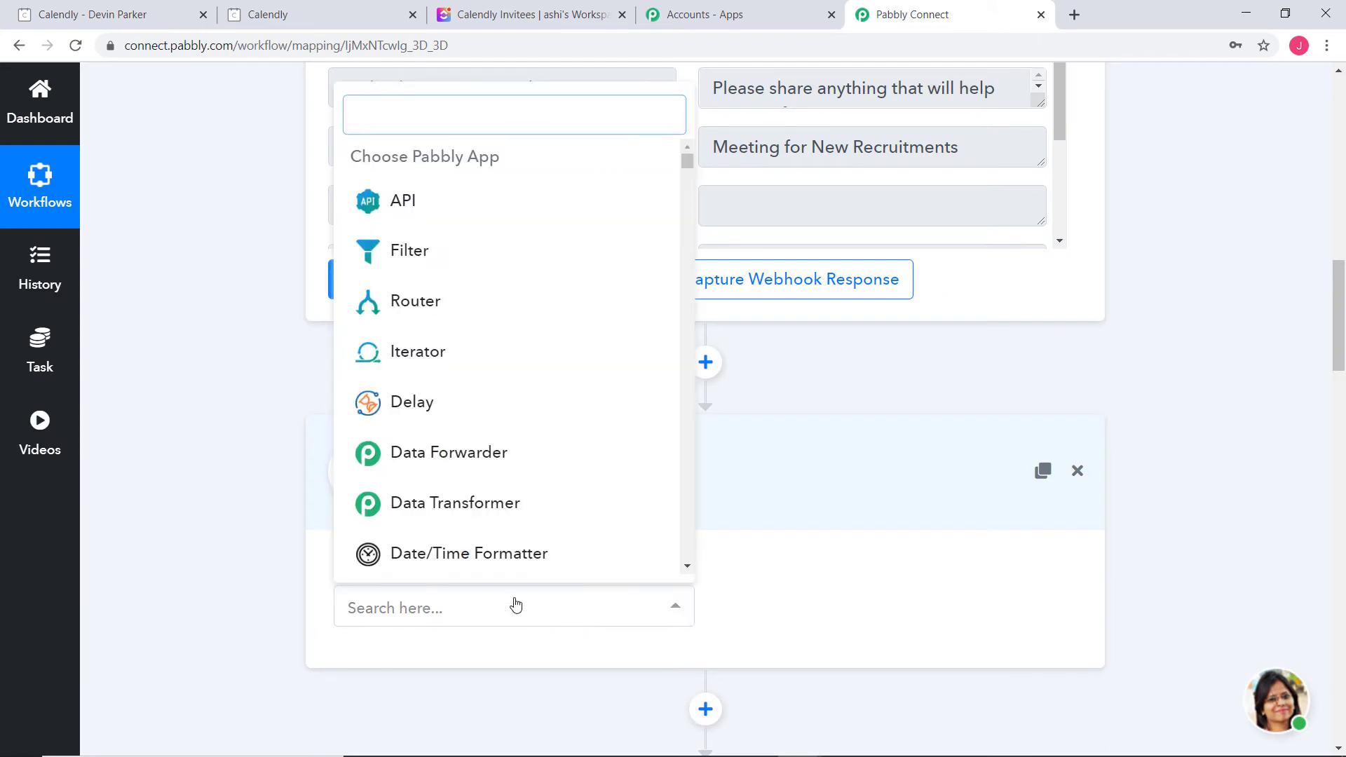
left_click(509, 555)
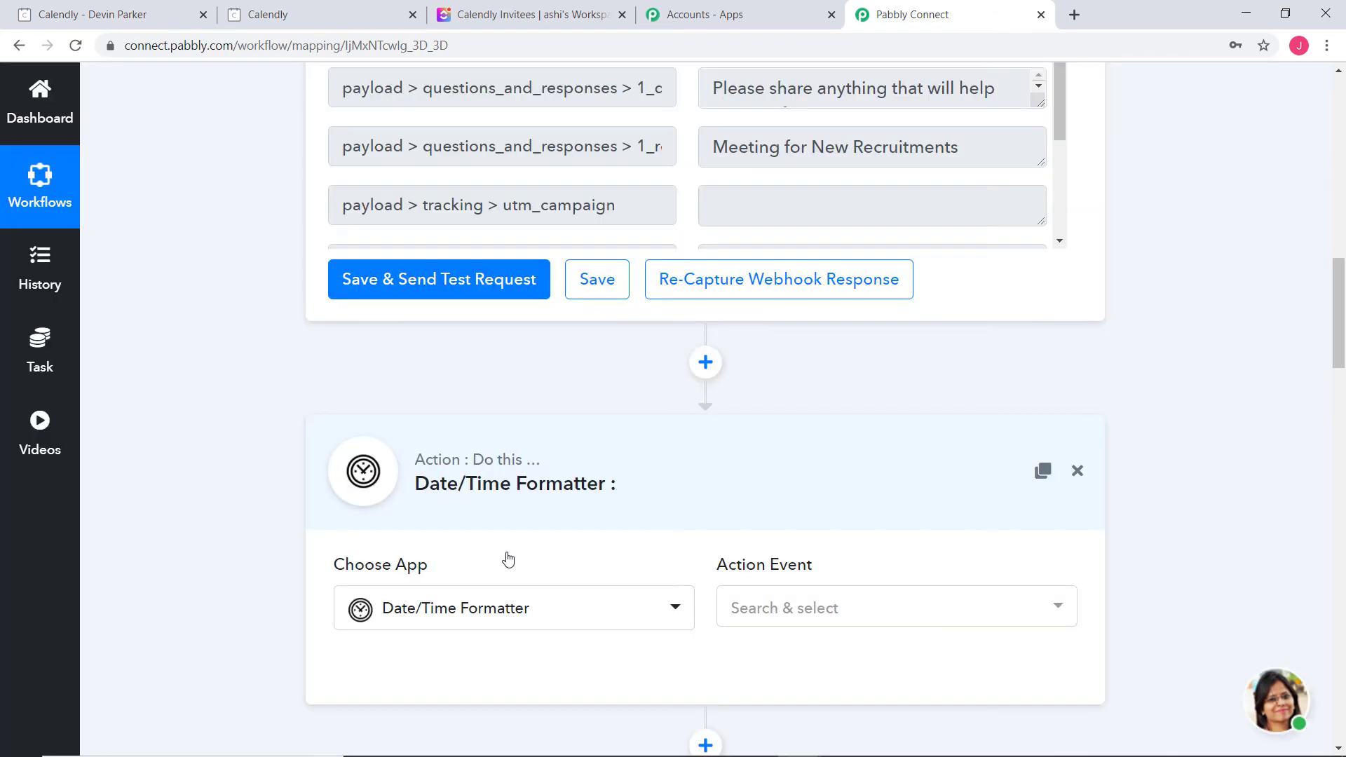
left_click(791, 607)
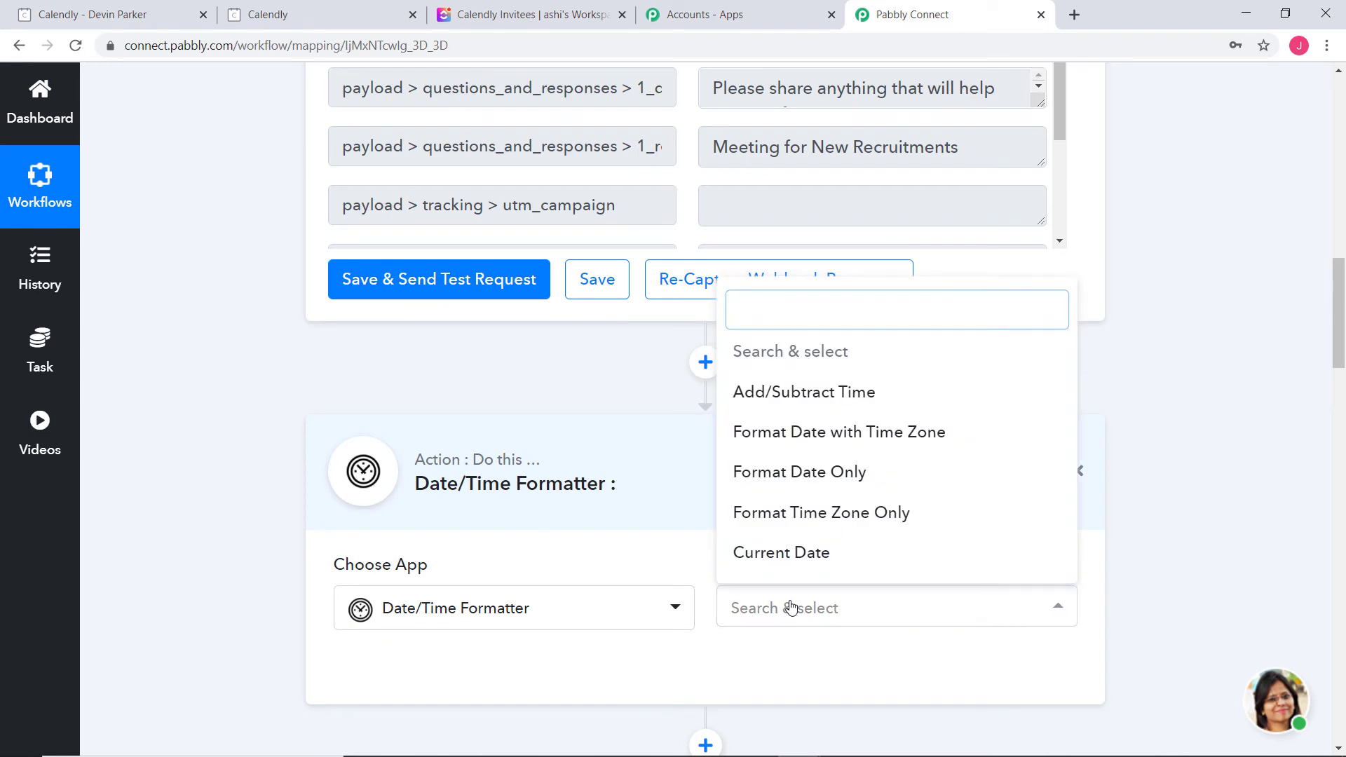
left_click(806, 471)
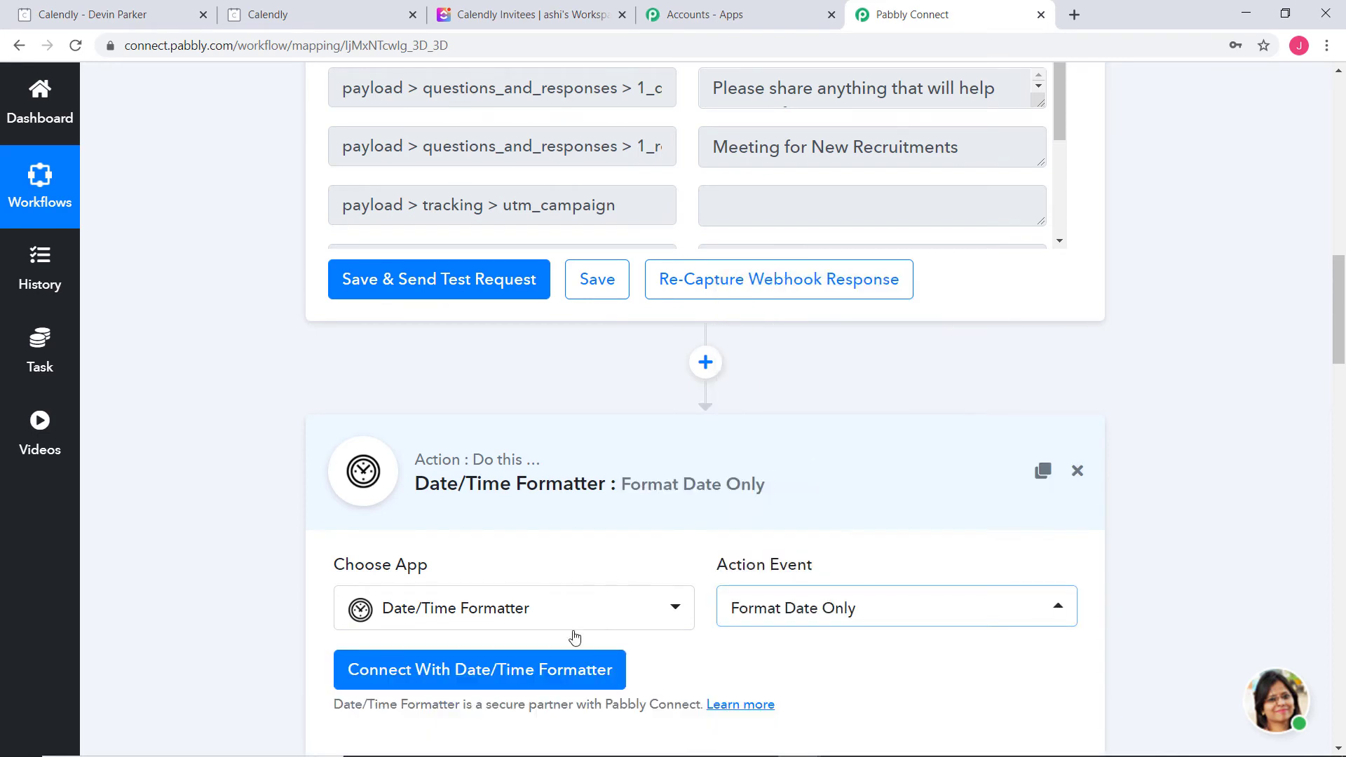
left_click(503, 670)
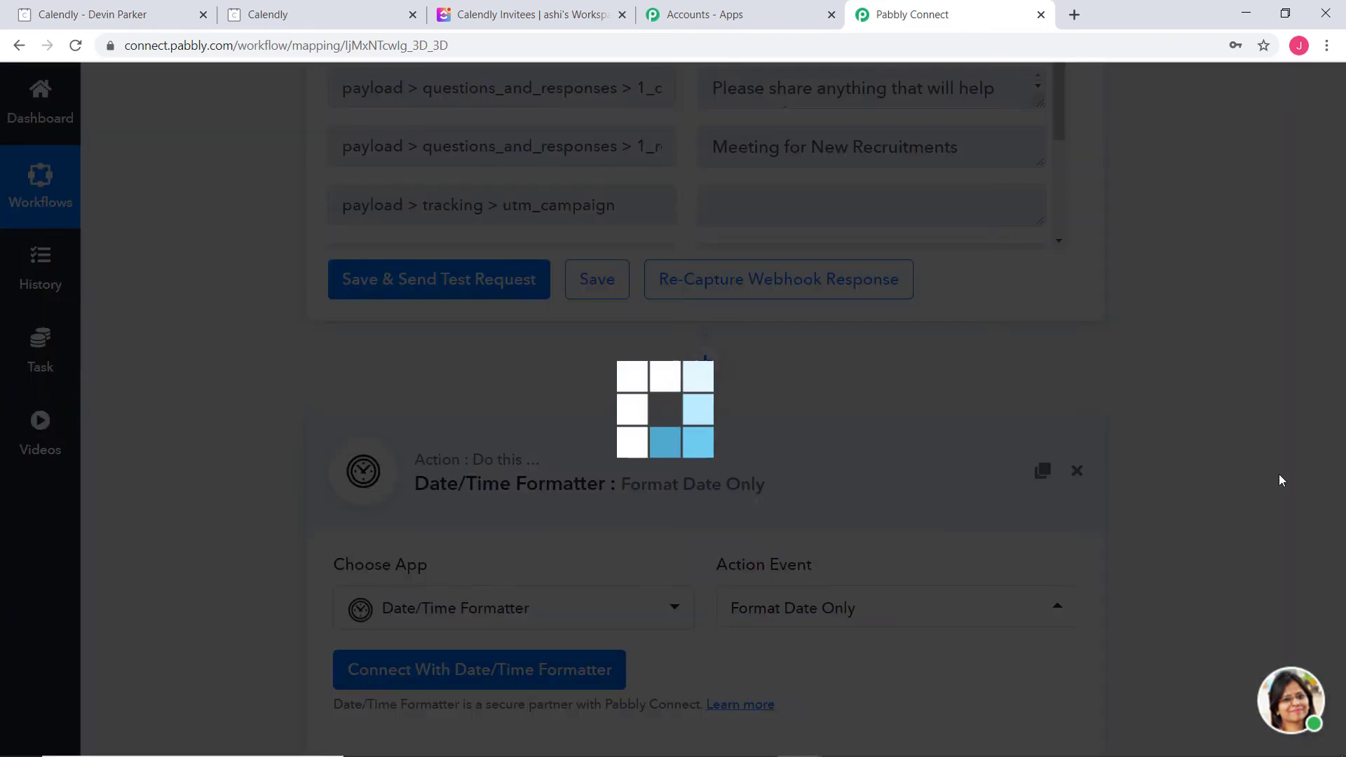
scroll(841, 386, "down", 7)
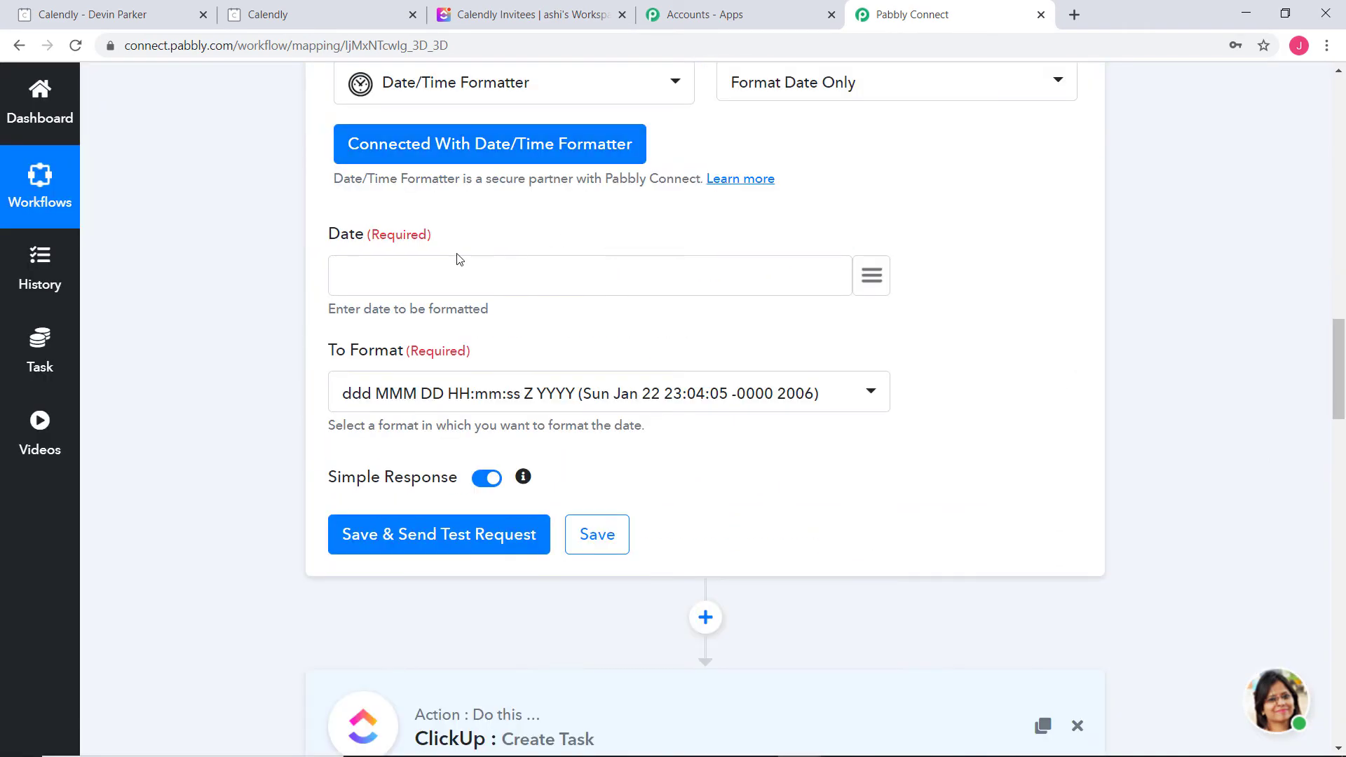
Map invitee_start_time into Date and choose Timestamp as the output format
left_click(871, 275)
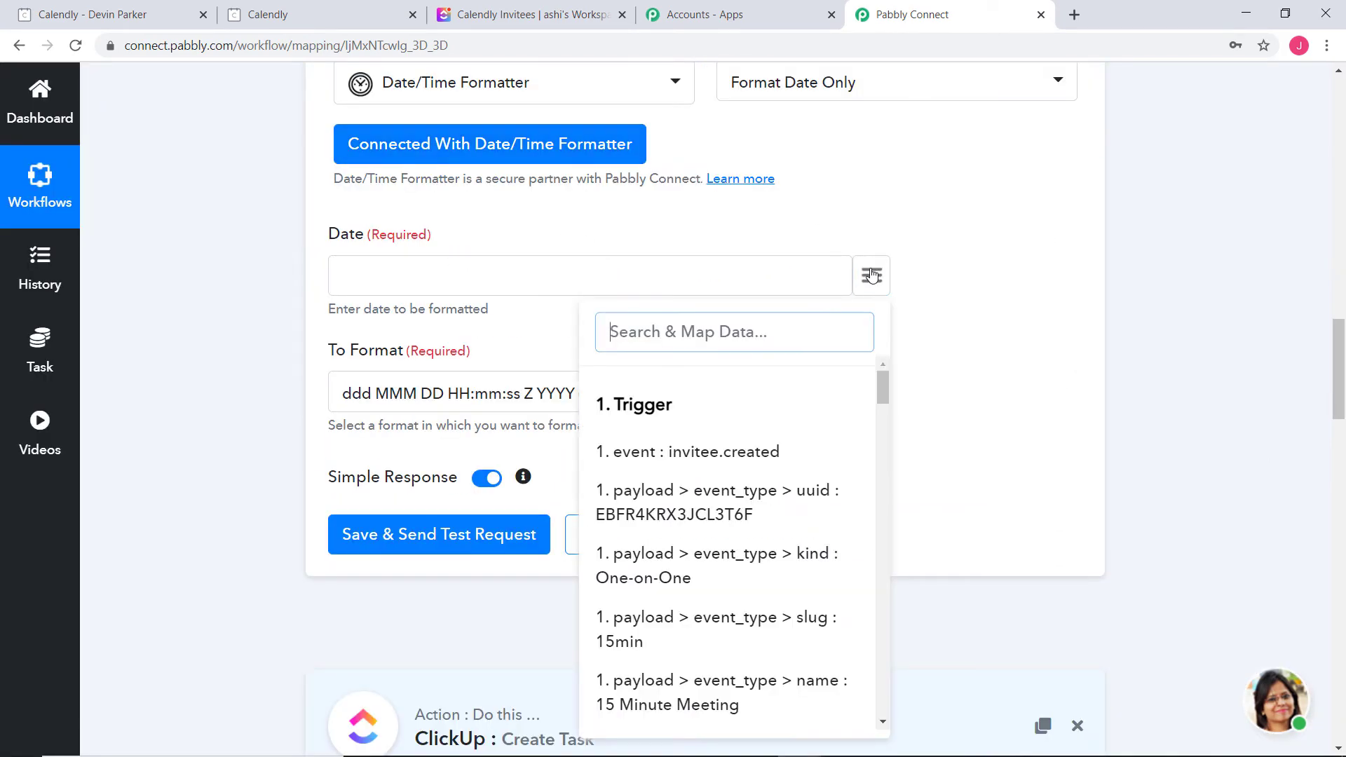
scroll(795, 493, "down", 5)
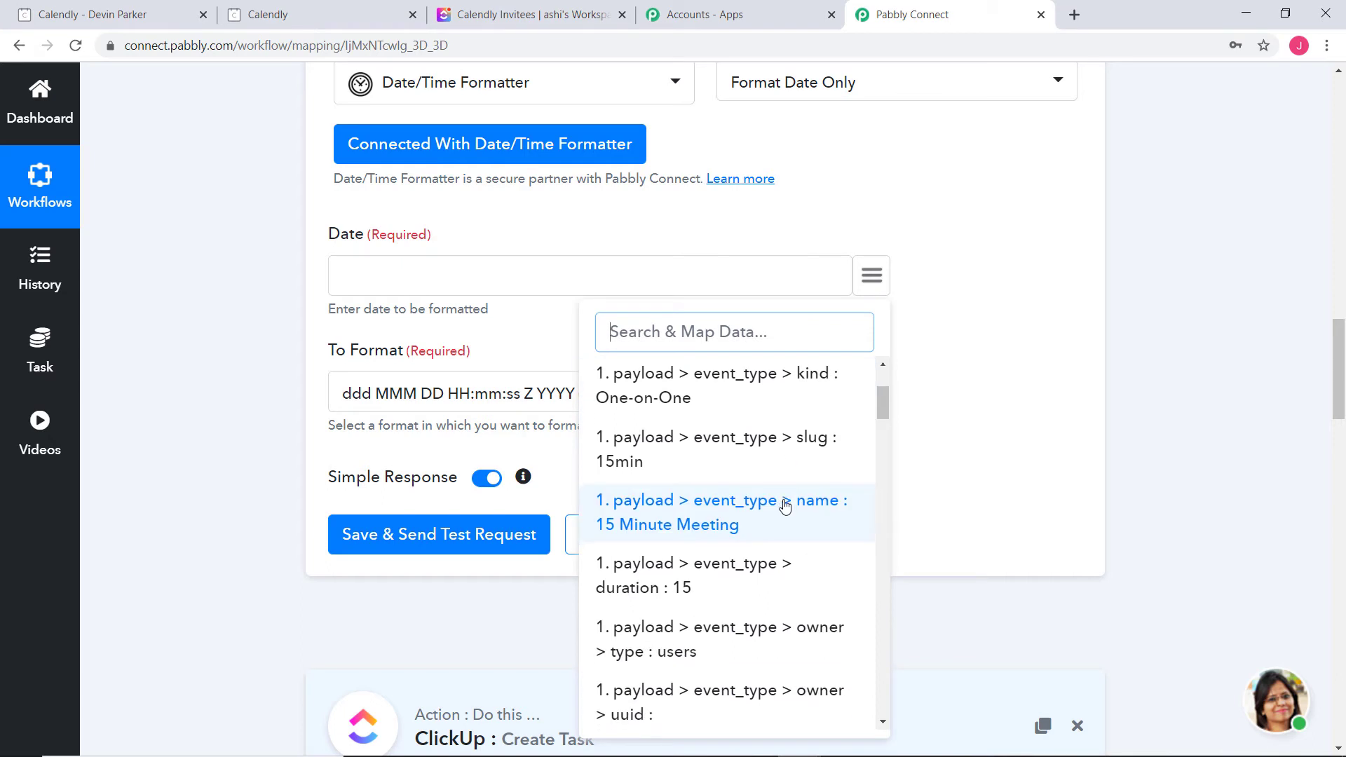
scroll(784, 507, "down", 8)
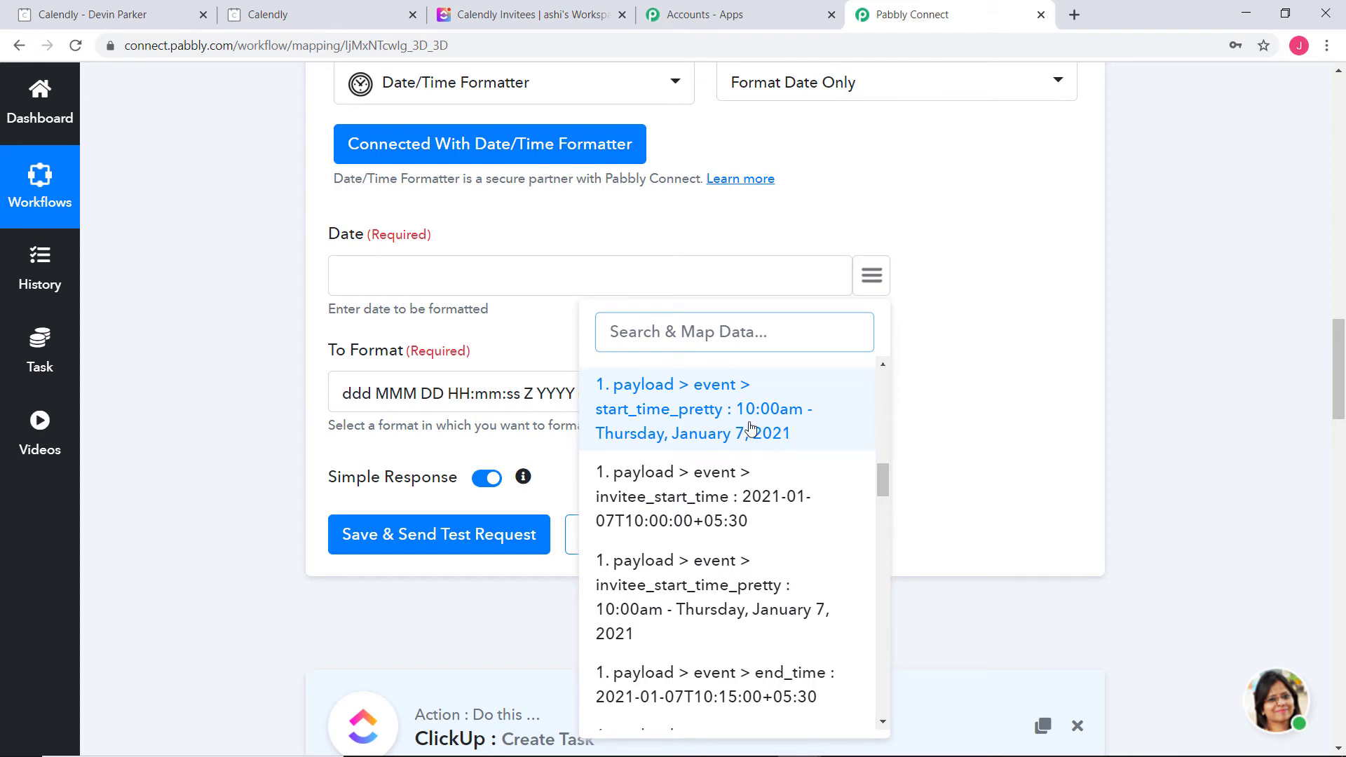
left_click(684, 515)
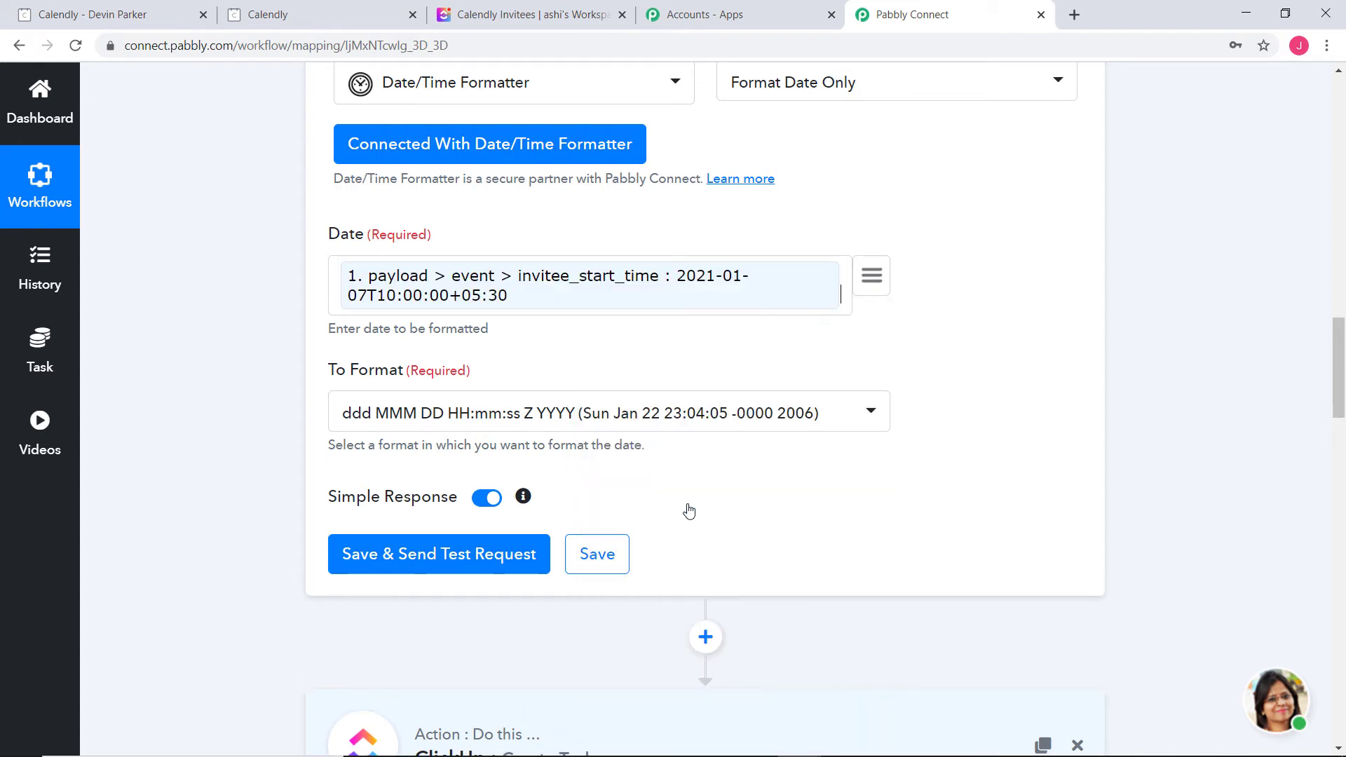
left_click(871, 413)
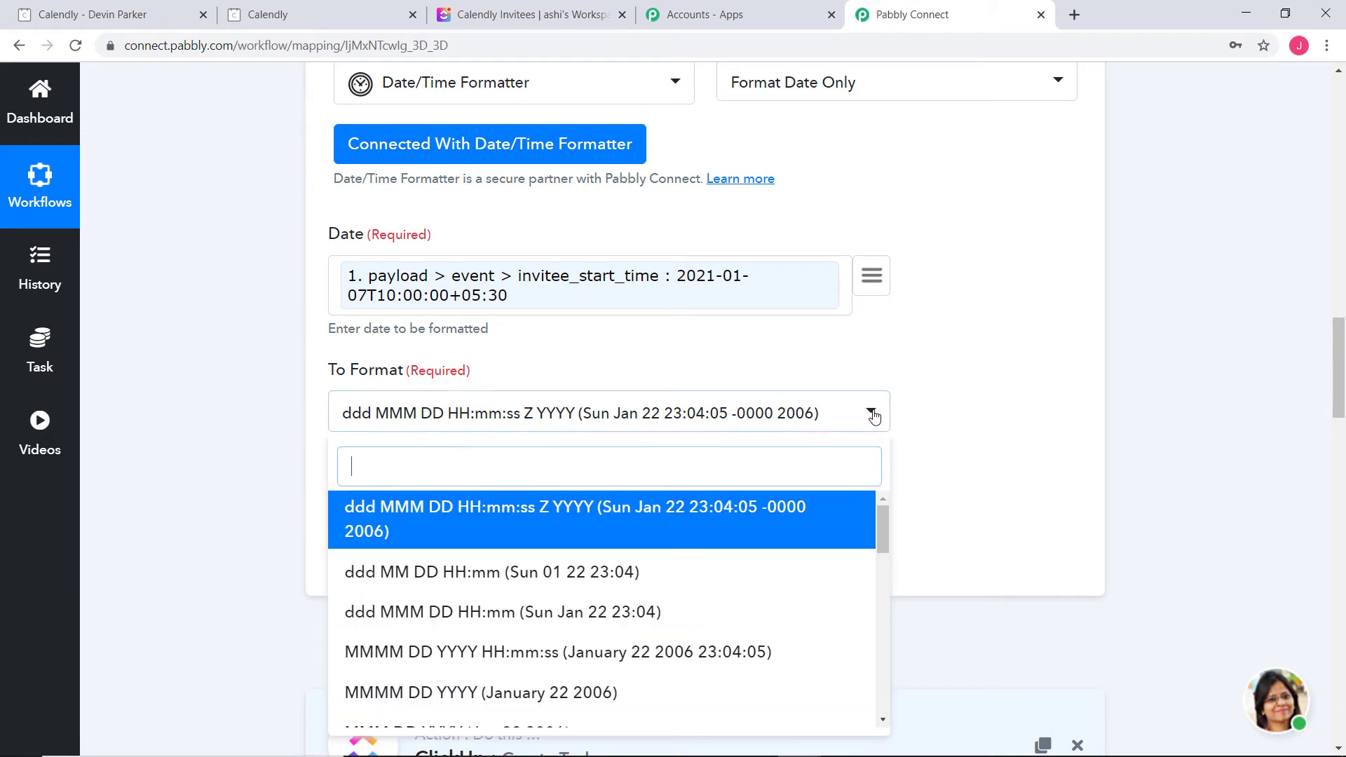
scroll(680, 565, "down", 10)
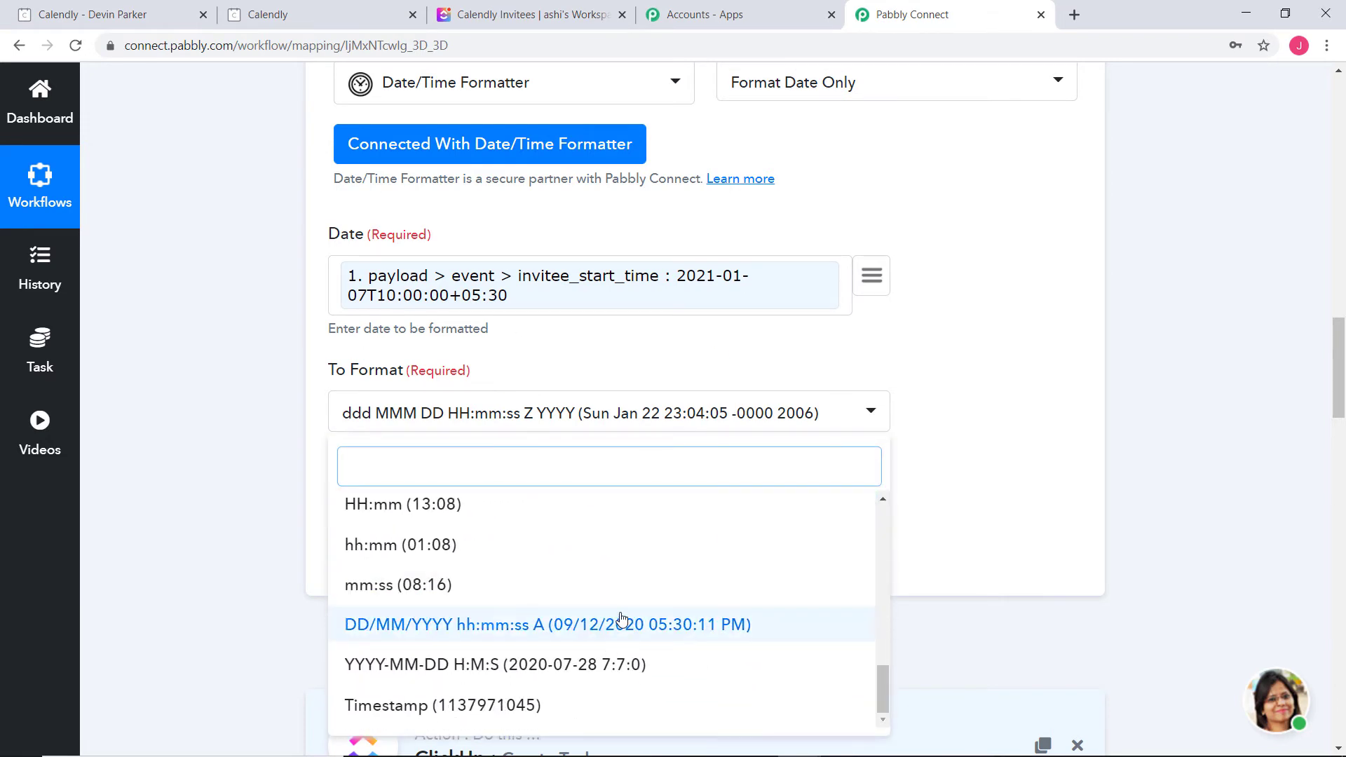
left_click(505, 704)
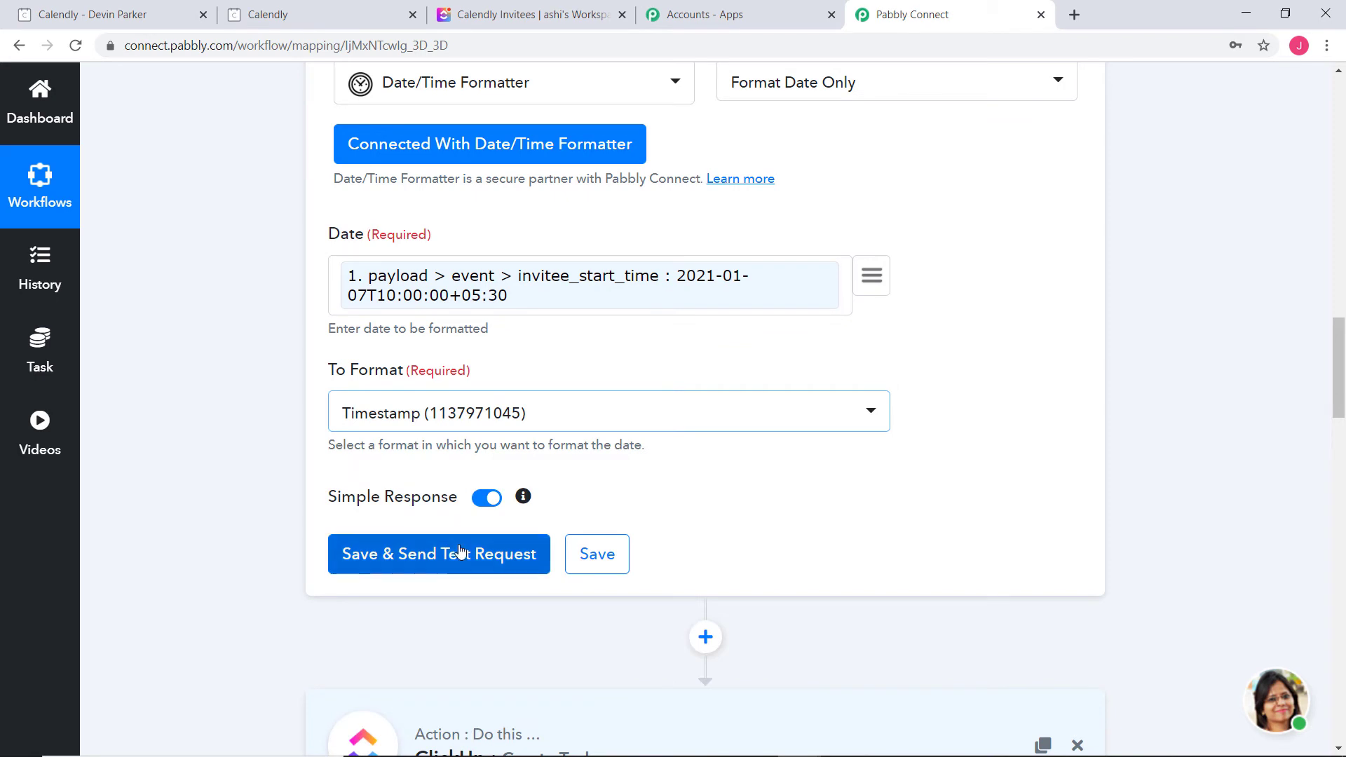
left_click(454, 551)
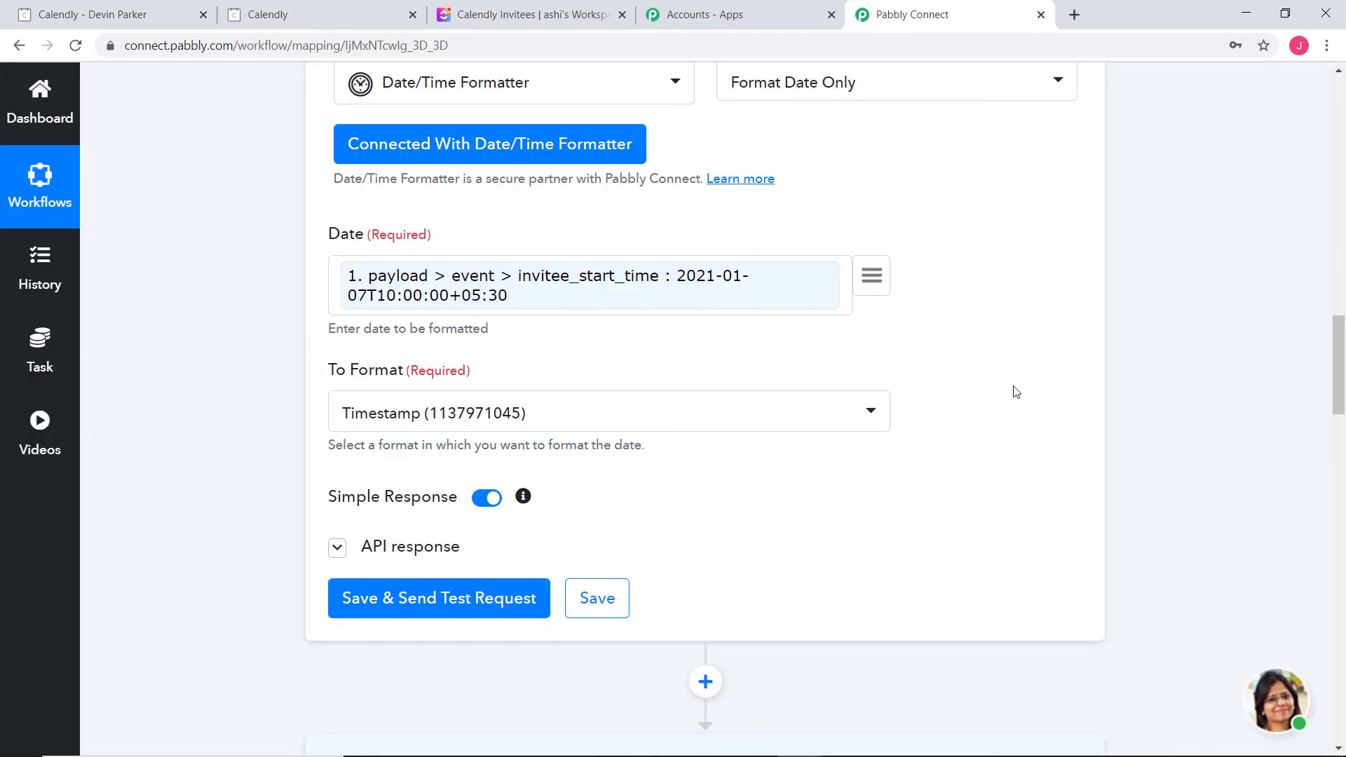
scroll(1012, 390, "down", 5)
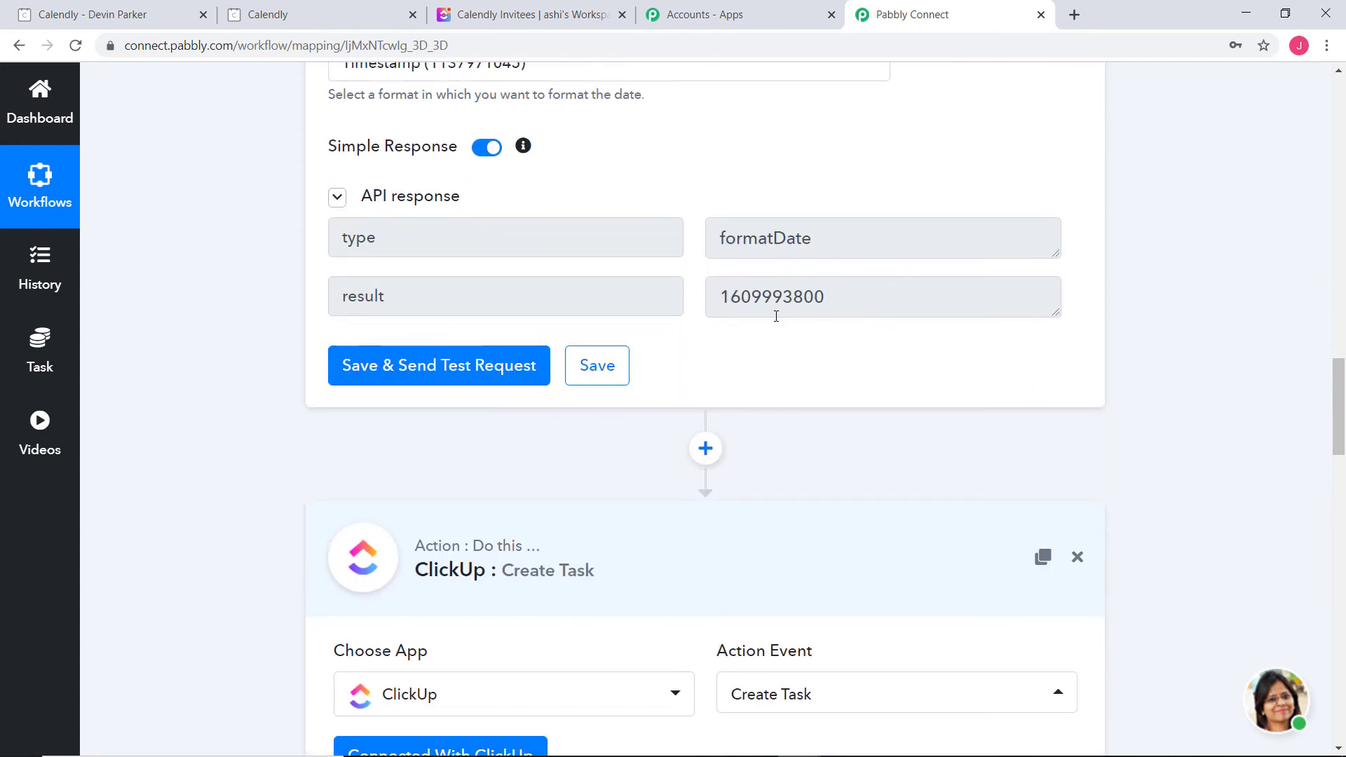
left_click(603, 372)
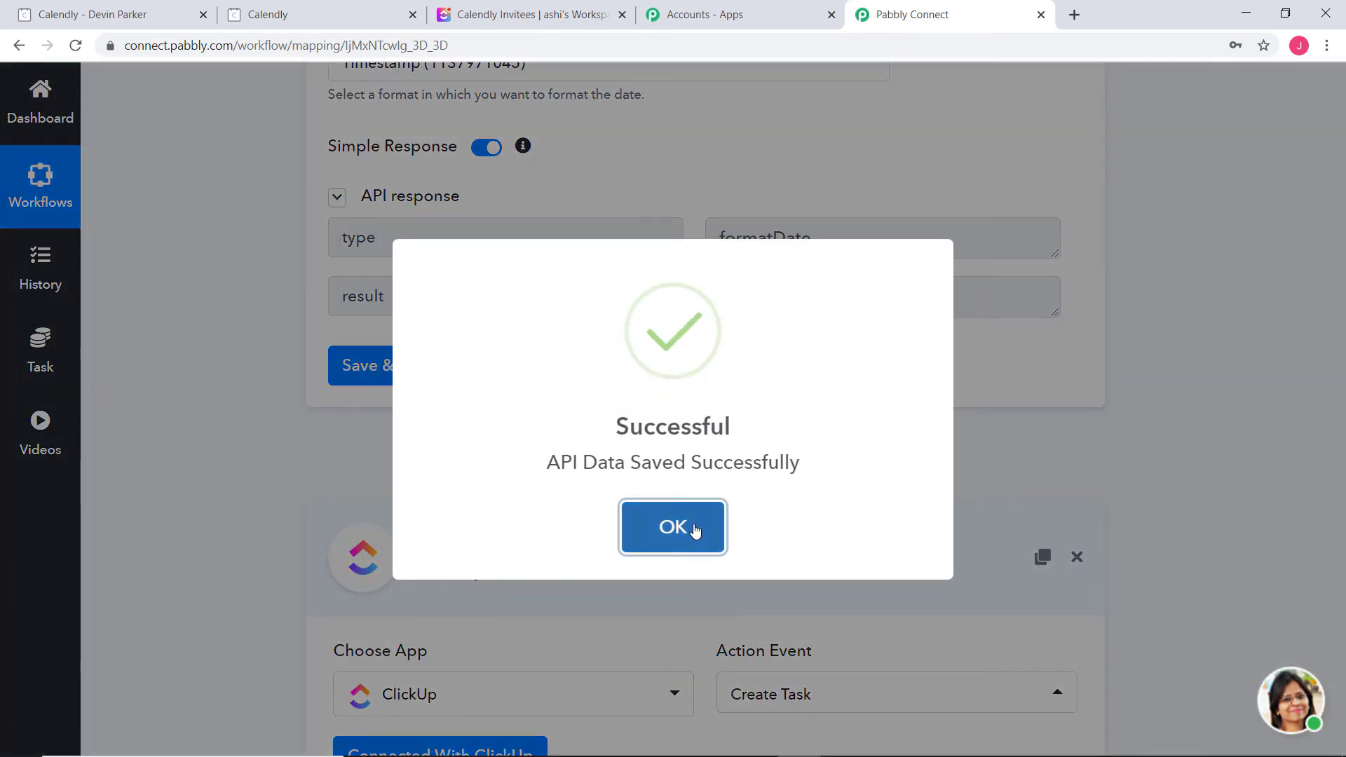
left_click(696, 531)
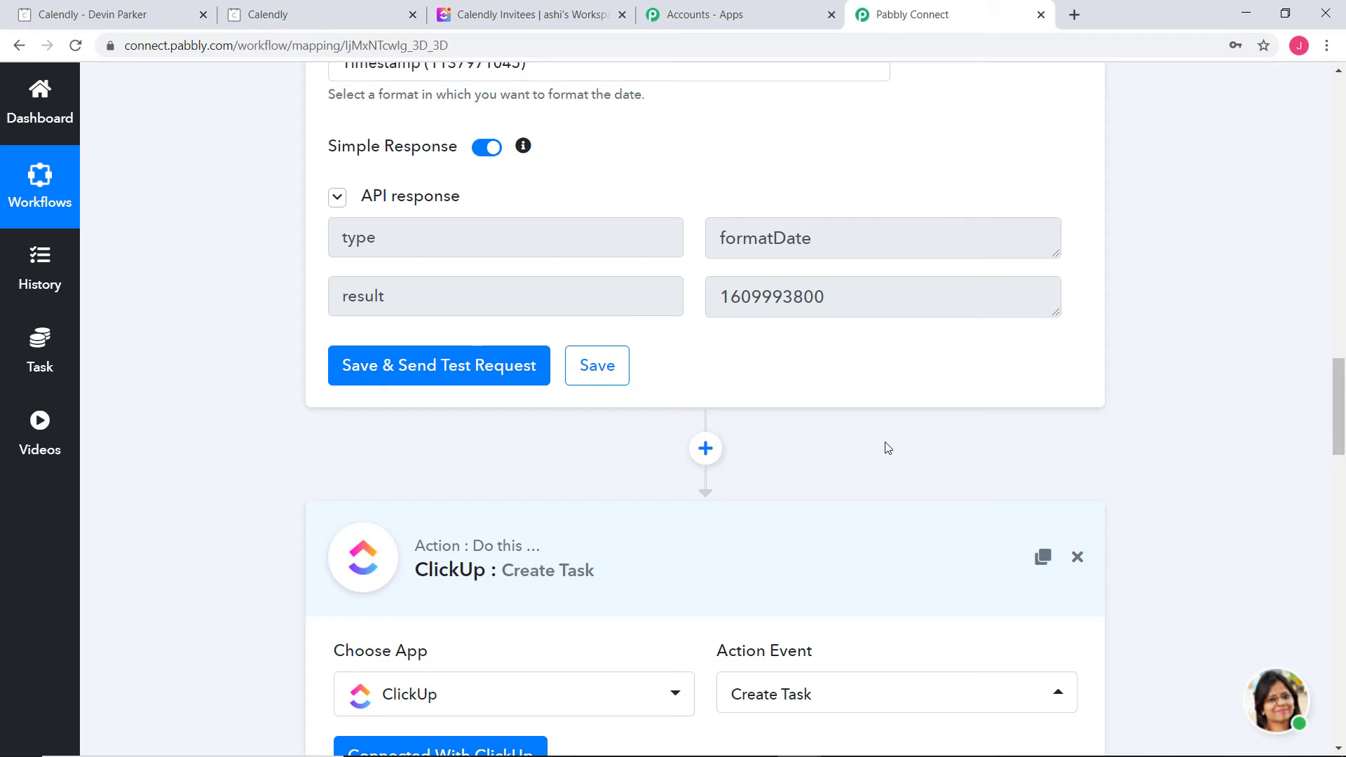
Add a connected Number Formatter step with Perform Math Operation before ClickUp
left_click(707, 449)
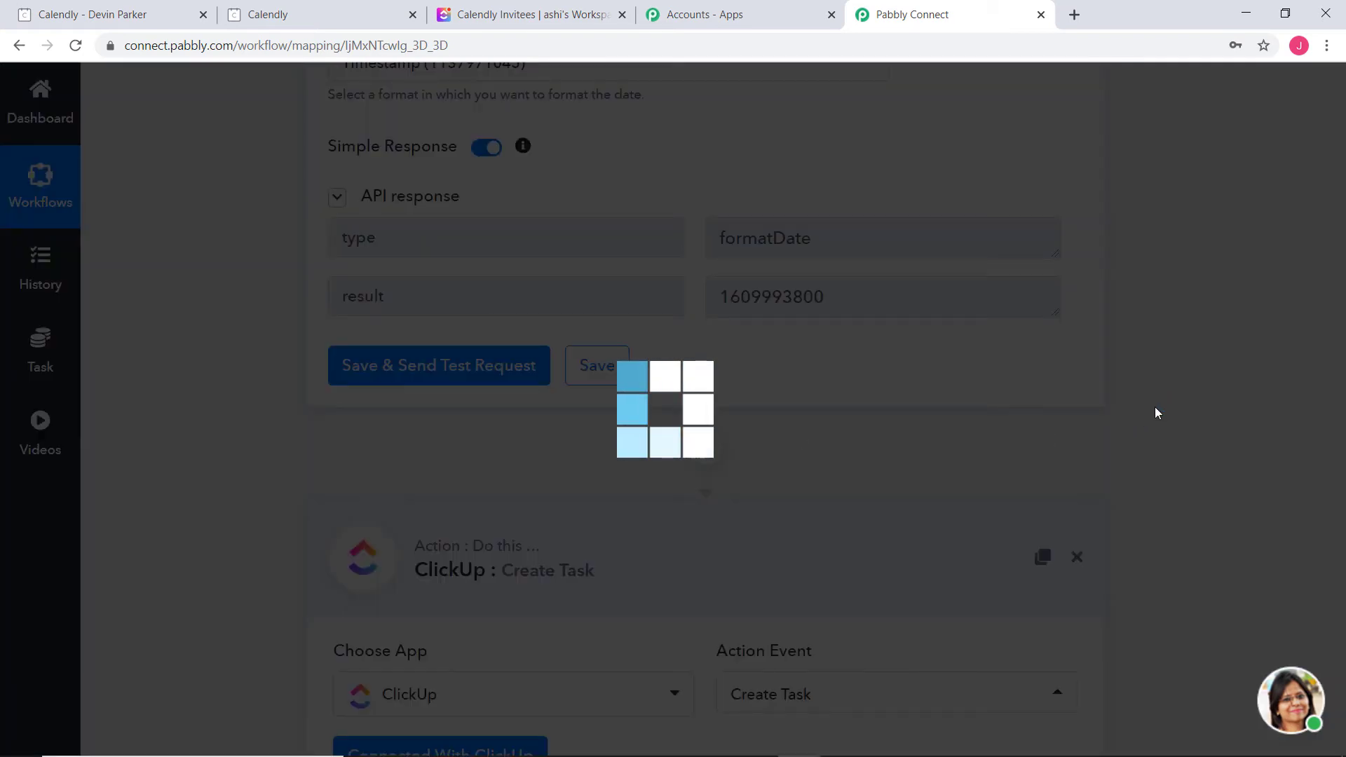
scroll(1136, 415, "down", 2)
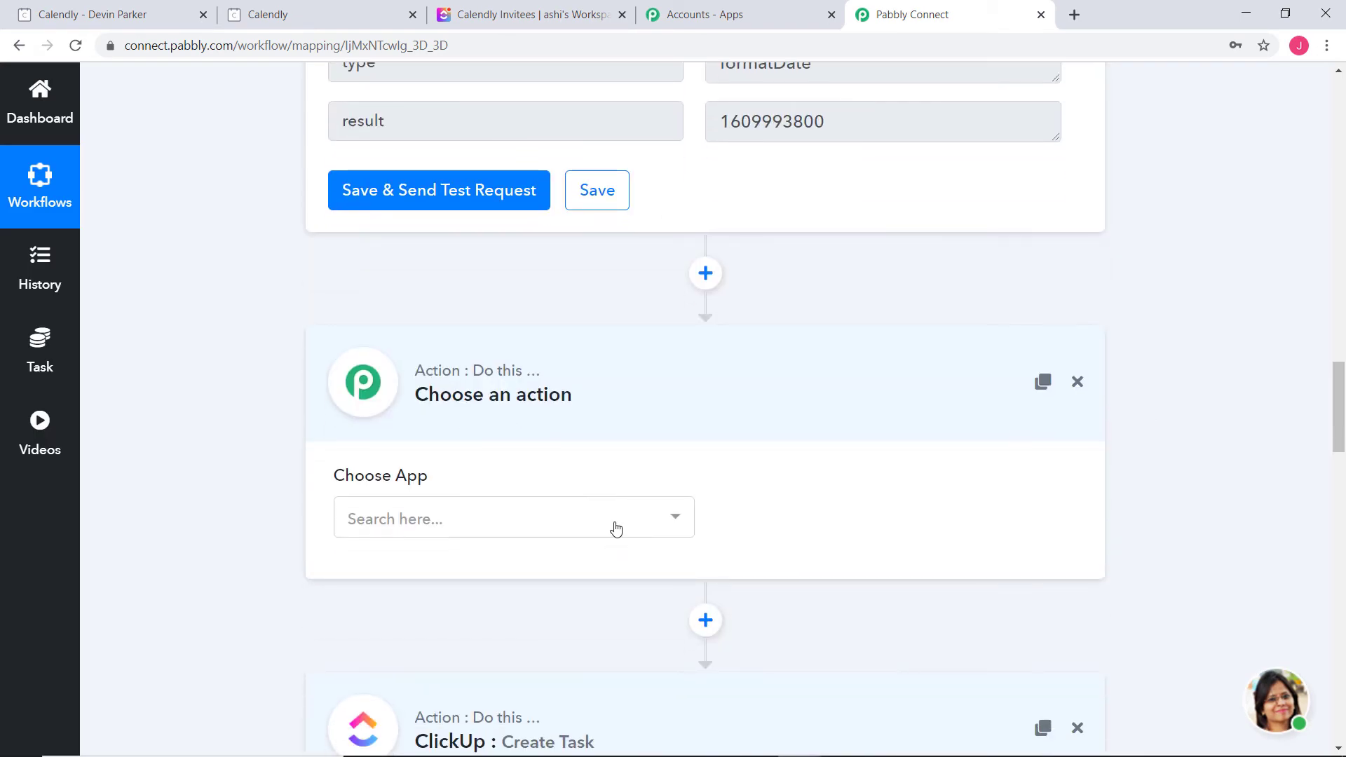
left_click(625, 531)
type("num")
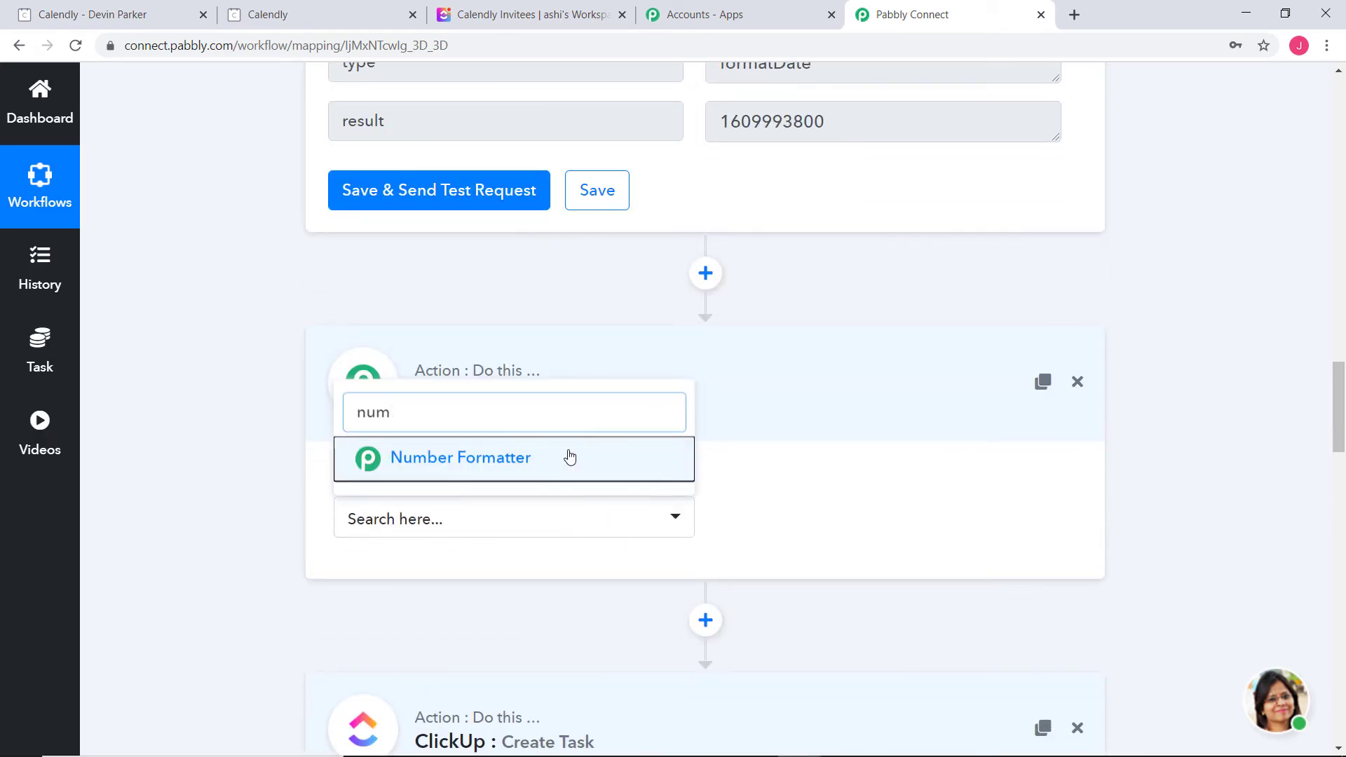
left_click(568, 456)
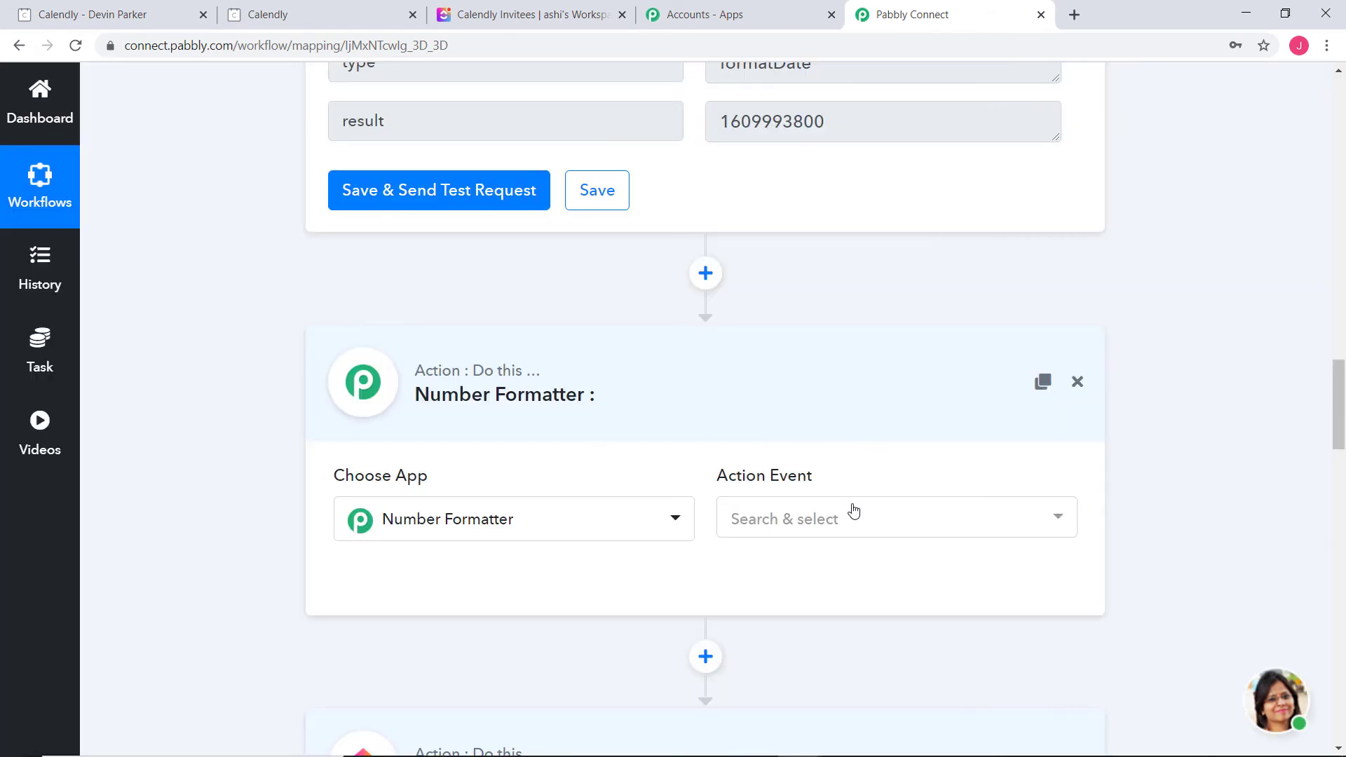
left_click(853, 507)
left_click(884, 331)
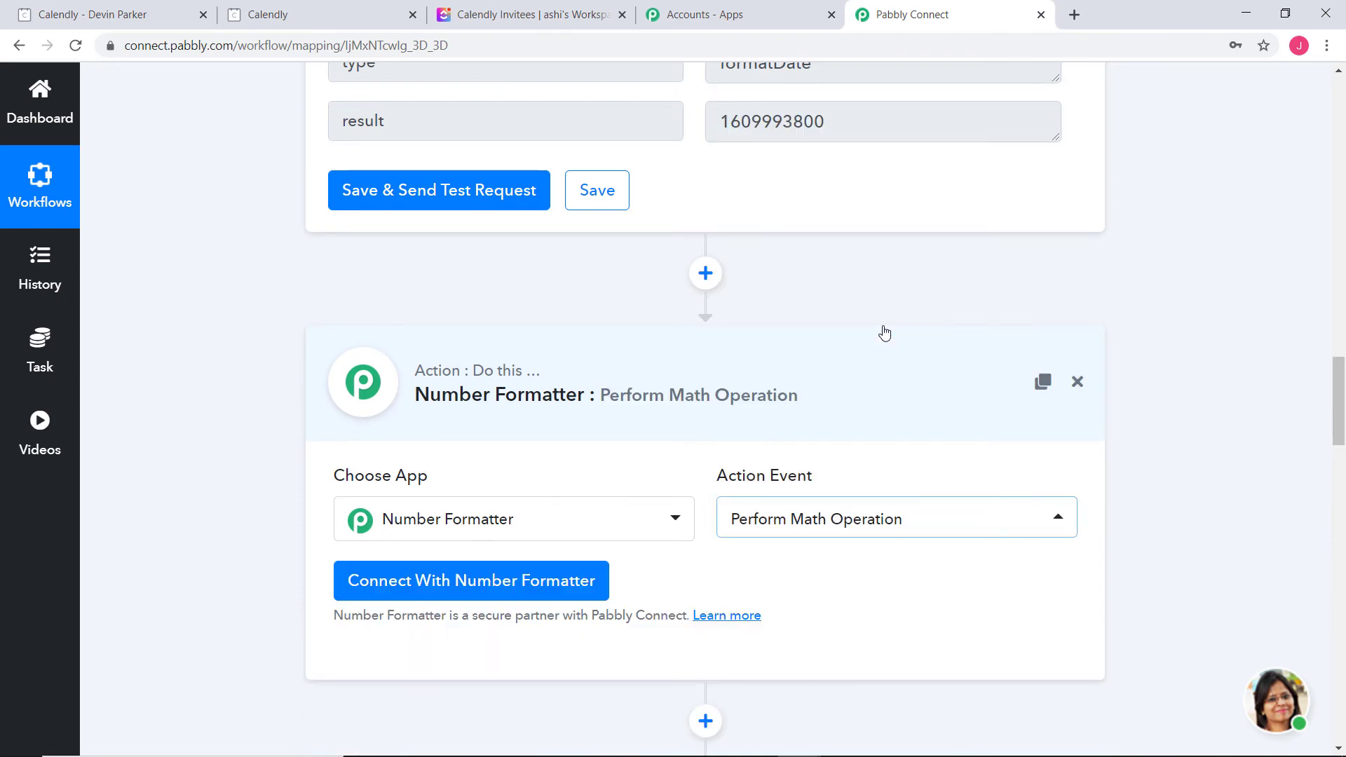
left_click(525, 580)
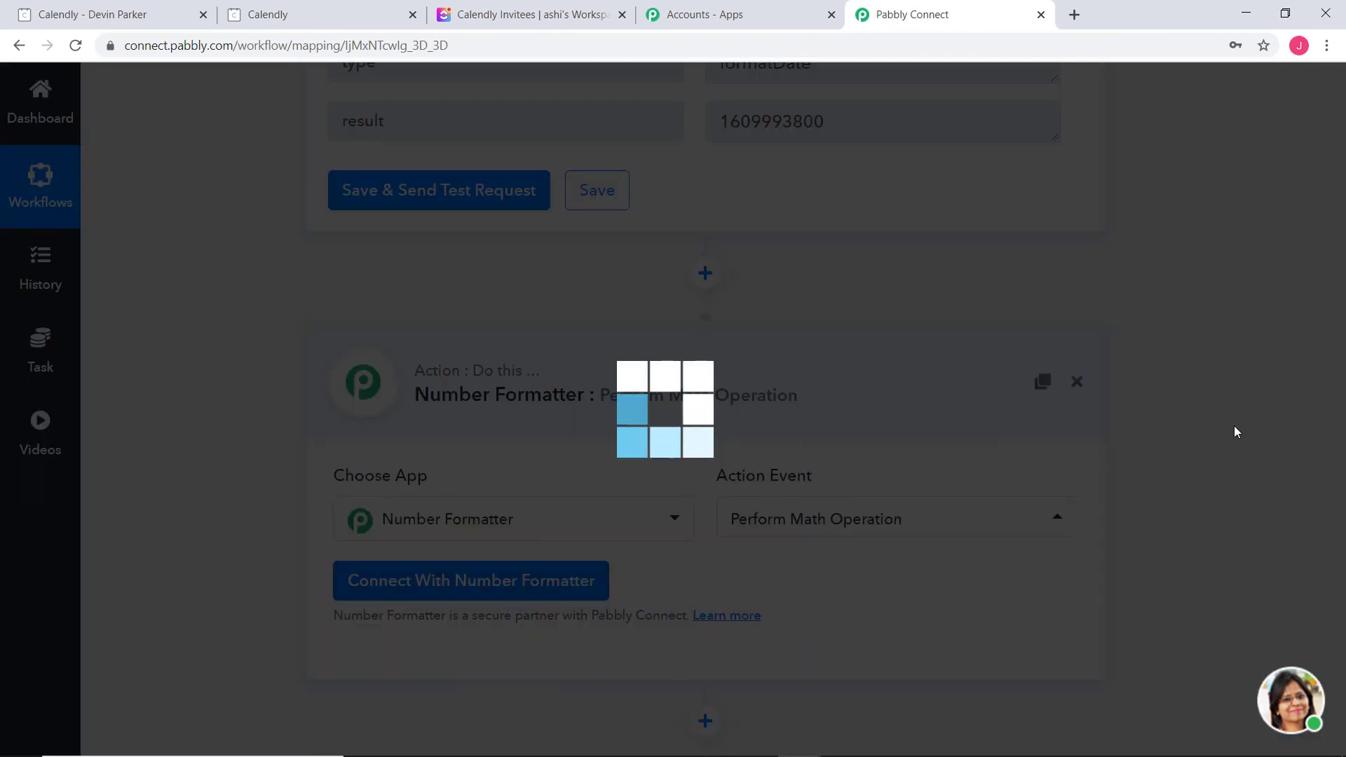
scroll(1109, 396, "down", 5)
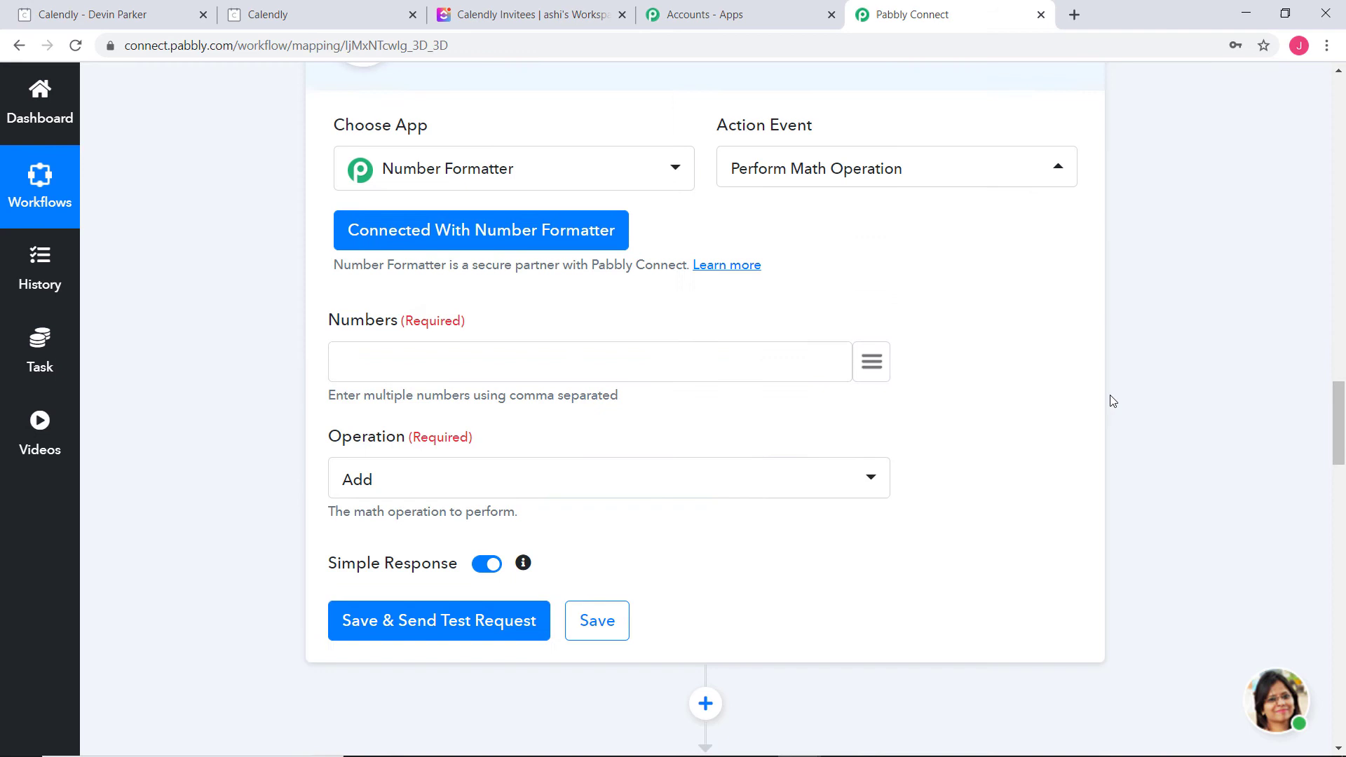
left_click(872, 366)
left_click_drag(959, 465, 959, 705)
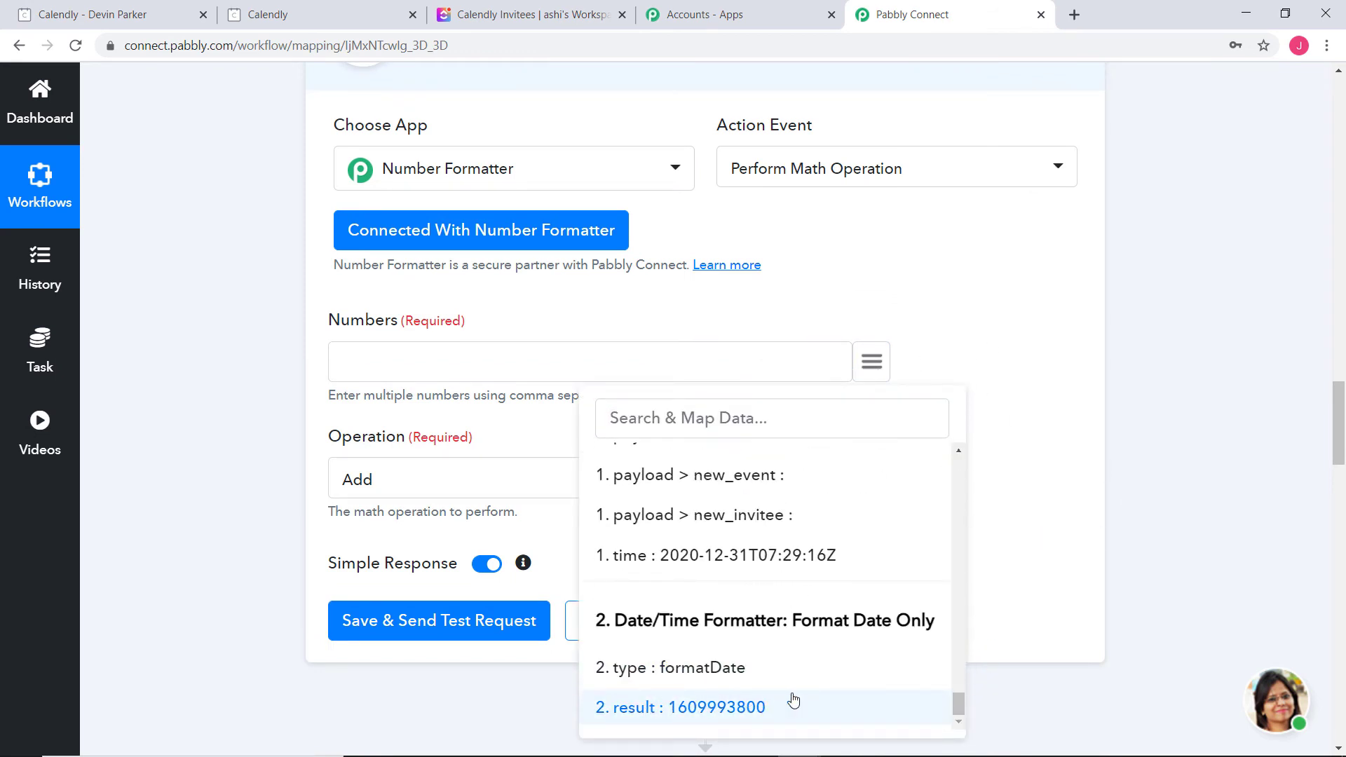
left_click(739, 705)
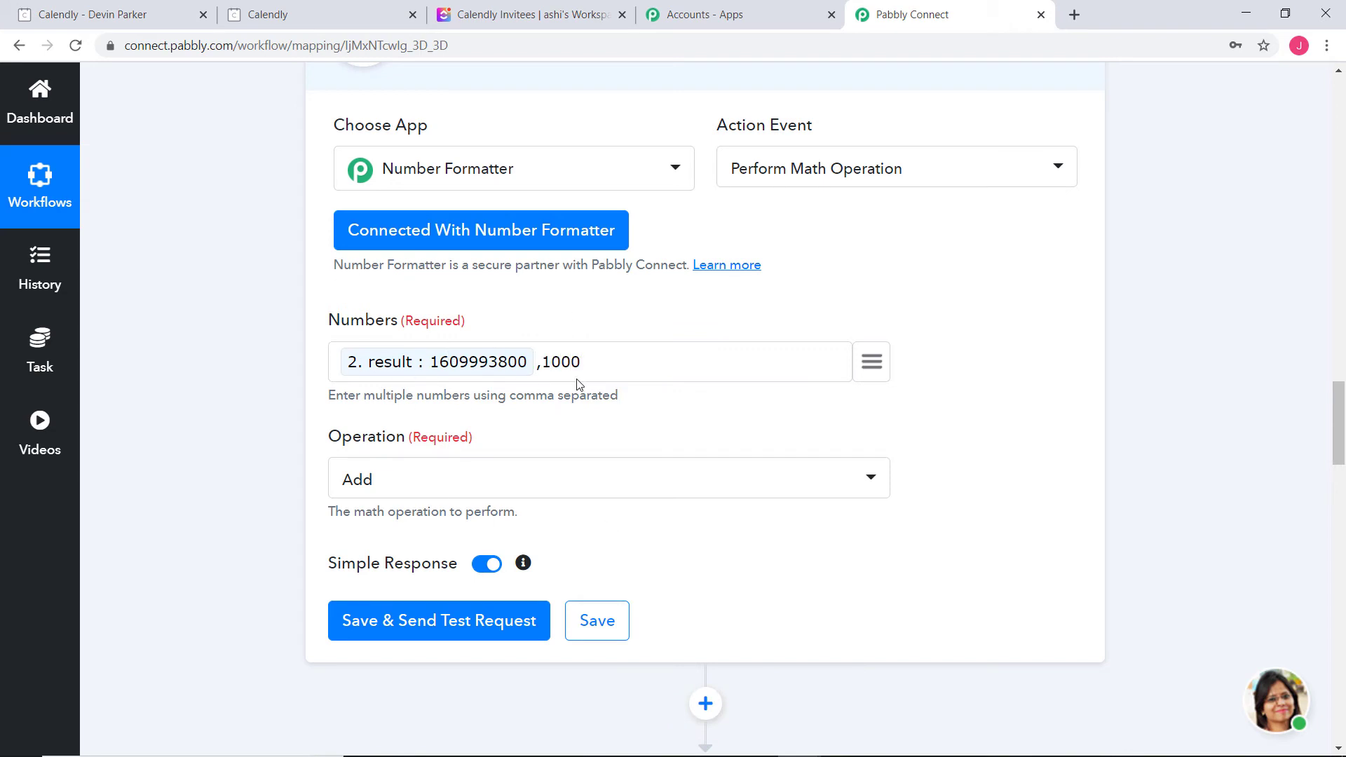
left_click(582, 490)
left_click(430, 345)
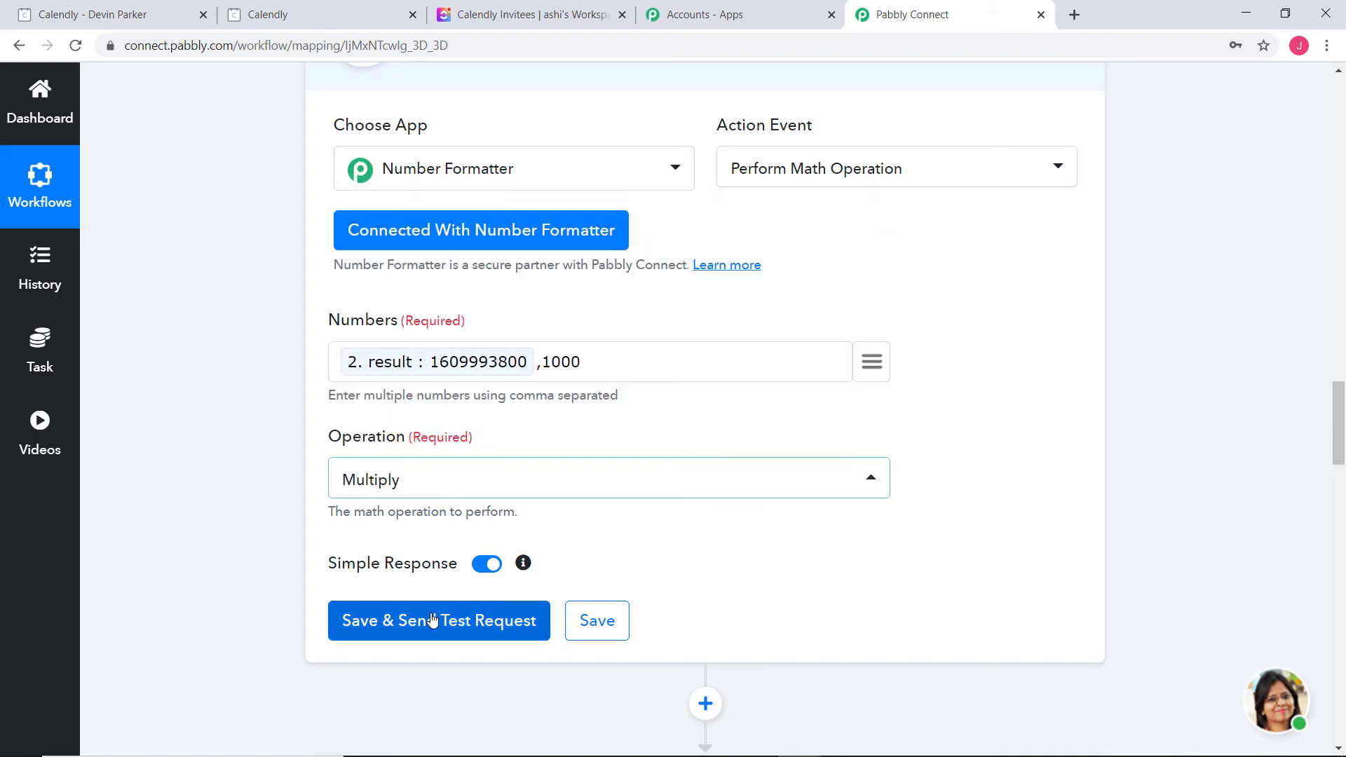
left_click(432, 620)
scroll(918, 575, "down", 7)
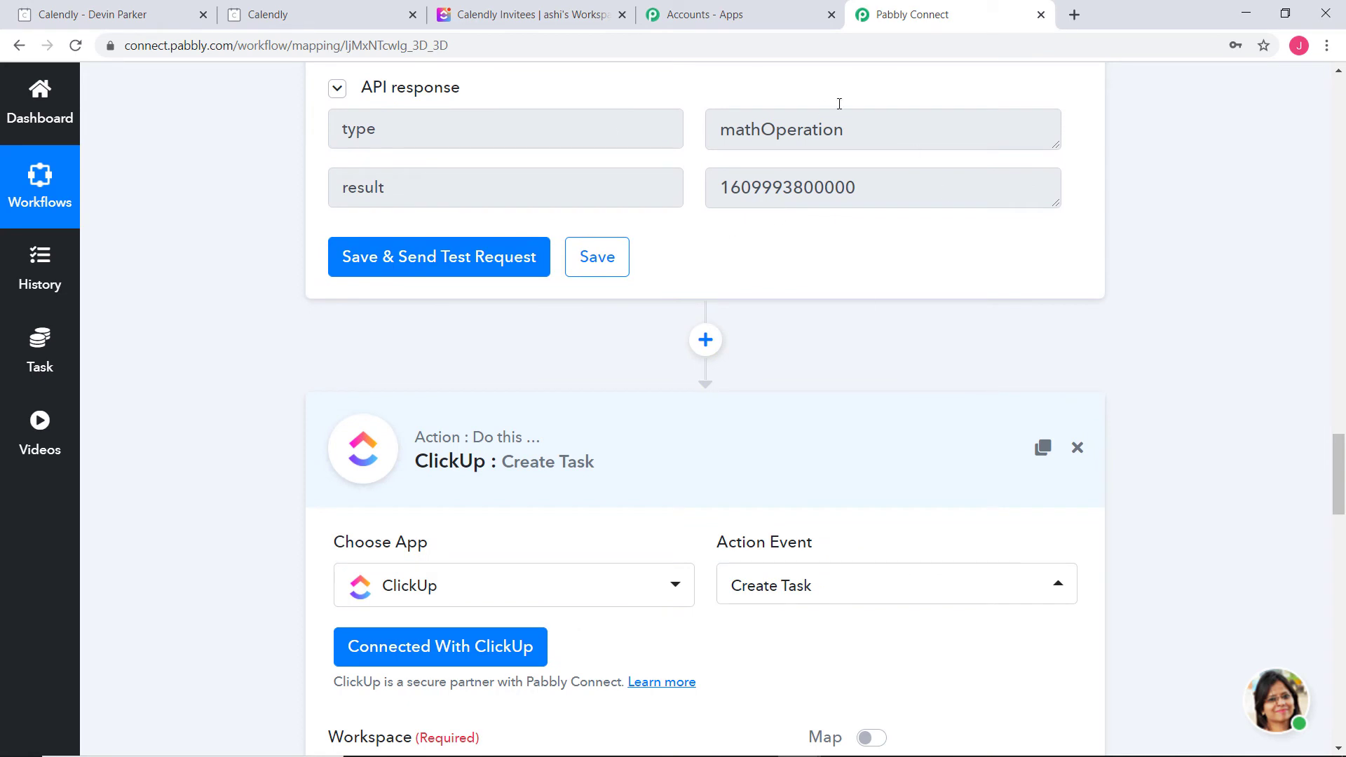
left_click_drag(866, 189, 722, 193)
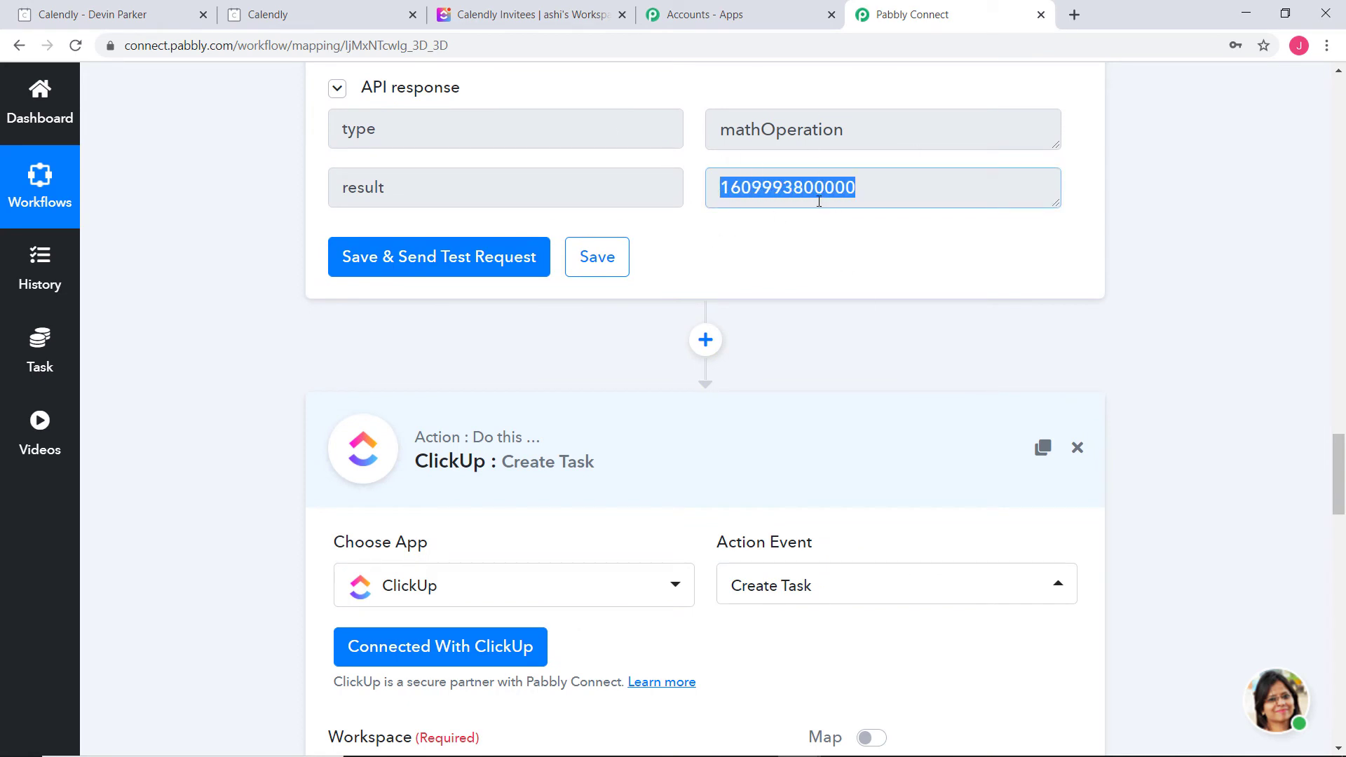
left_click(599, 257)
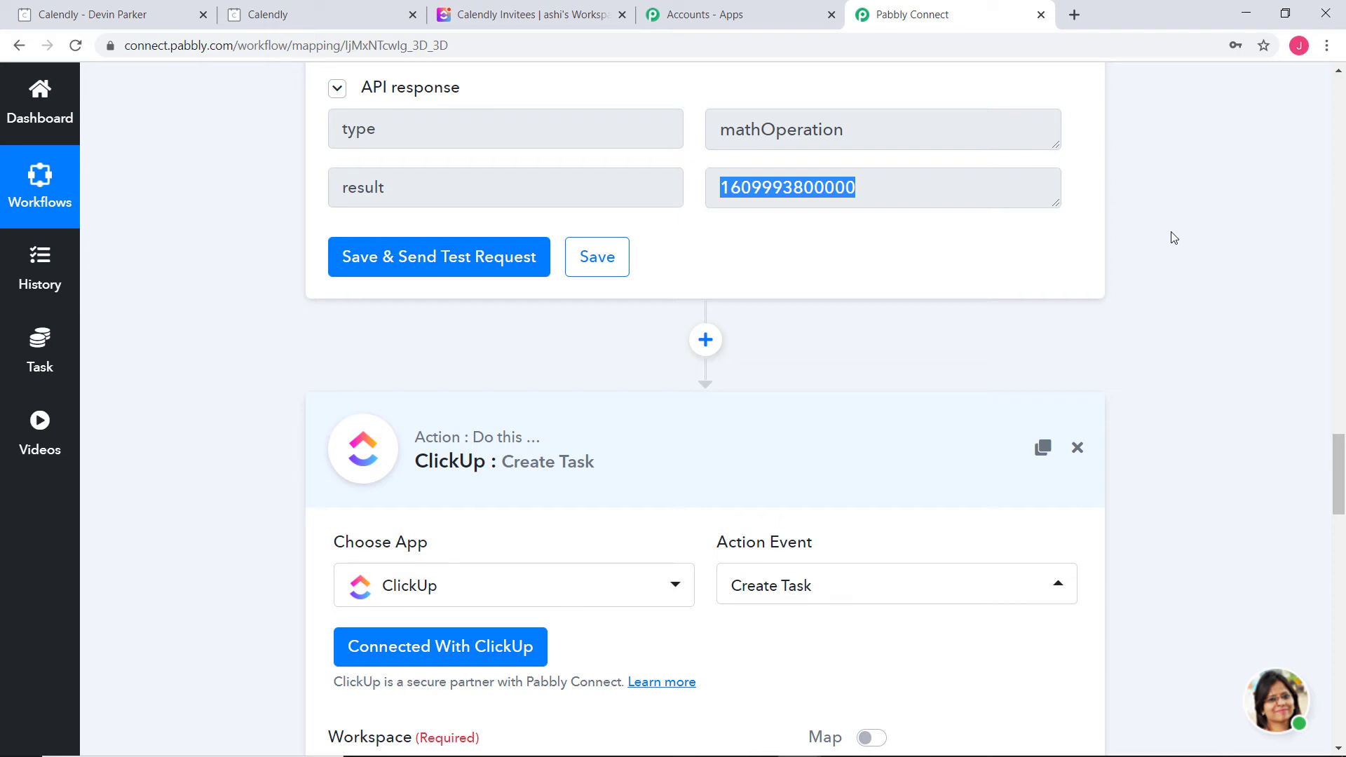
Add another connected Date/Time Formatter step using Format Date Only before ClickUp
left_click(706, 340)
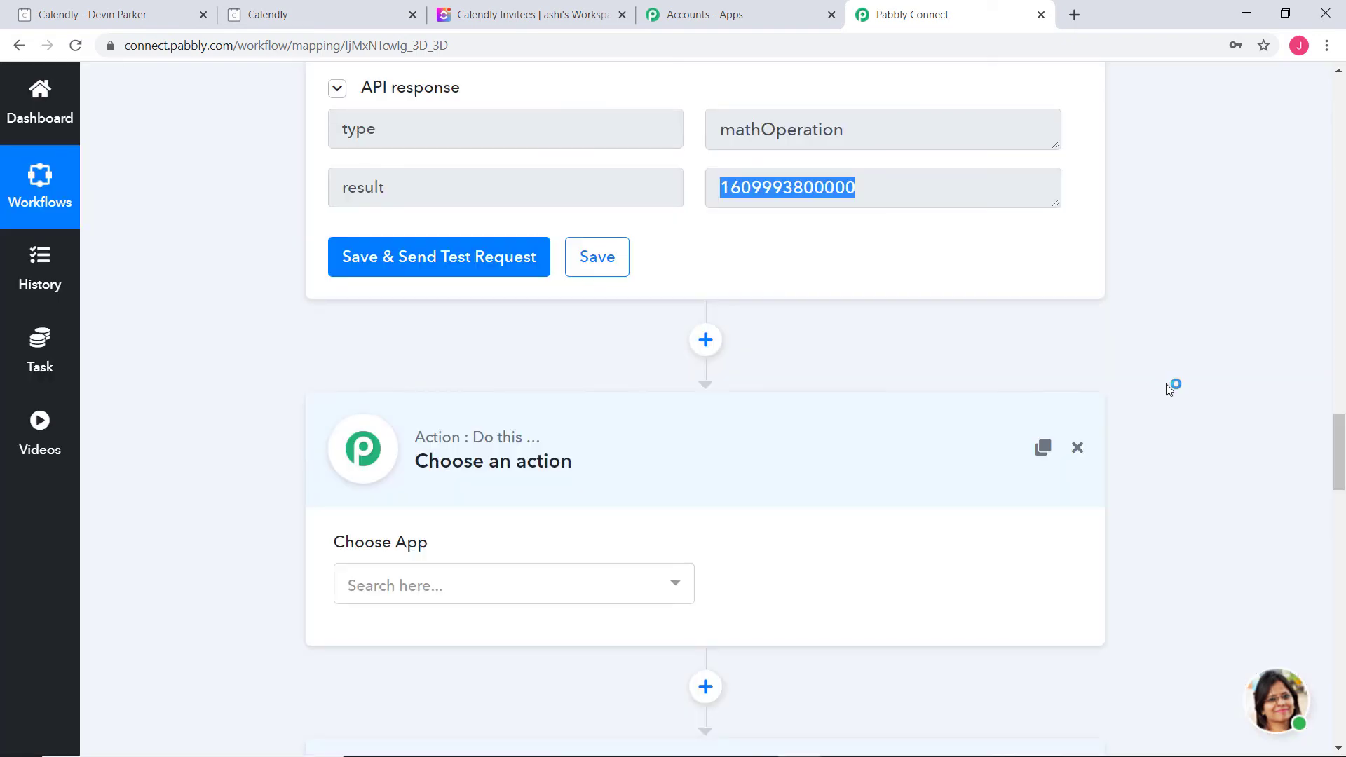
scroll(622, 381, "down", 2)
left_click(619, 409)
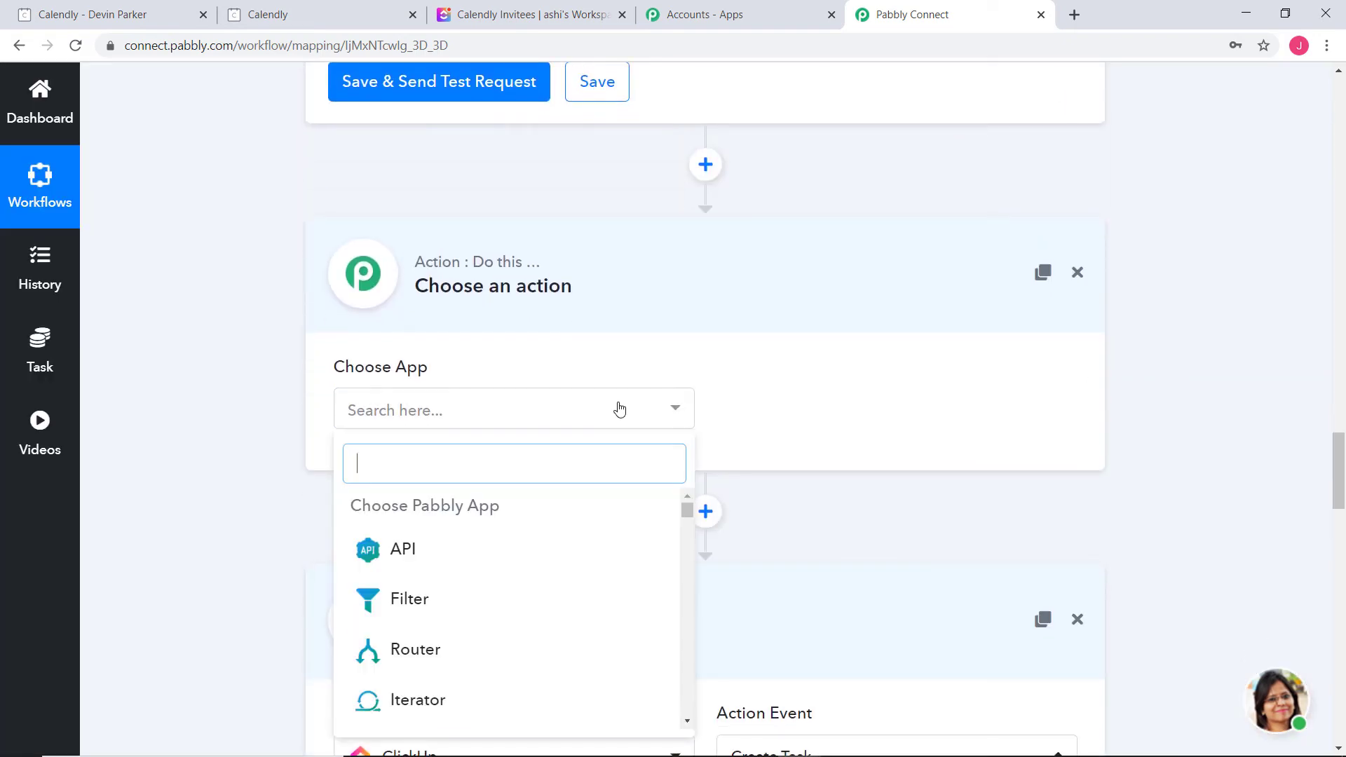
type("d")
left_click(516, 652)
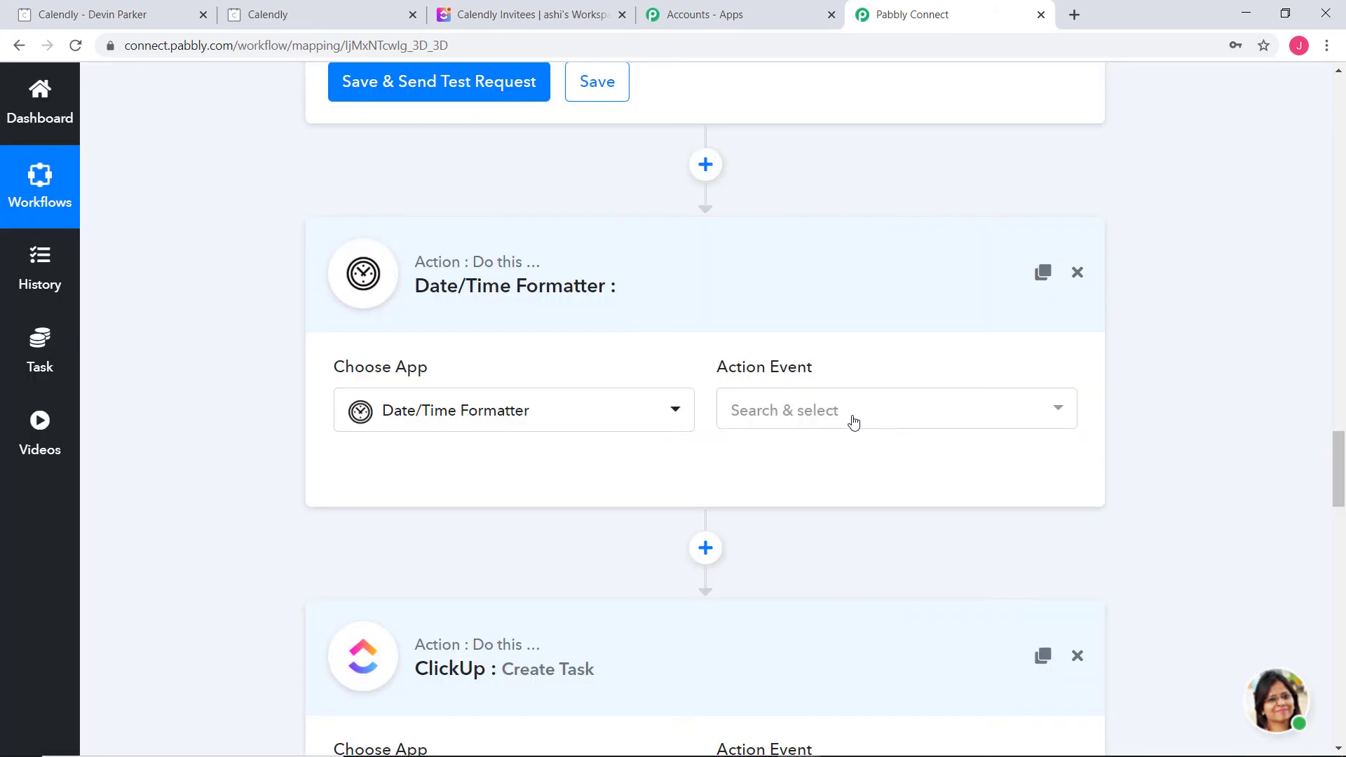
left_click(852, 419)
left_click(848, 626)
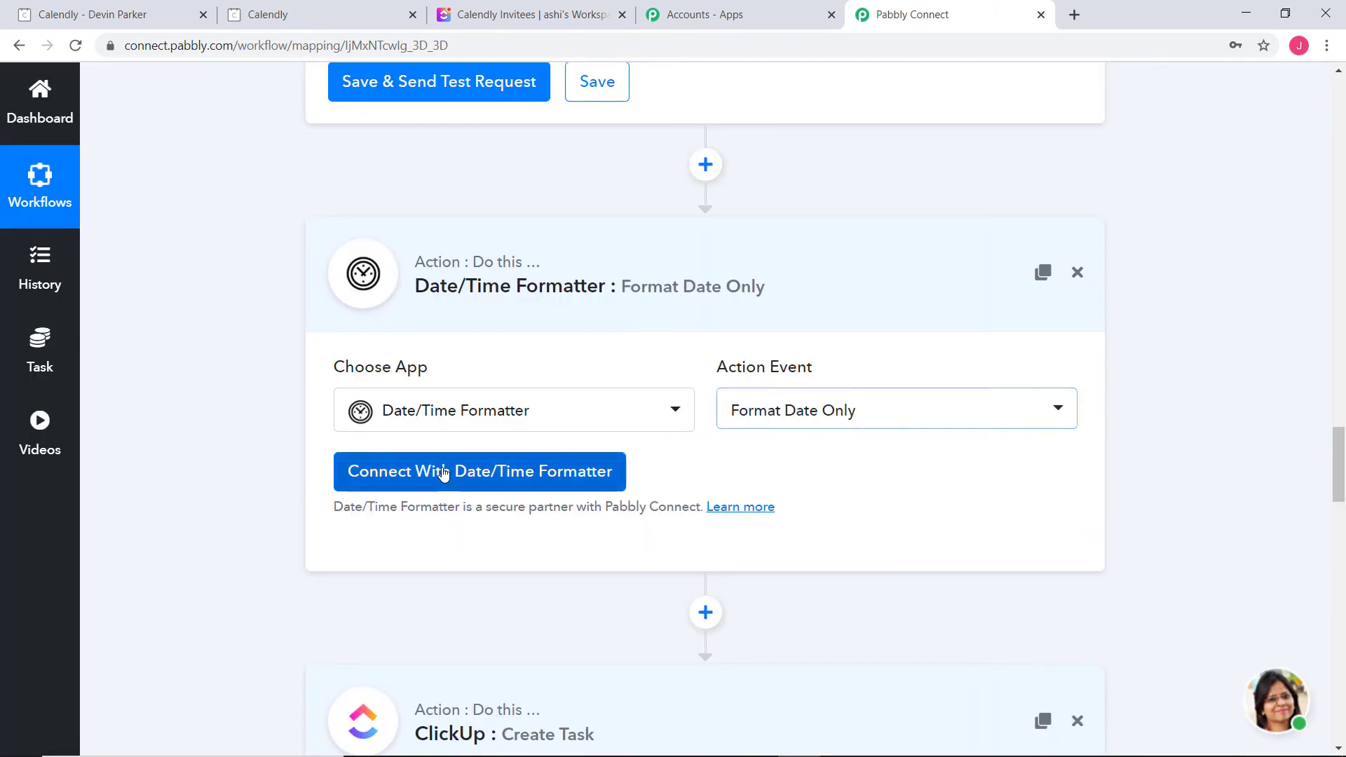
left_click(445, 471)
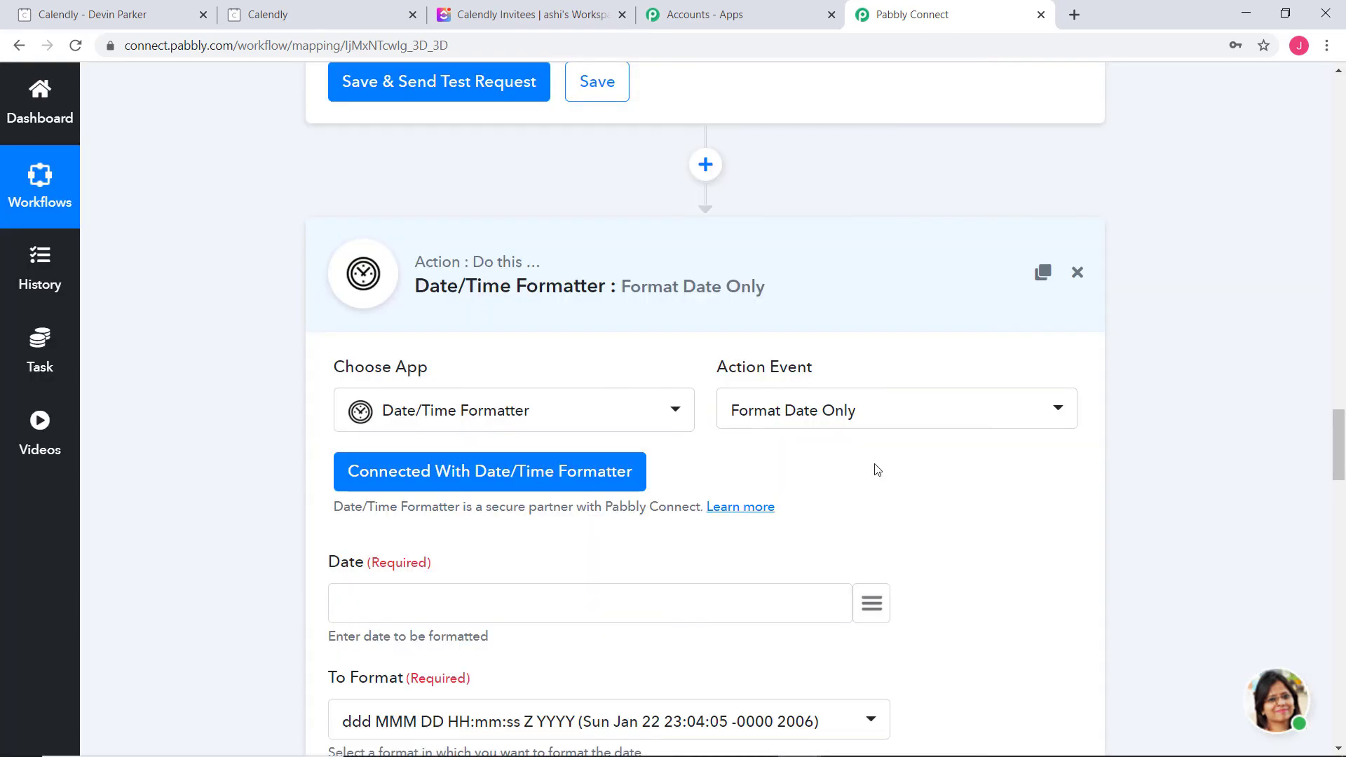
scroll(841, 393, "down", 5)
left_click(870, 265)
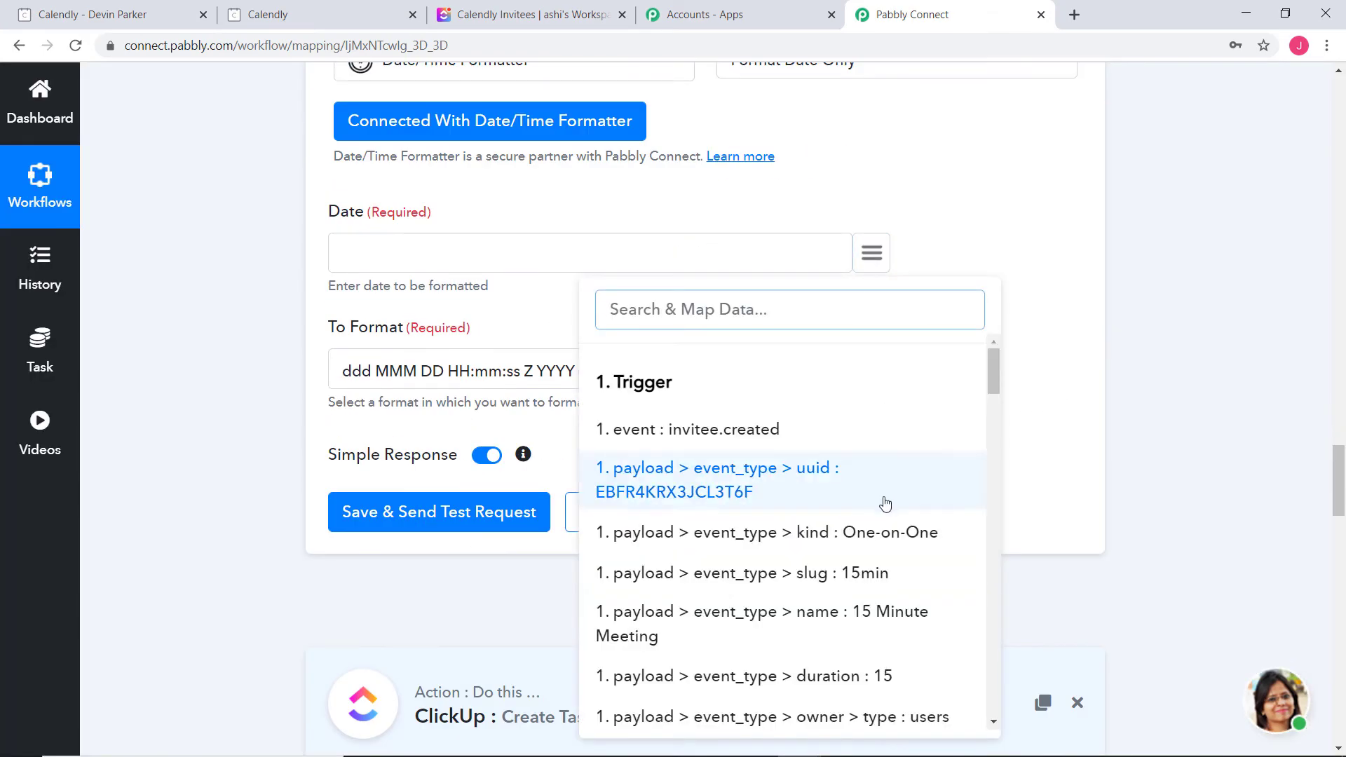
scroll(876, 502, "down", 5)
scroll(867, 502, "down", 5)
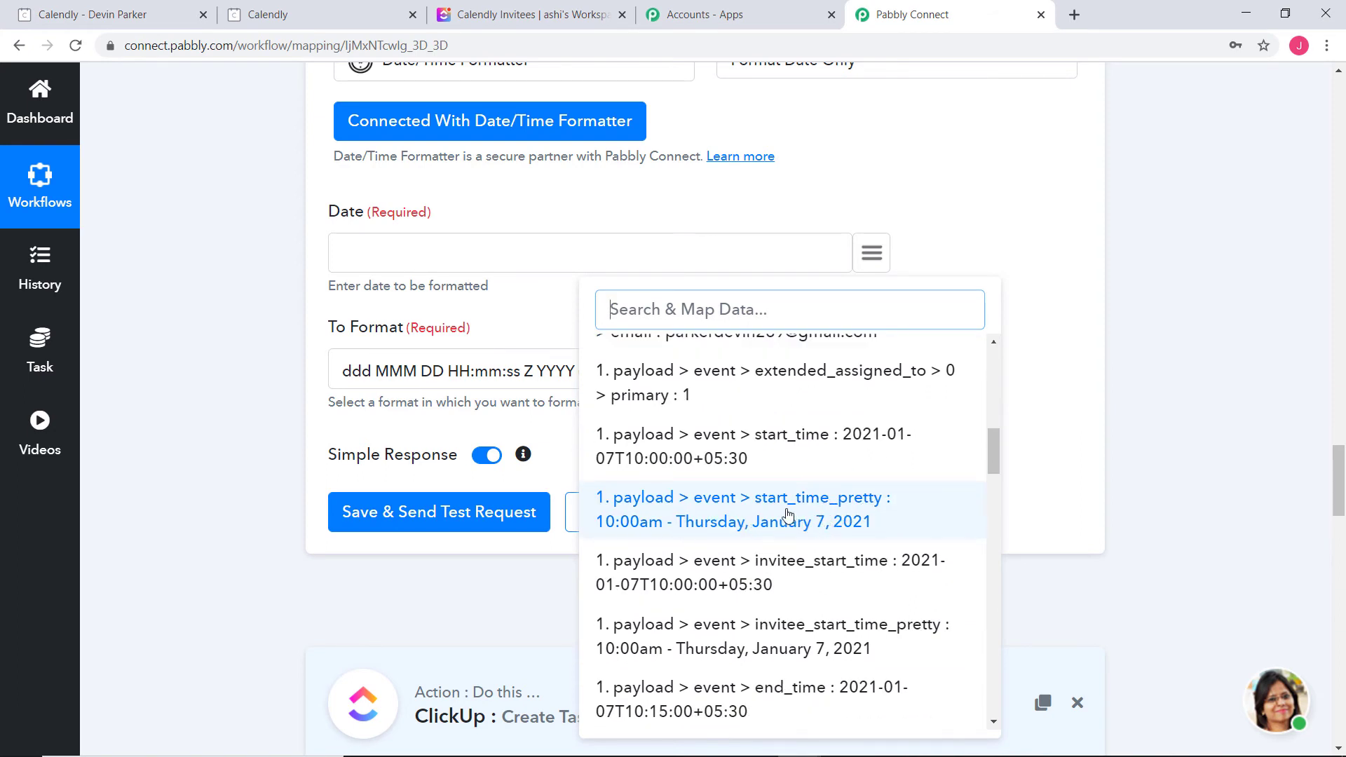
scroll(834, 515, "down", 3)
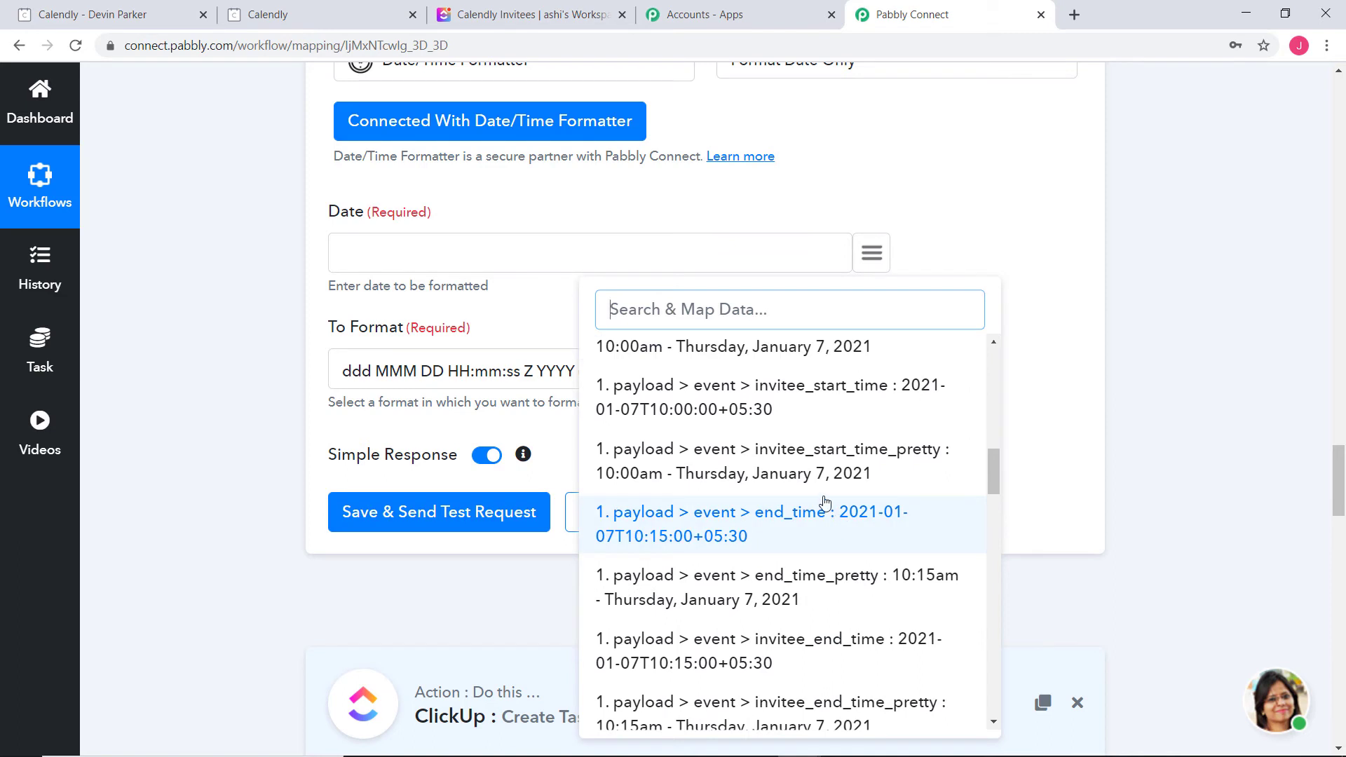
scroll(825, 503, "down", 2)
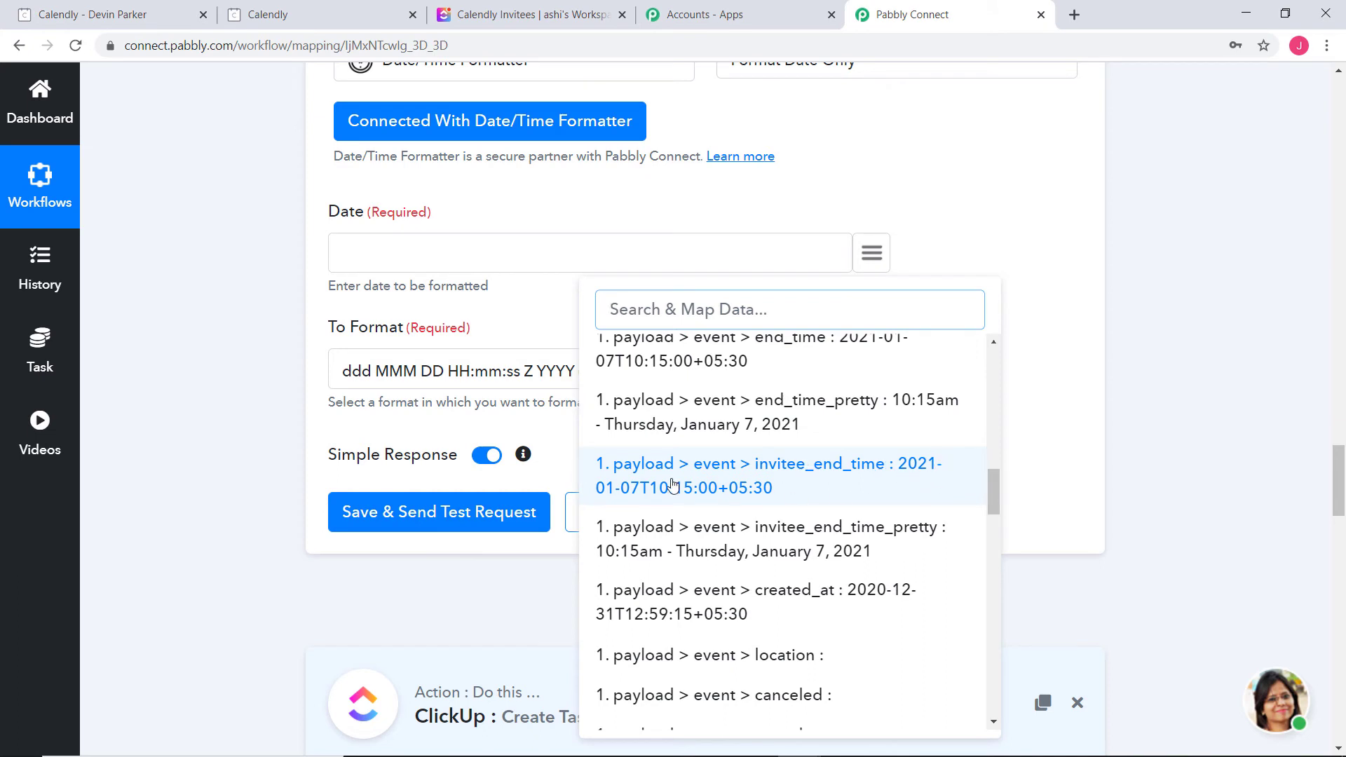
left_click(764, 497)
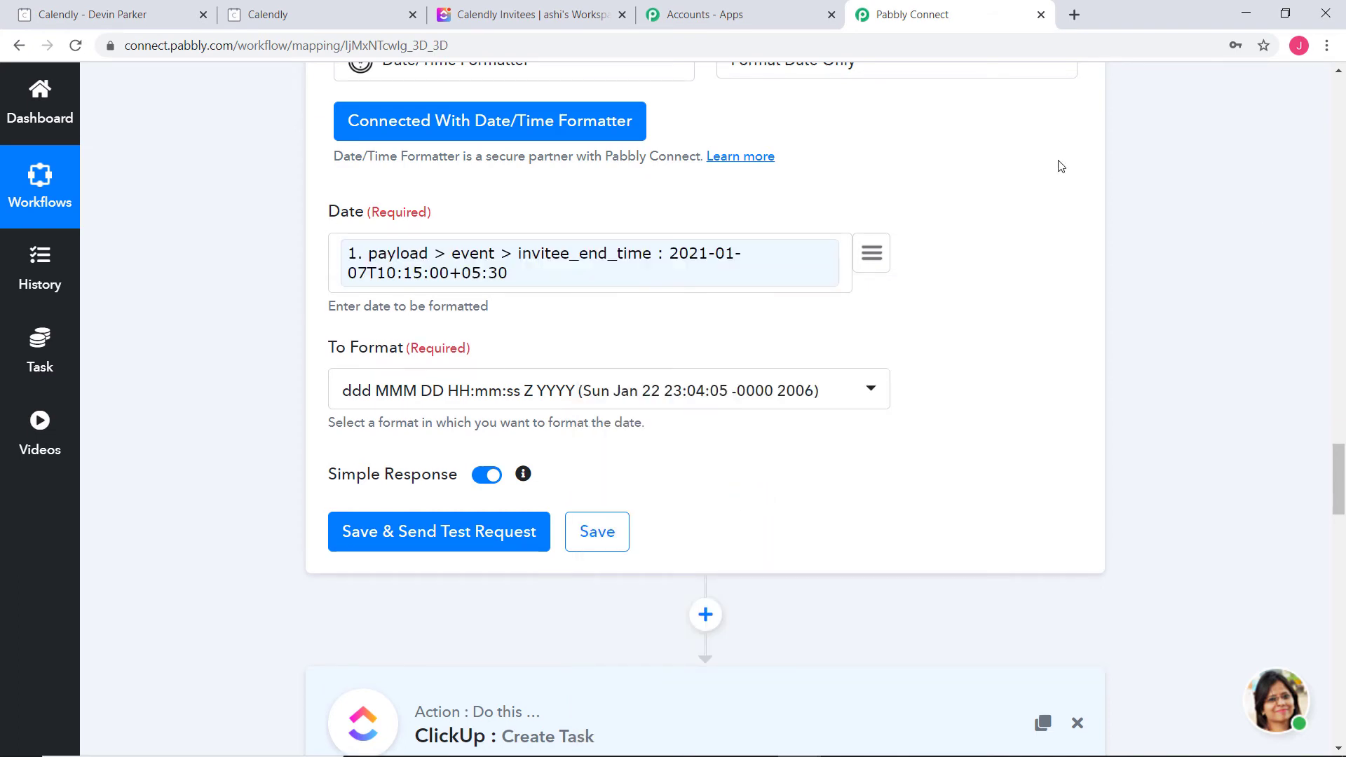
left_click(864, 395)
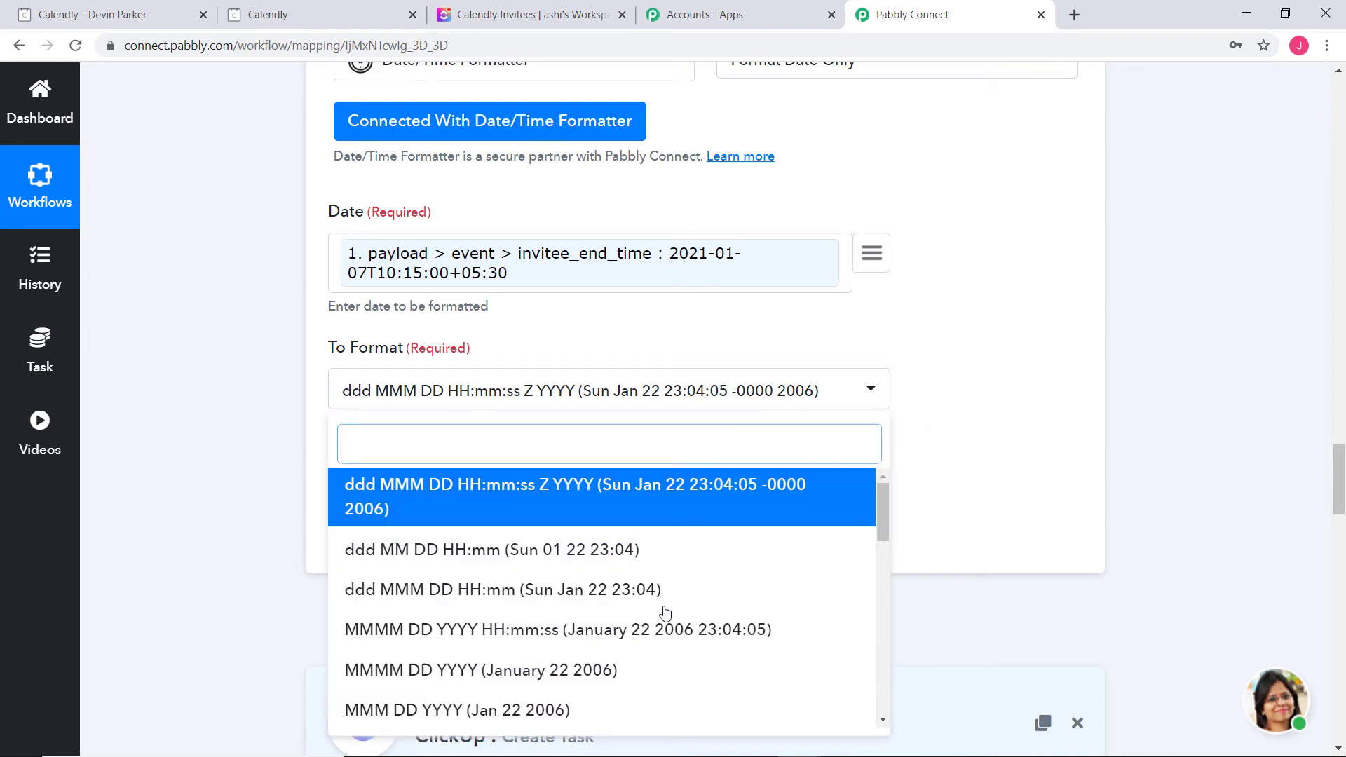
scroll(621, 610, "down", 10)
scroll(623, 593, "down", 2)
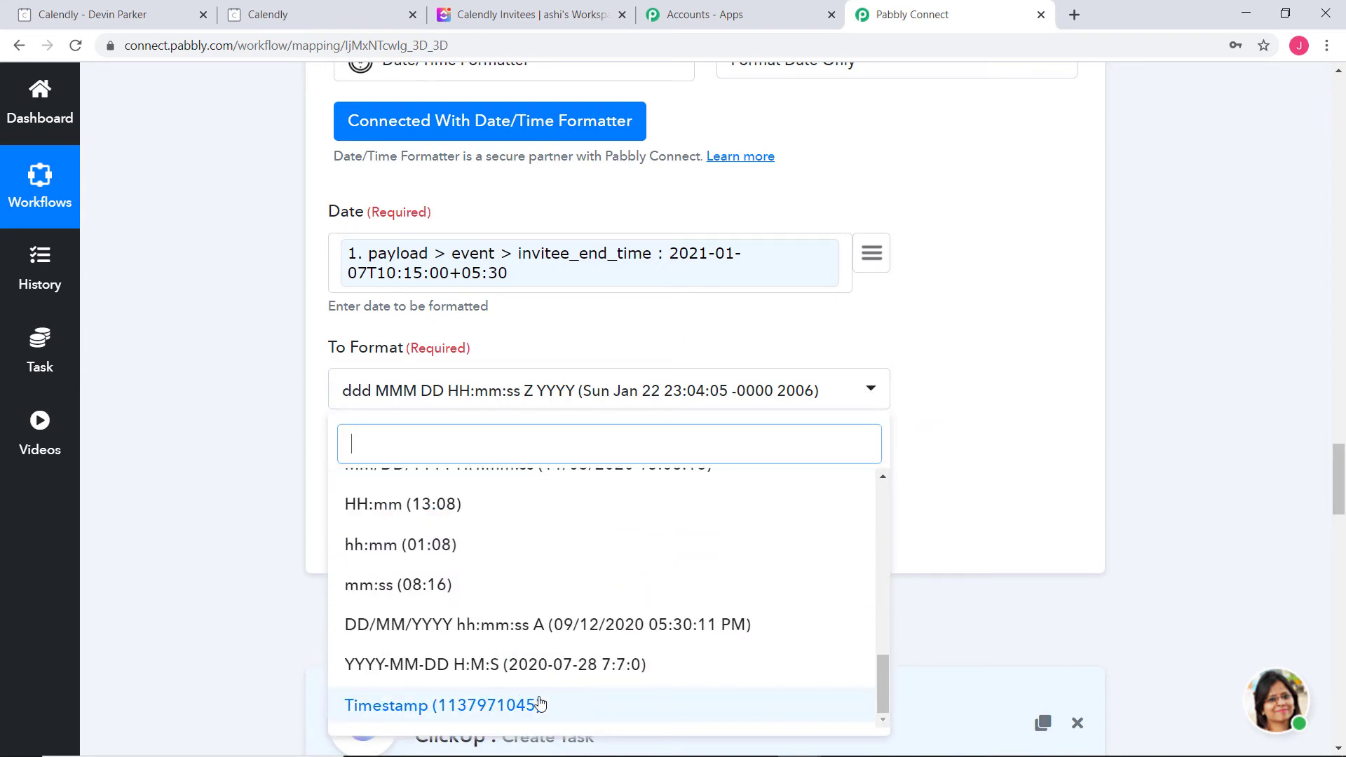
left_click(580, 693)
left_click(459, 539)
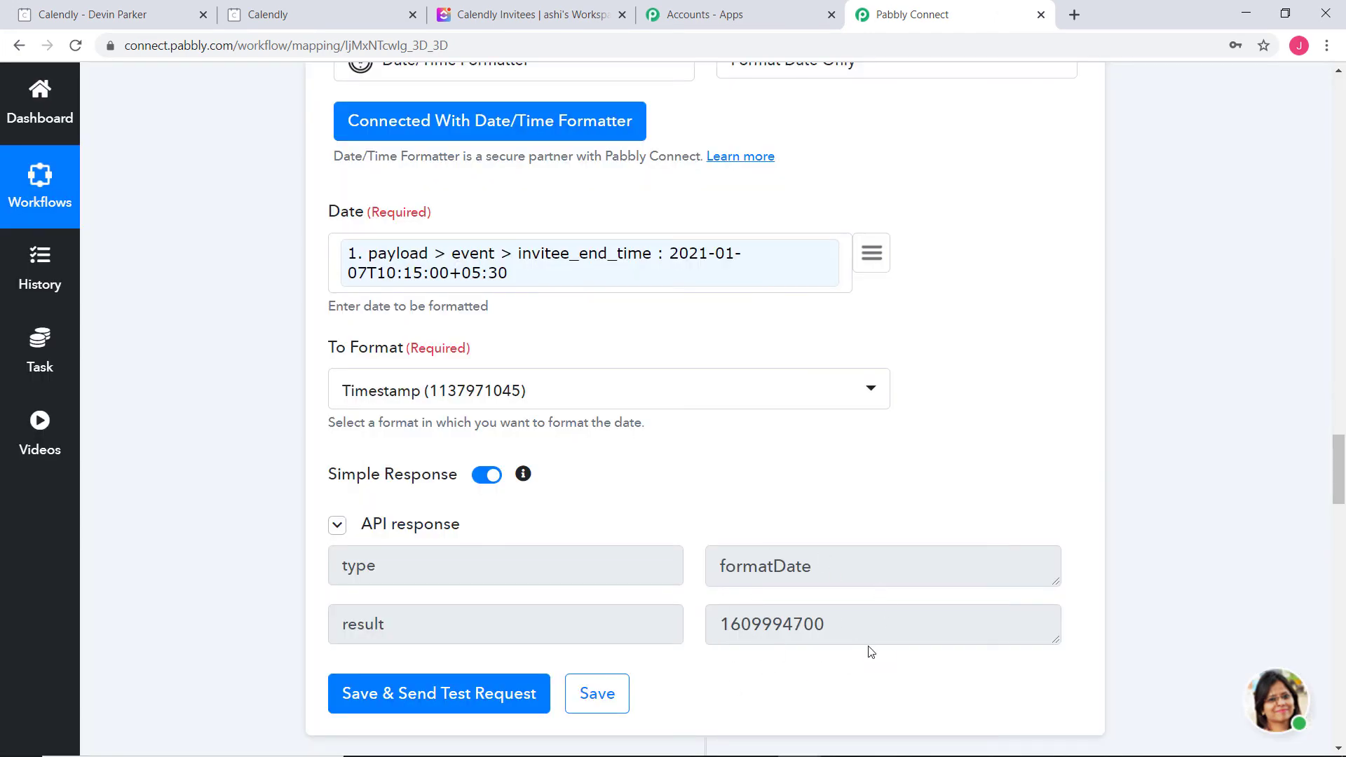
left_click(597, 694)
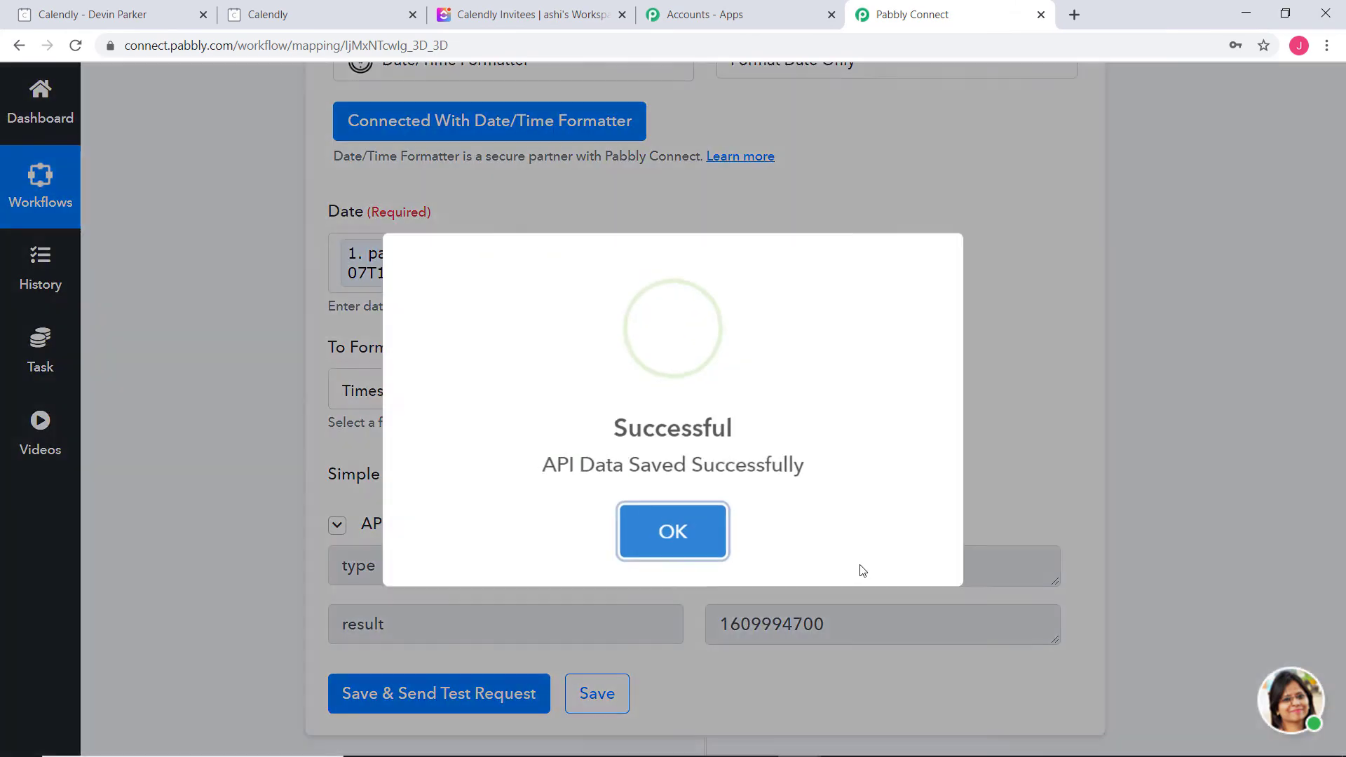
scroll(1132, 501, "down", 5)
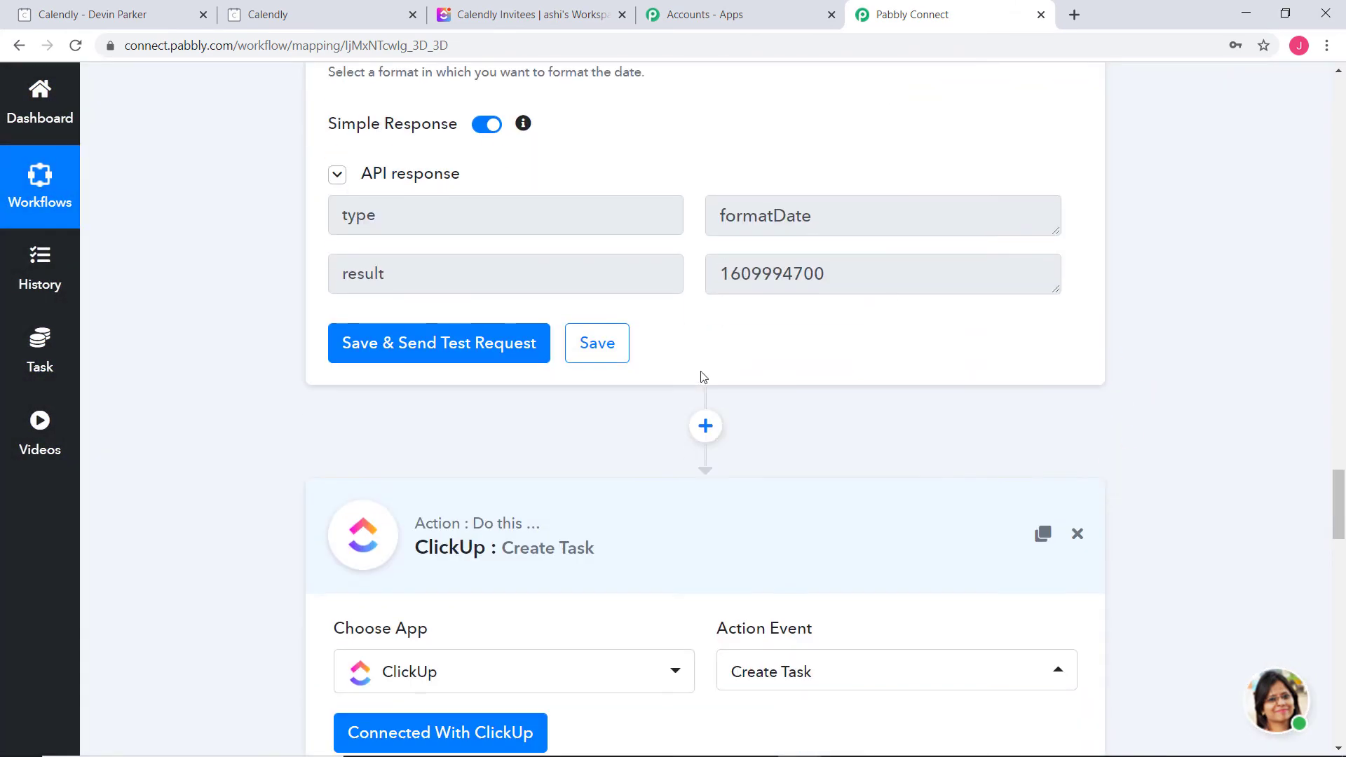
left_click(703, 425)
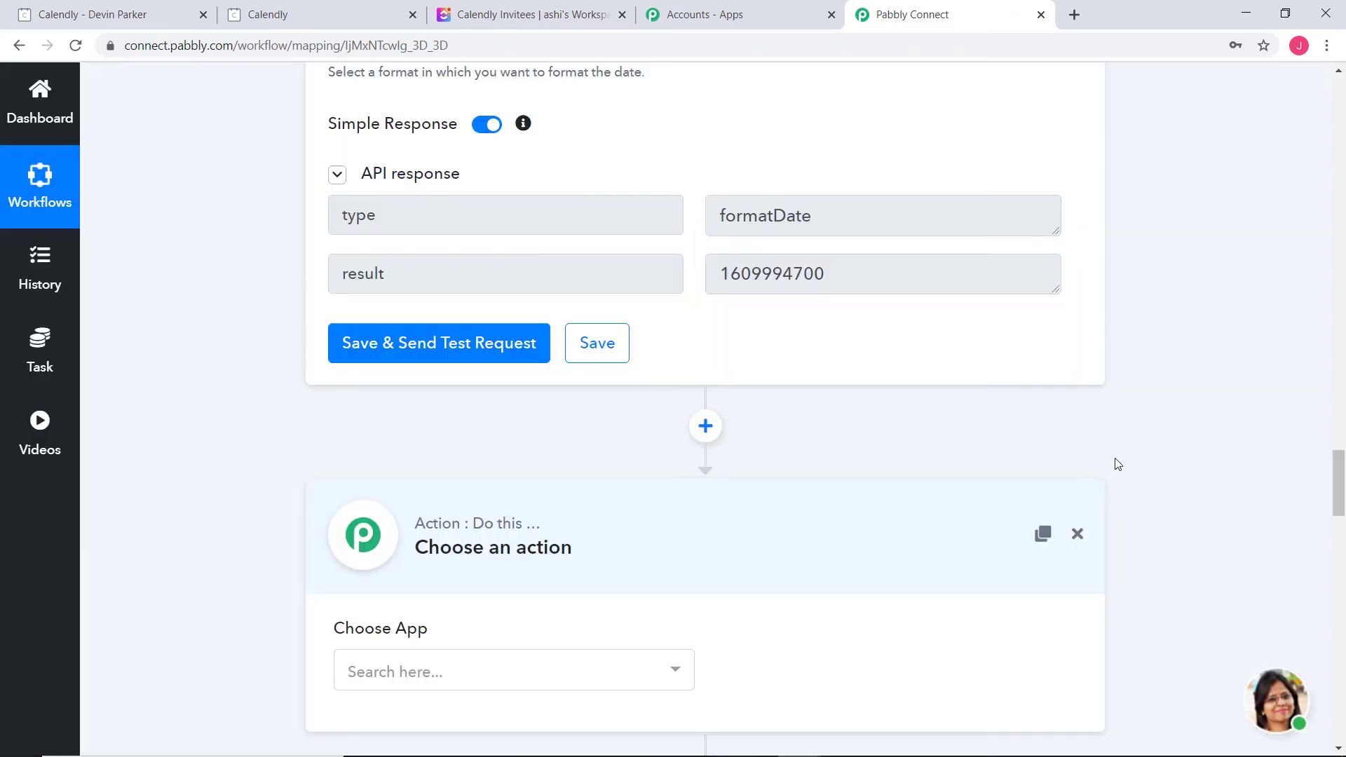
Set the new step to Number Formatter's Perform Math Operation and connect it
scroll(1114, 463, "down", 3)
left_click(612, 502)
type("num")
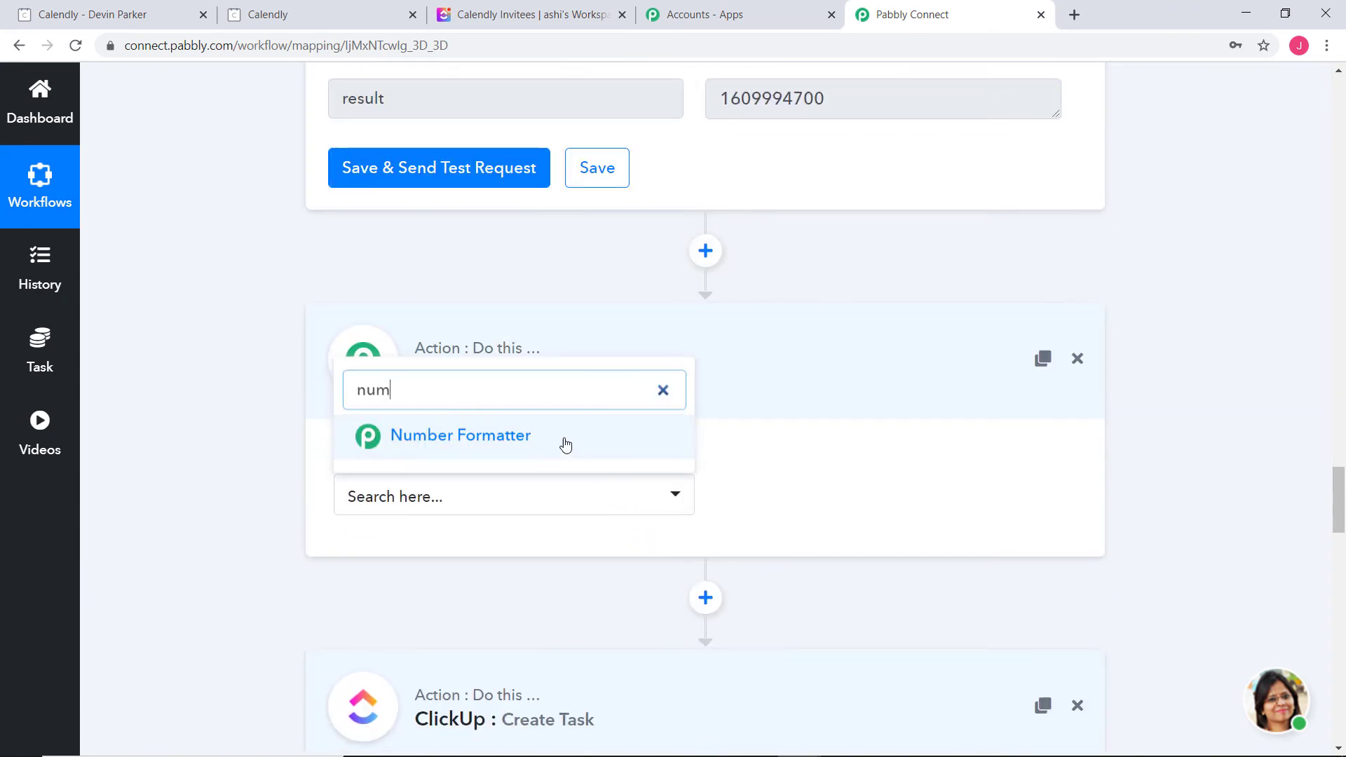
left_click(565, 446)
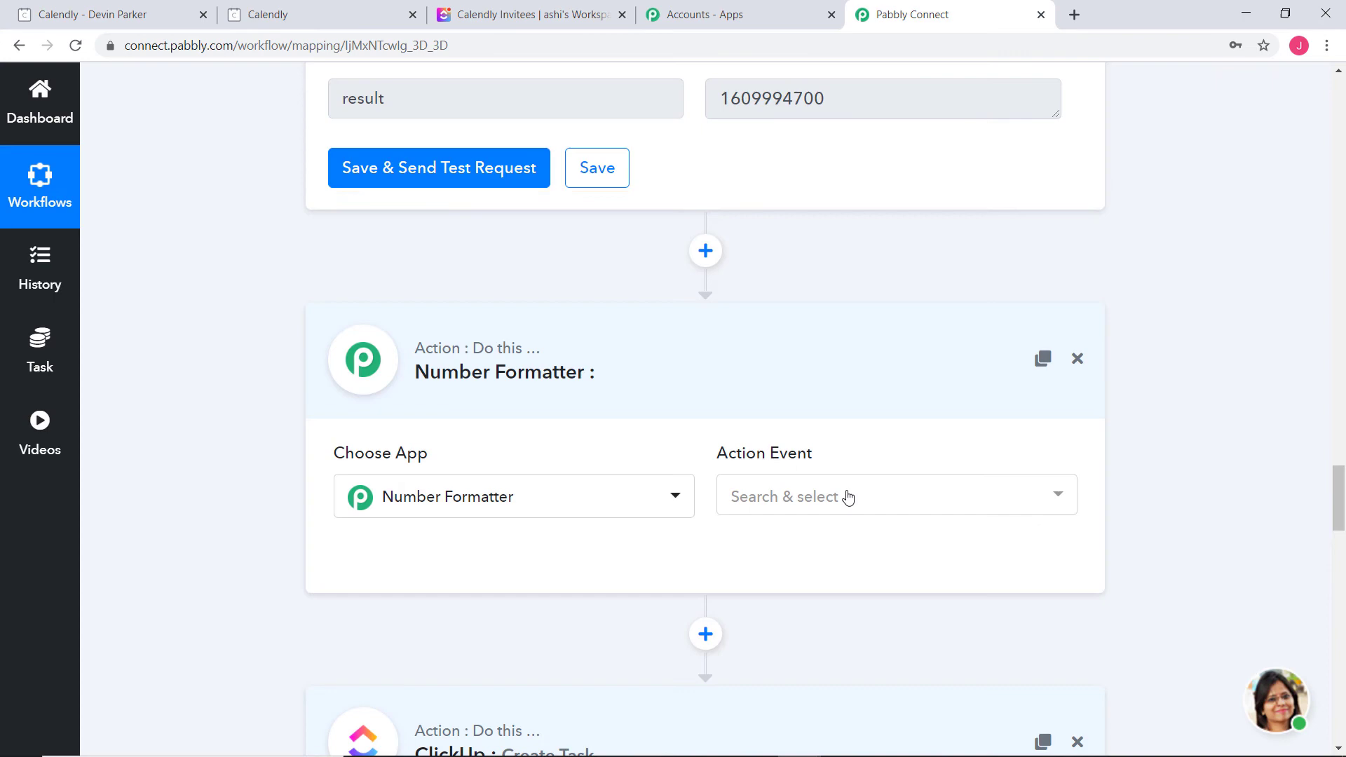
left_click(844, 495)
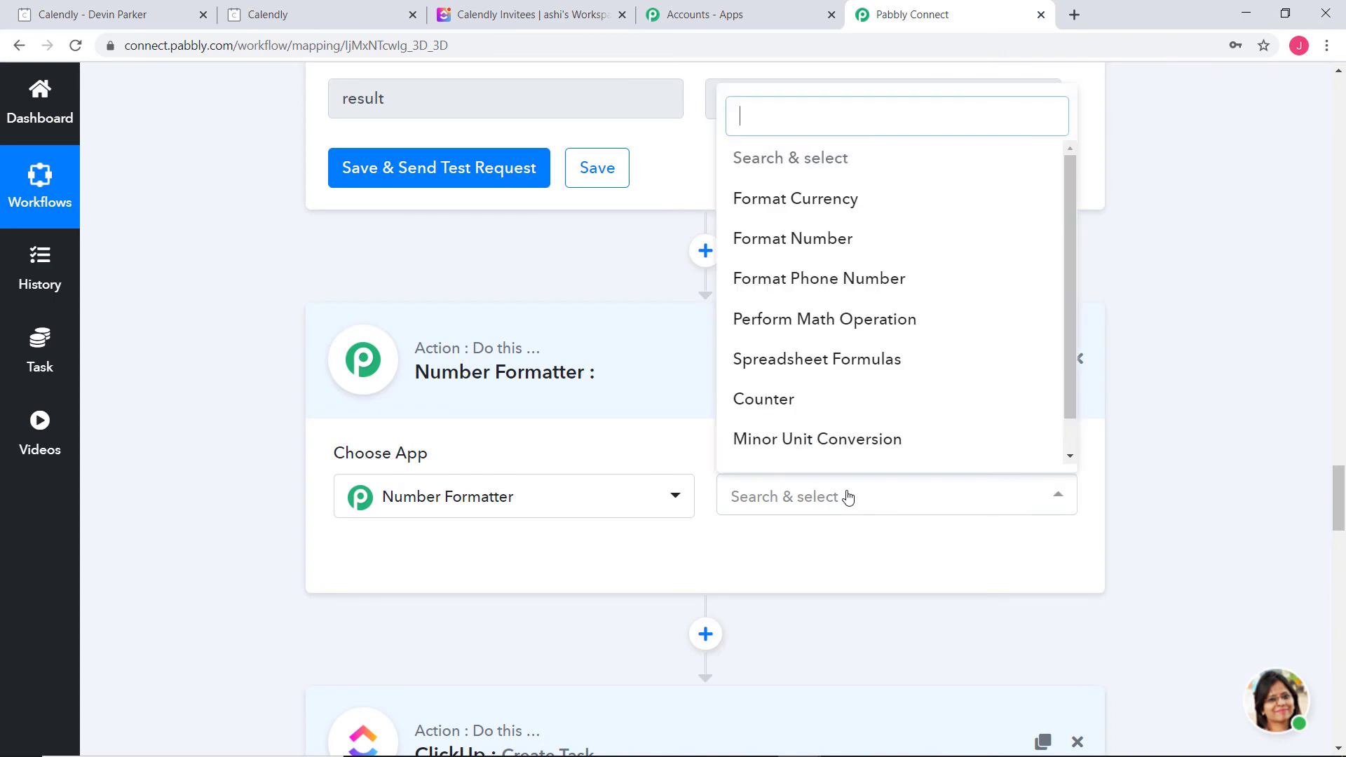
left_click(846, 329)
left_click(519, 558)
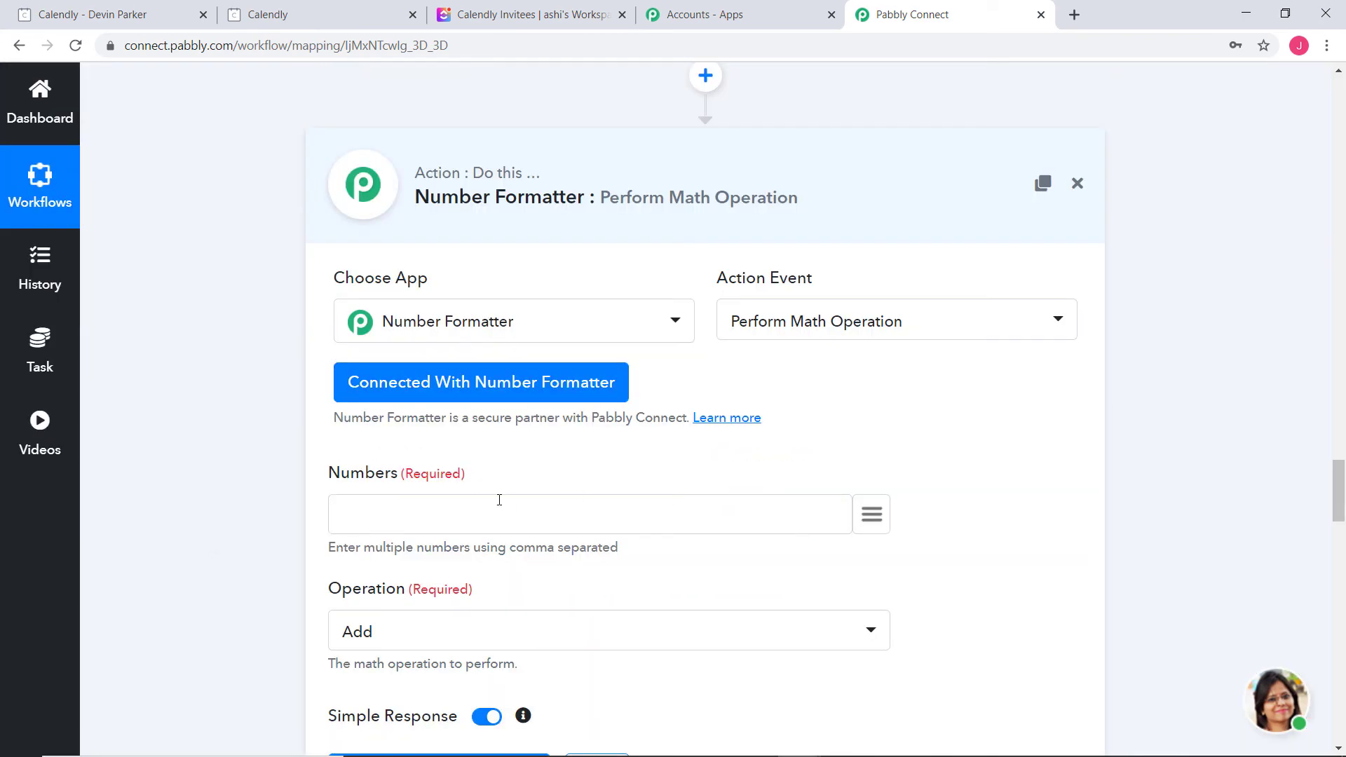
left_click(873, 510)
left_click_drag(995, 167, 985, 501)
left_click(701, 461)
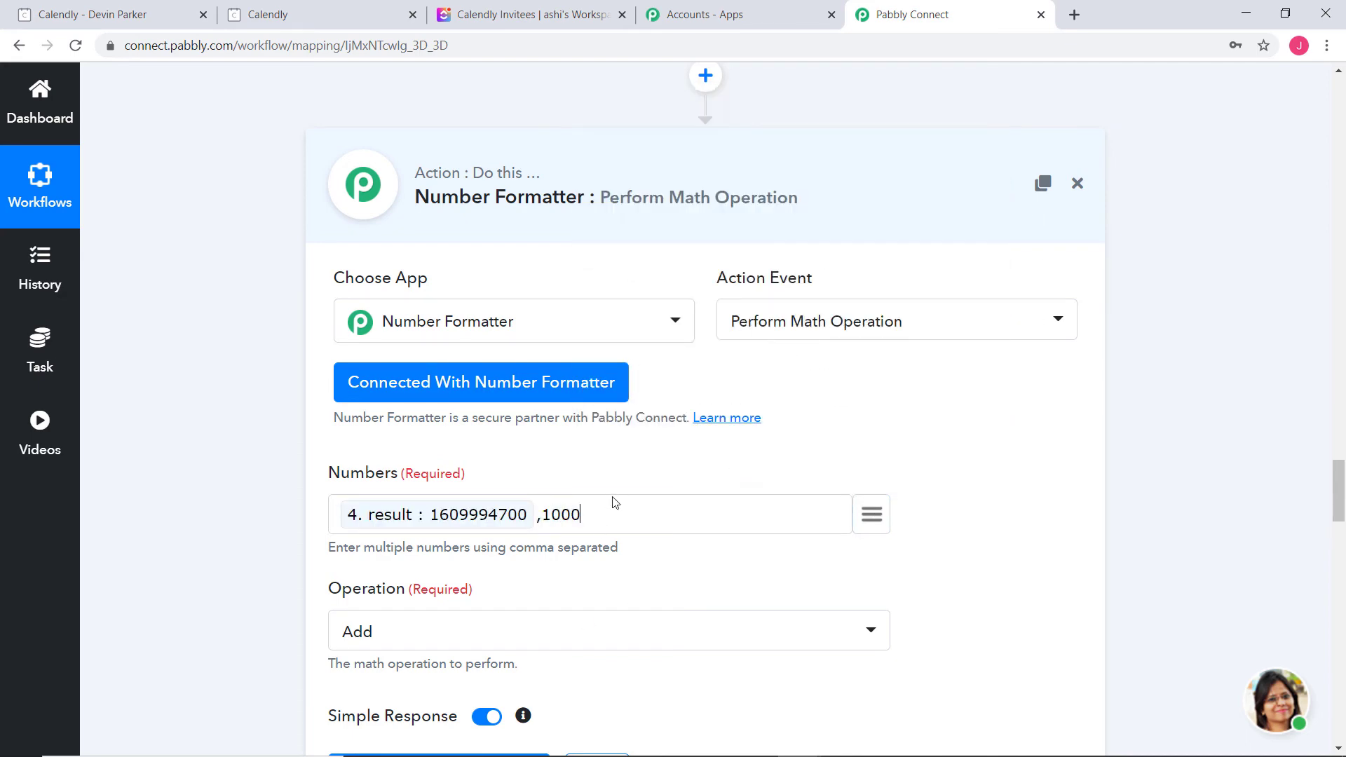
left_click(854, 648)
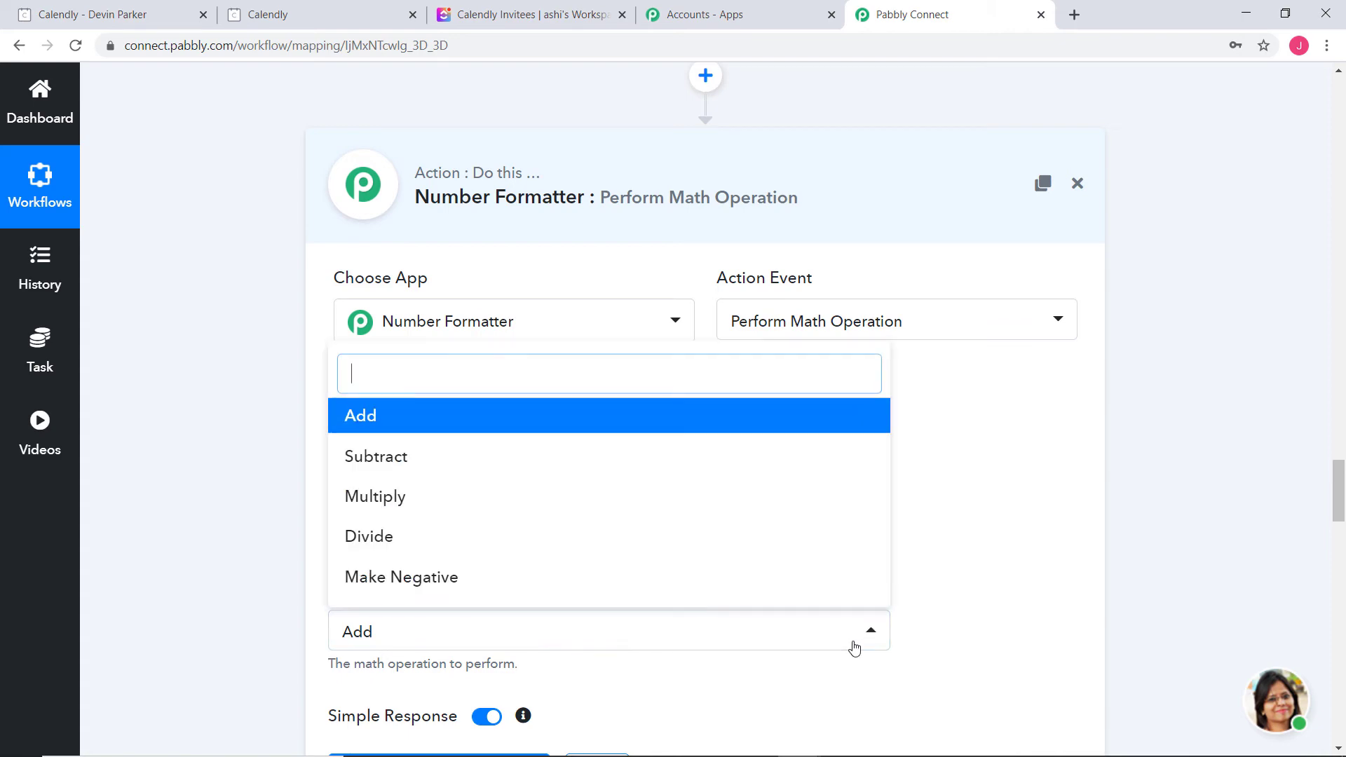
left_click(450, 509)
scroll(805, 575, "down", 3)
scroll(805, 575, "down", 5)
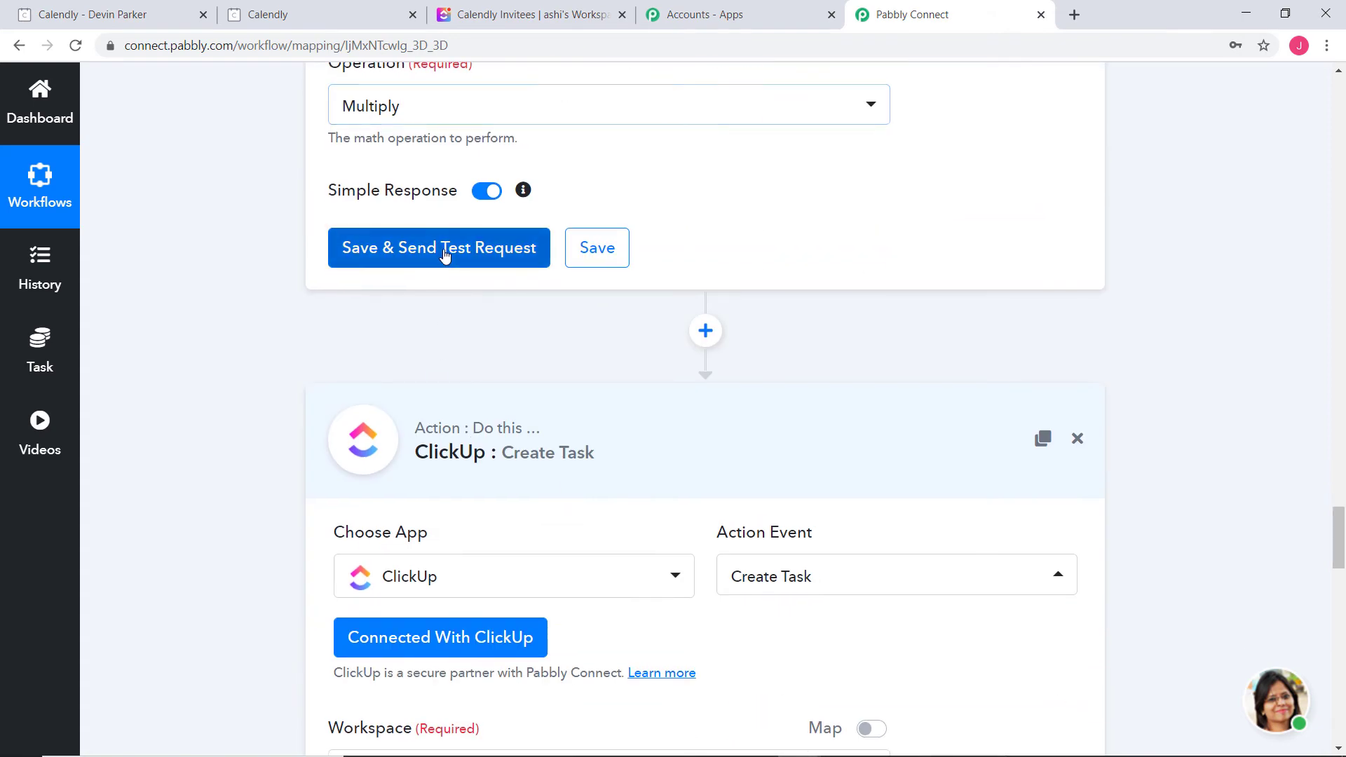
left_click(444, 254)
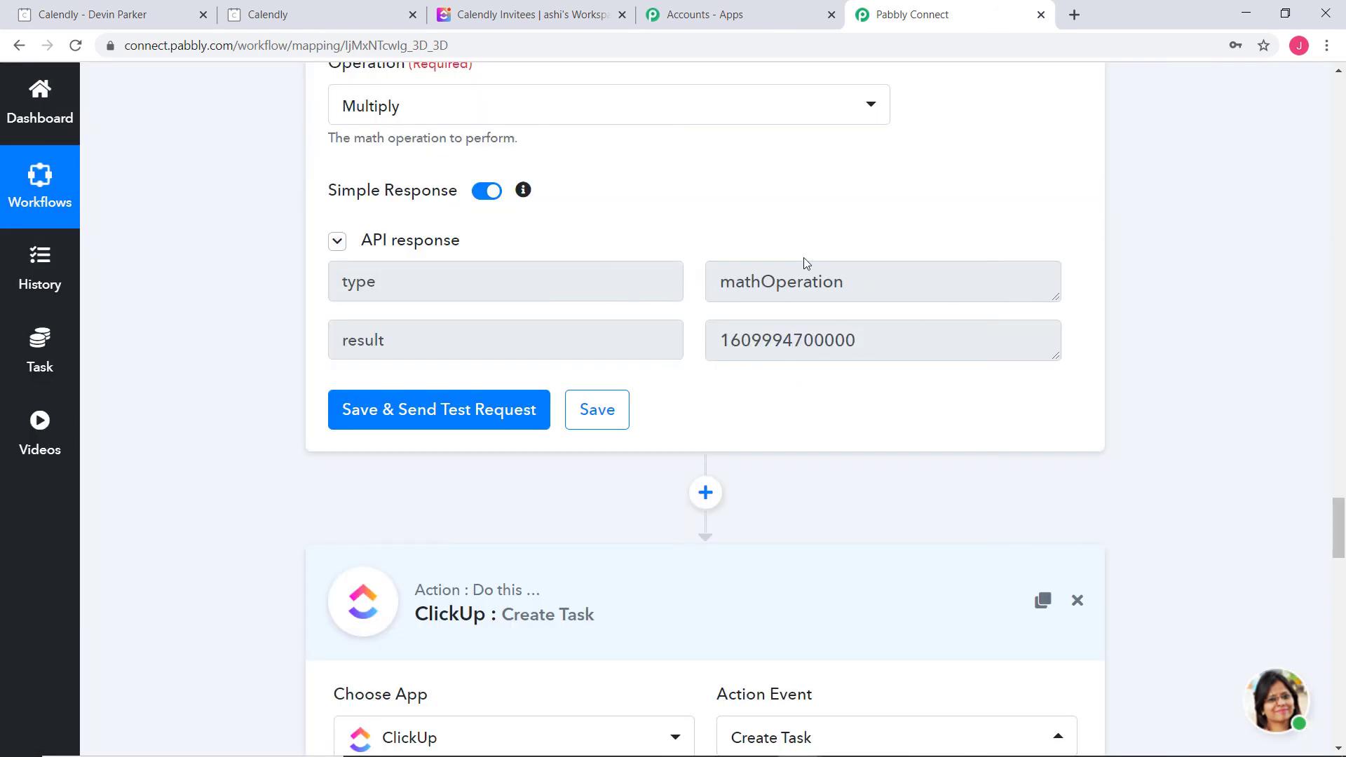
left_click(607, 413)
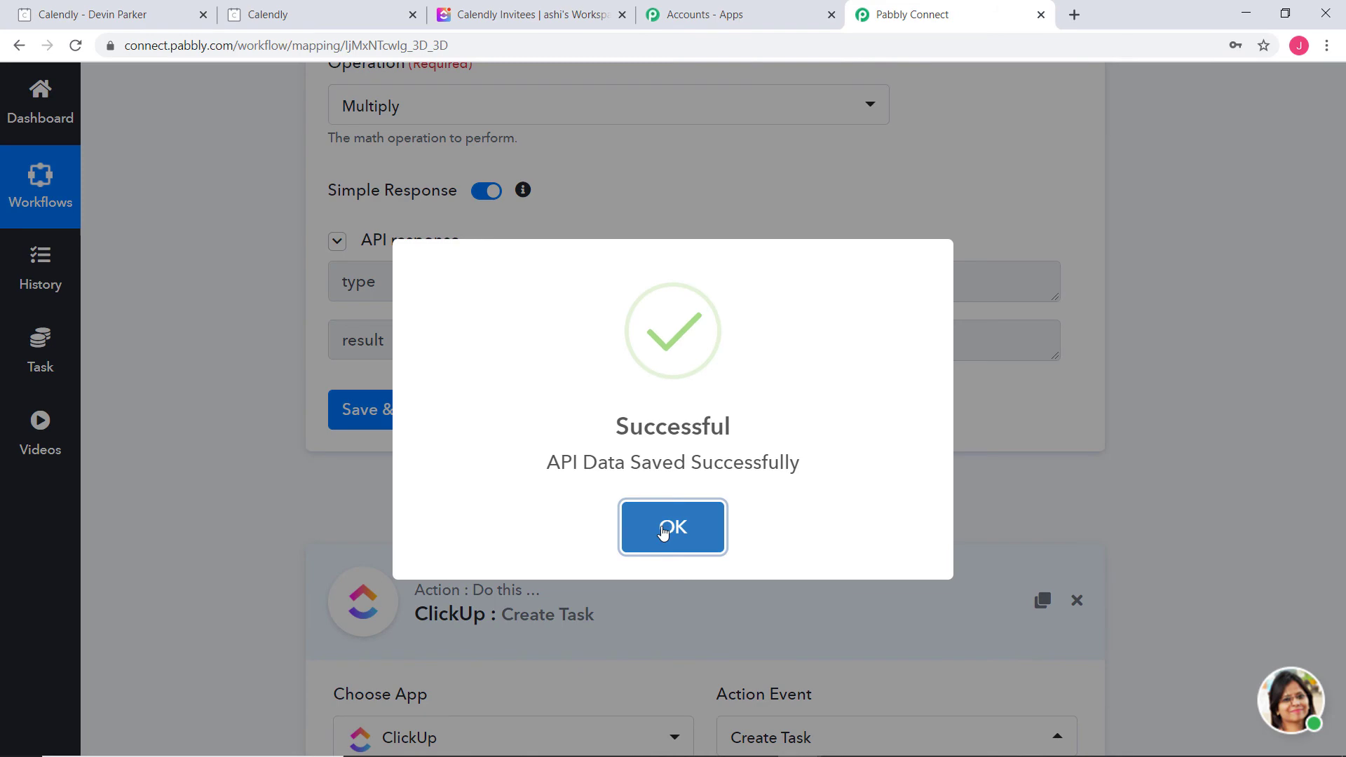
left_click(666, 527)
scroll(1010, 372, "down", 5)
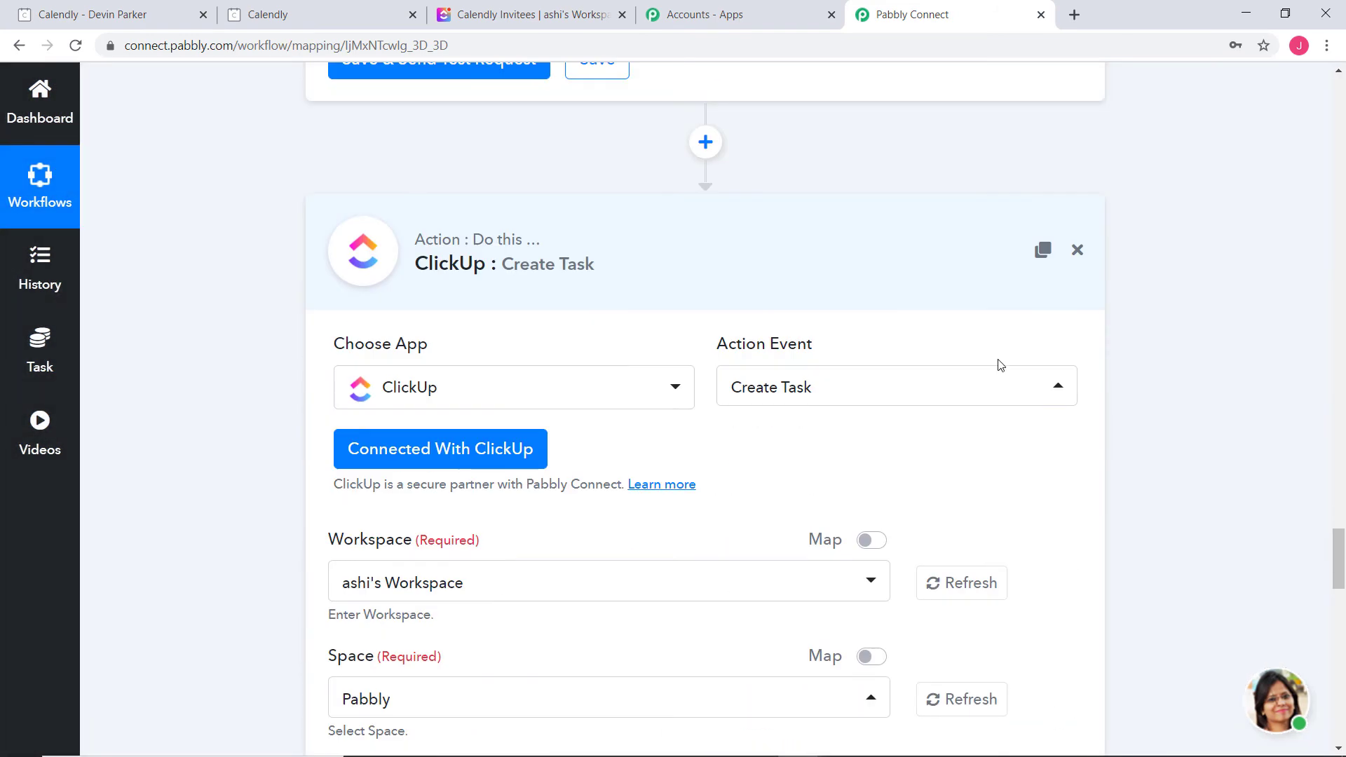
Keep the existing ClickUp connection credentials
left_click(410, 452)
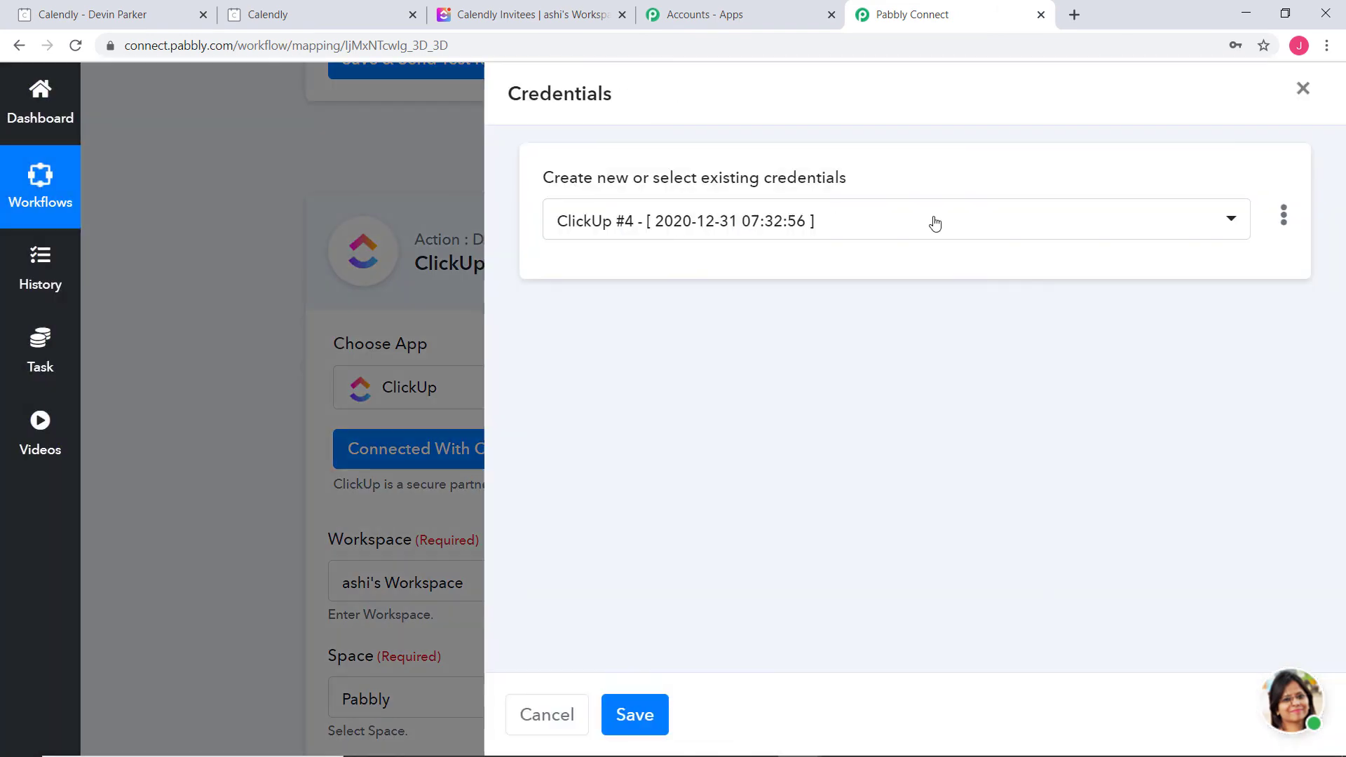
left_click(634, 717)
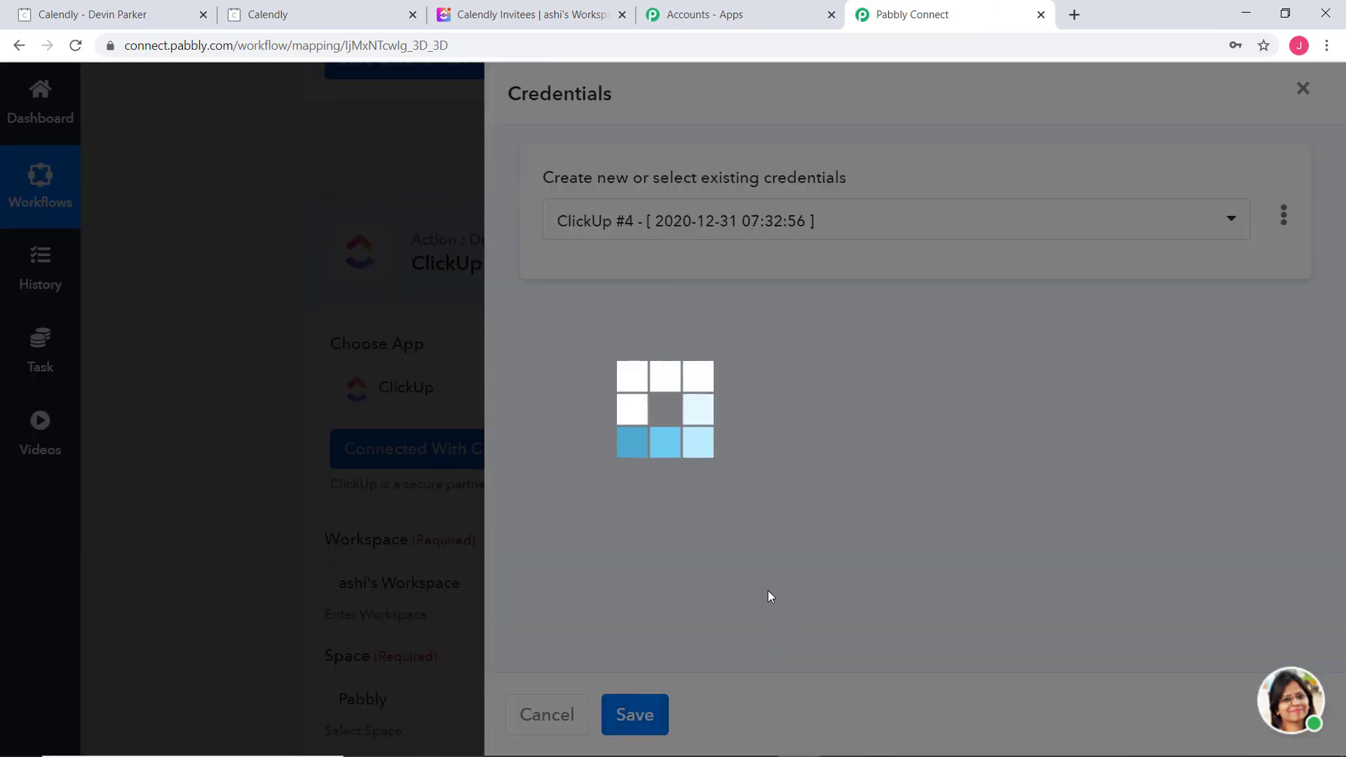
scroll(1120, 468, "down", 2)
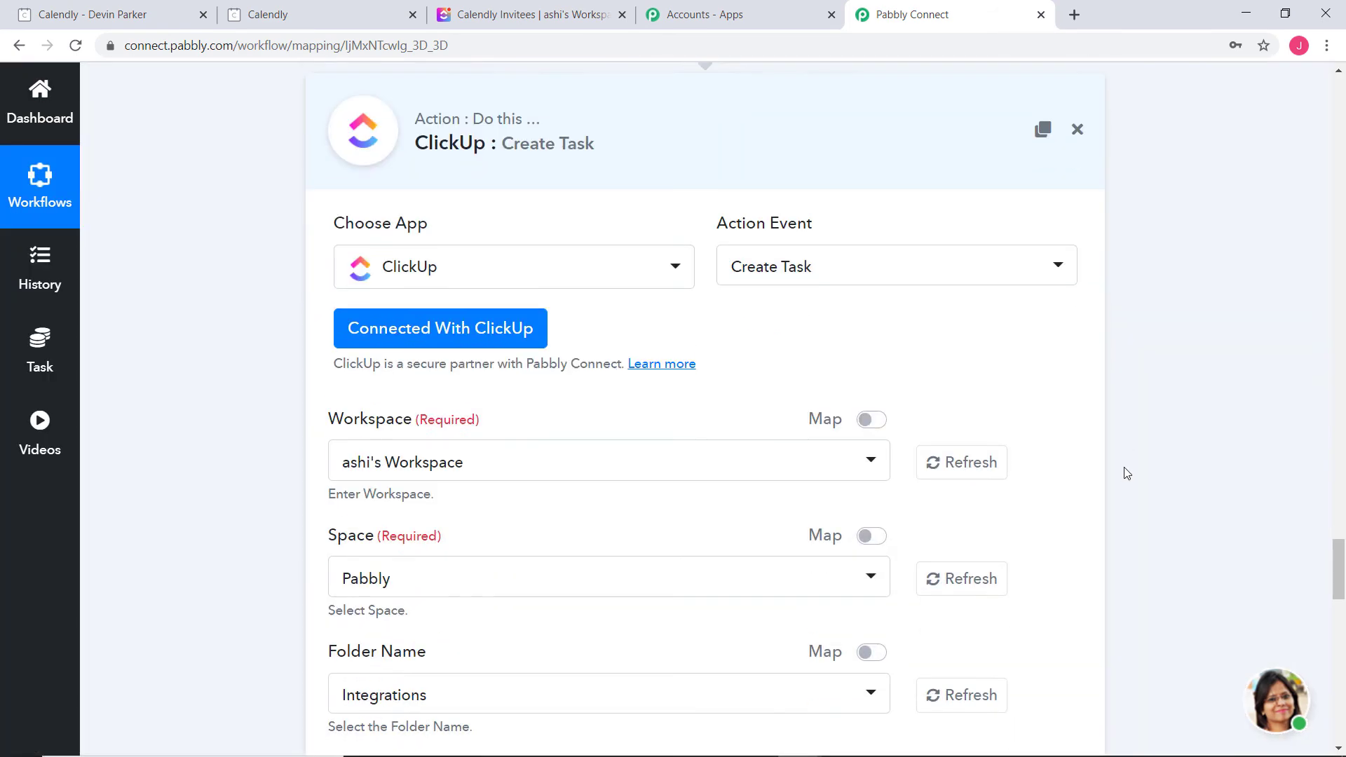
scroll(1125, 467, "down", 18)
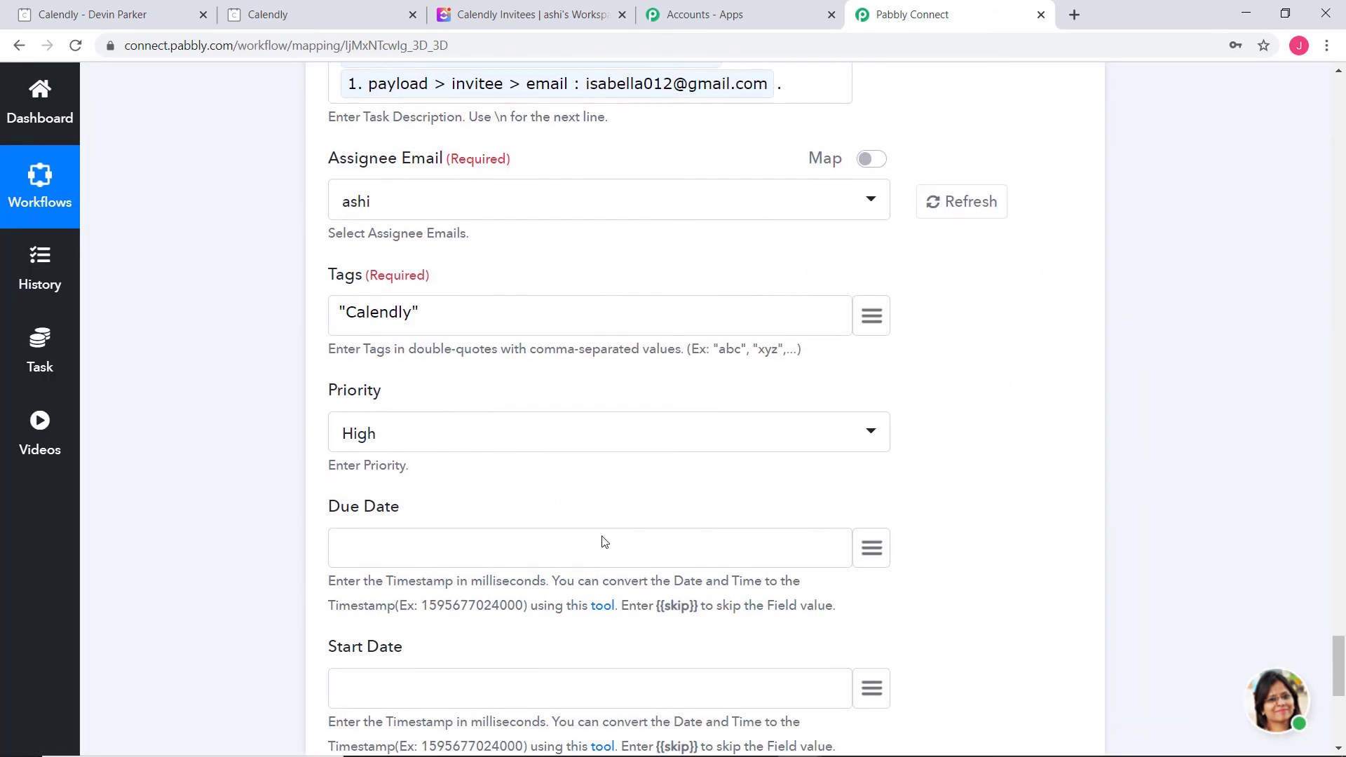
scroll(403, 530, "down", 5)
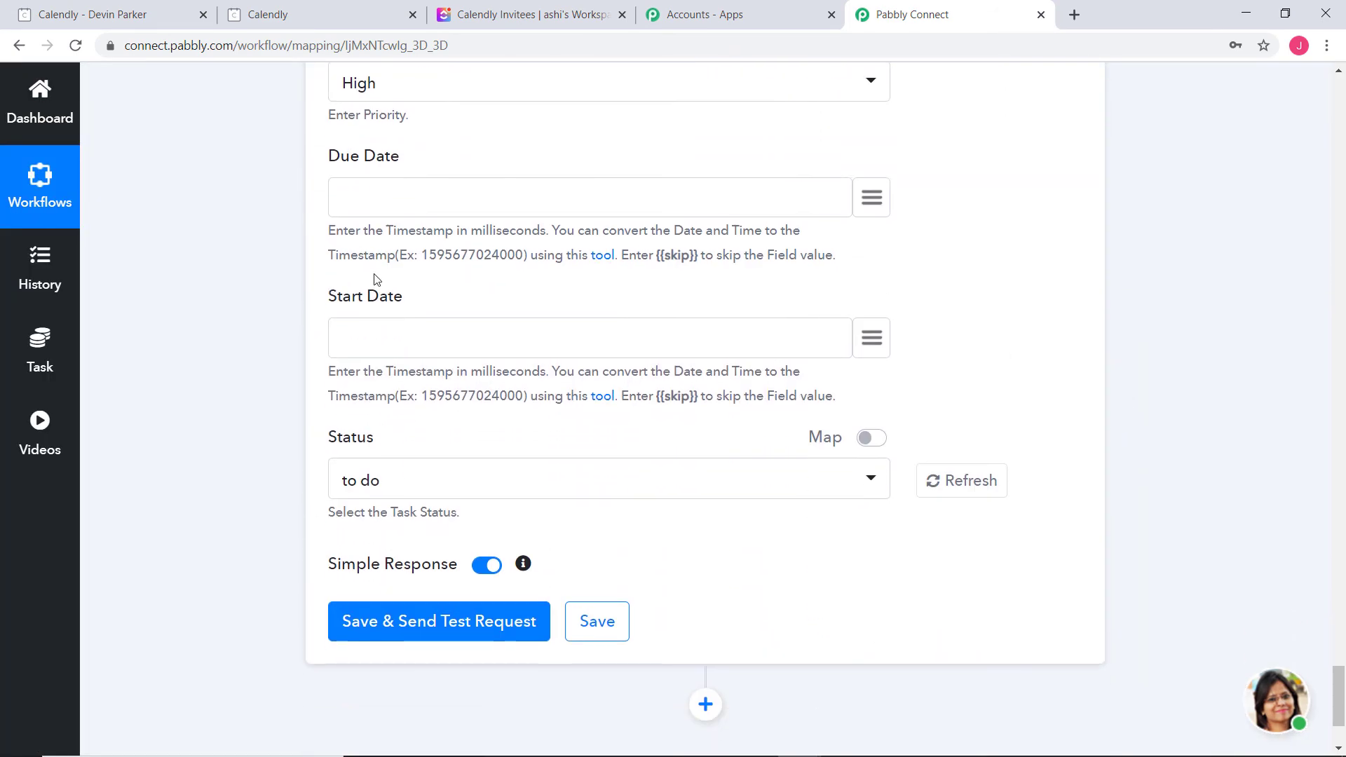
Map the step 5 result into Due Date and the step 3 result into Start Date
left_click(869, 203)
left_click_drag(994, 320, 994, 694)
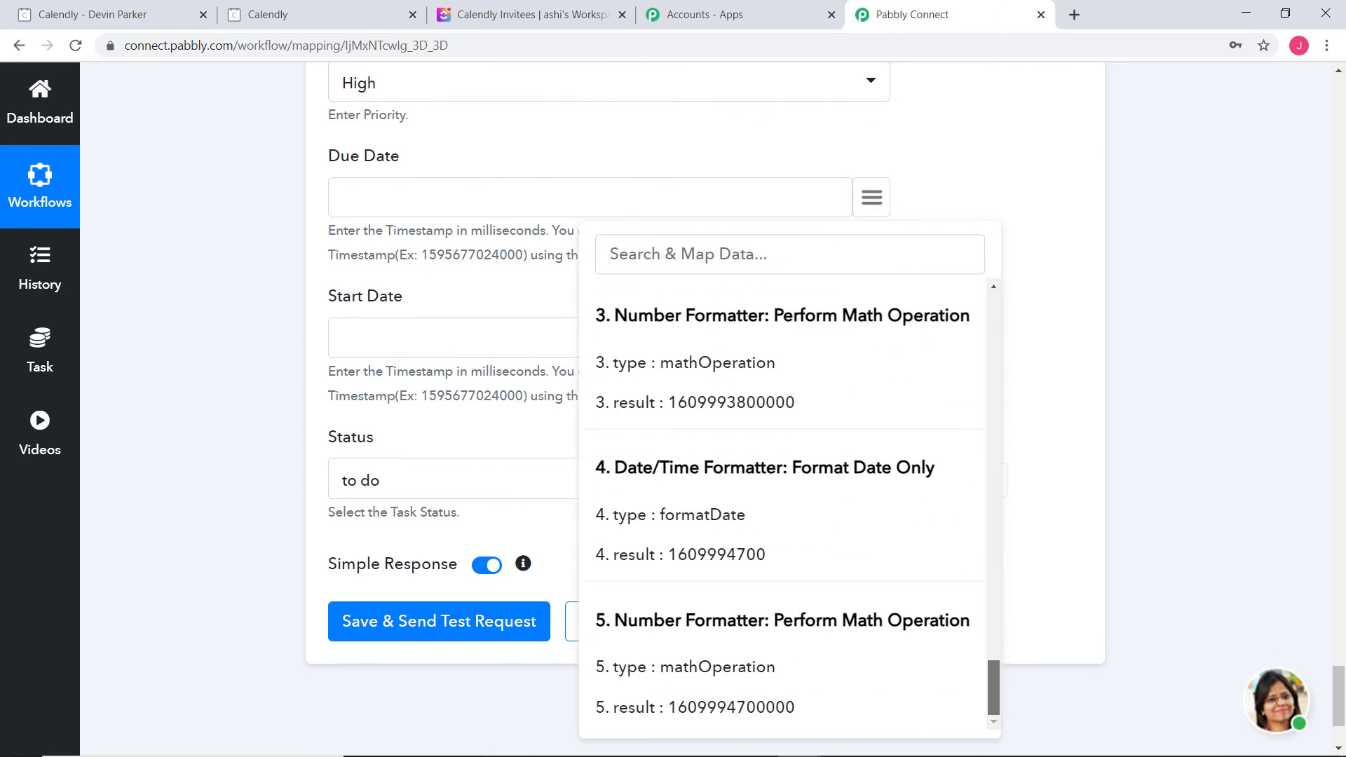
left_click(734, 709)
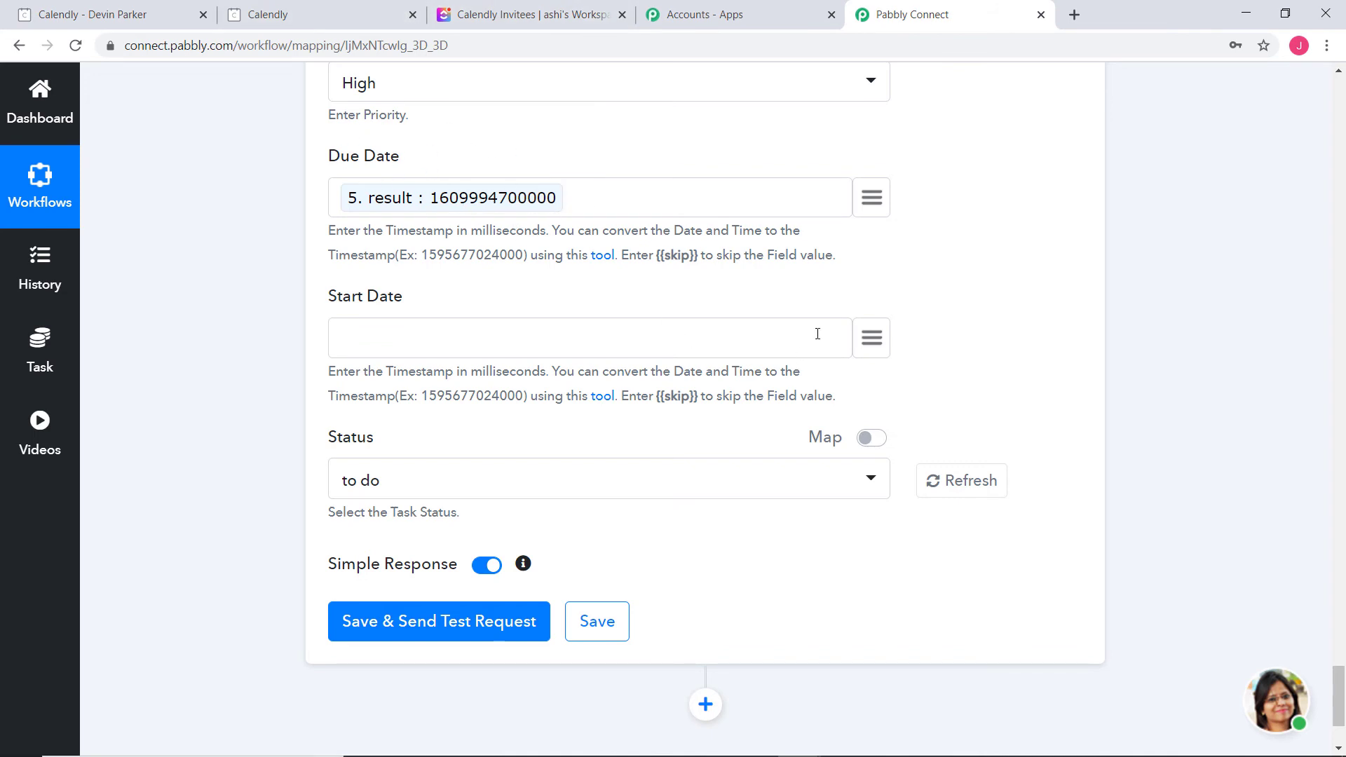
left_click(873, 341)
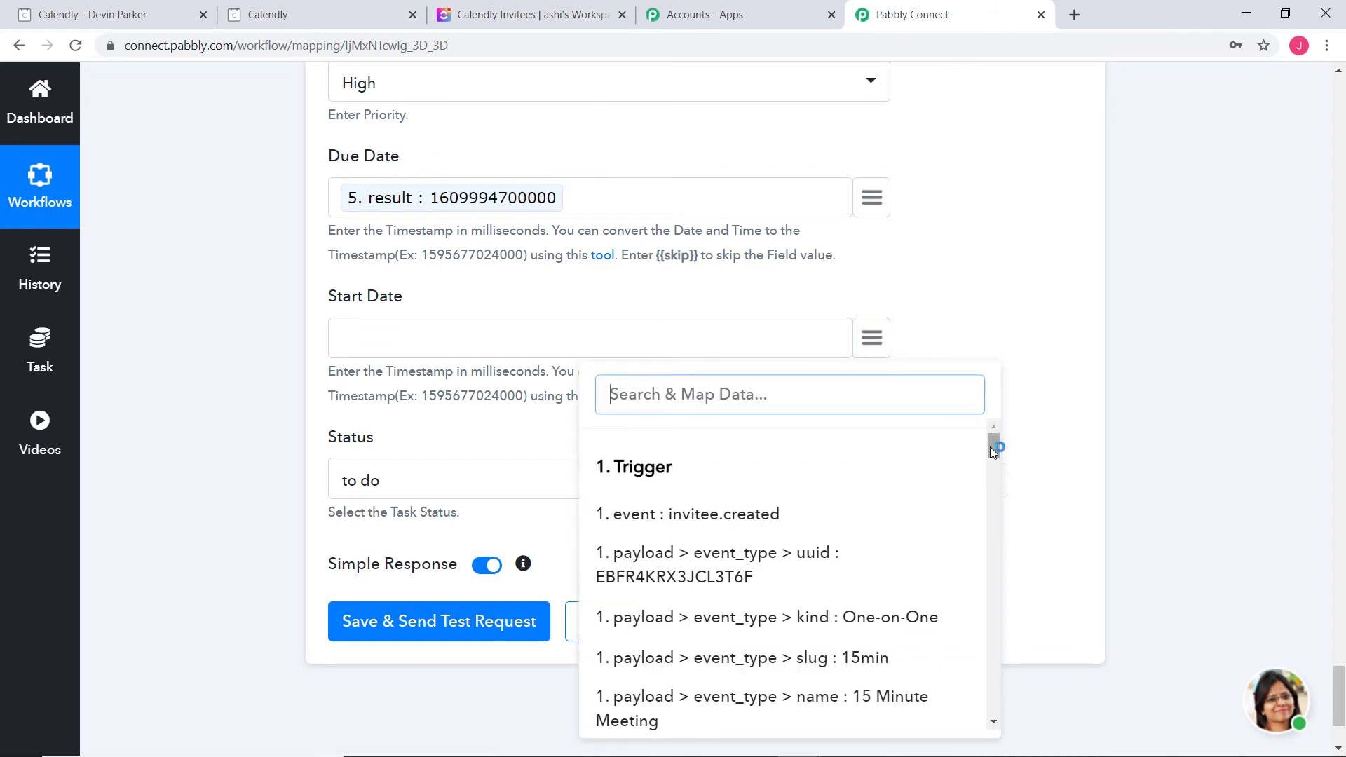
left_click_drag(990, 447, 992, 683)
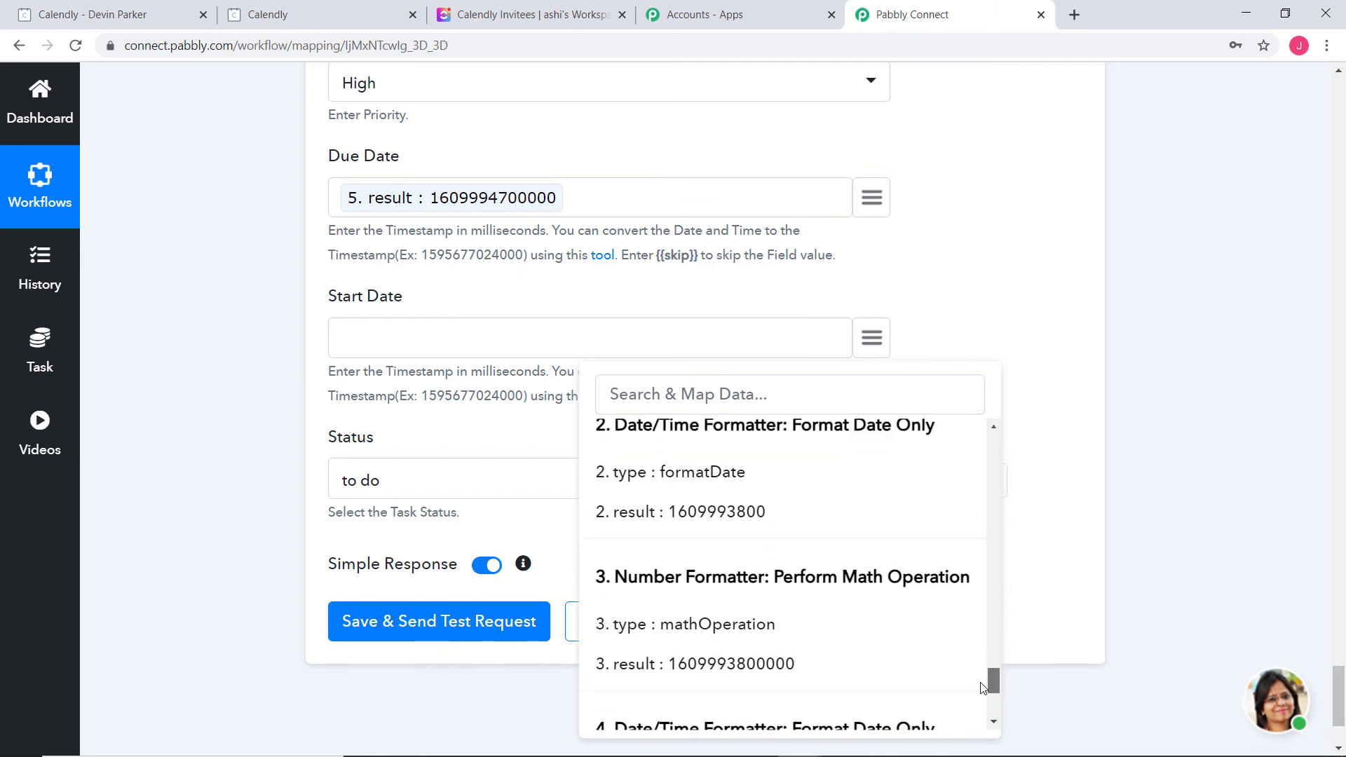
left_click(768, 666)
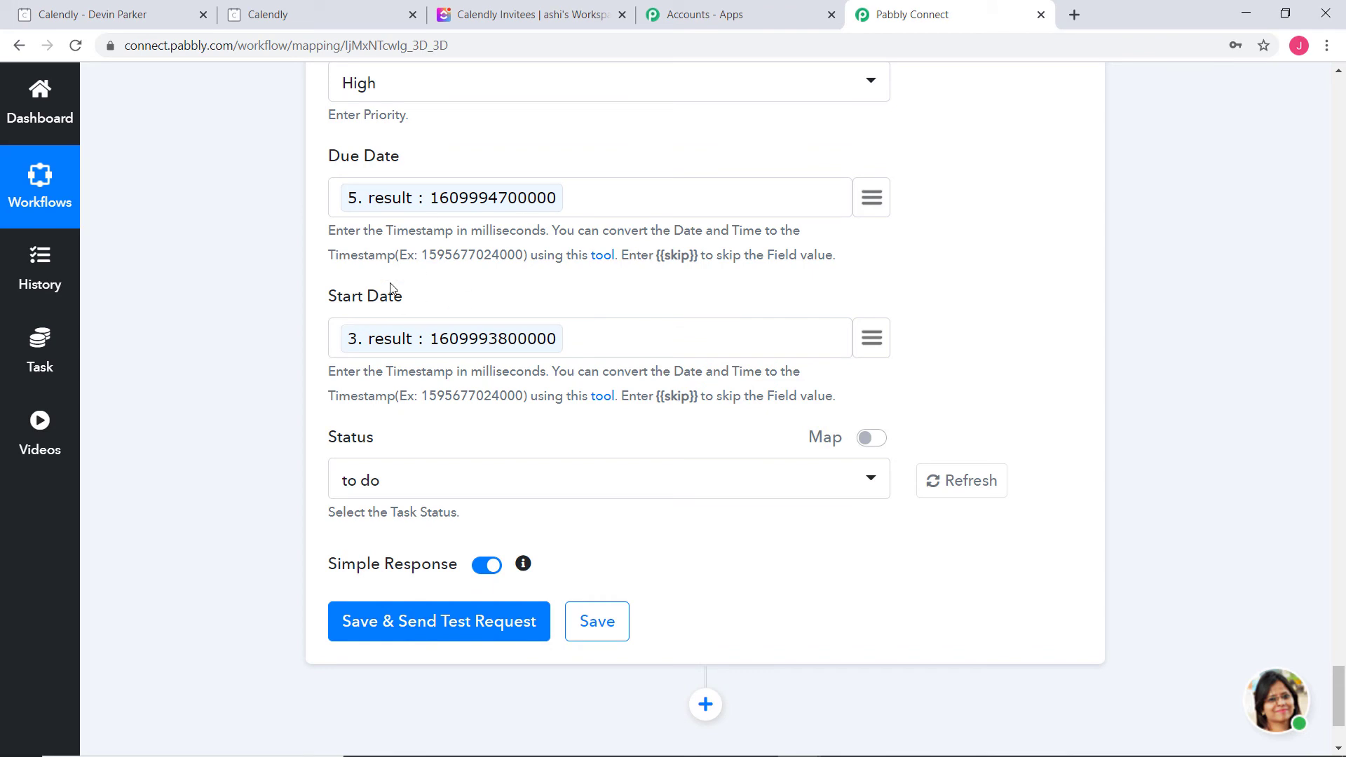
Keep Status 'to do', then test and save the ClickUp step, creating a '15 Minute Meeting' task
left_click(401, 484)
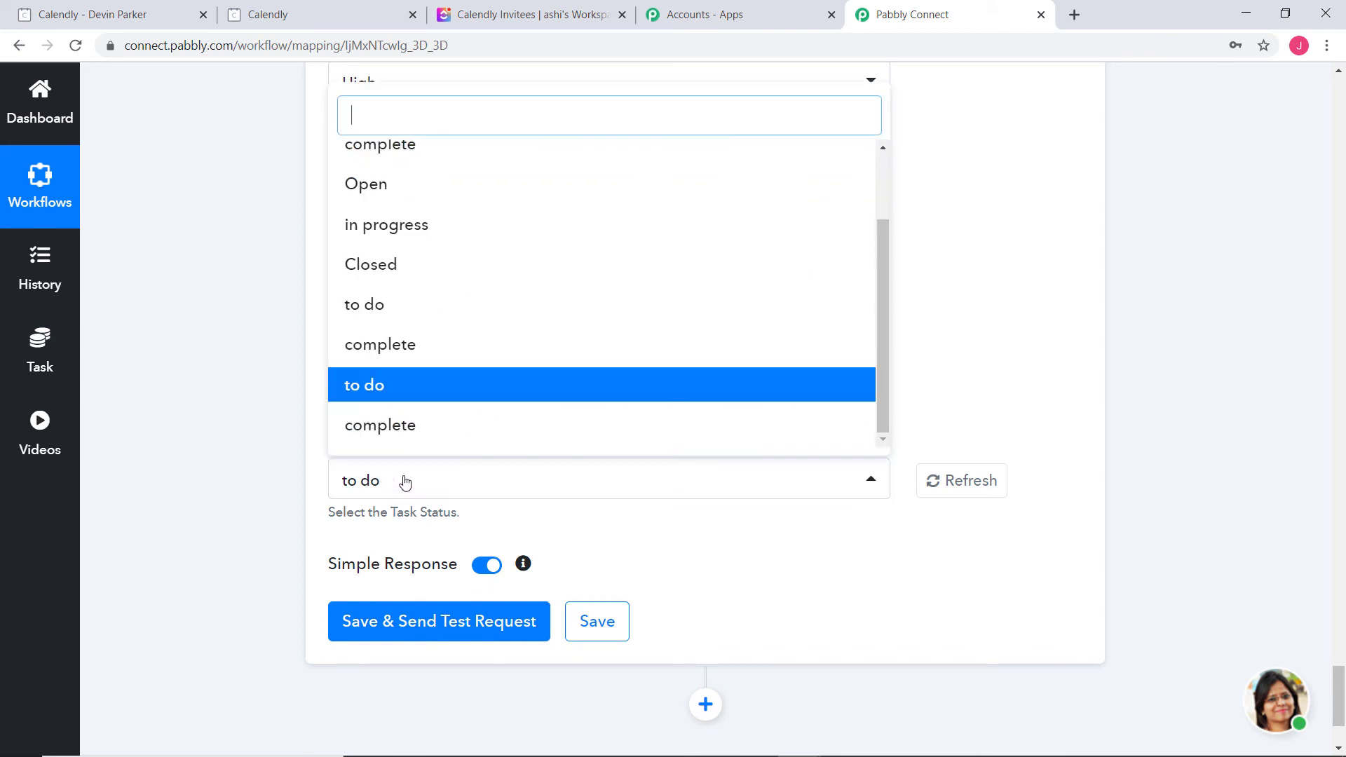
left_click(372, 386)
left_click(490, 624)
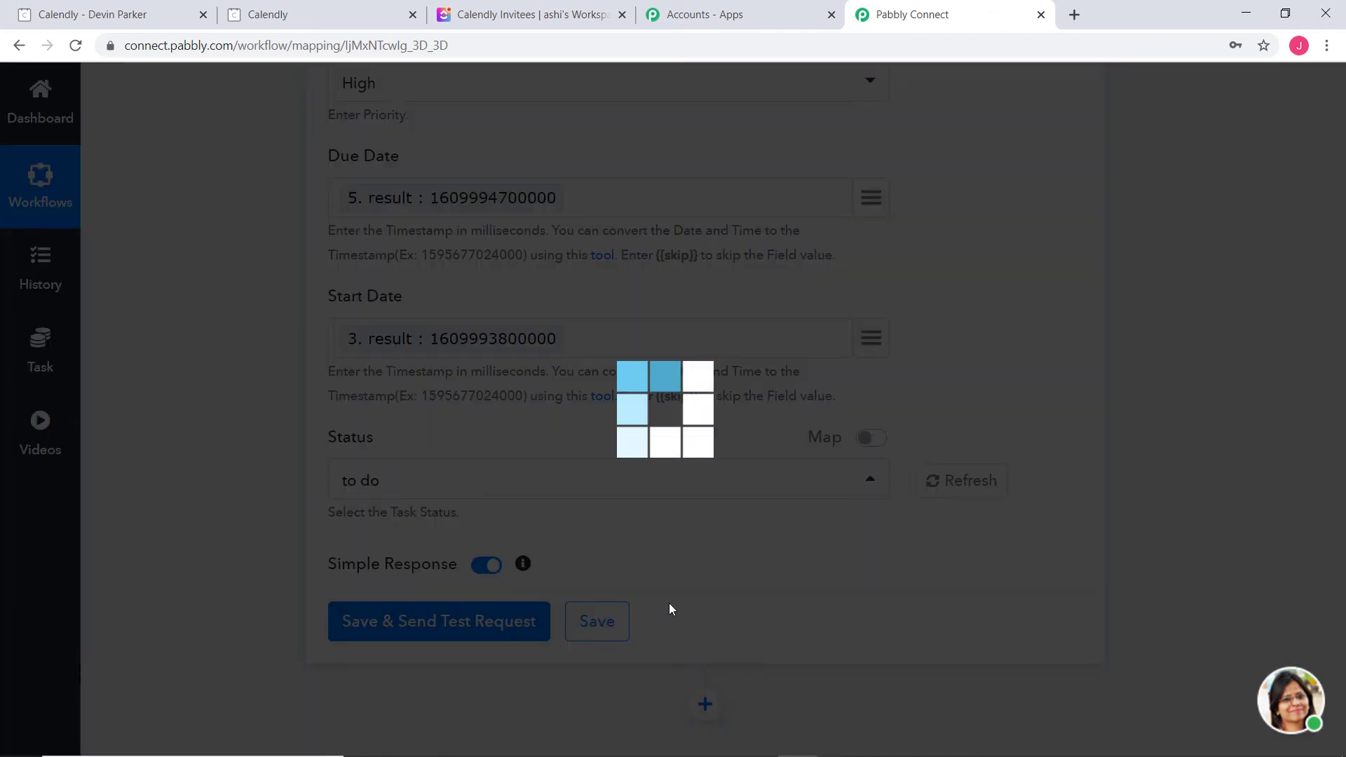
scroll(1138, 232, "down", 10)
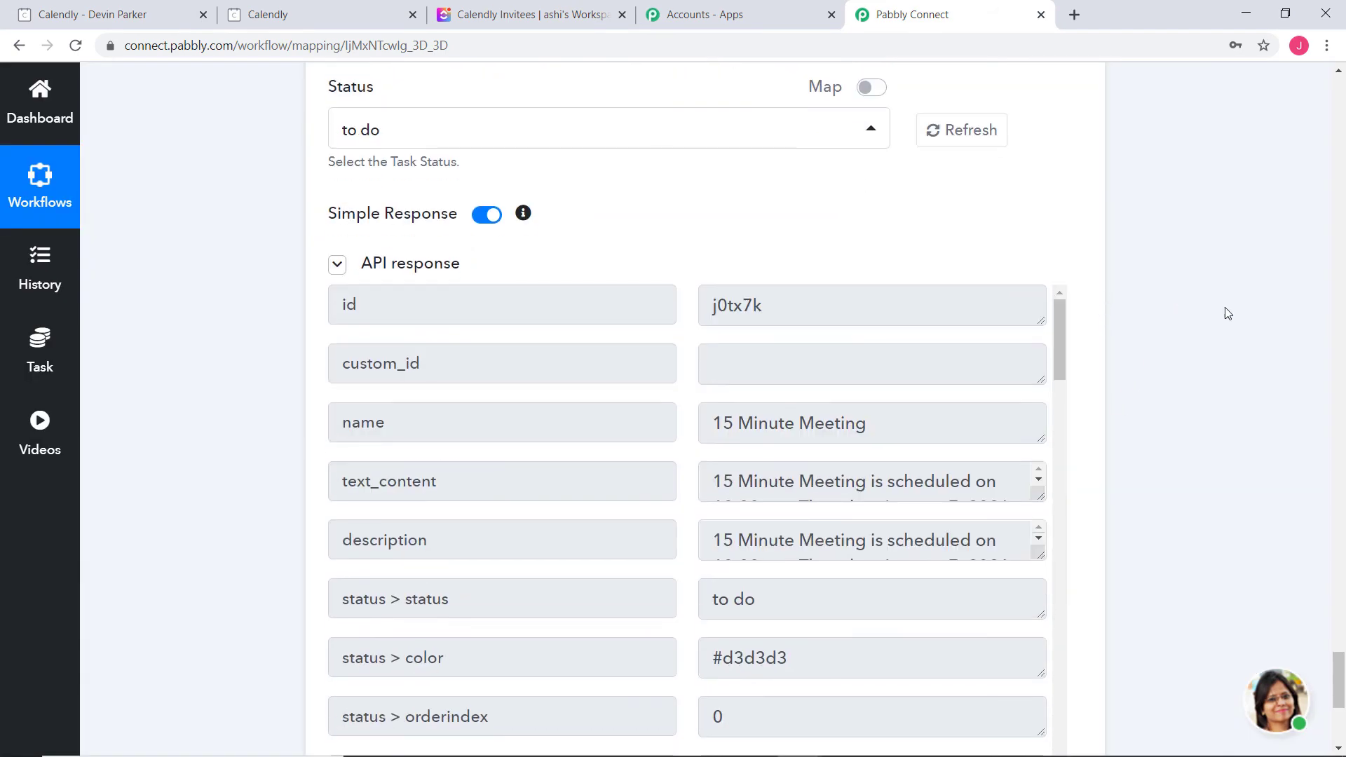
left_click(604, 514)
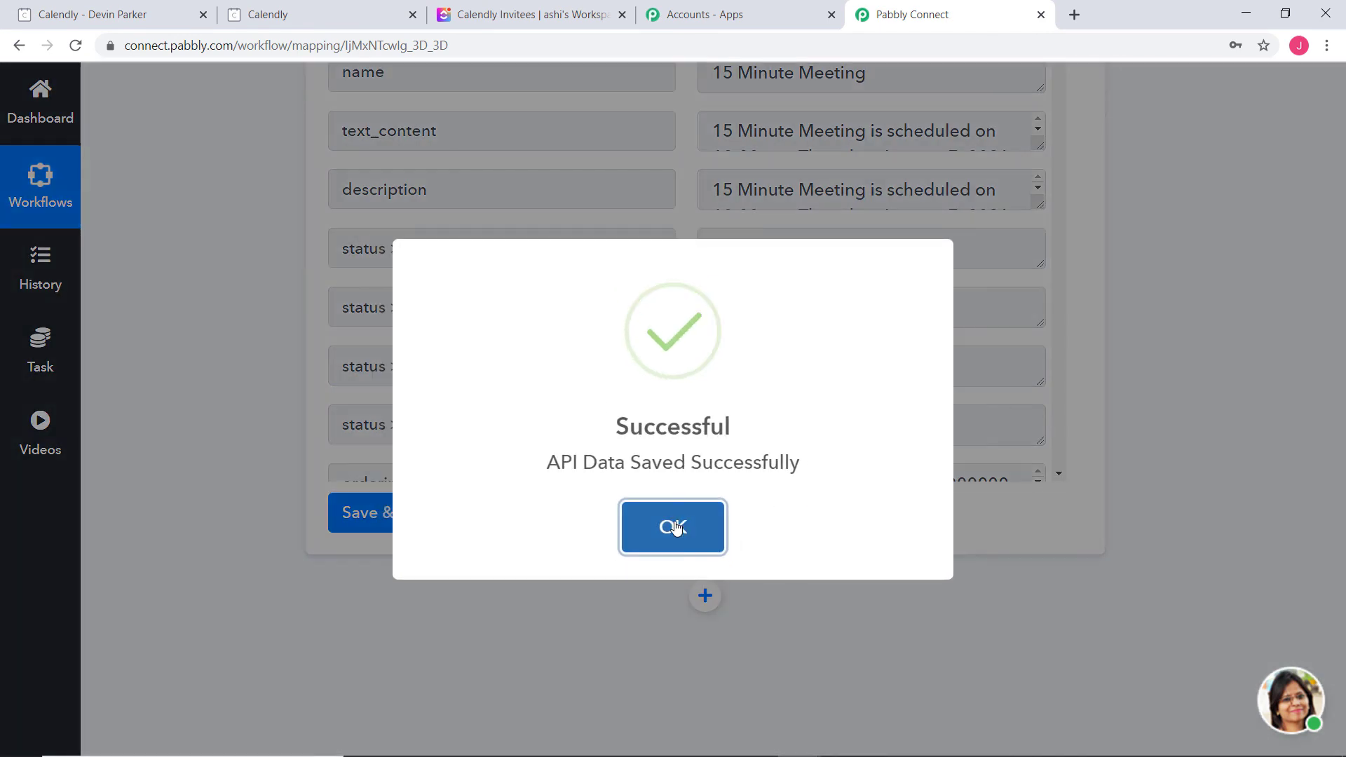
View ClickUp's Calendly Invitees list to check the created task
left_click(673, 526)
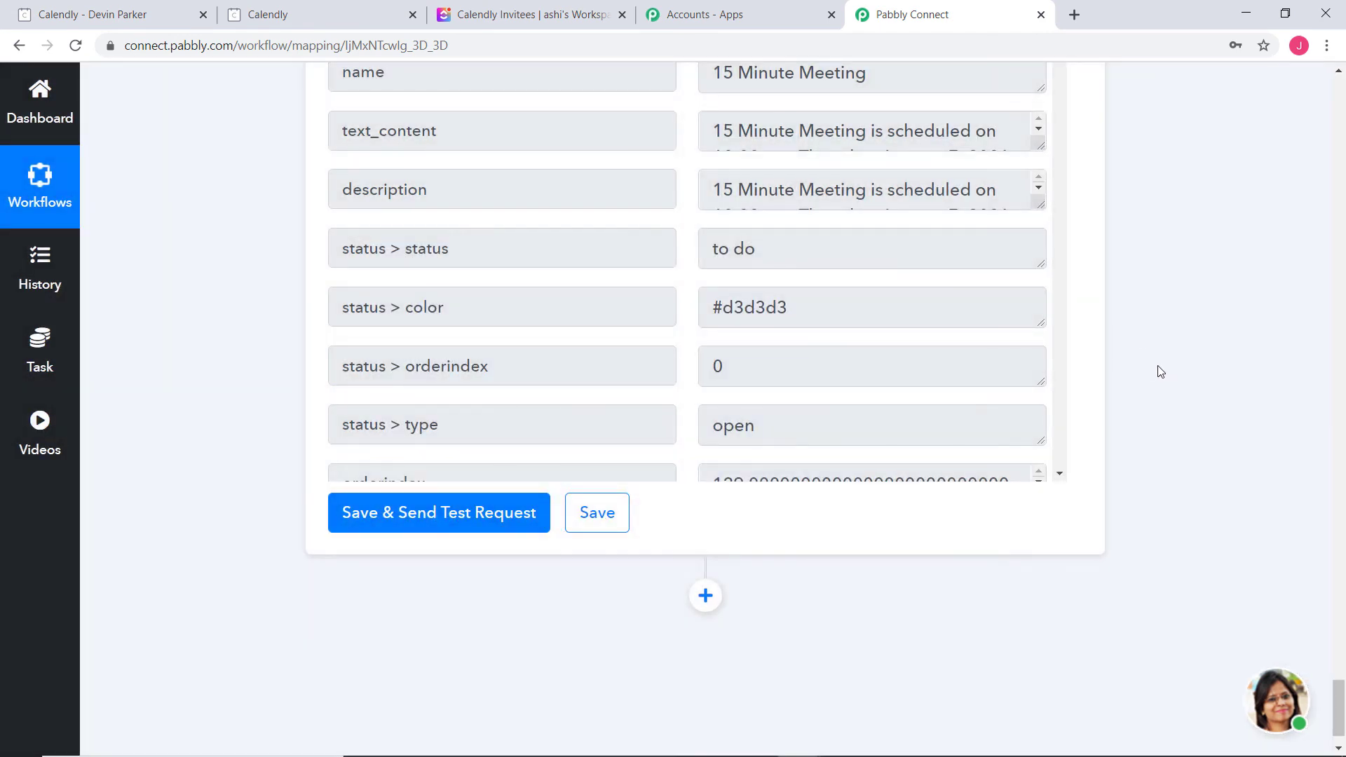
scroll(1160, 372, "up", 2)
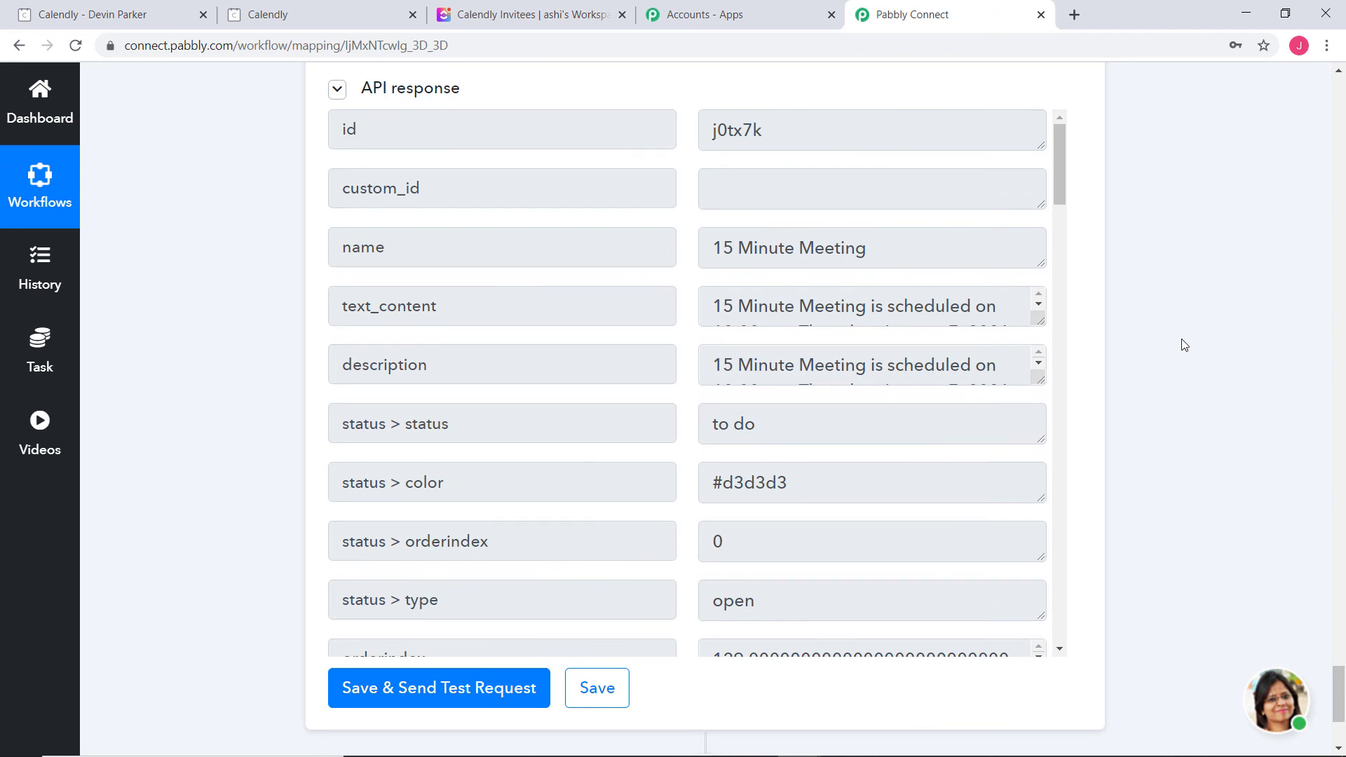
left_click(537, 17)
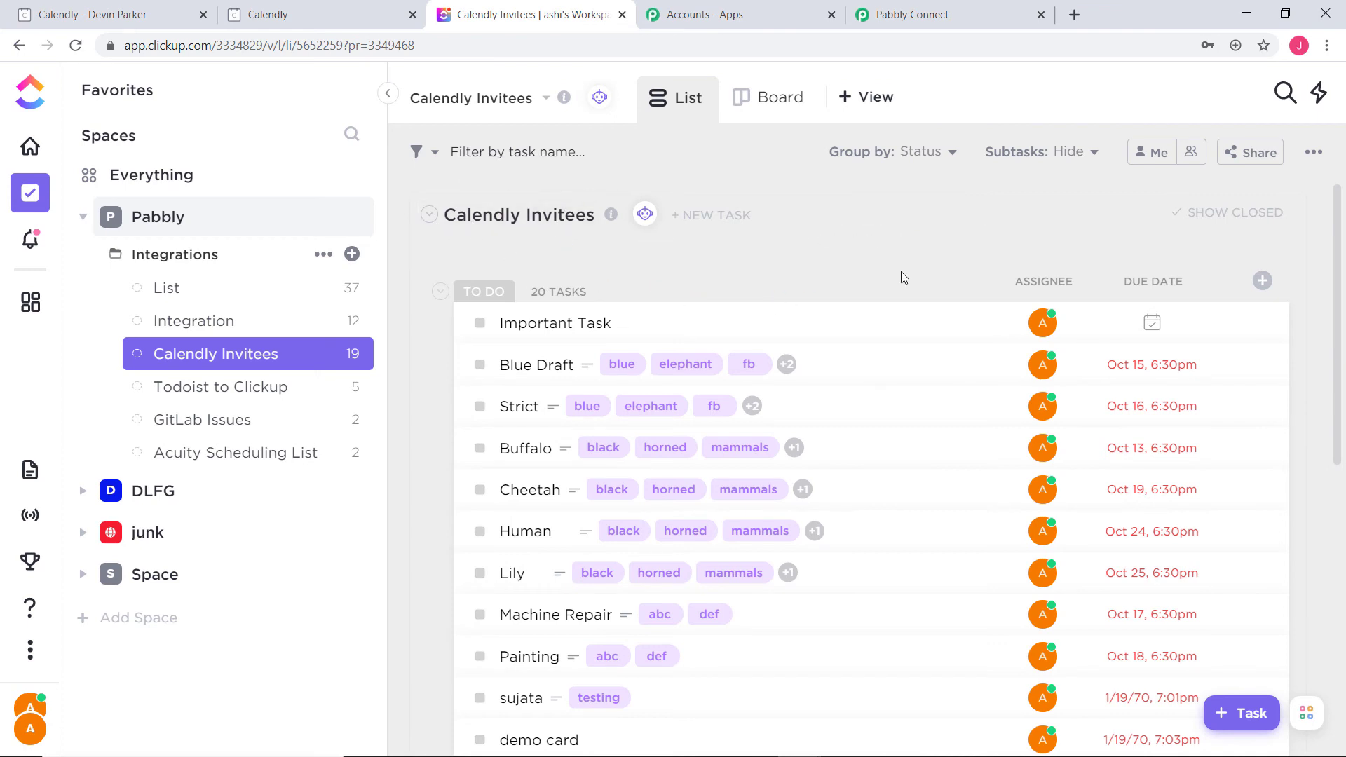
scroll(907, 266, "down", 2)
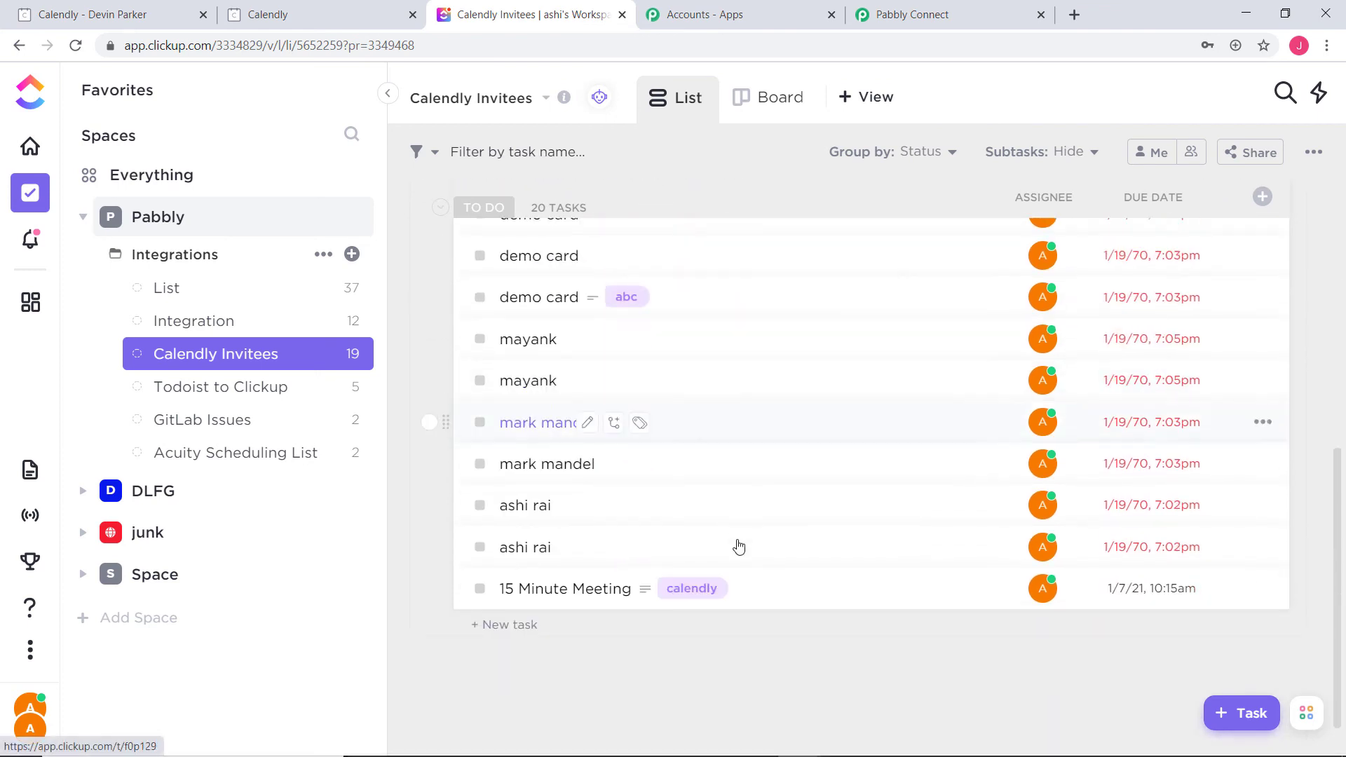
left_click(548, 589)
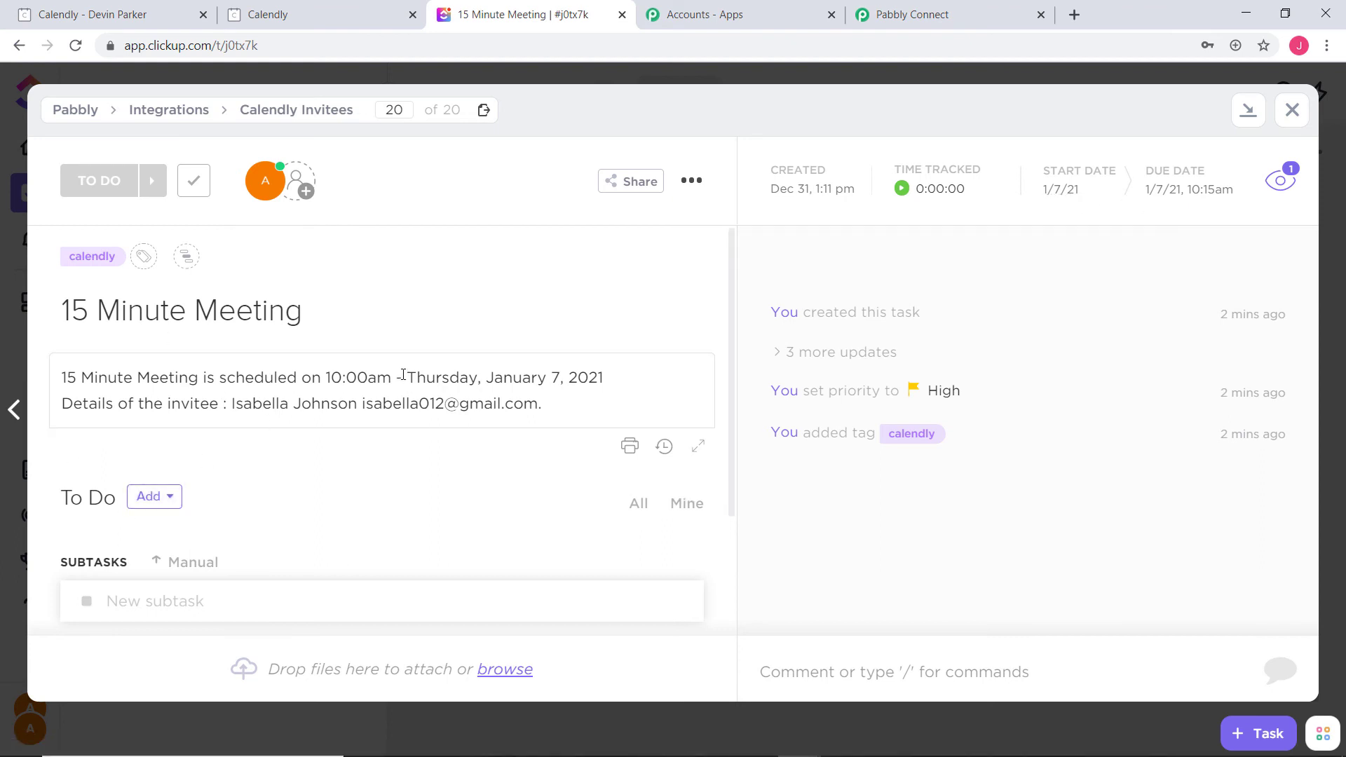
left_click(1291, 111)
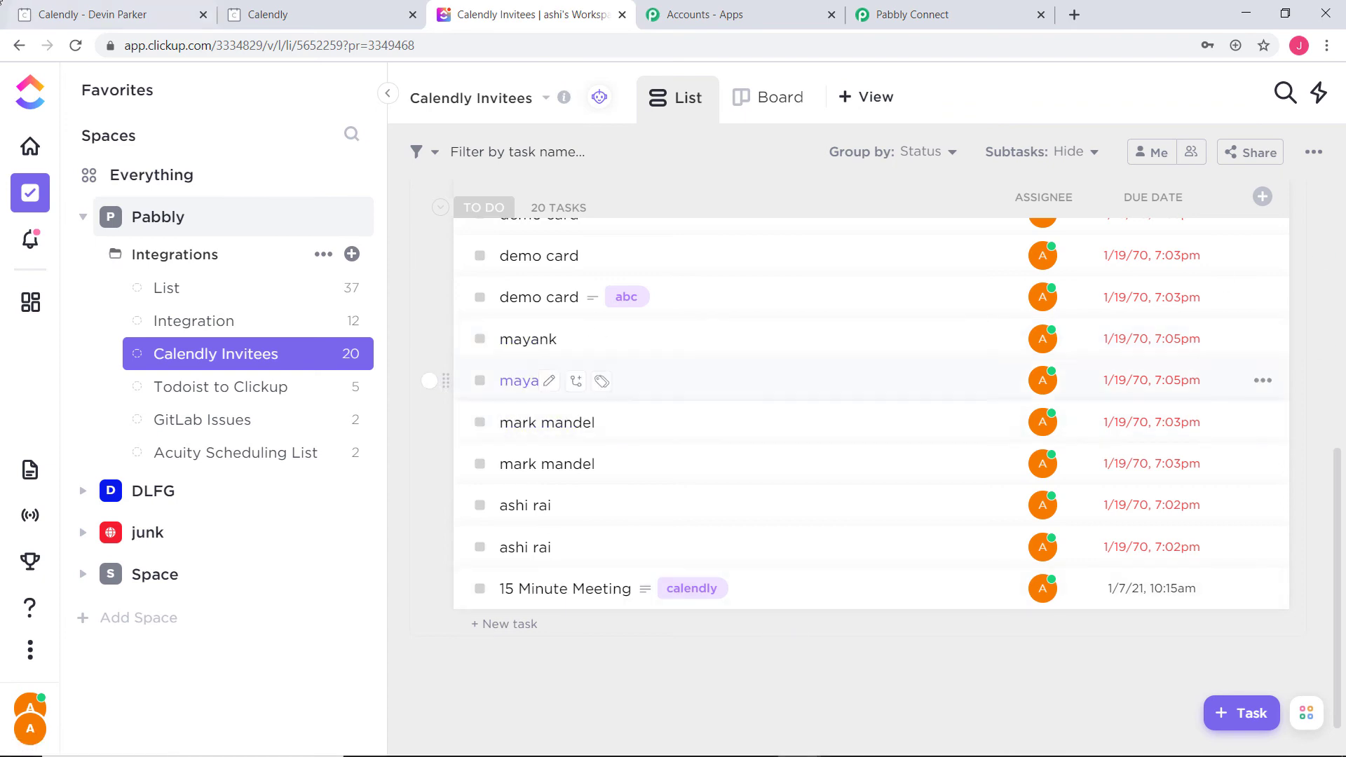
On Calendly's 60 Minute Meeting page, pick the 2:00pm slot on Thursday, January 28, 2021
left_click(99, 17)
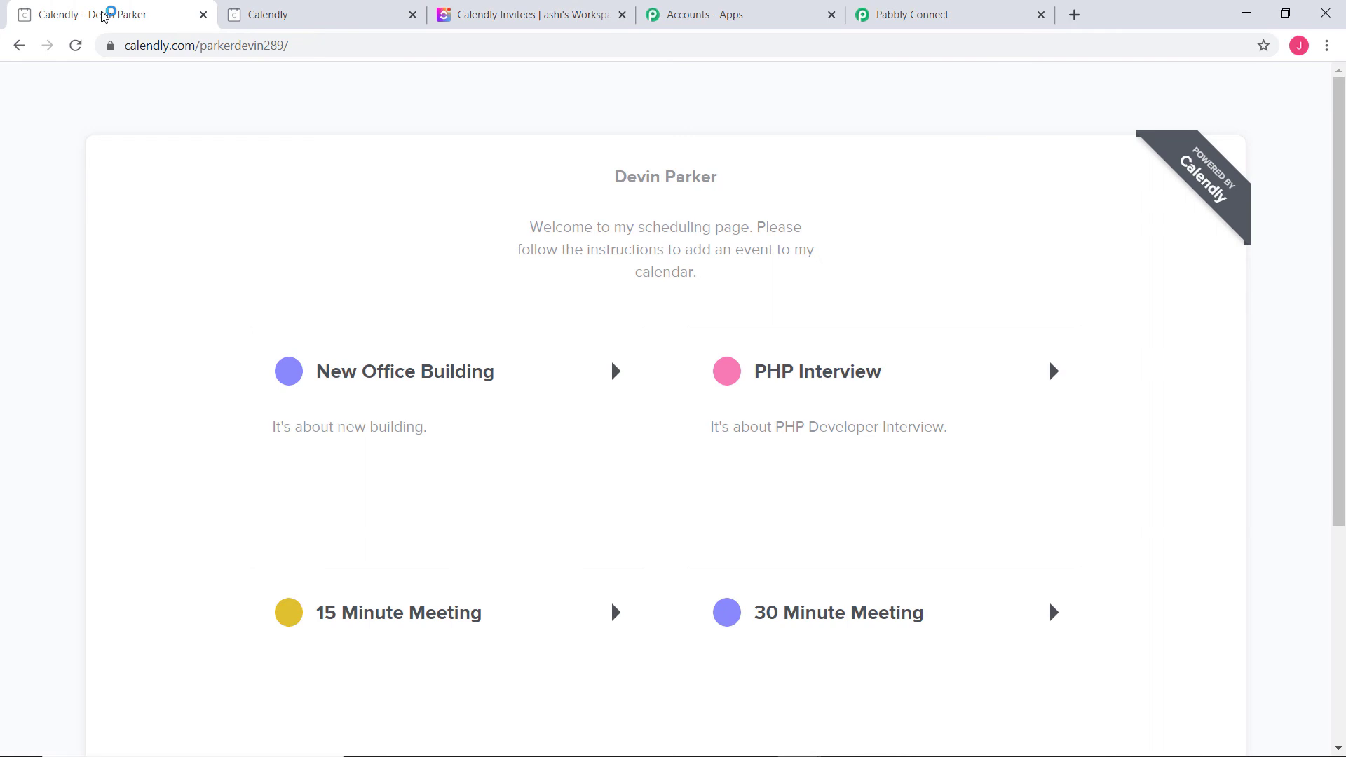
scroll(892, 577, "down", 5)
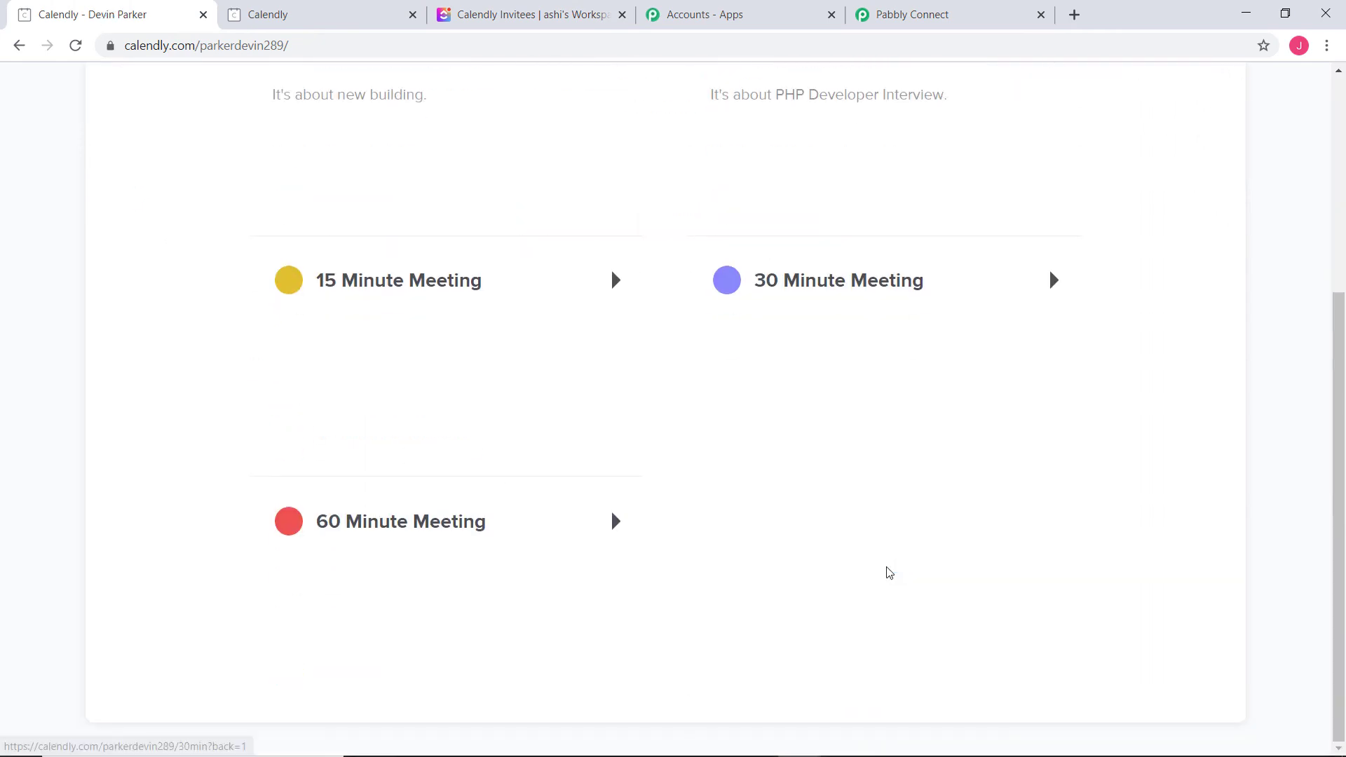
left_click(370, 583)
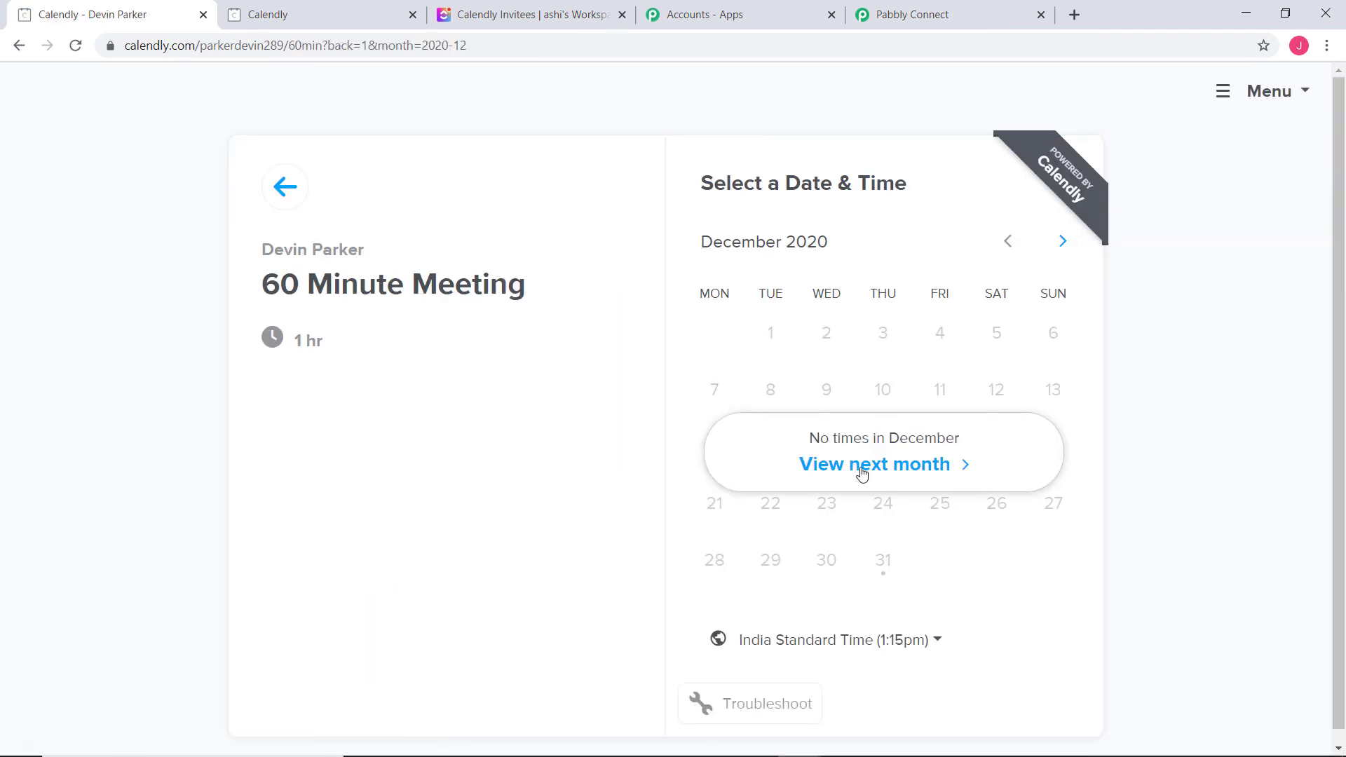
left_click(864, 467)
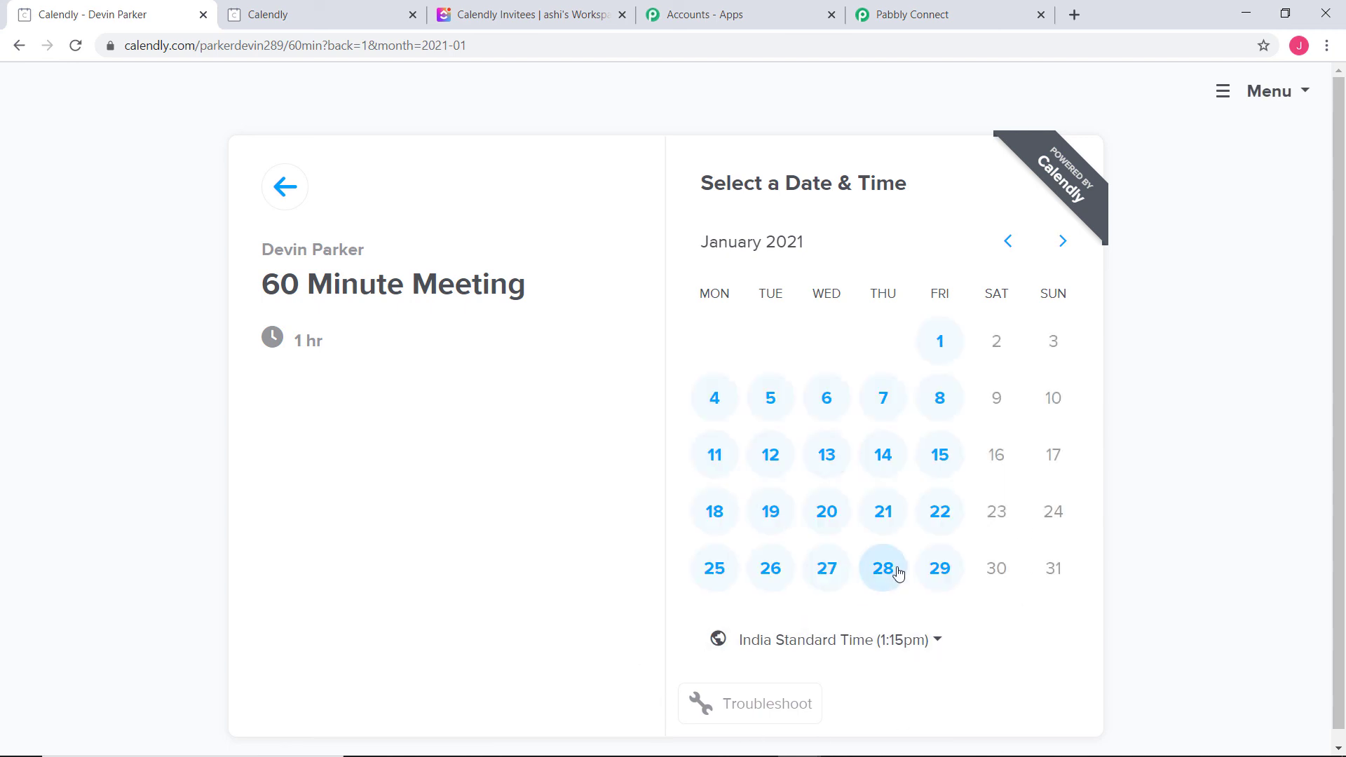
left_click(894, 571)
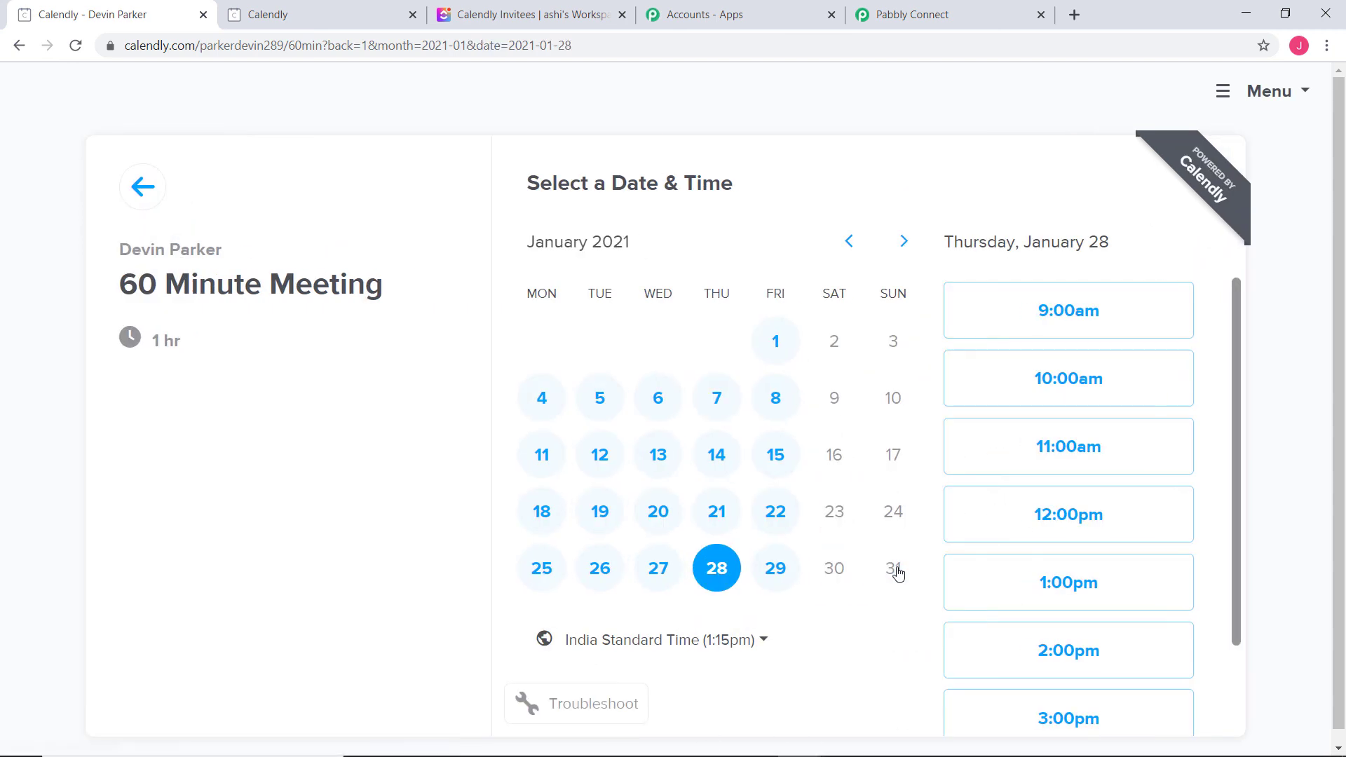
left_click(1065, 650)
left_click(1135, 656)
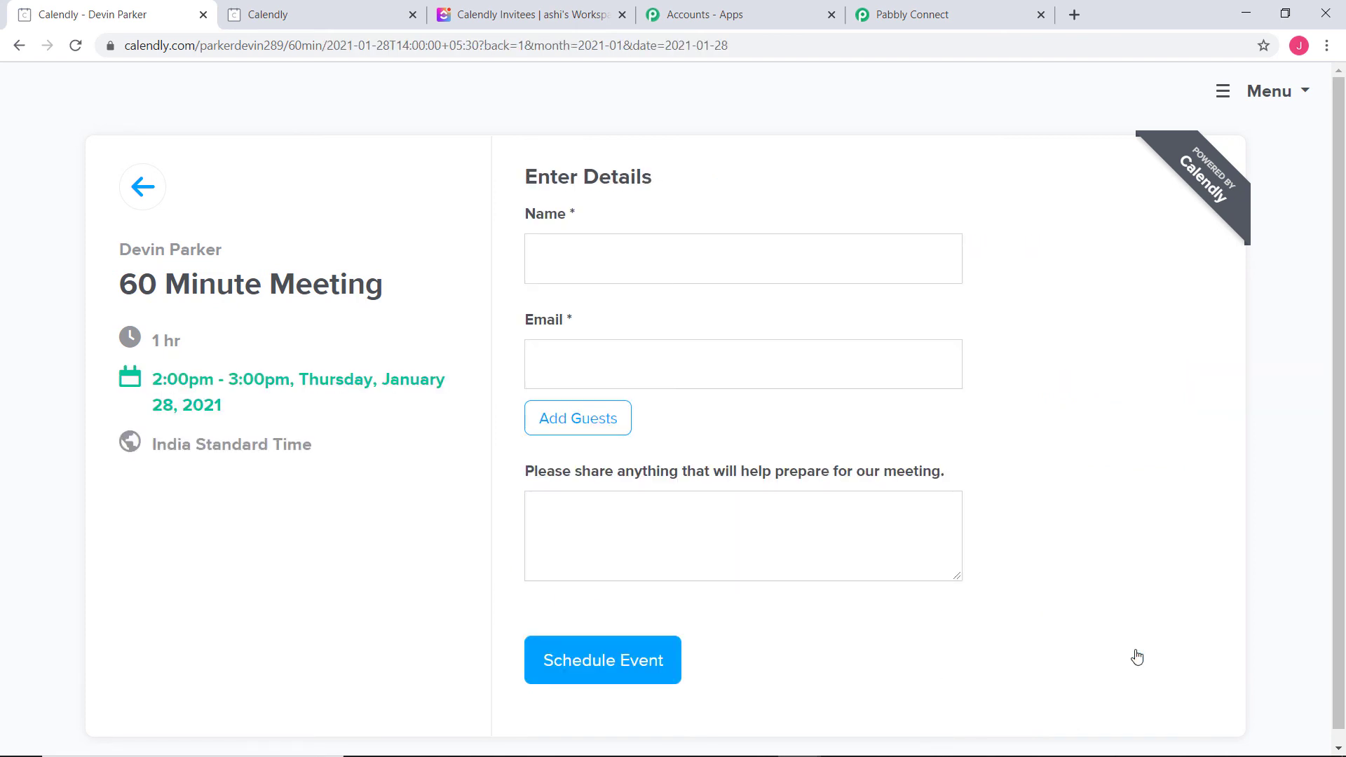
Fill in the invitee's name and e-mail address and schedule the meeting
left_click(677, 248)
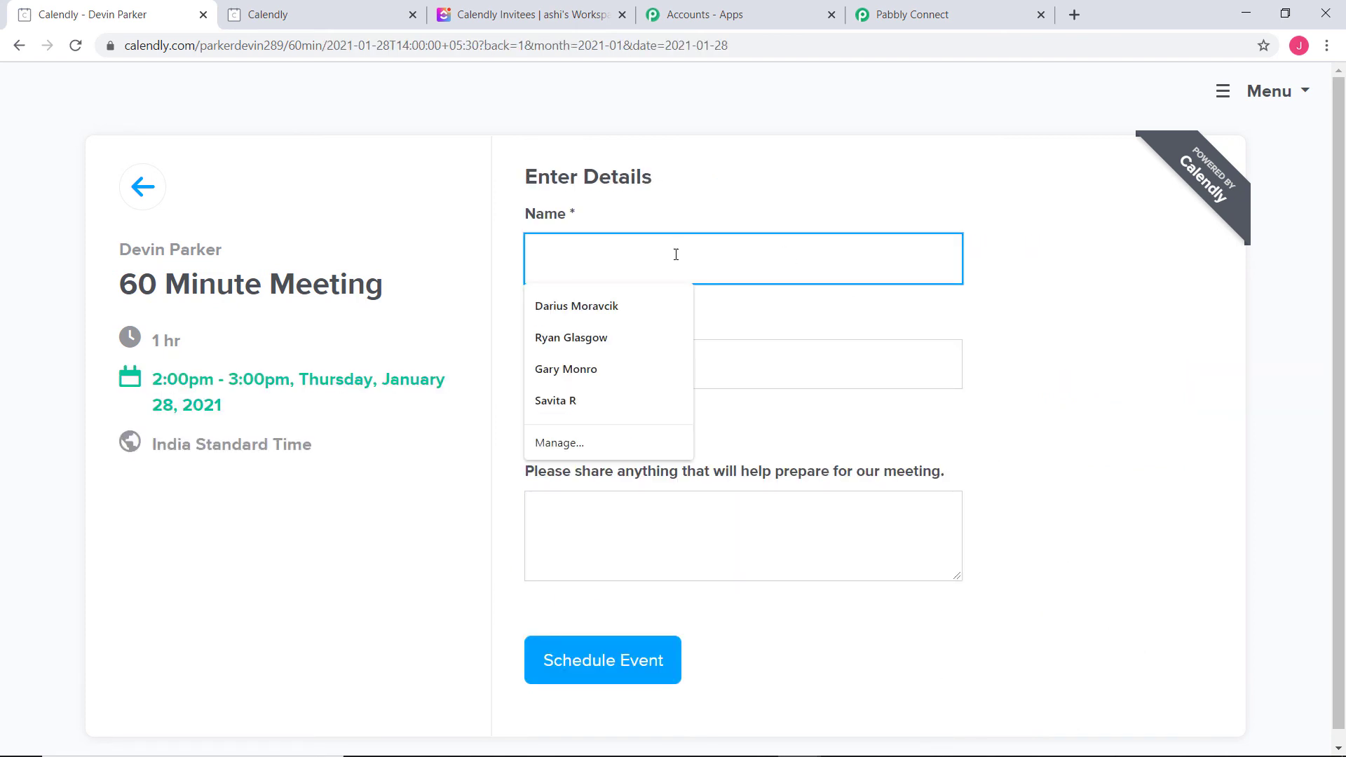
left_click(604, 343)
left_click(598, 364)
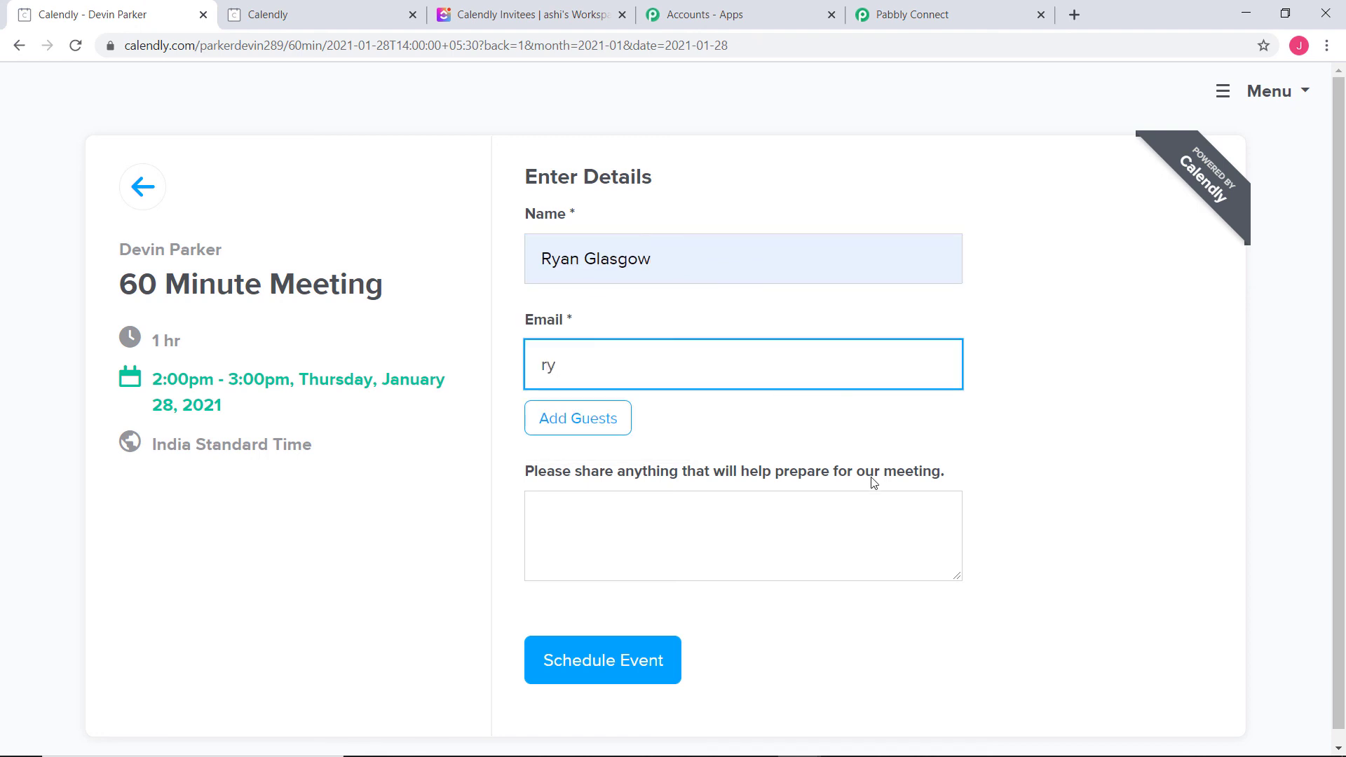
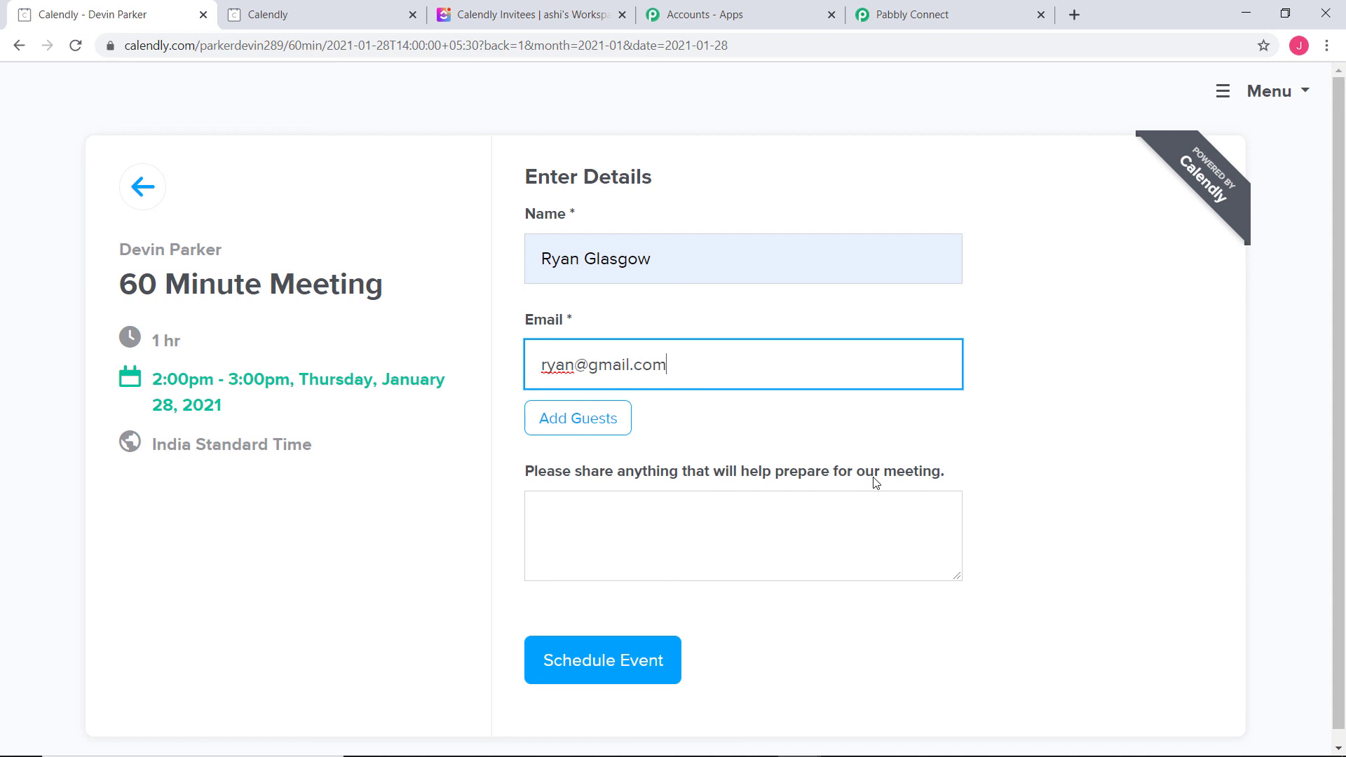
left_click(625, 667)
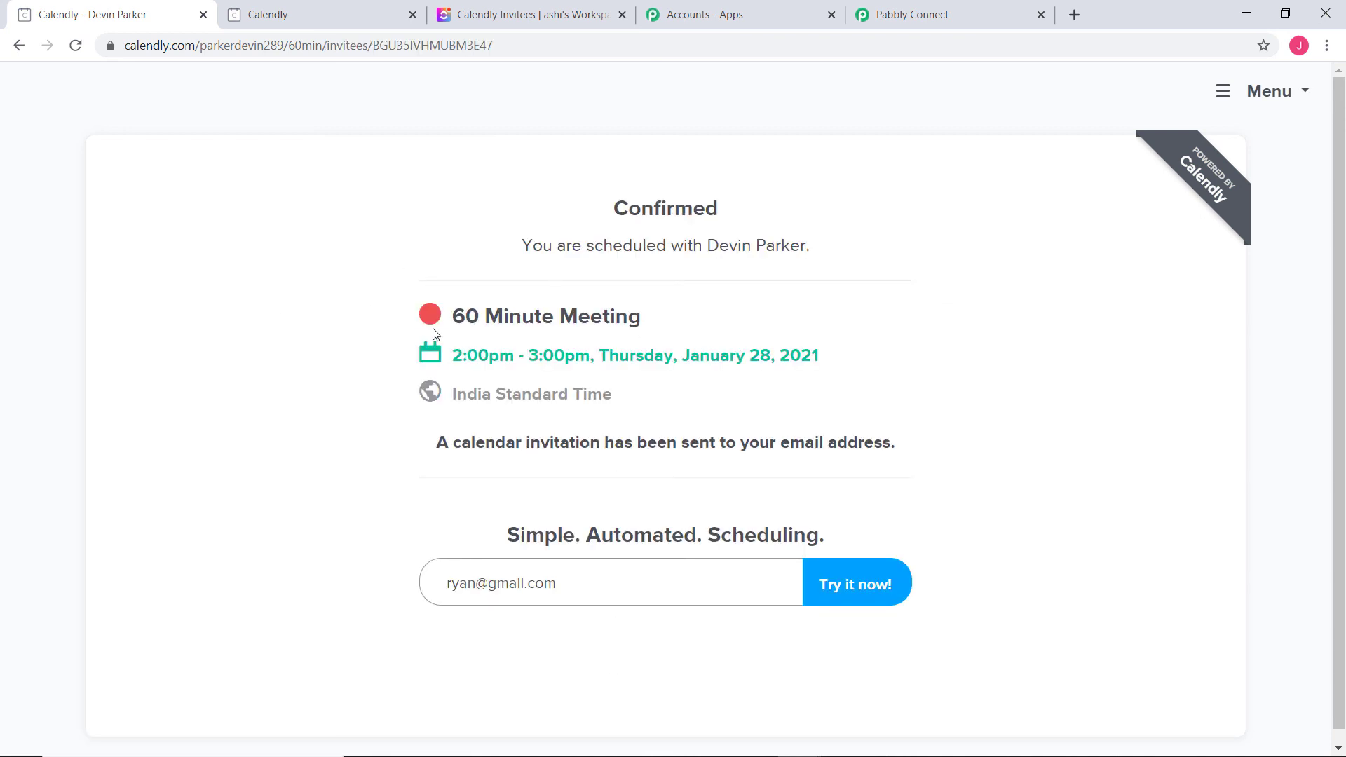
left_click_drag(690, 355, 836, 354)
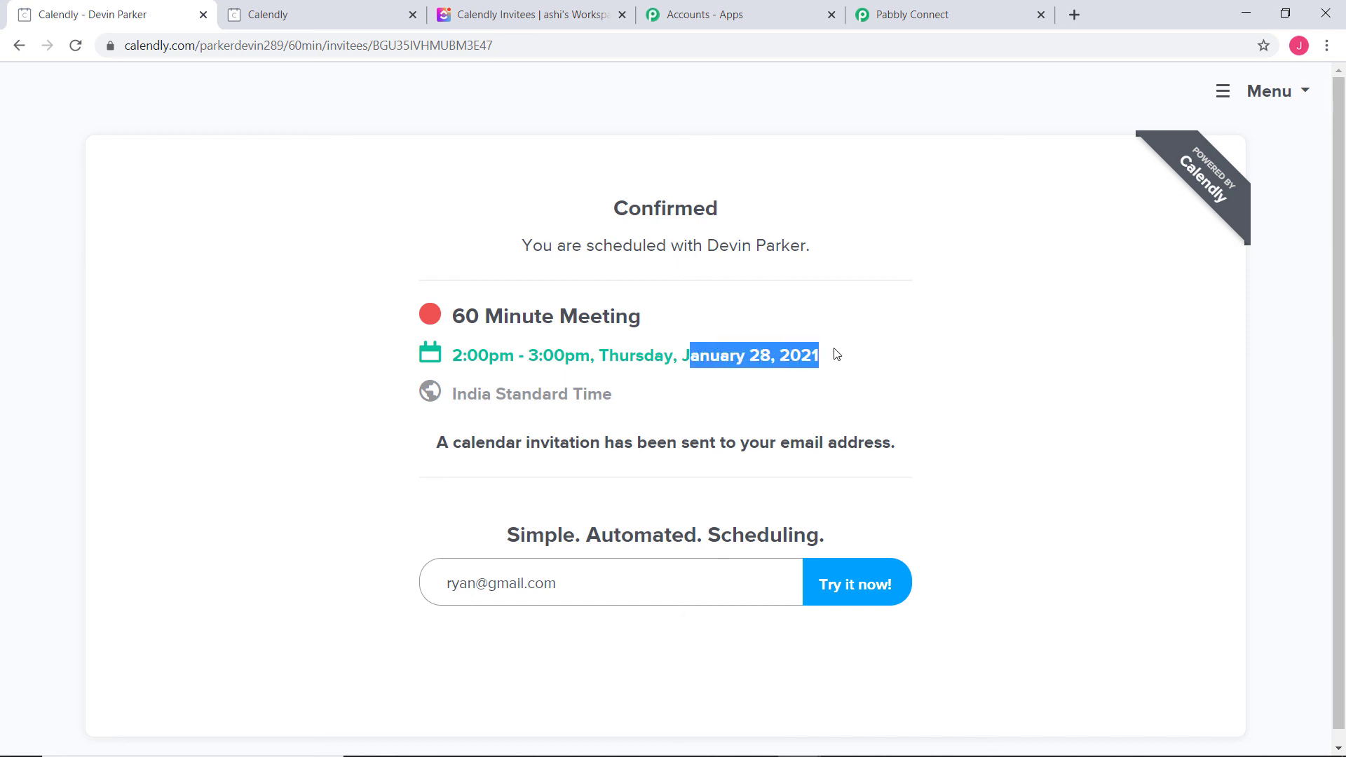
left_click(848, 363)
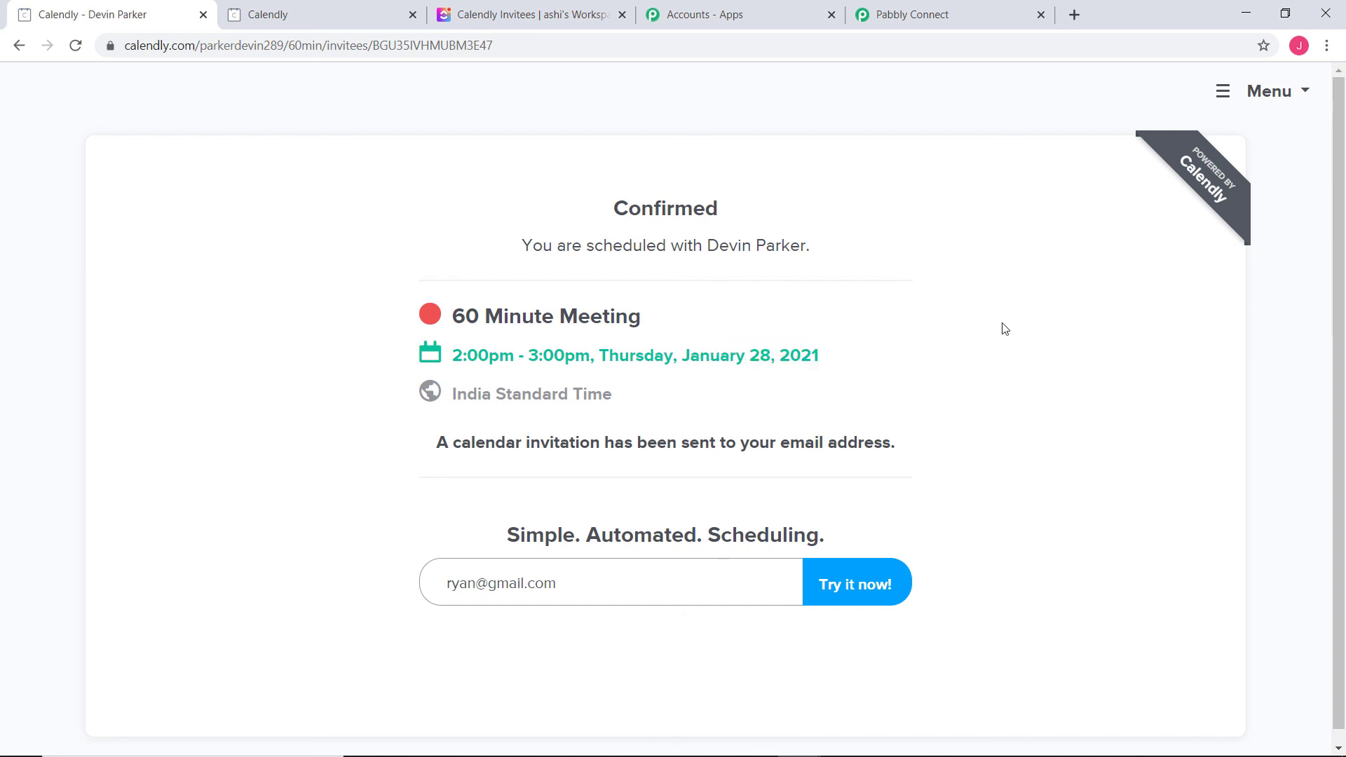
Check that ClickUp's Calendly Invitees list has the 60 Minute Meeting task due 1/28/21, 3pm, then return to Pabbly Connect
left_click(514, 16)
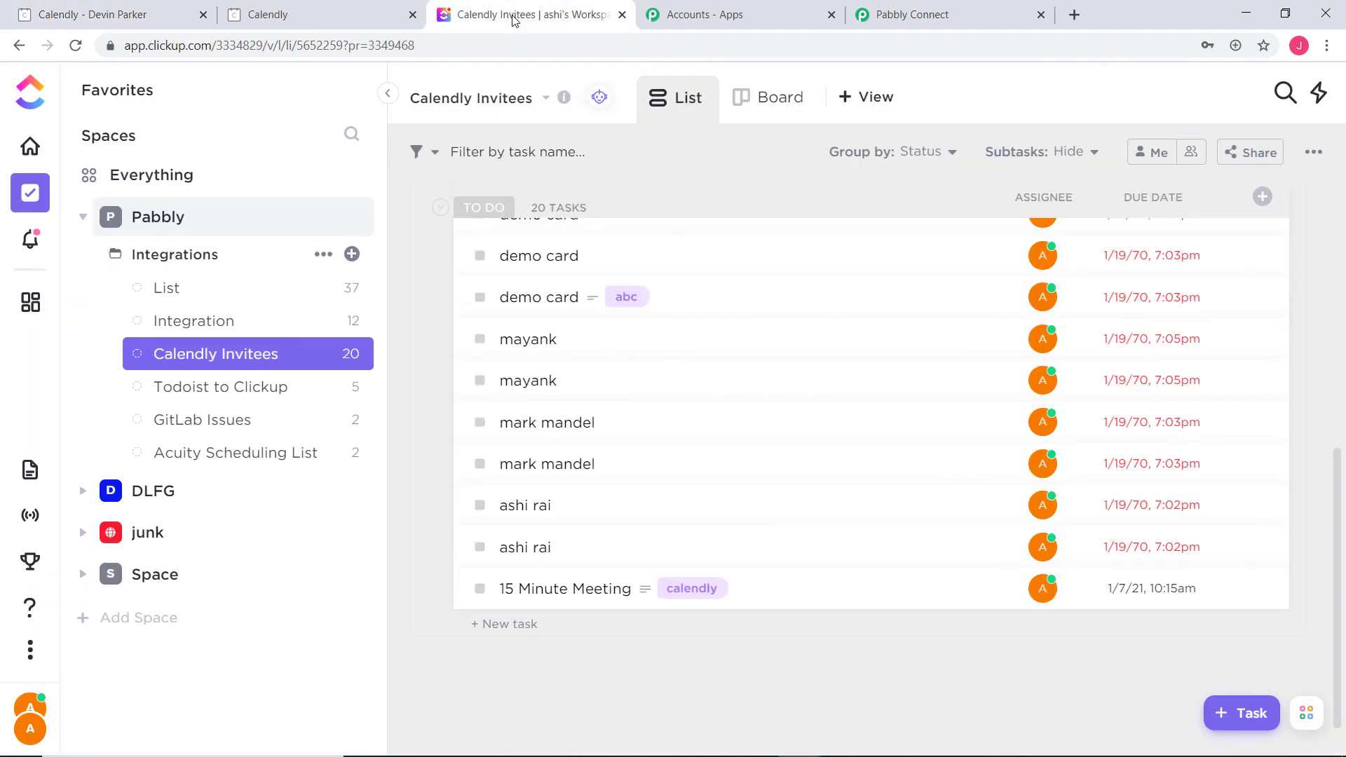
scroll(684, 582, "down", 2)
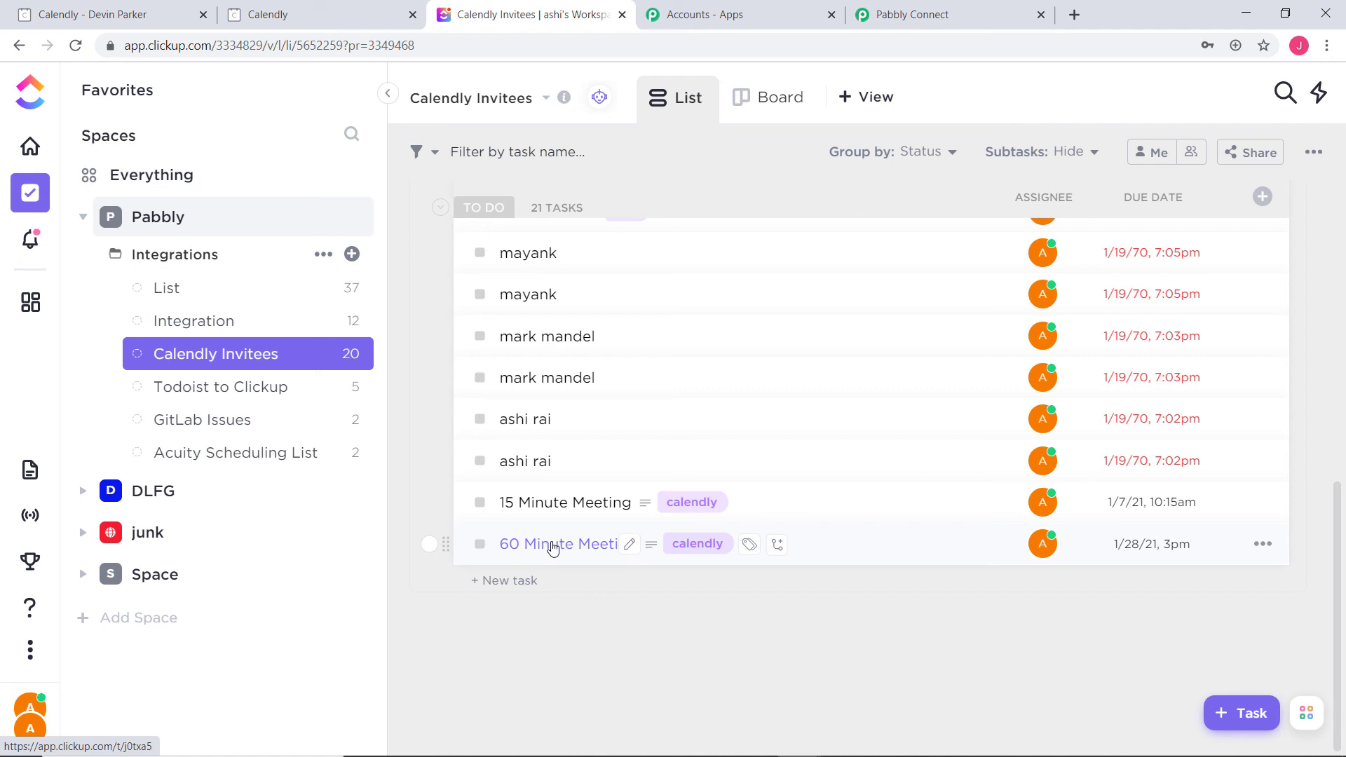
left_click(555, 550)
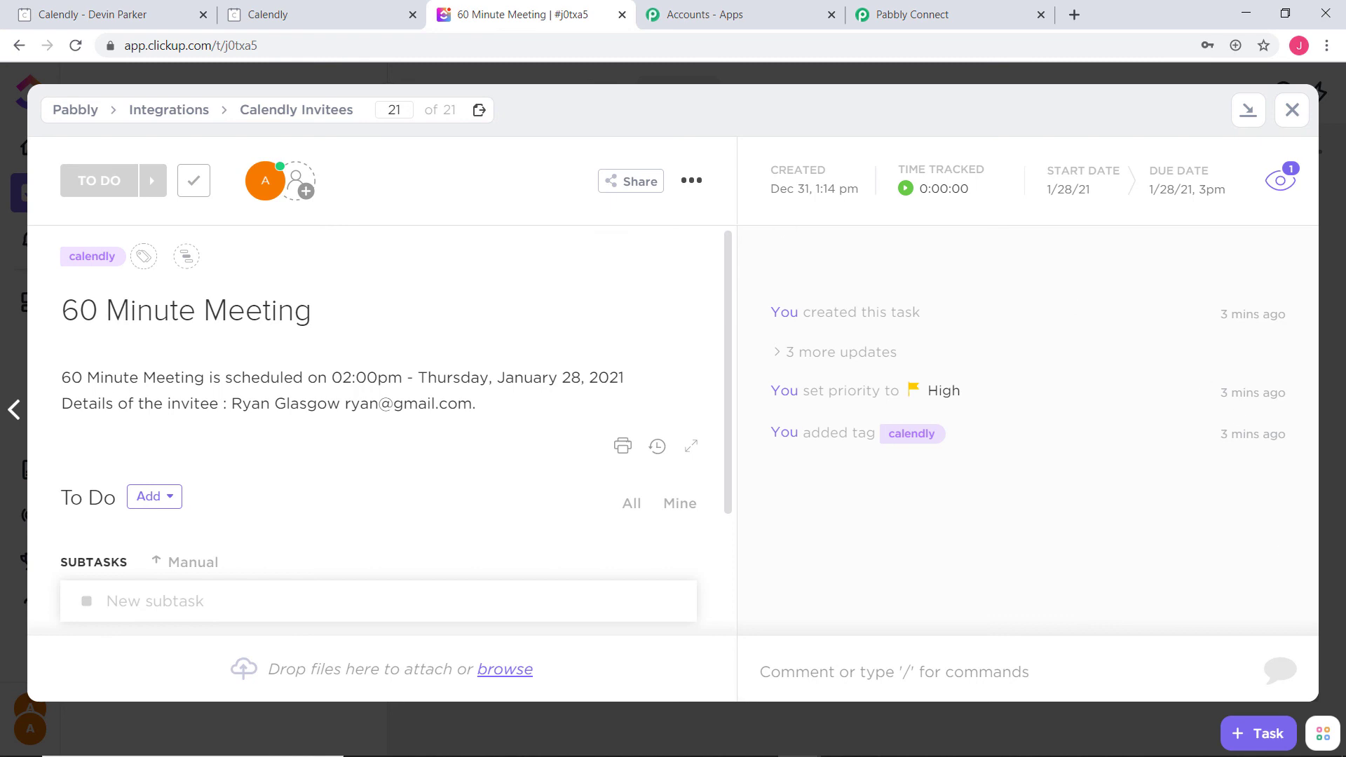
left_click(1292, 110)
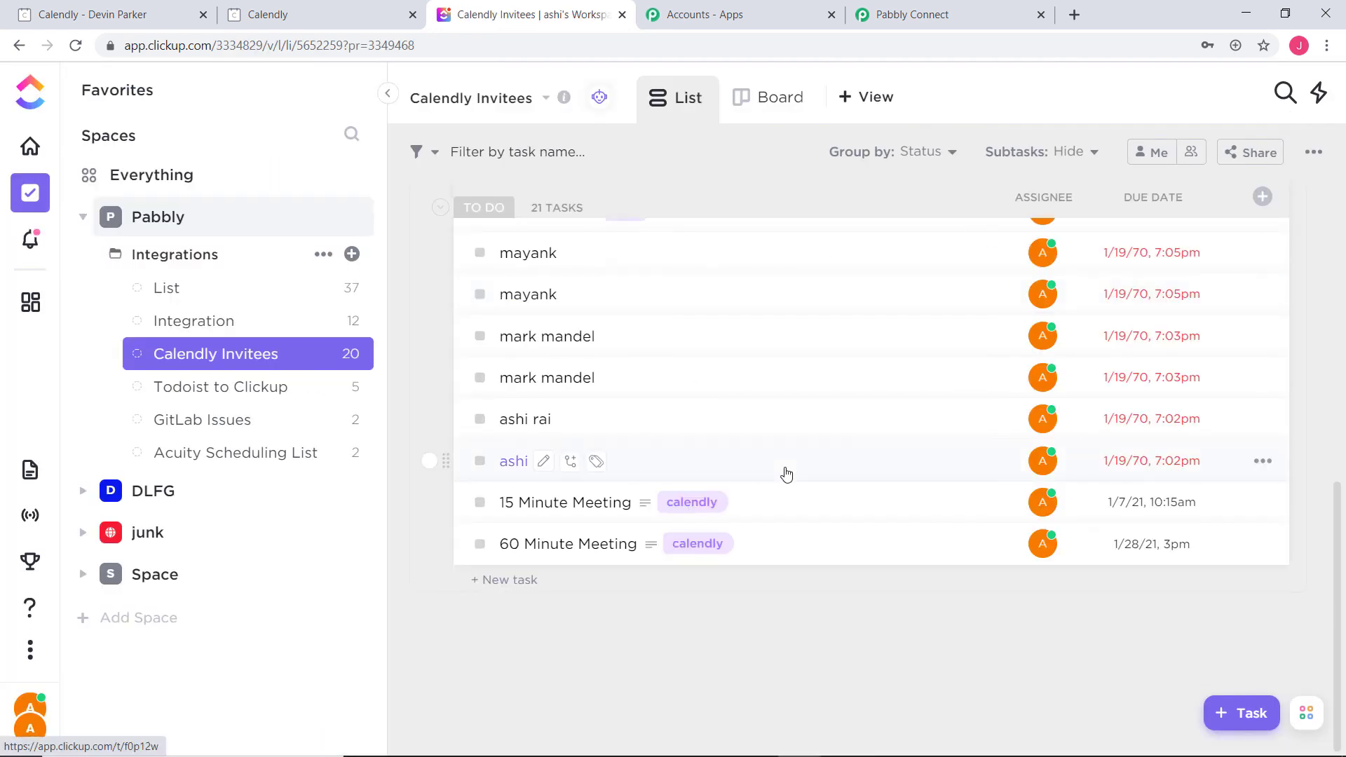
left_click(911, 14)
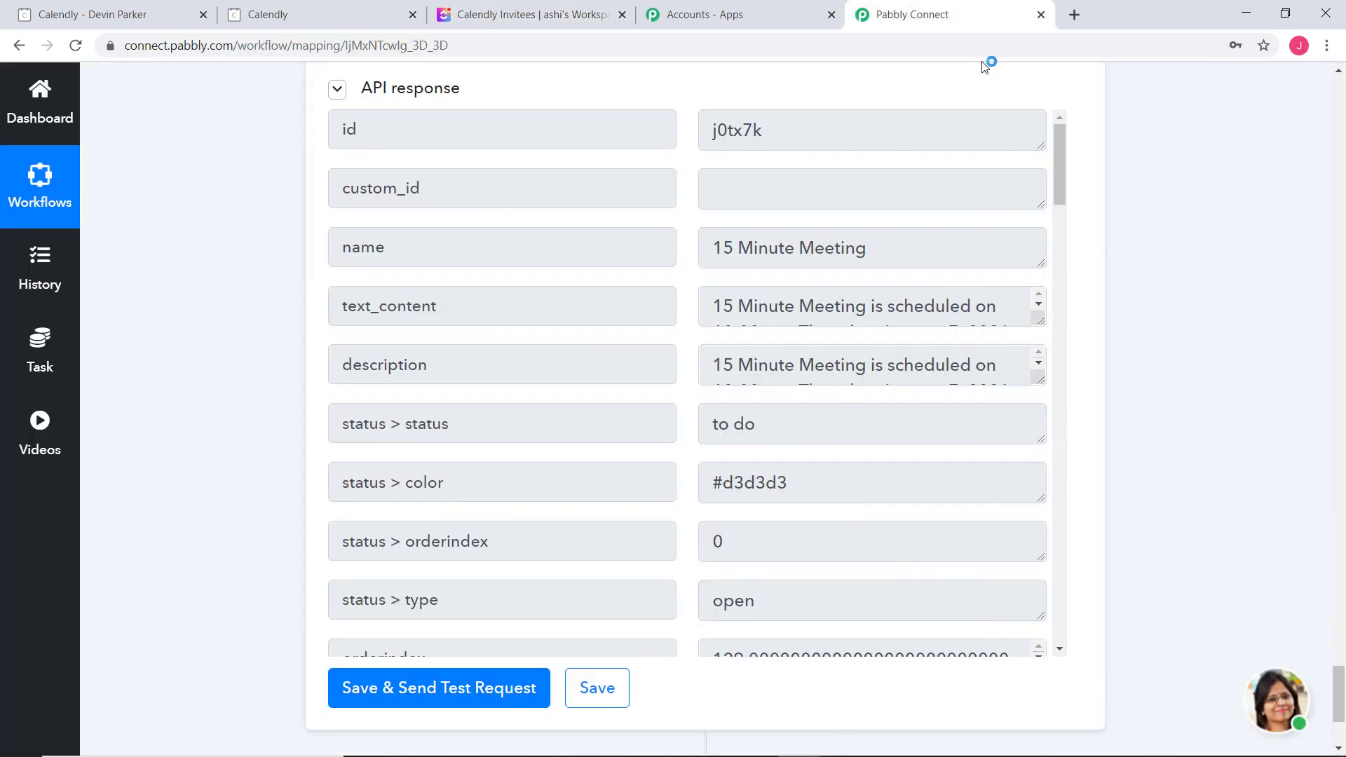
Collapse the ClickUp Create Task, Date/Time Formatter and Number Formatter step cards
scroll(1233, 449, "up", 20)
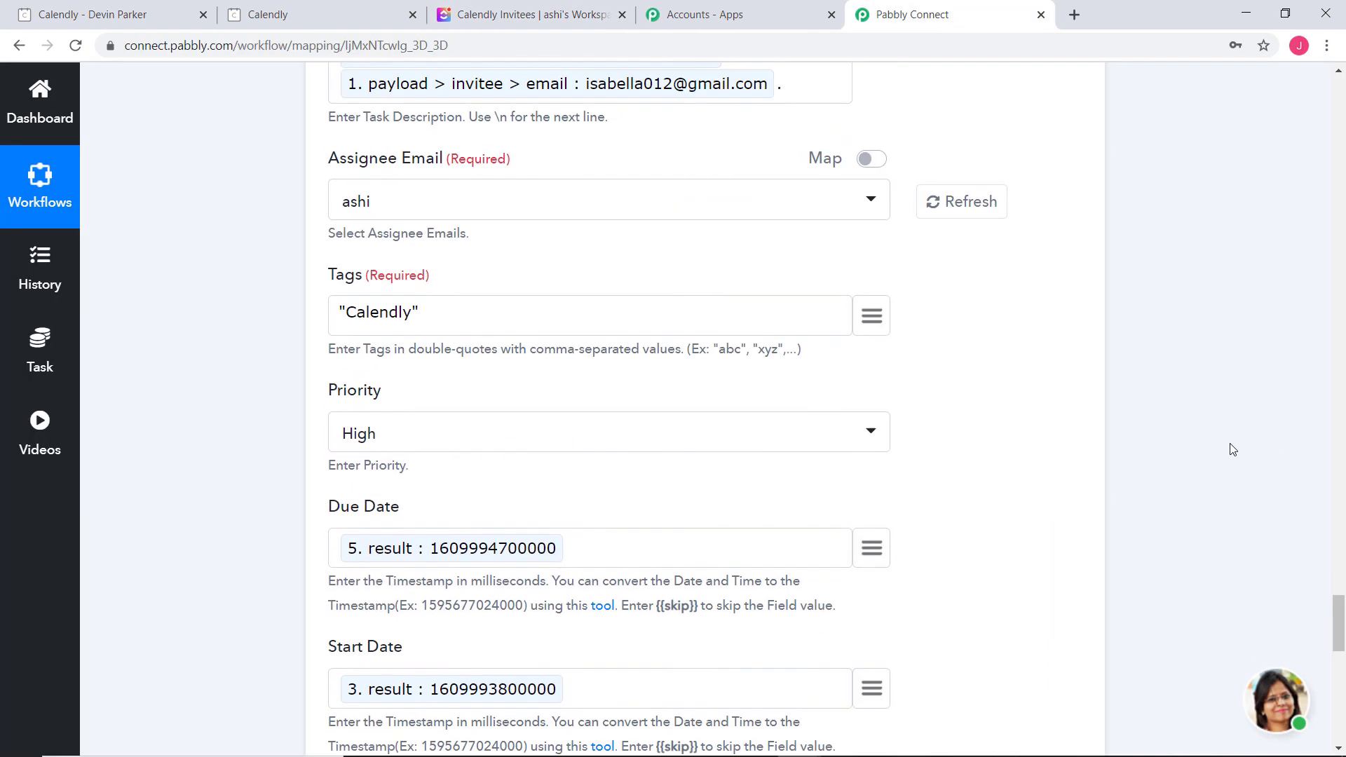
scroll(1230, 450, "up", 8)
left_click(919, 463)
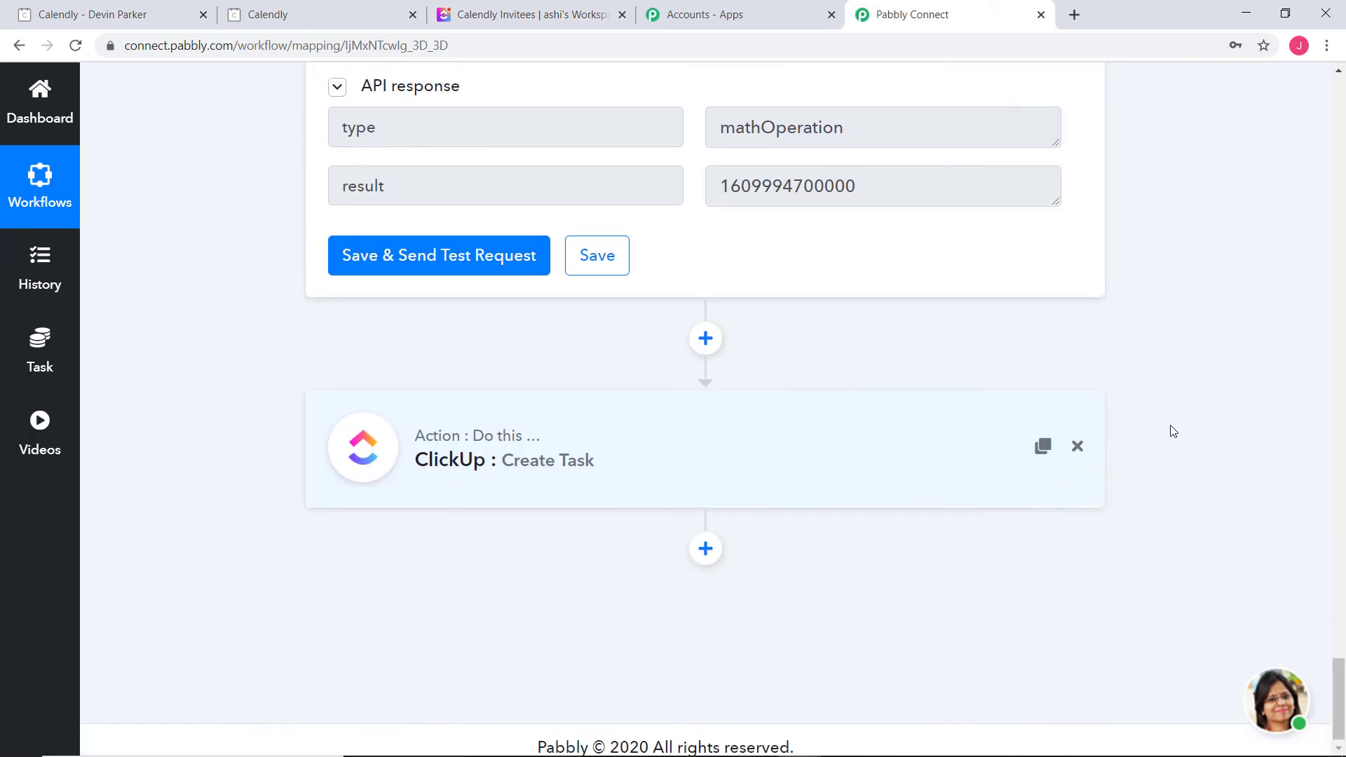
scroll(1234, 431, "up", 5)
scroll(895, 372, "up", 15)
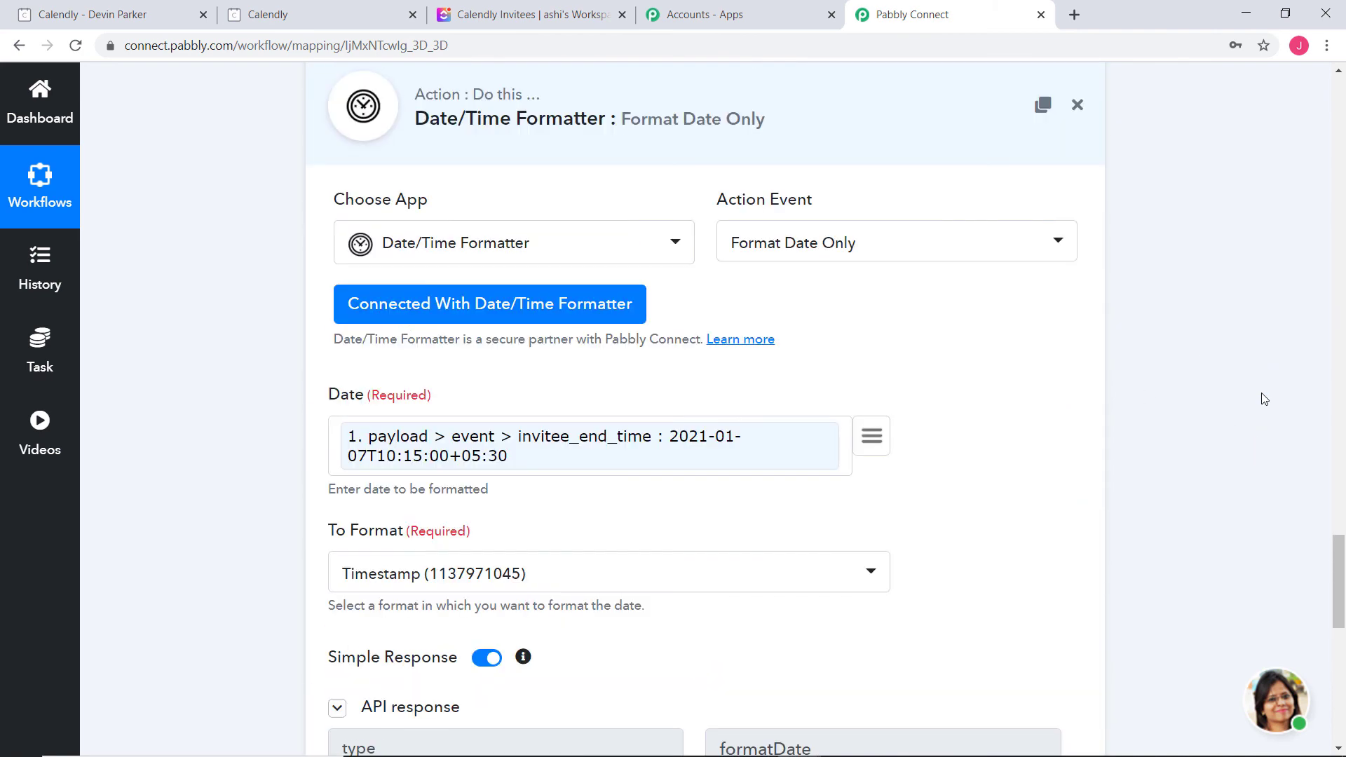
scroll(1187, 385, "down", 15)
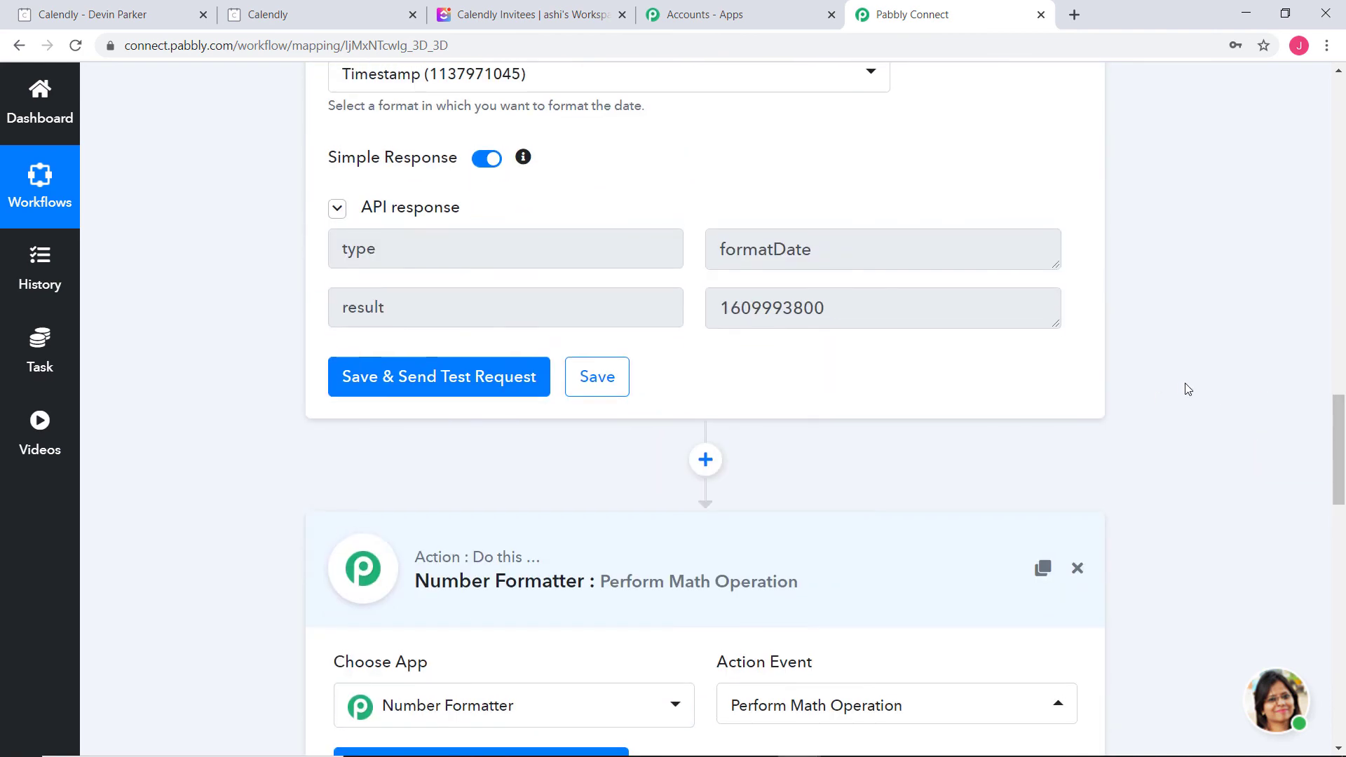
scroll(1049, 368, "up", 5)
scroll(1256, 421, "up", 5)
left_click(922, 324)
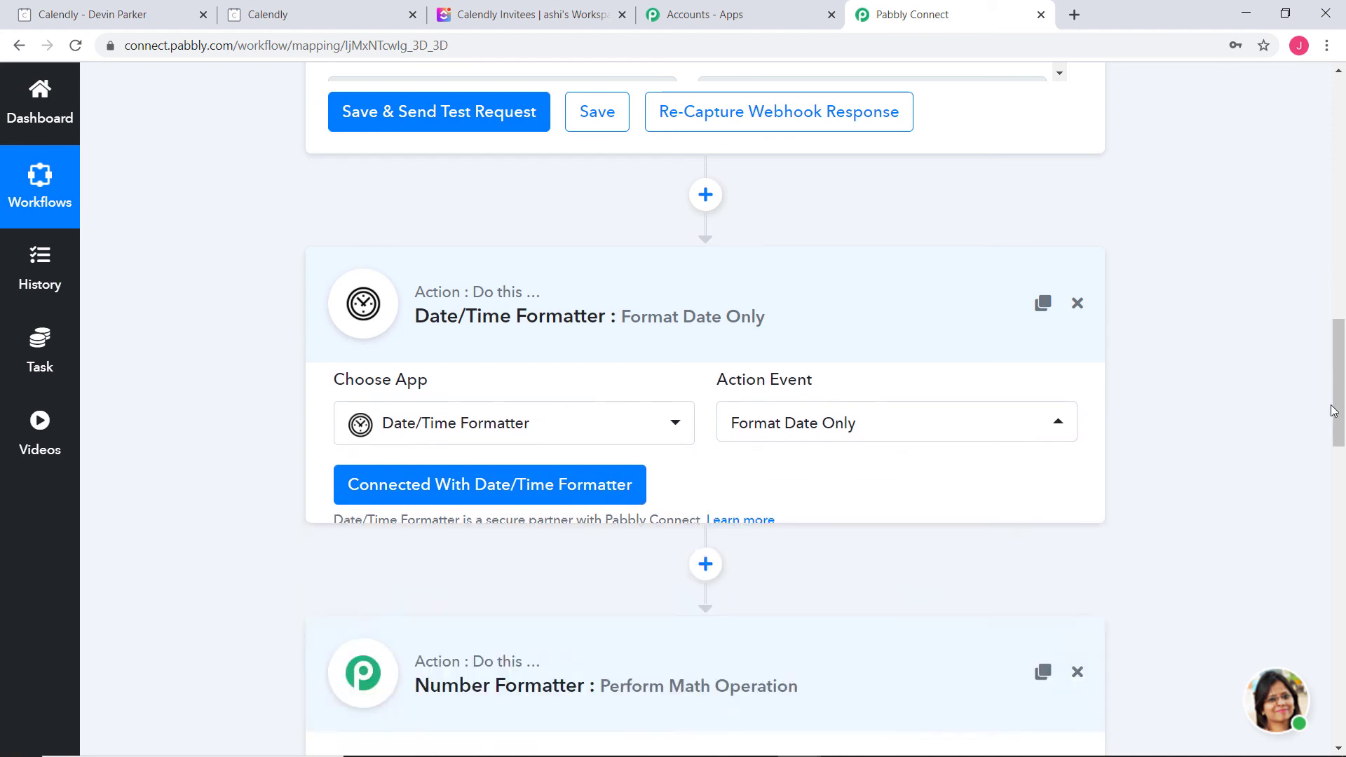
scroll(1319, 409, "up", 8)
scroll(1298, 405, "up", 10)
scroll(1262, 456, "down", 10)
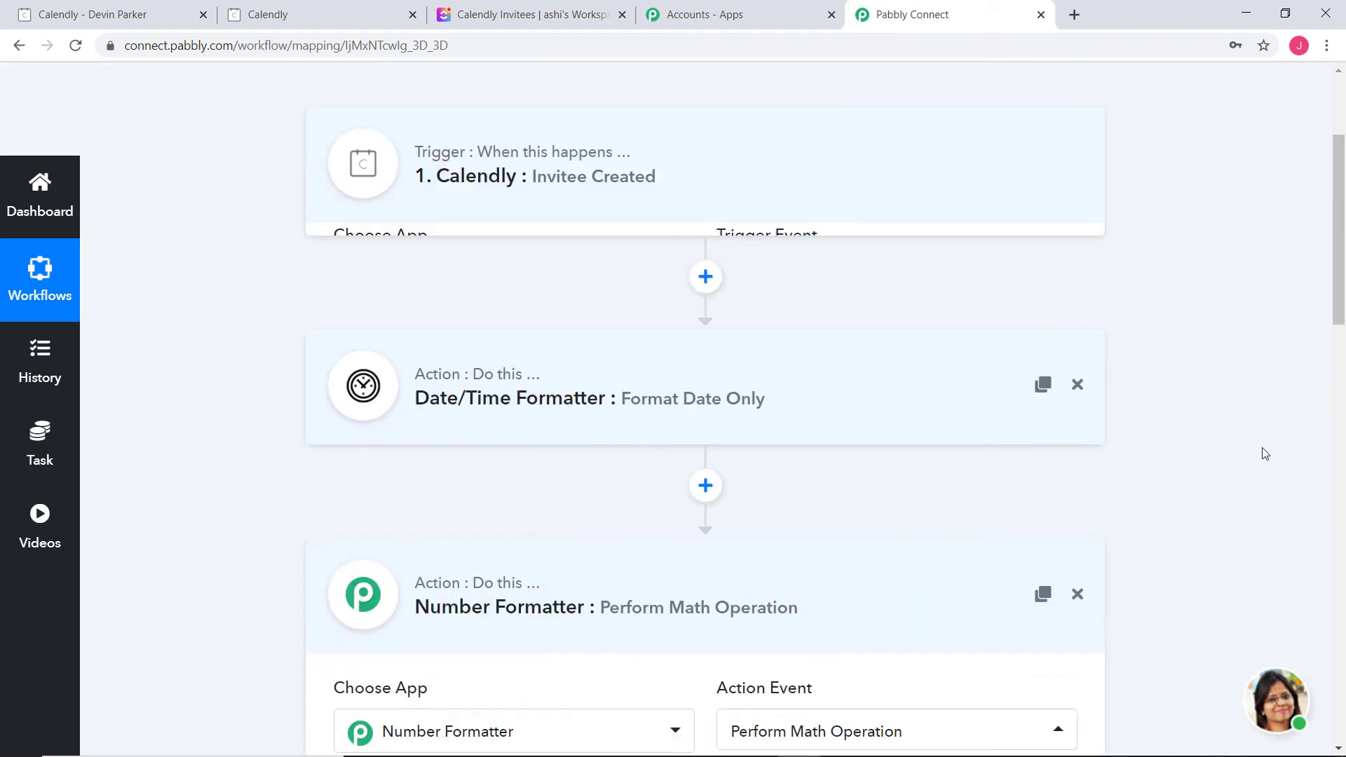
left_click(932, 132)
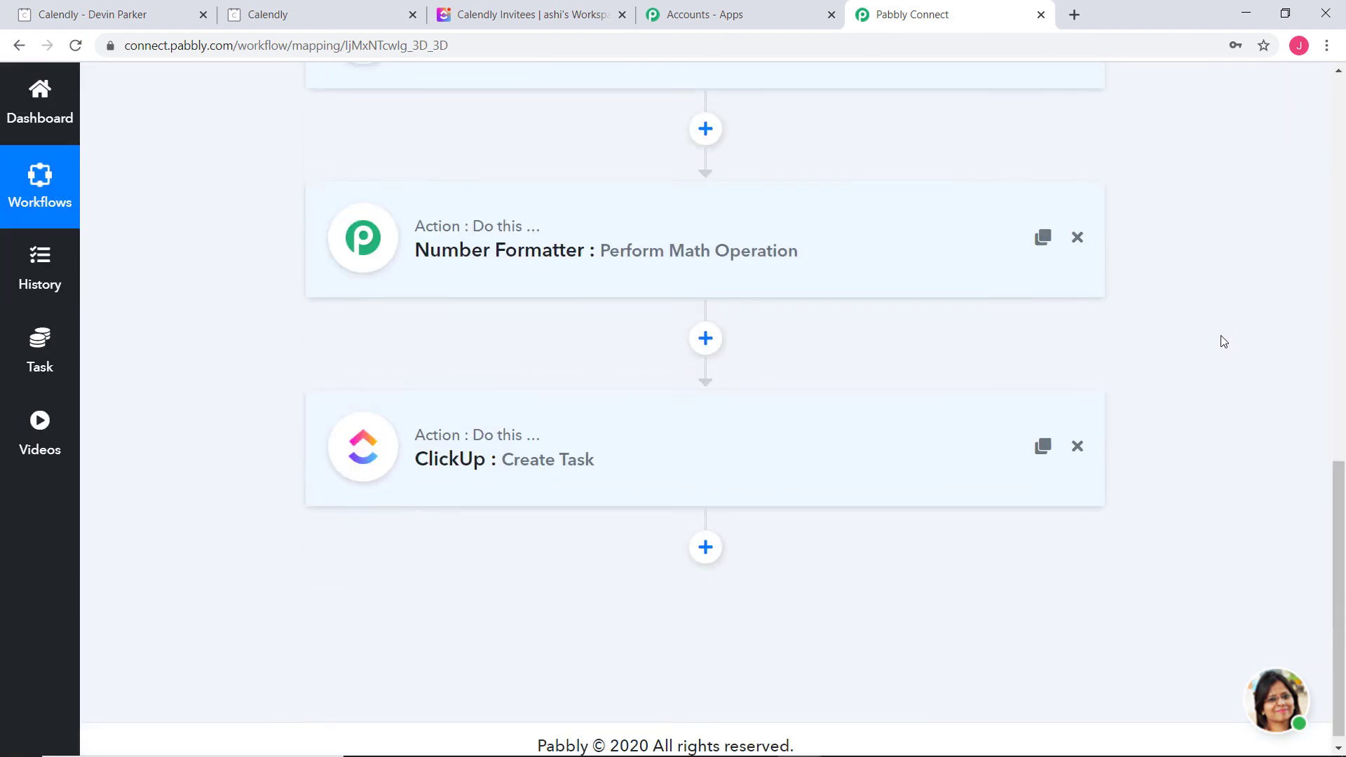
Scroll through the collapsed workflow to review the Calendly-to-ClickUp step chain
scroll(1223, 350, "up", 7)
scroll(1227, 361, "up", 6)
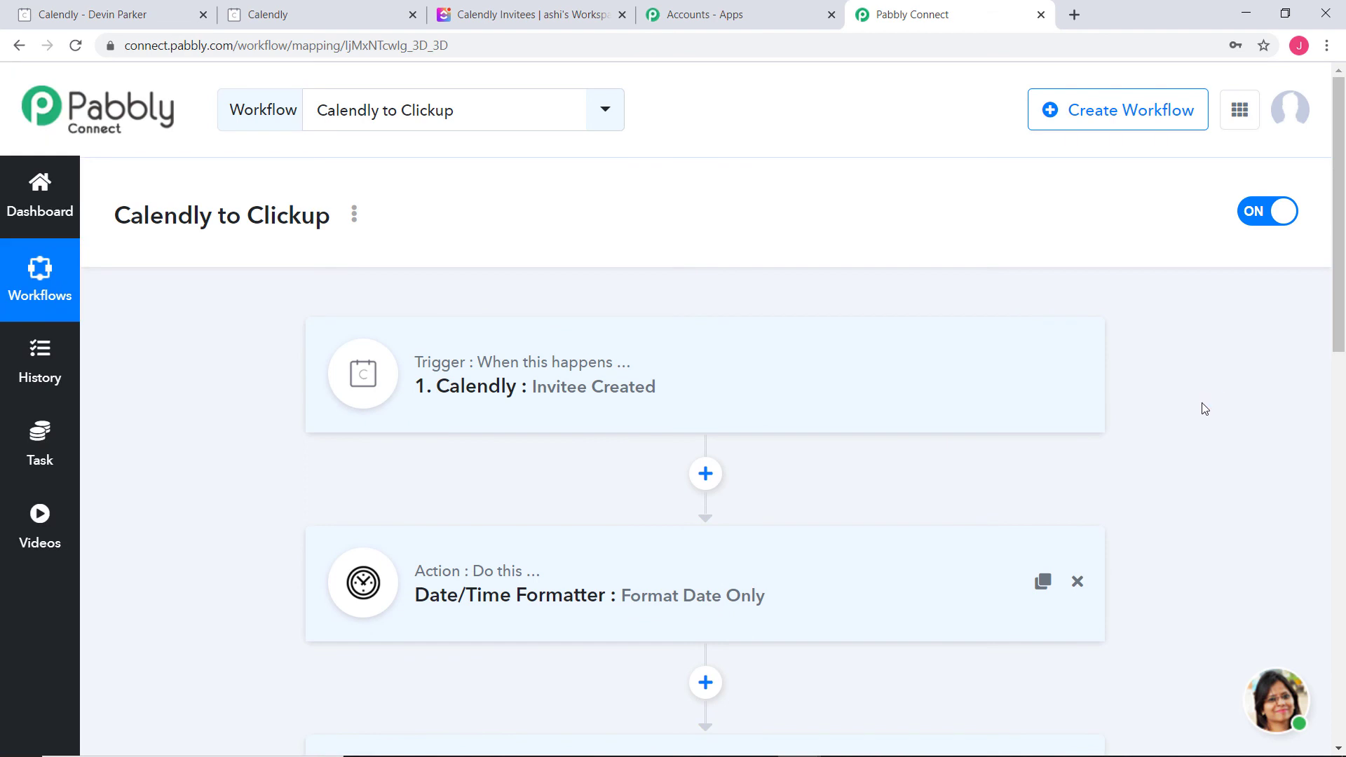
scroll(1205, 408, "down", 3)
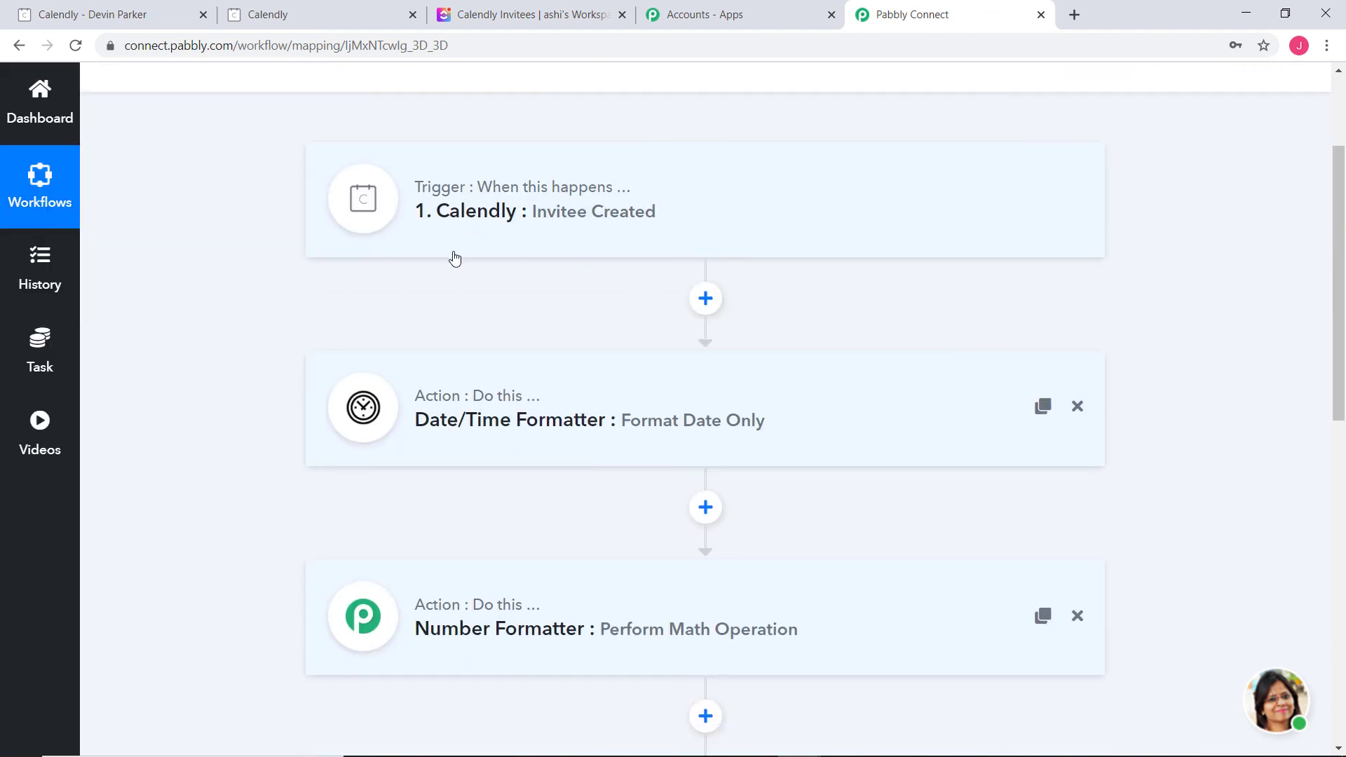
scroll(491, 292, "down", 3)
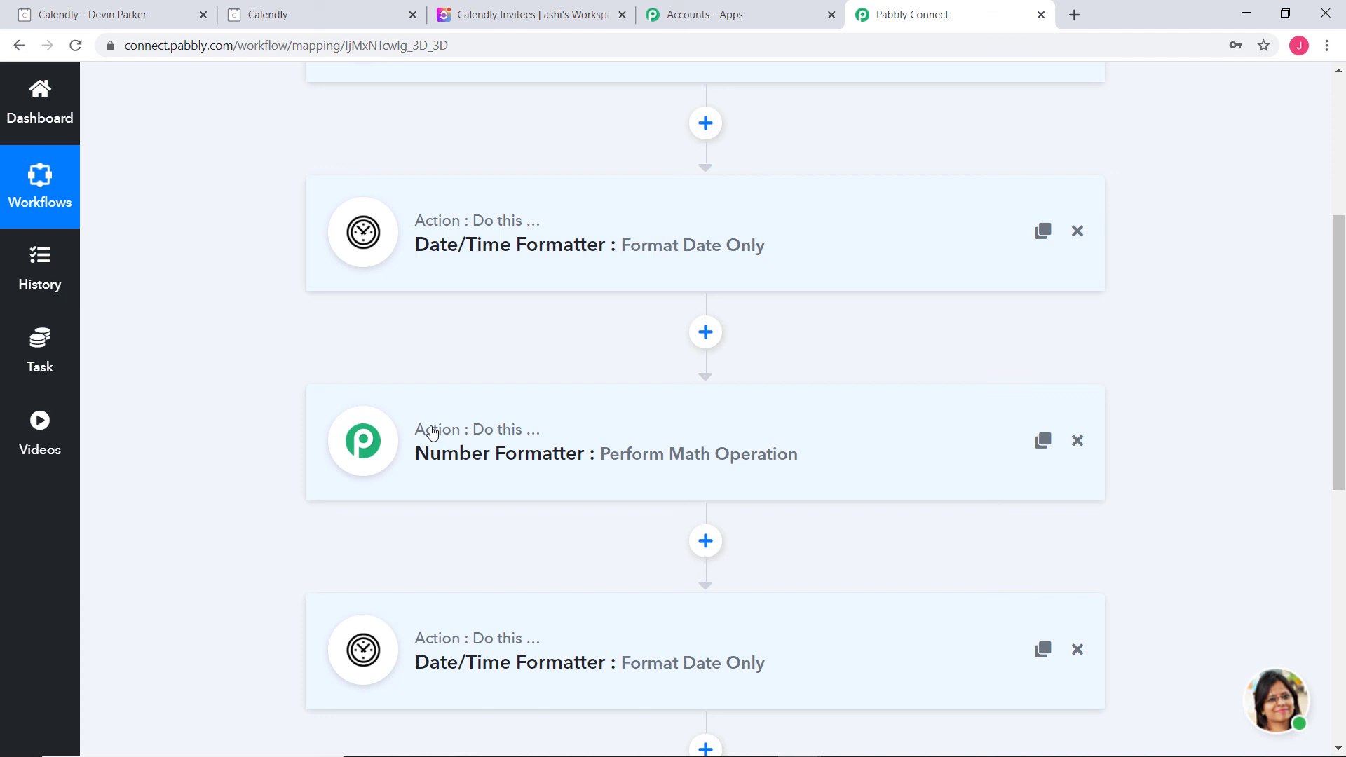
scroll(928, 363, "down", 9)
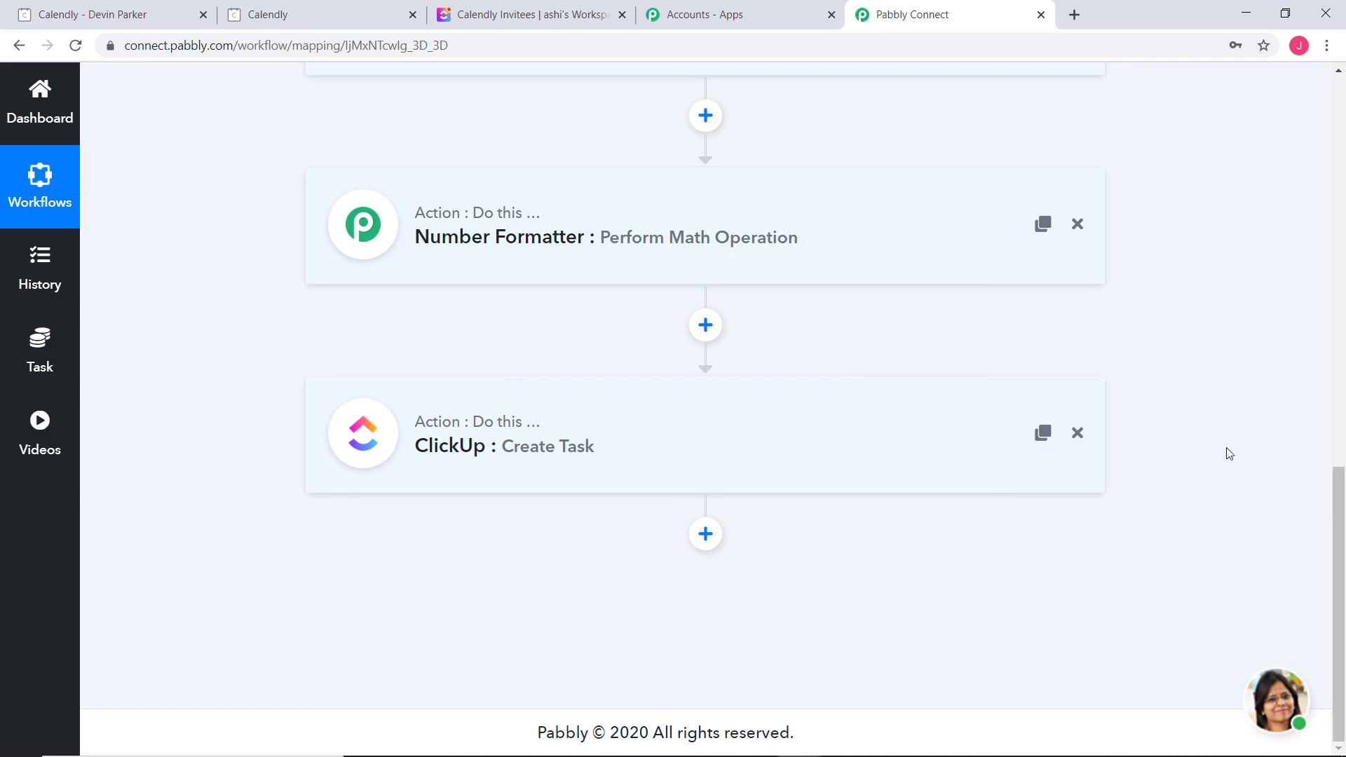
scroll(1228, 453, "up", 10)
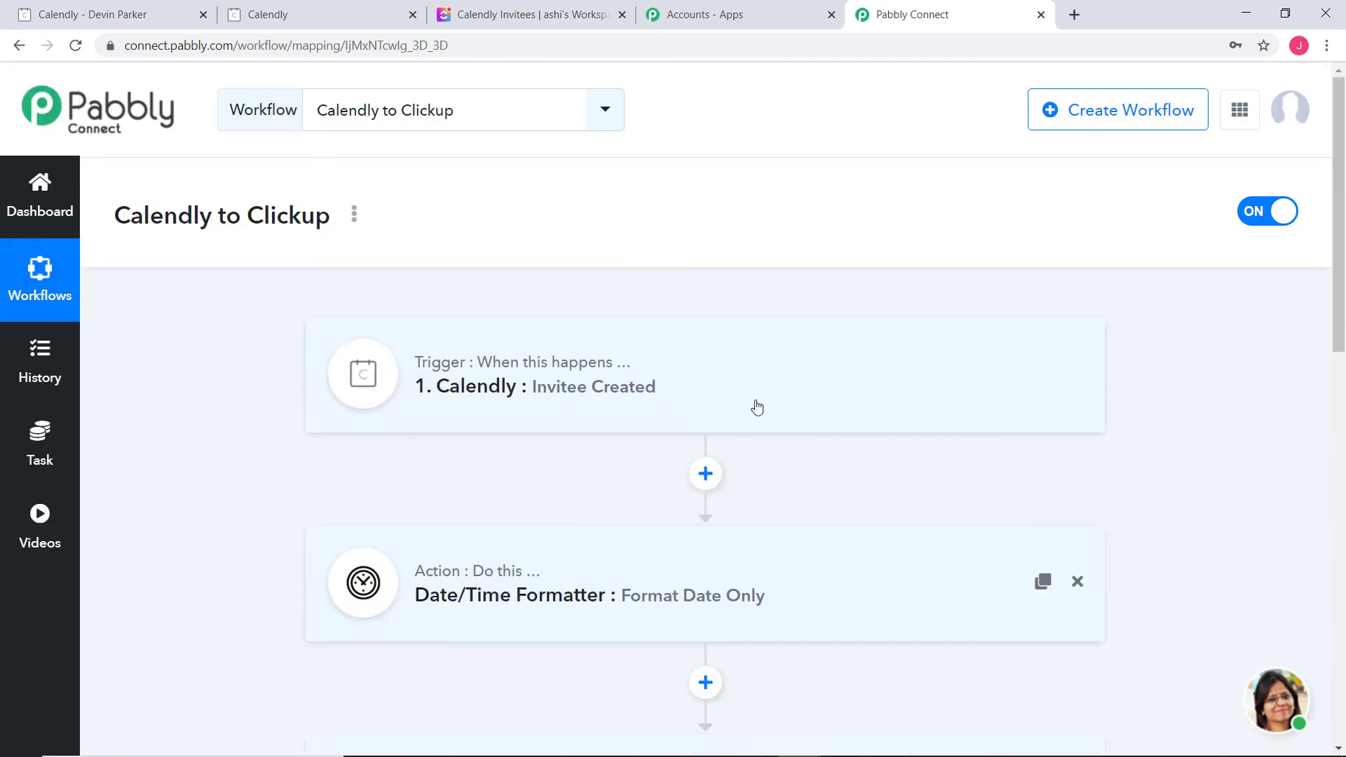
scroll(1178, 425, "down", 9)
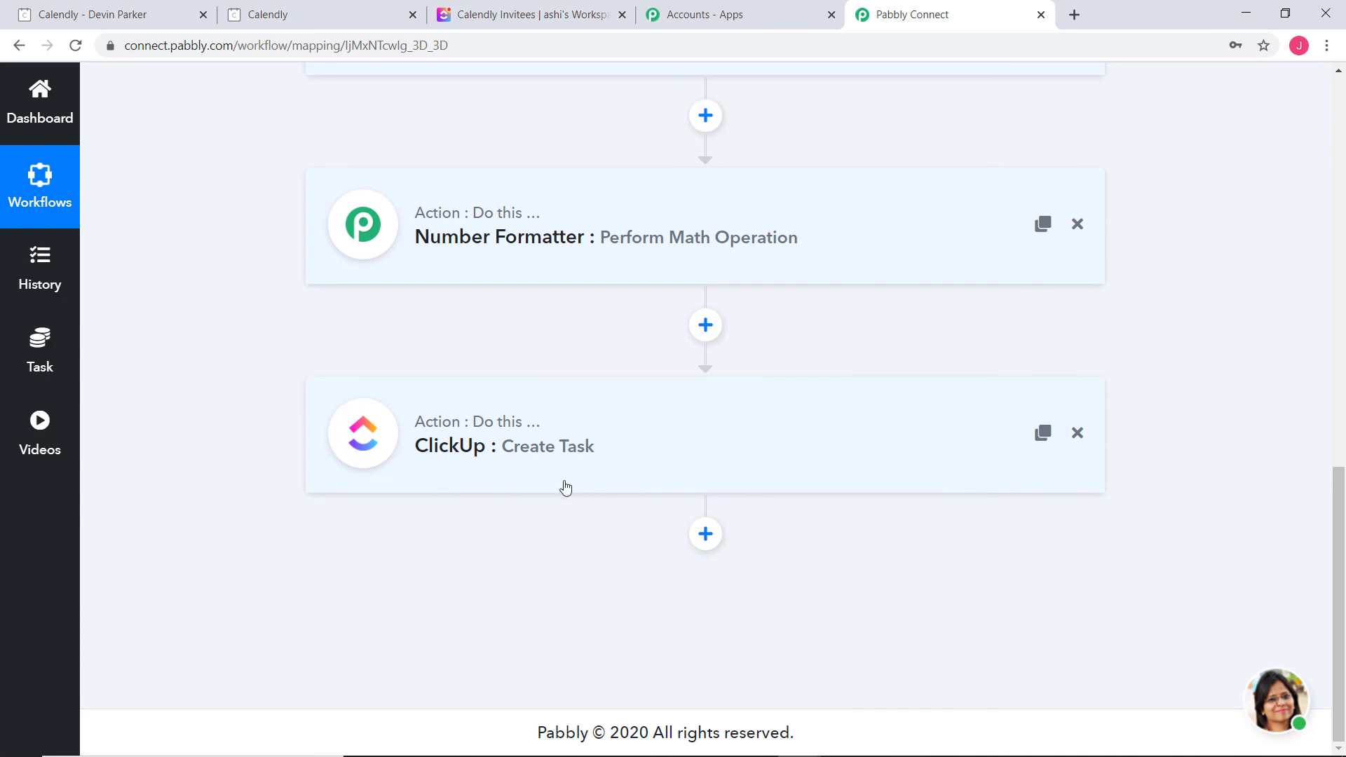
scroll(1235, 462, "up", 10)
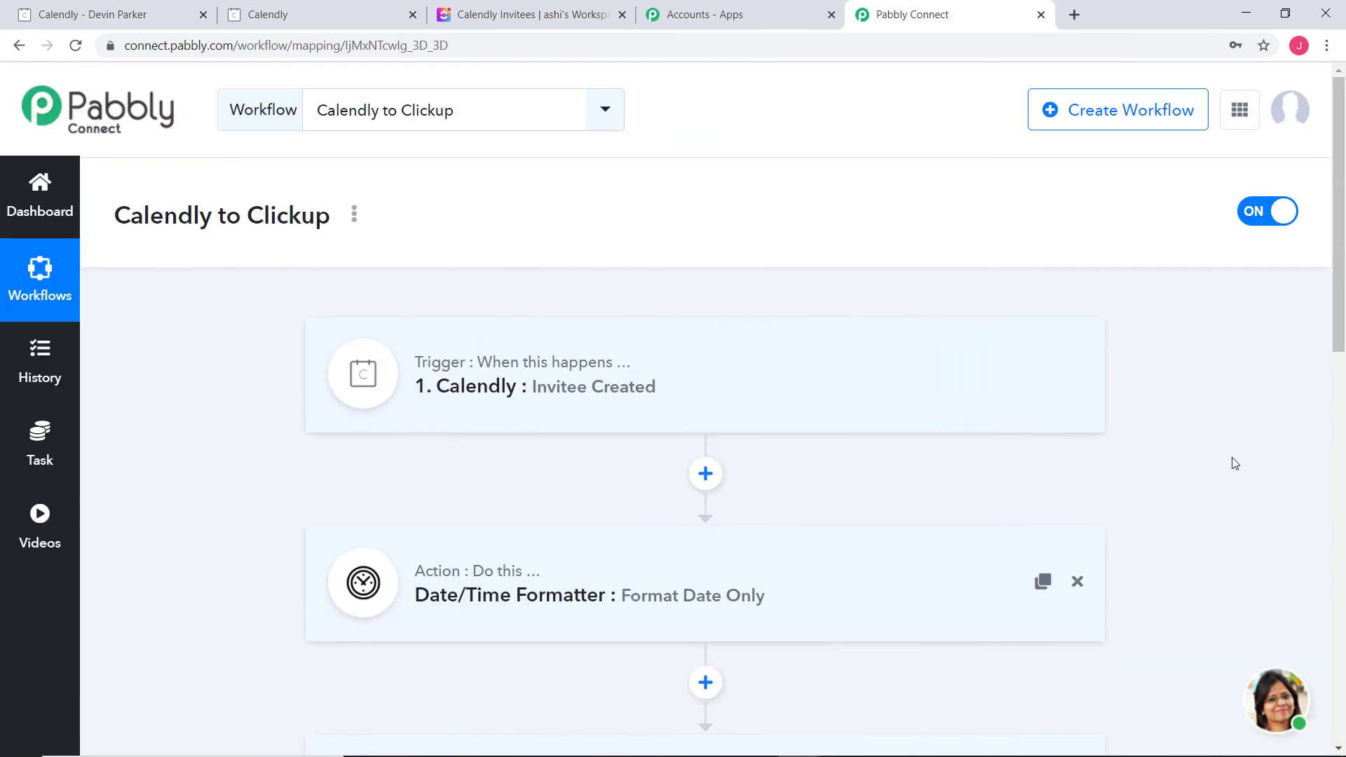